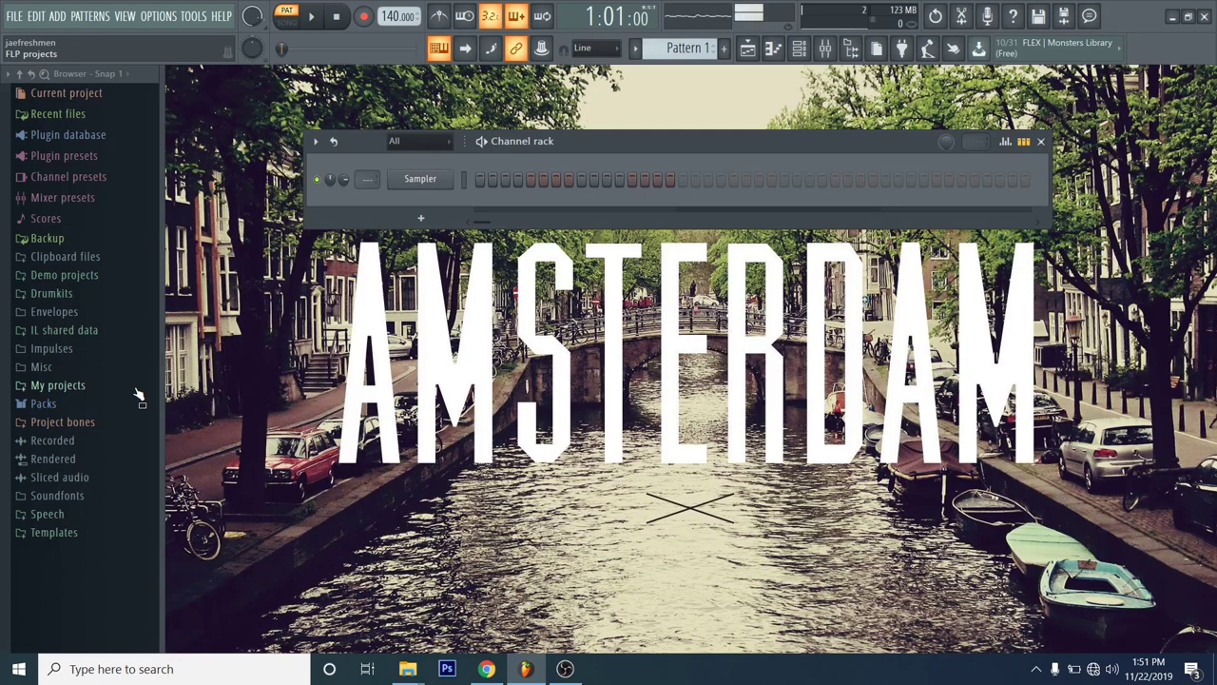
Step: Open Drumkits > Southside's pack > SOUTHSIDE_melody_loops and move the Channel rack lower
click(67, 297)
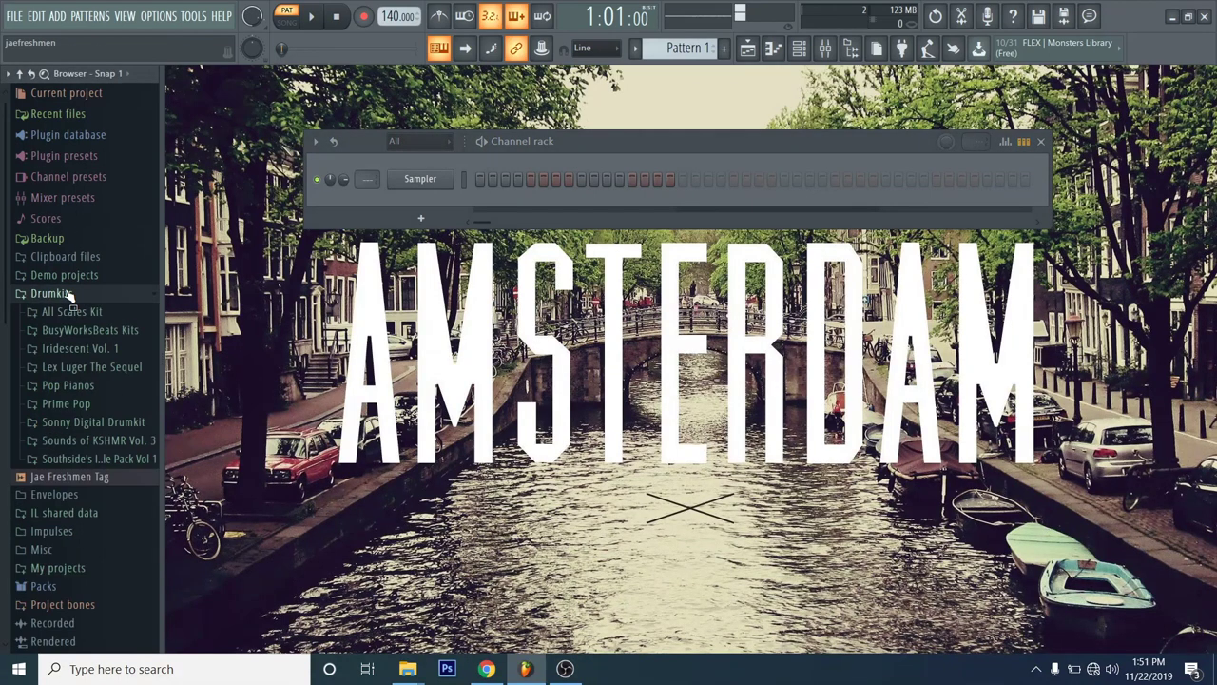
click(138, 458)
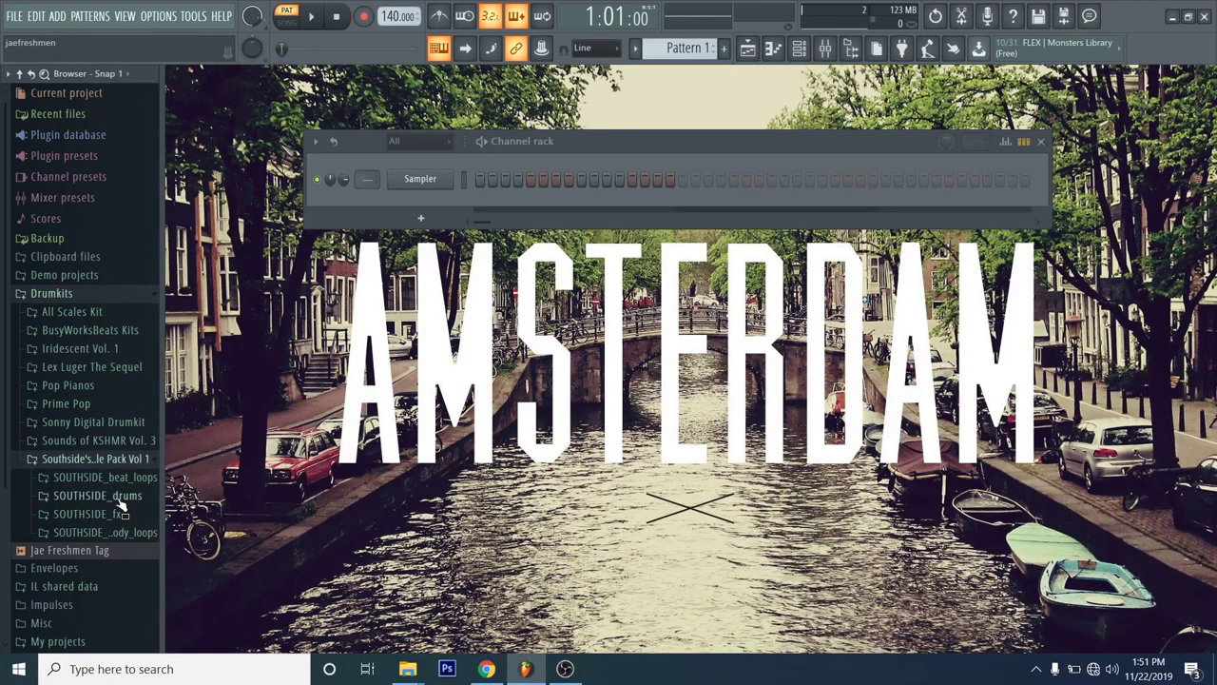
click(140, 532)
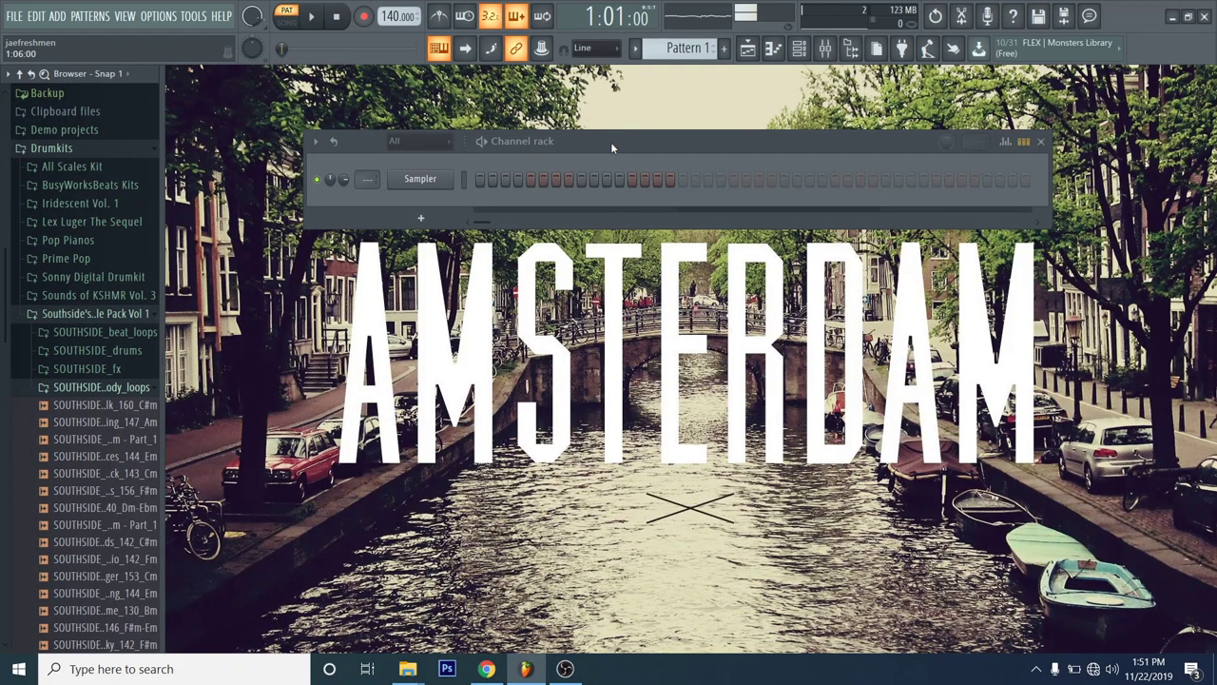
drag(611, 142, 585, 173)
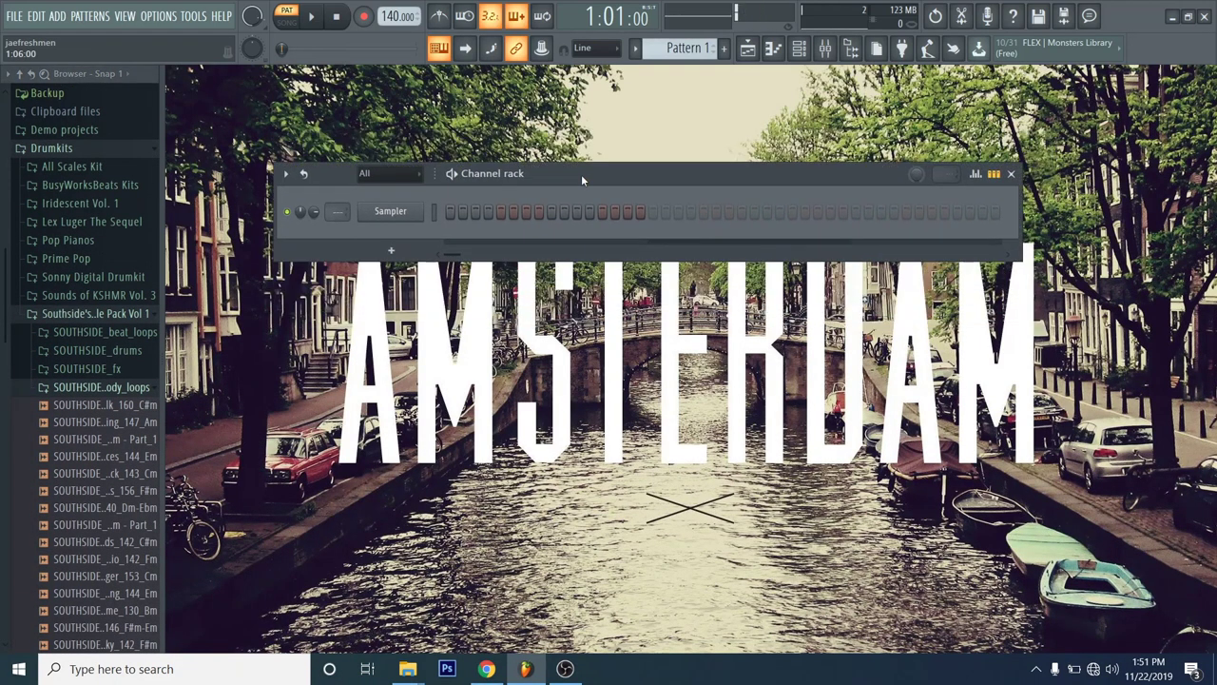
Step: Audition the chalk, counting, flutes and hands melody loops, ending on scheme_130_Bm
click(103, 408)
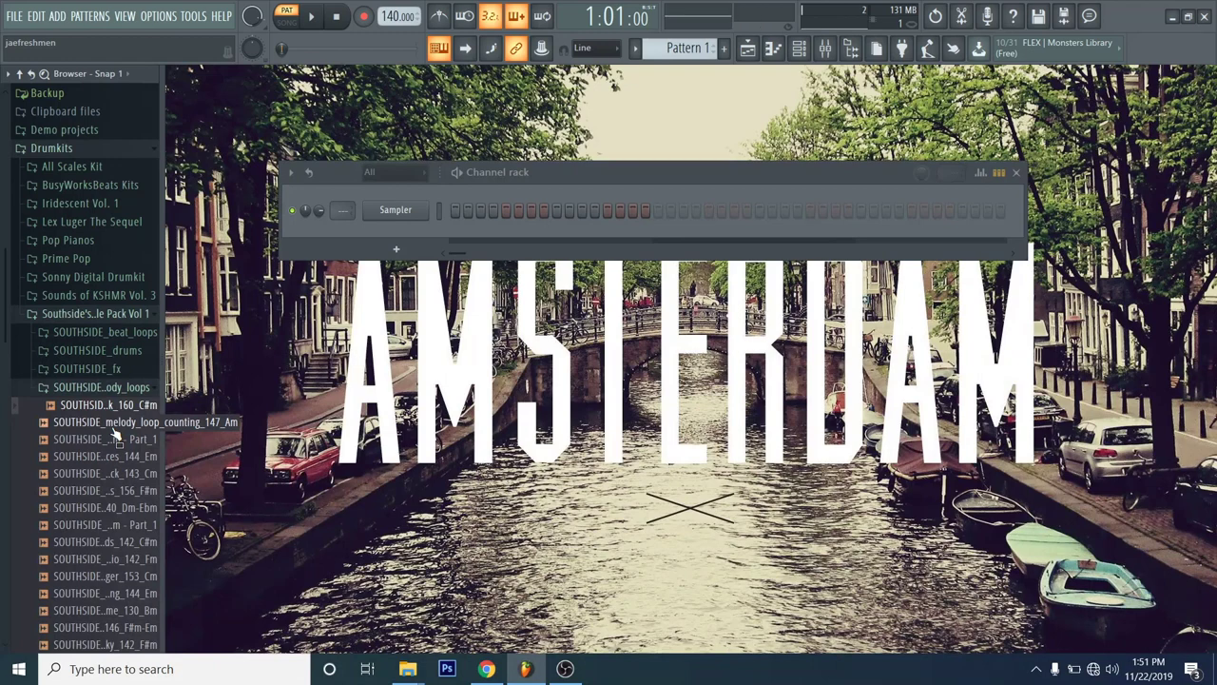
click(116, 427)
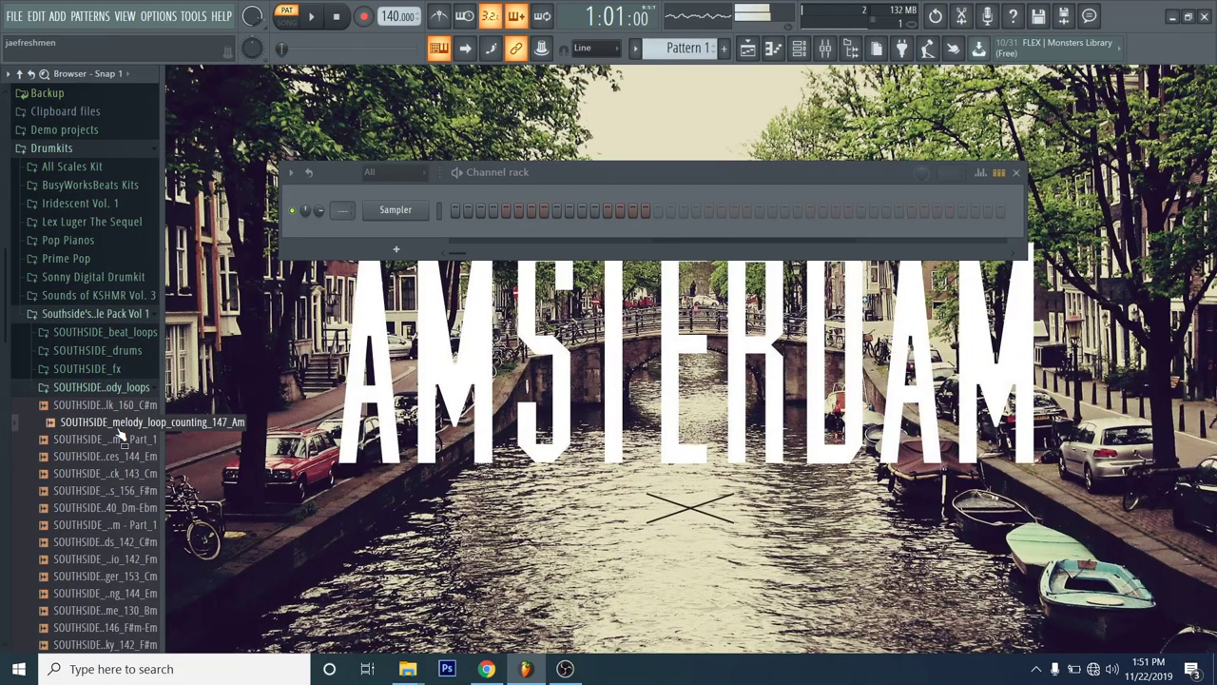
click(121, 439)
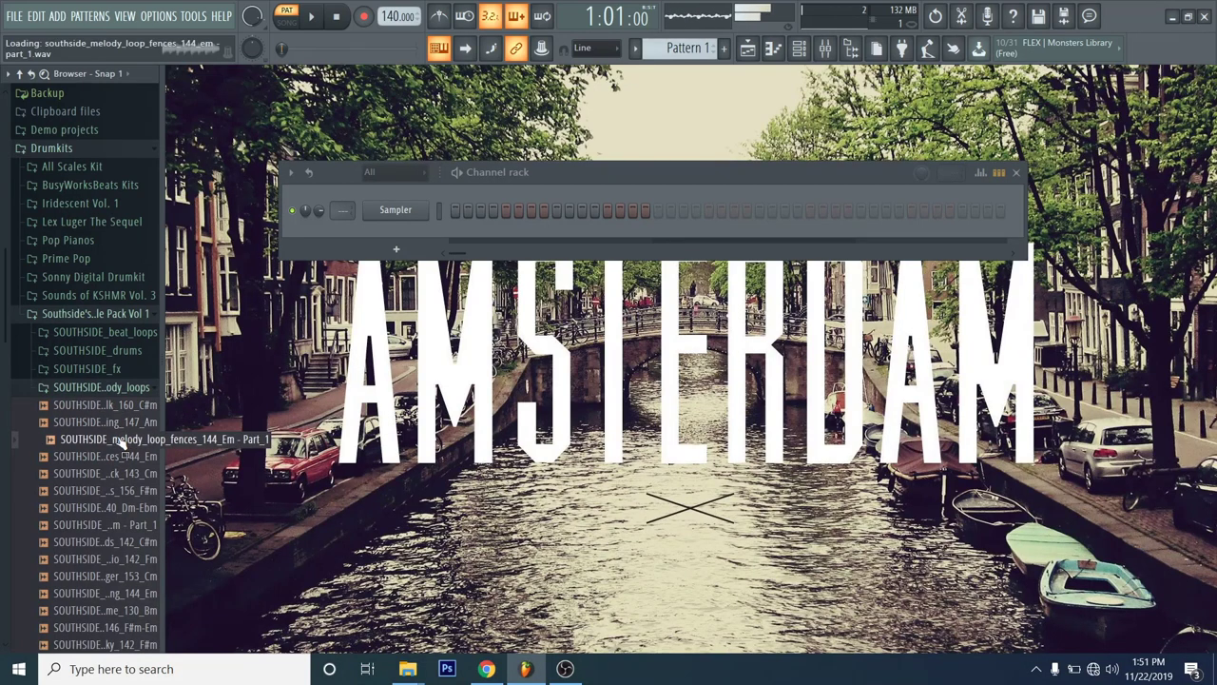
click(132, 491)
click(130, 508)
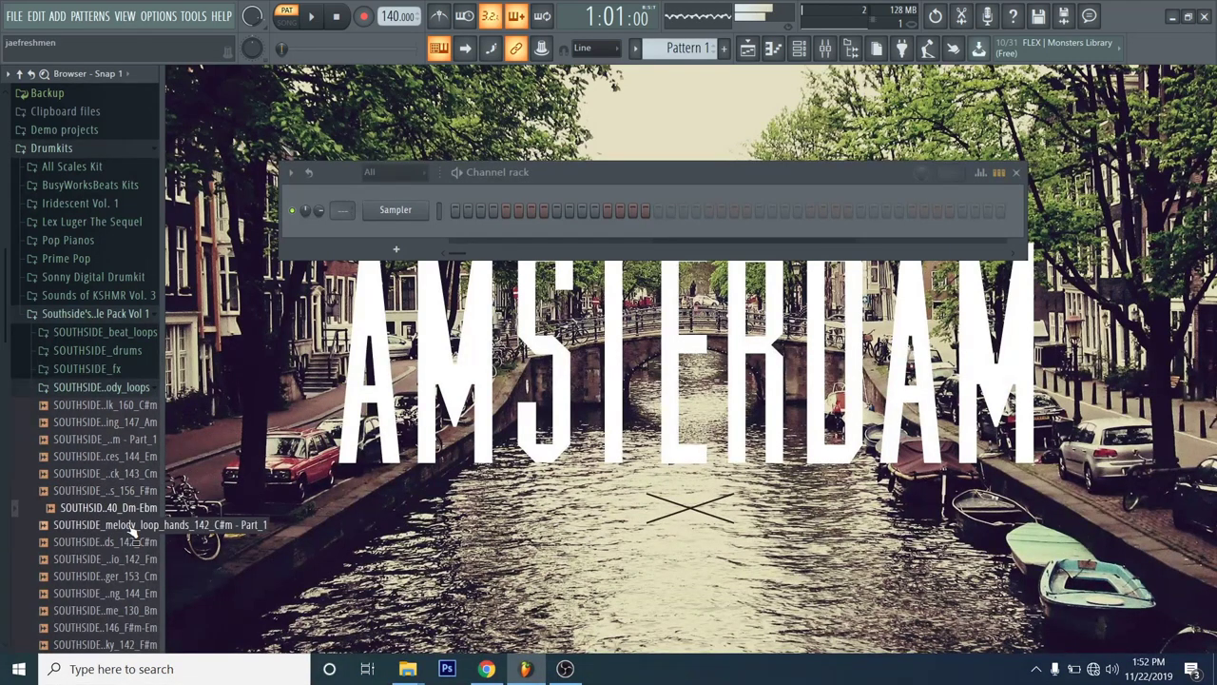
click(133, 526)
click(135, 542)
click(135, 559)
click(133, 575)
scroll(135, 561, down, 2)
click(141, 508)
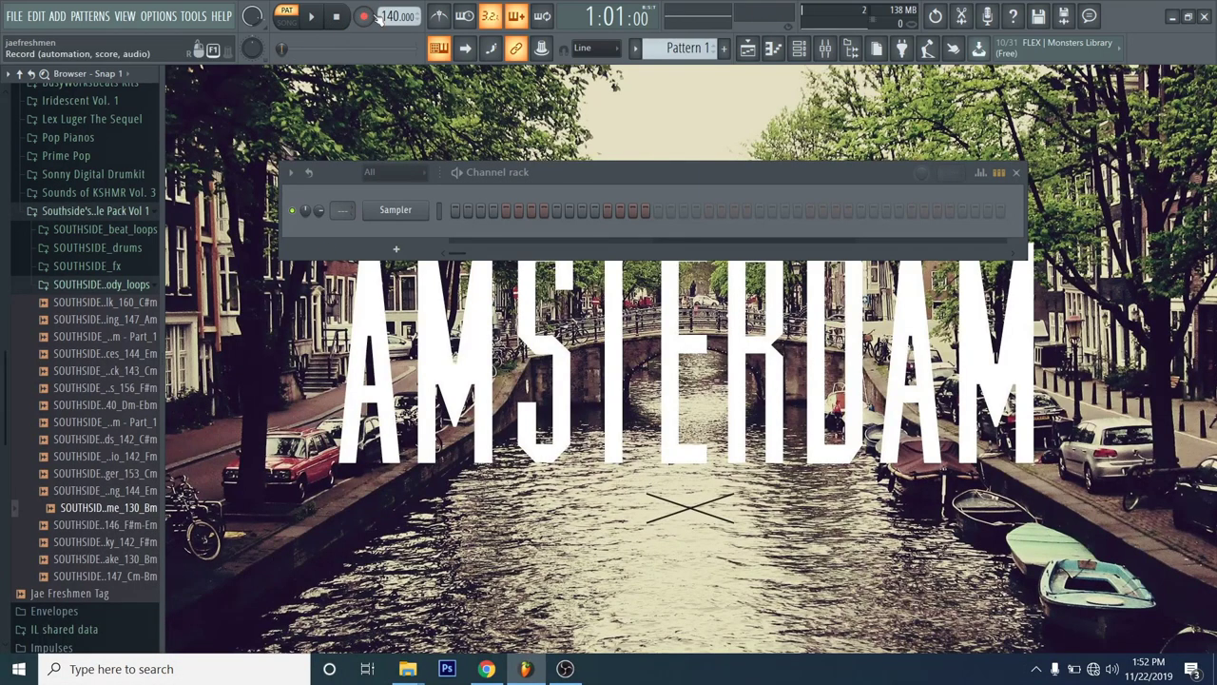
Step: Set the tempo to 130 BPM and place the scheme_130_Bm loop on Playlist Track 1
drag(387, 16, 387, 16)
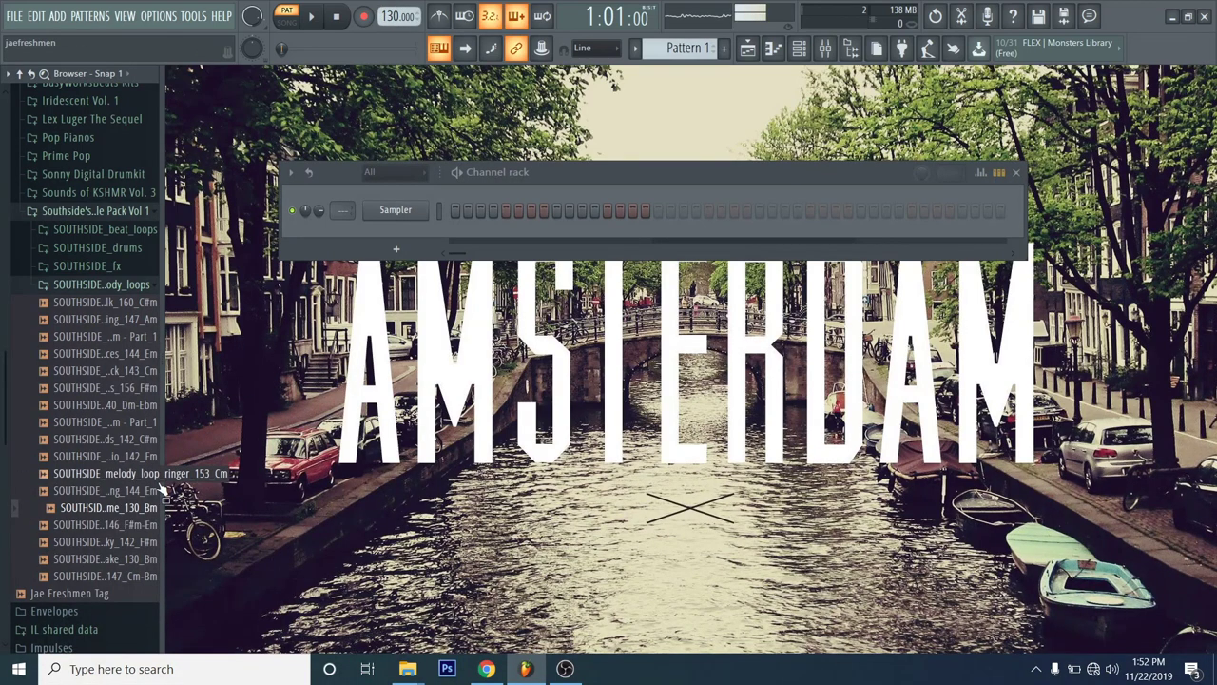
click(759, 49)
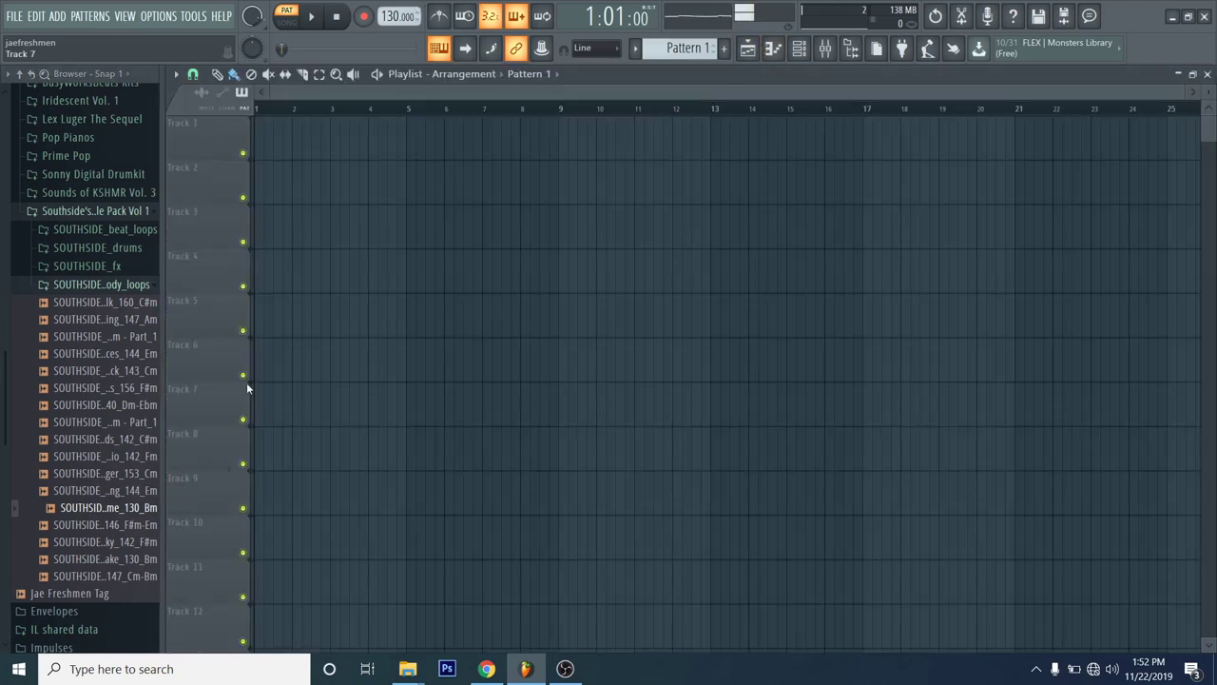
click(99, 509)
drag(105, 514, 332, 145)
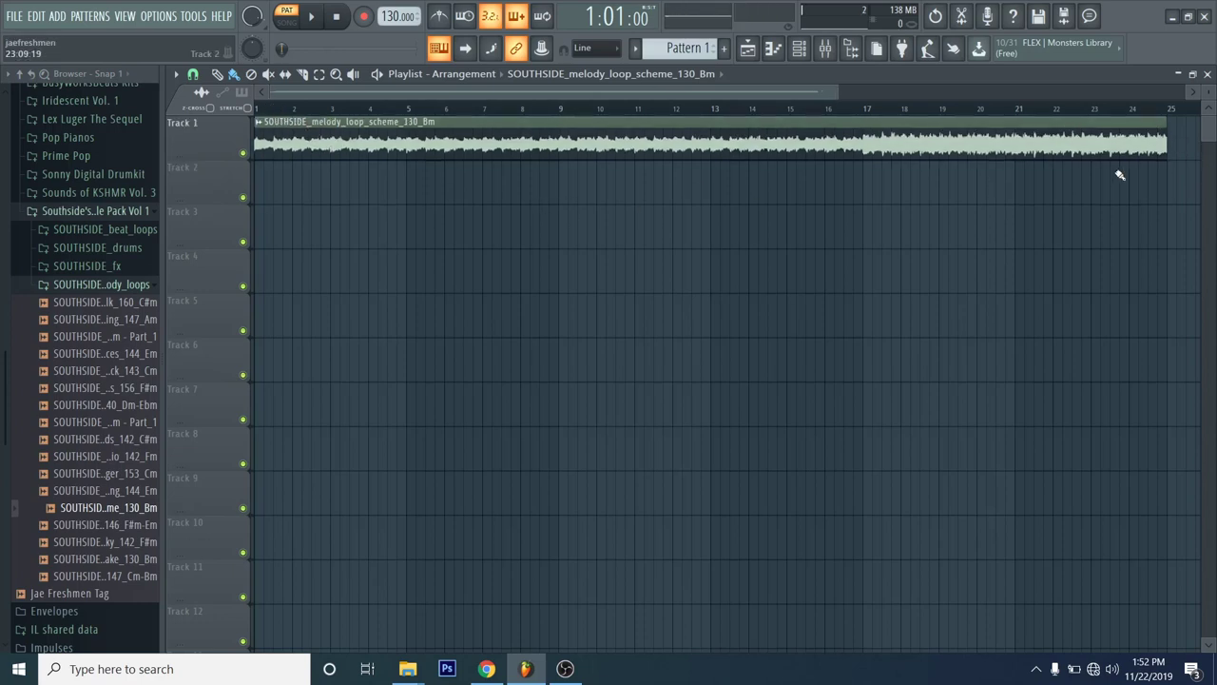
Step: Play the melody from bar 17, jump to bar 9, then stop
click(863, 108)
click(312, 16)
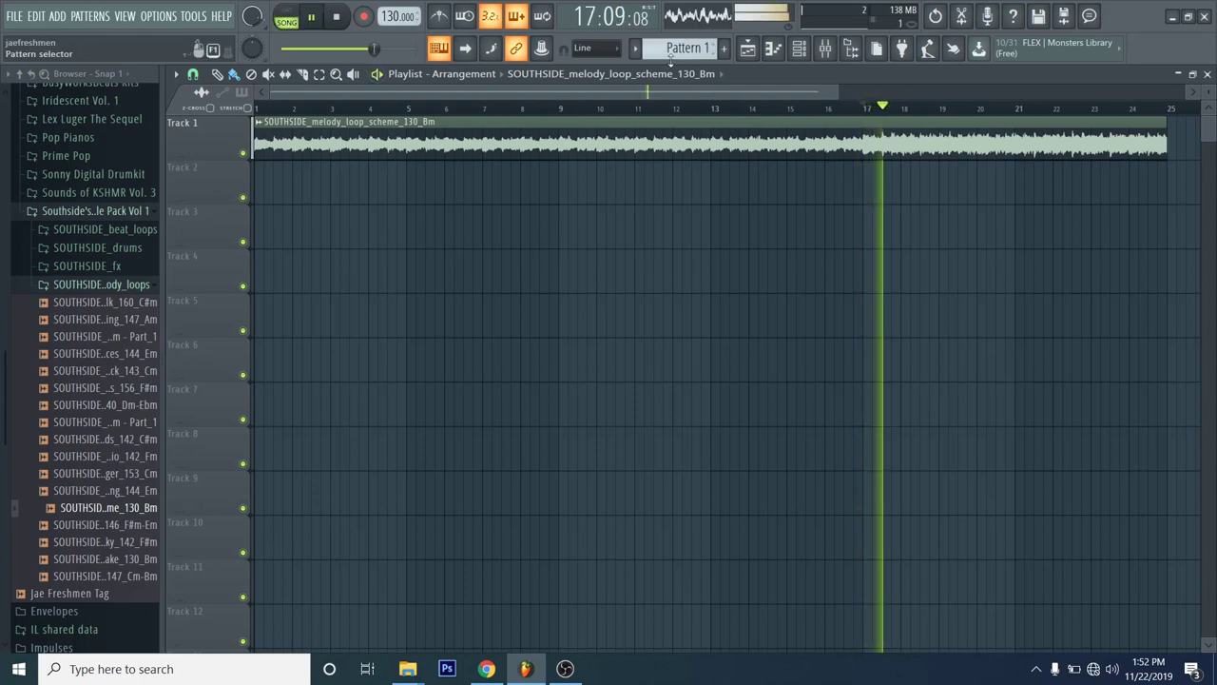
click(562, 109)
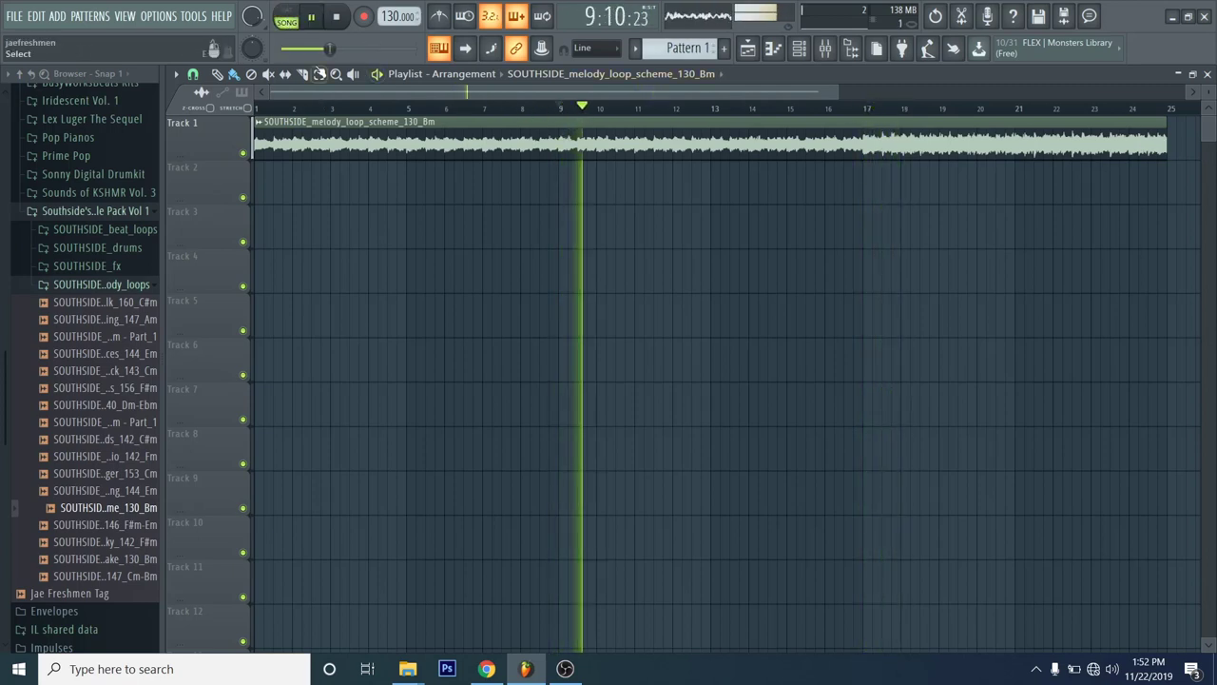
key(space)
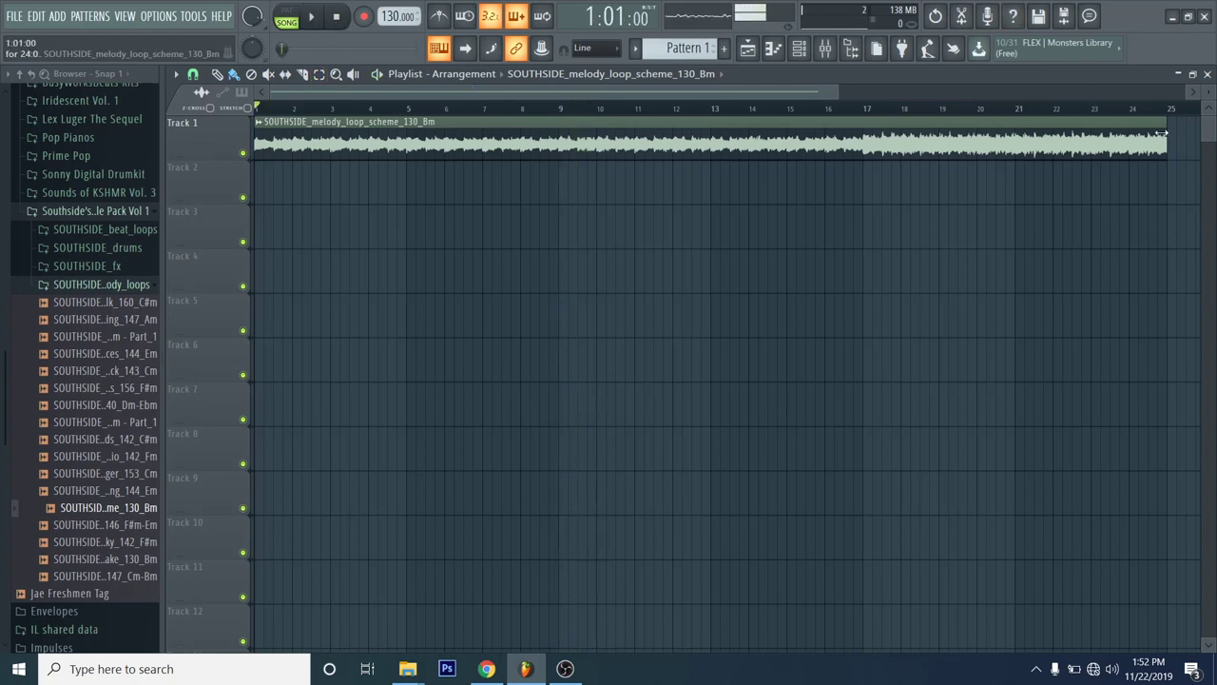
Step: Trim the scheme melody clip to four bars, ending at bar 5, and play it back
drag(1166, 158, 399, 177)
key(space)
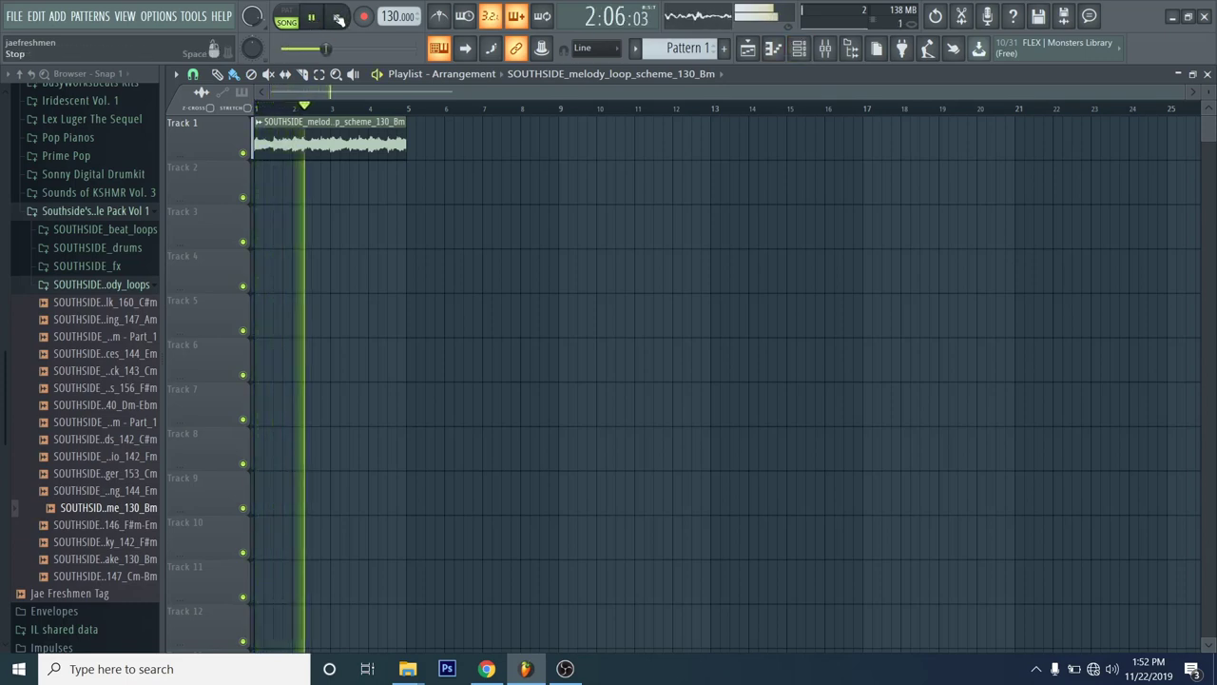
key(space)
Step: Turn the melody channel volume down to 60% and paint a second copy after the clip
click(799, 48)
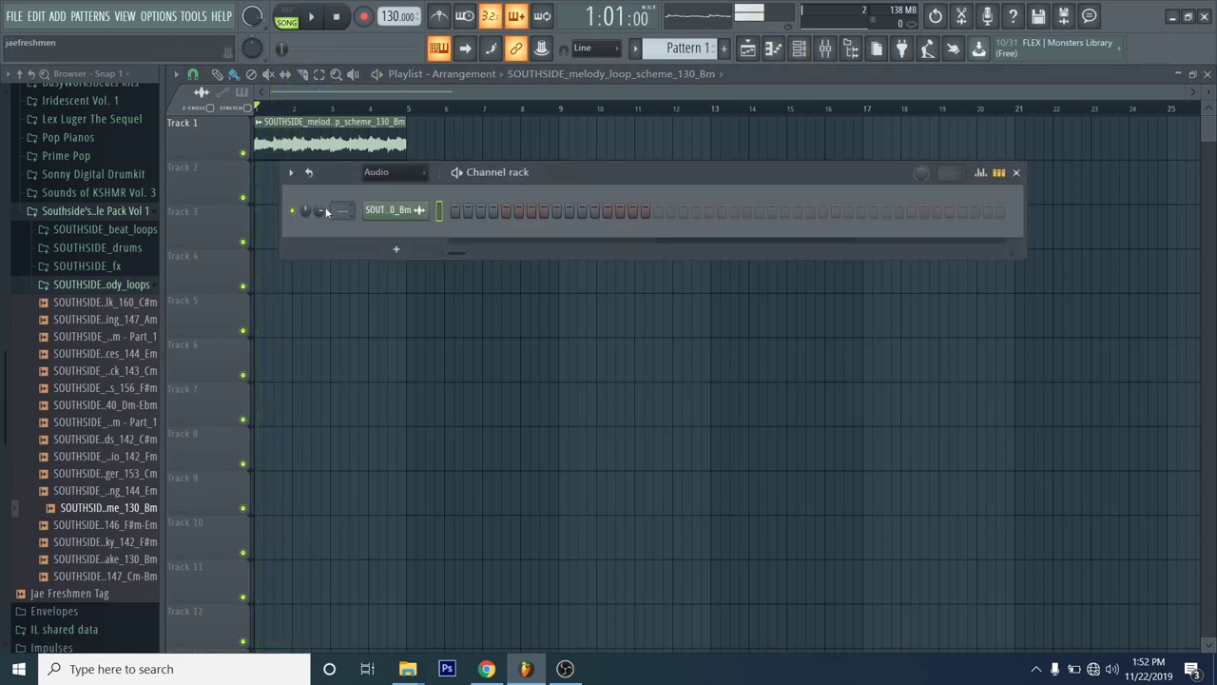
drag(323, 213, 322, 229)
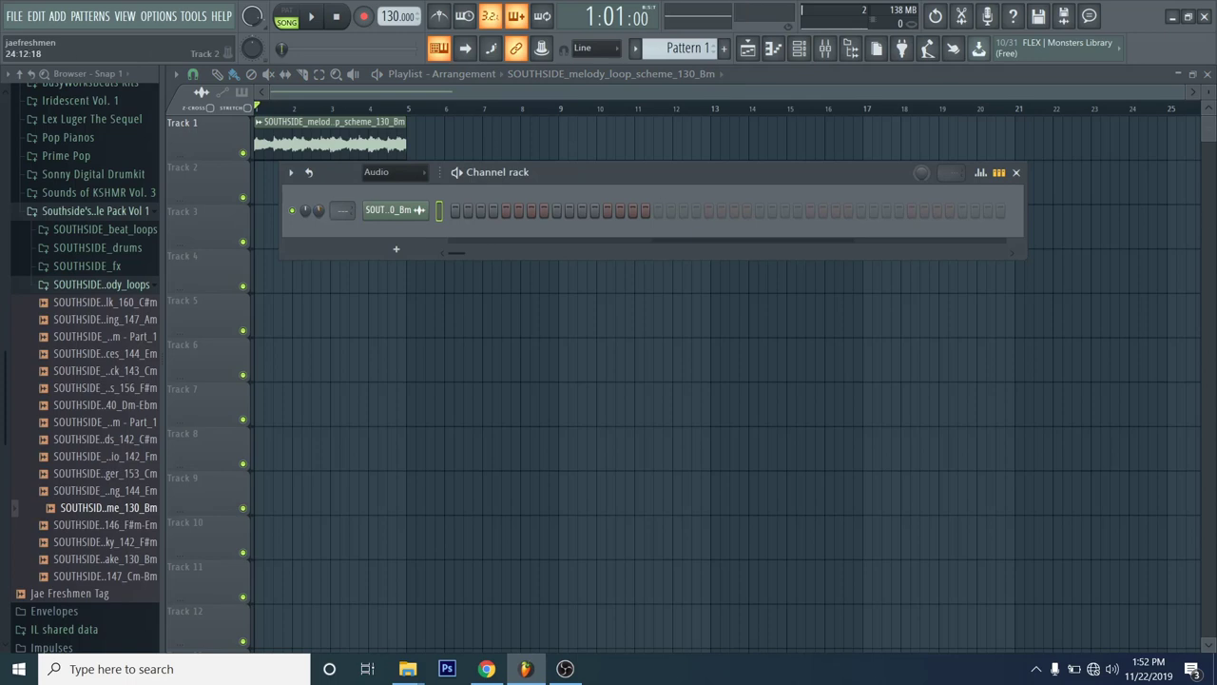
key(space)
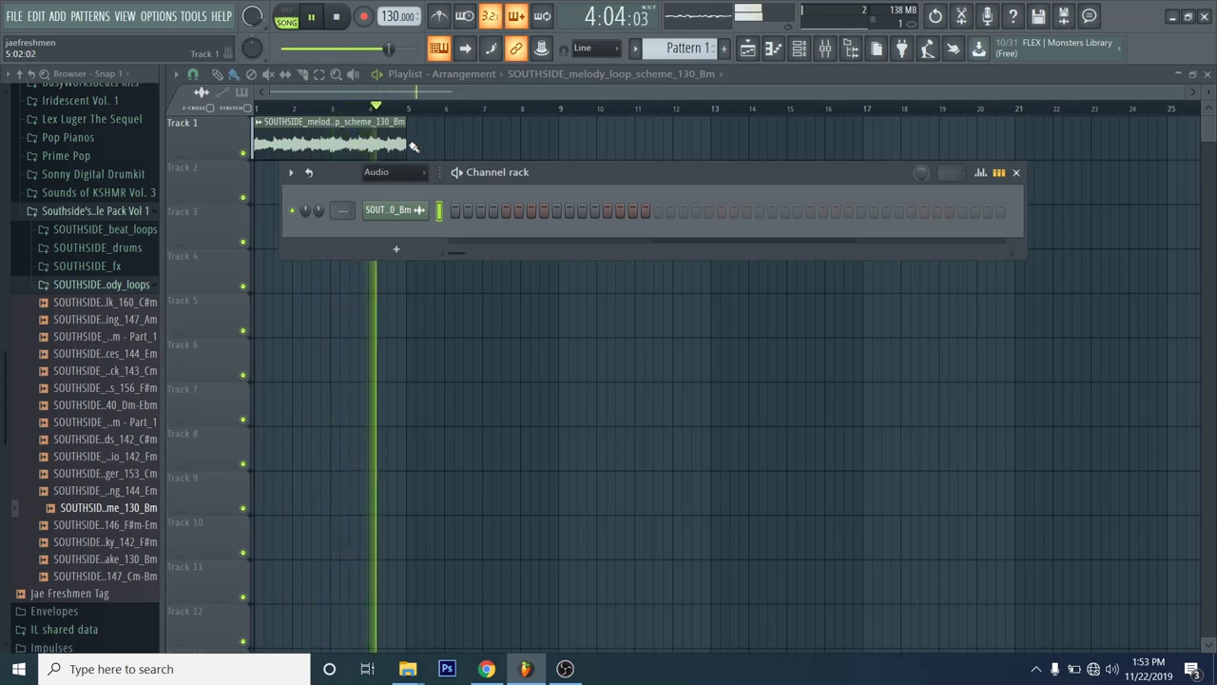
key(space)
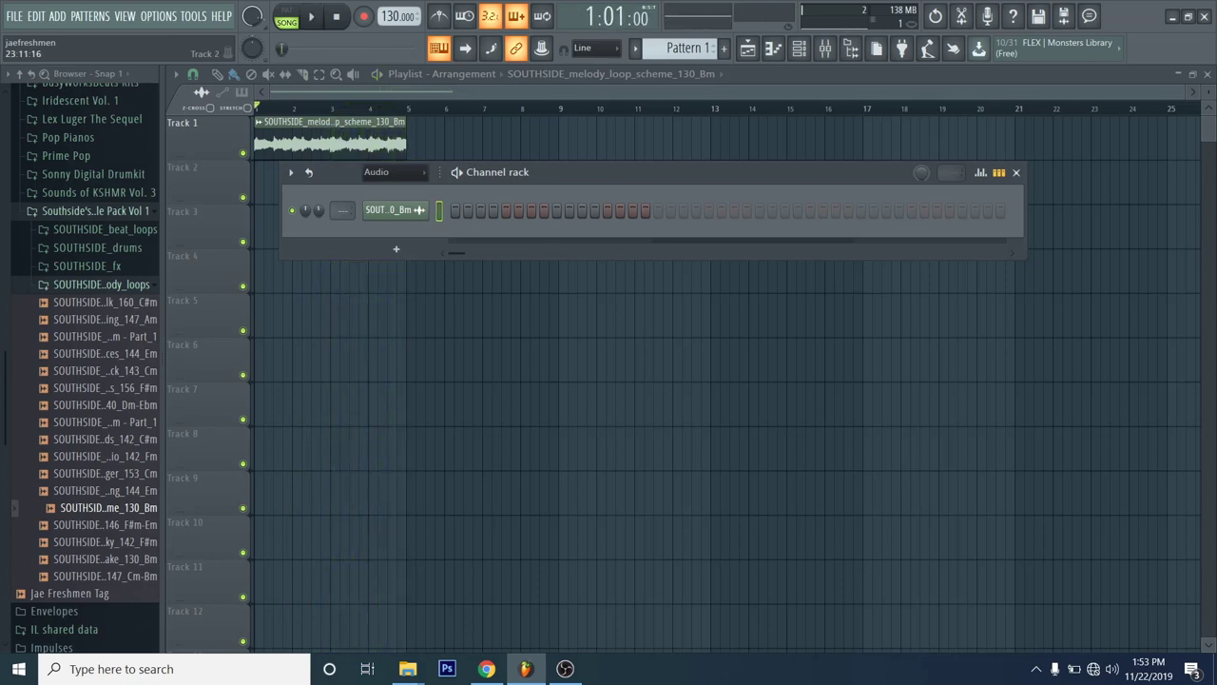
click(420, 142)
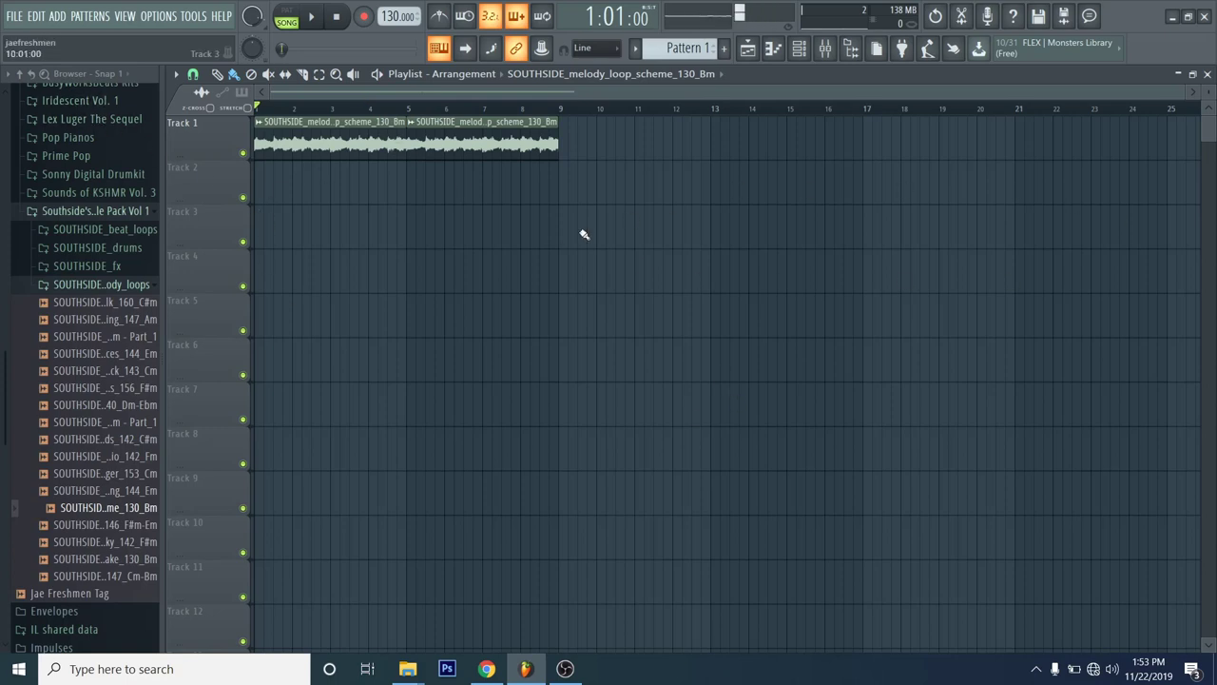
Step: Audition the flutes, ghosts and other loops, then place fences_144_Em on Track 2 at bar 1
key(space)
key(space)
key(space)
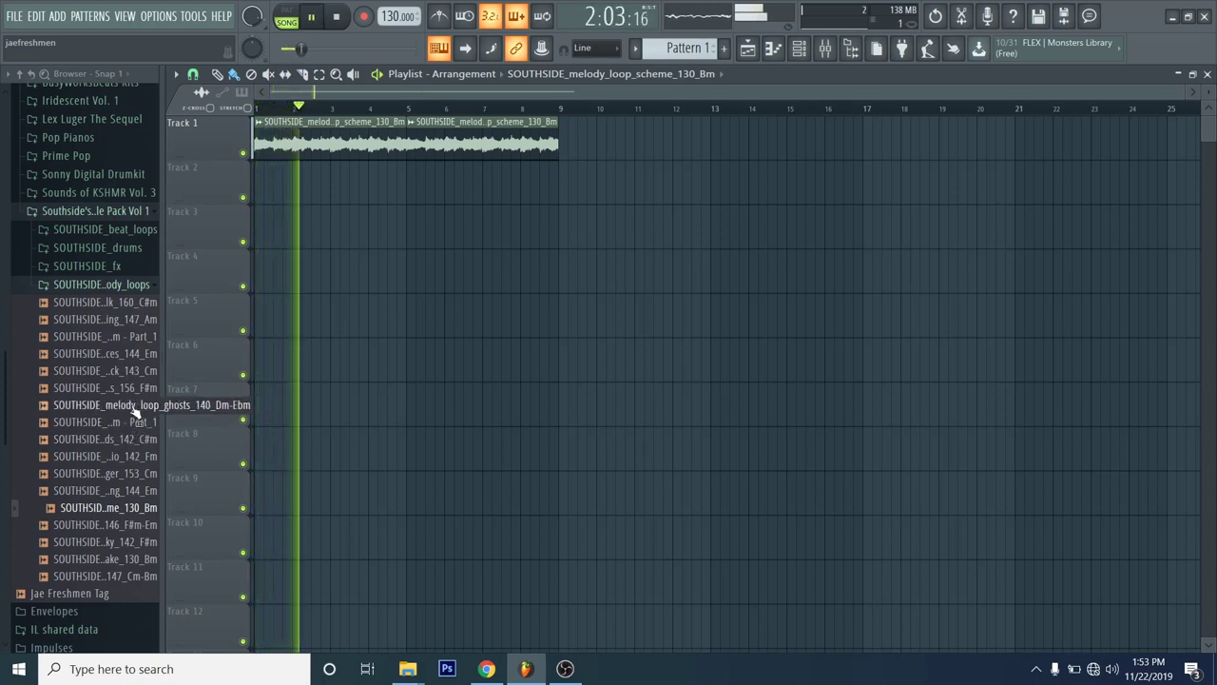
key(space)
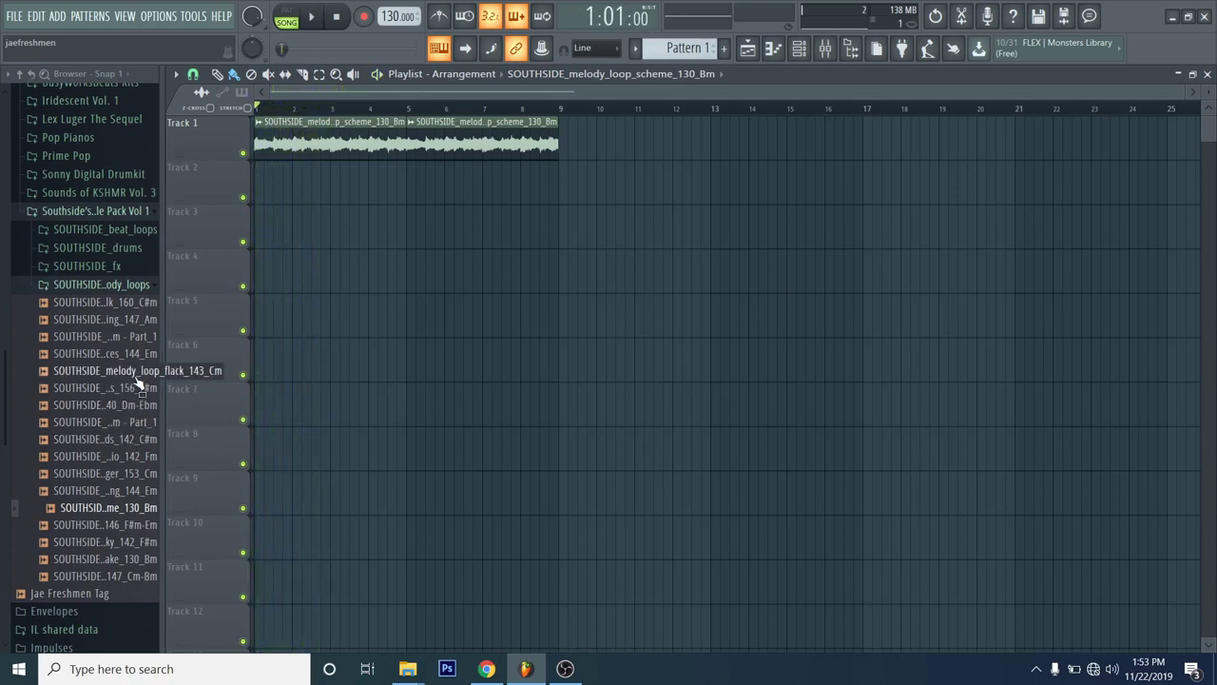
click(150, 388)
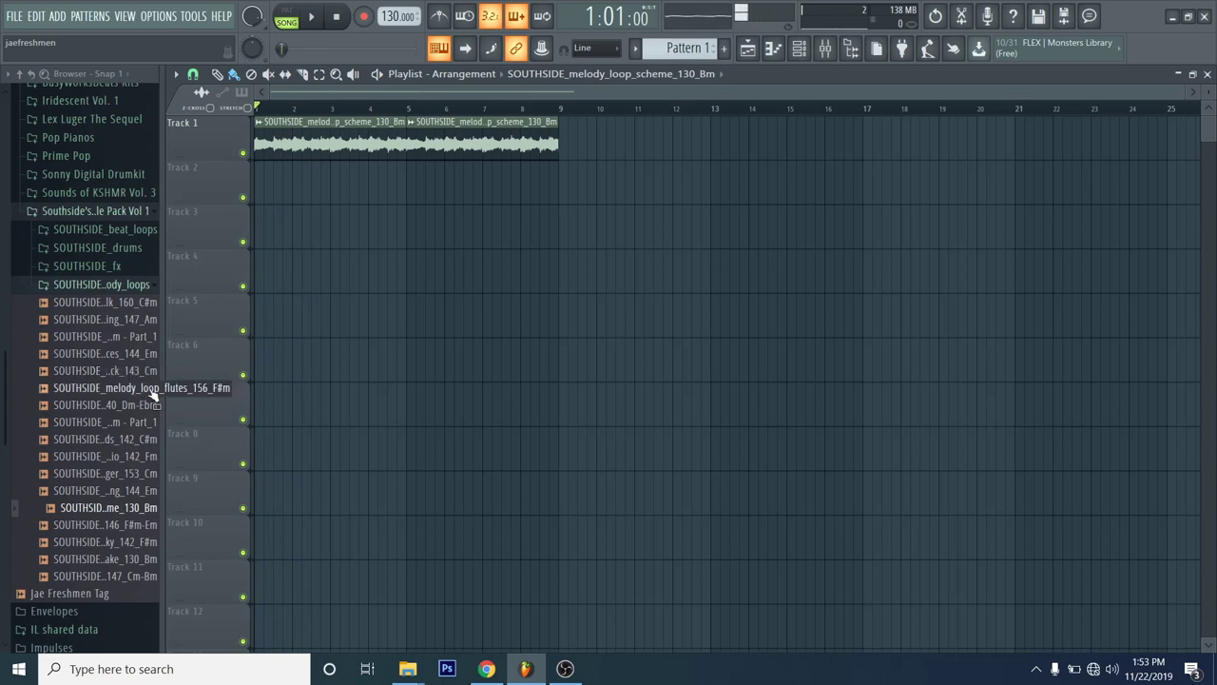
click(150, 388)
click(144, 409)
click(143, 423)
click(145, 439)
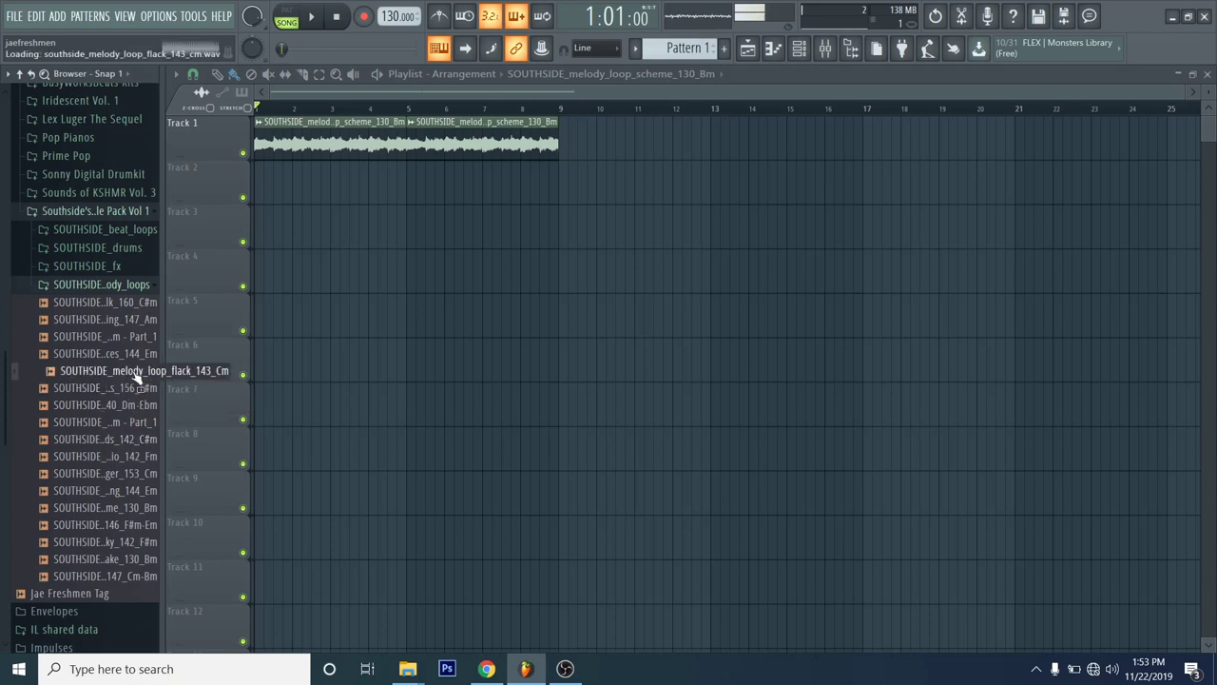
click(142, 354)
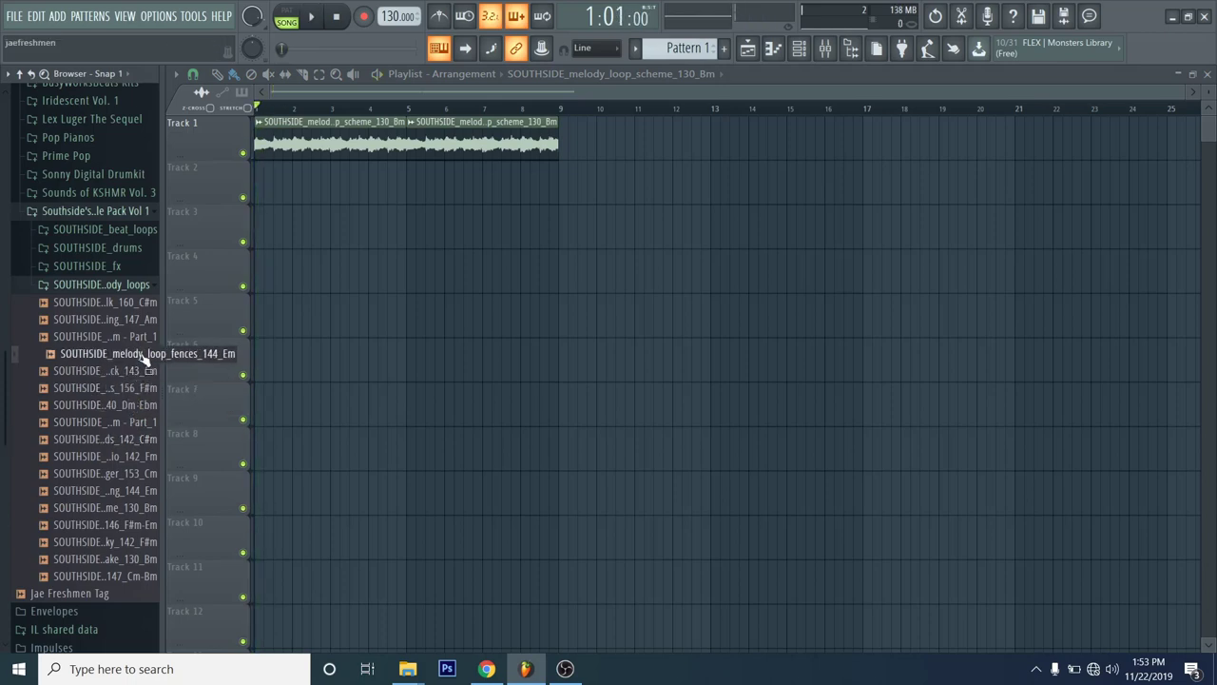
drag(145, 356, 343, 181)
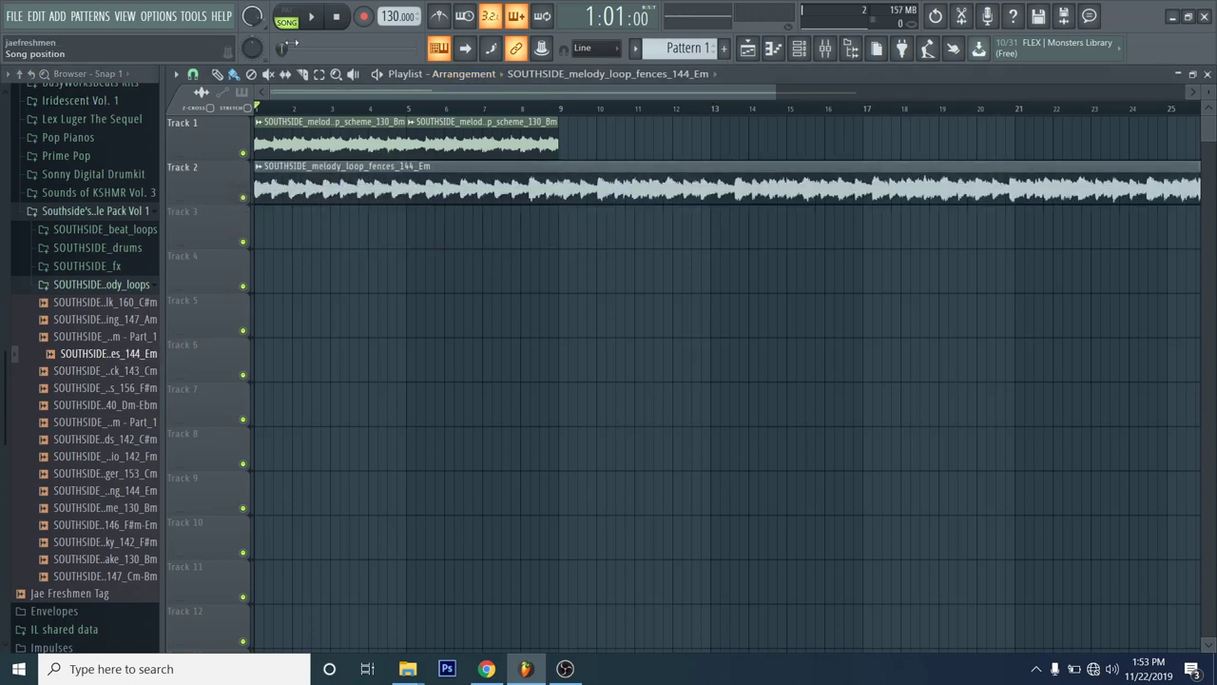
Step: Raise the tempo and try a slice on the fences clip, then undo it
drag(777, 91, 972, 81)
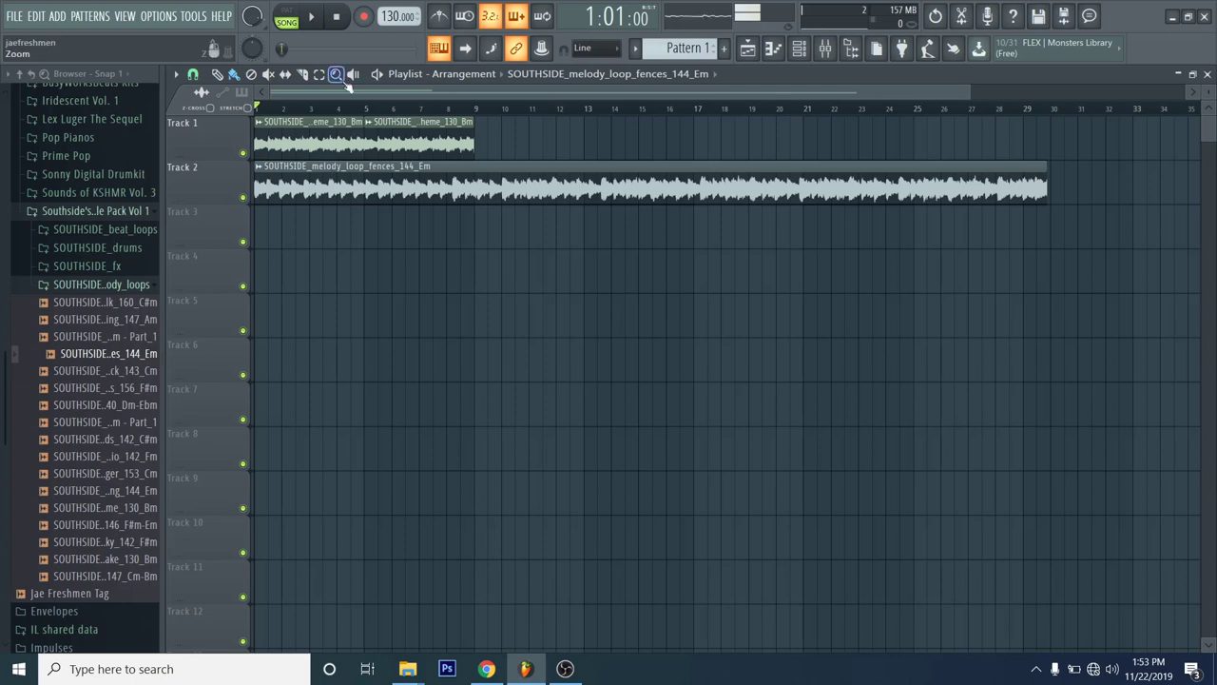
drag(398, 16, 397, 2)
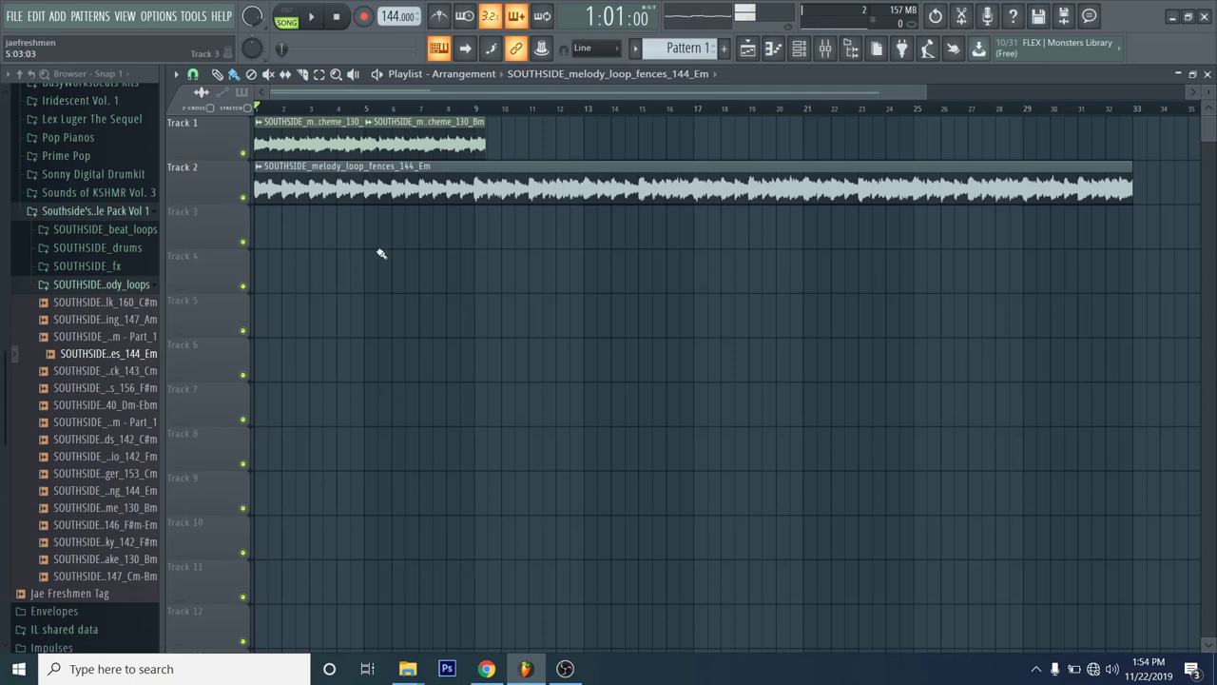
click(302, 73)
click(474, 168)
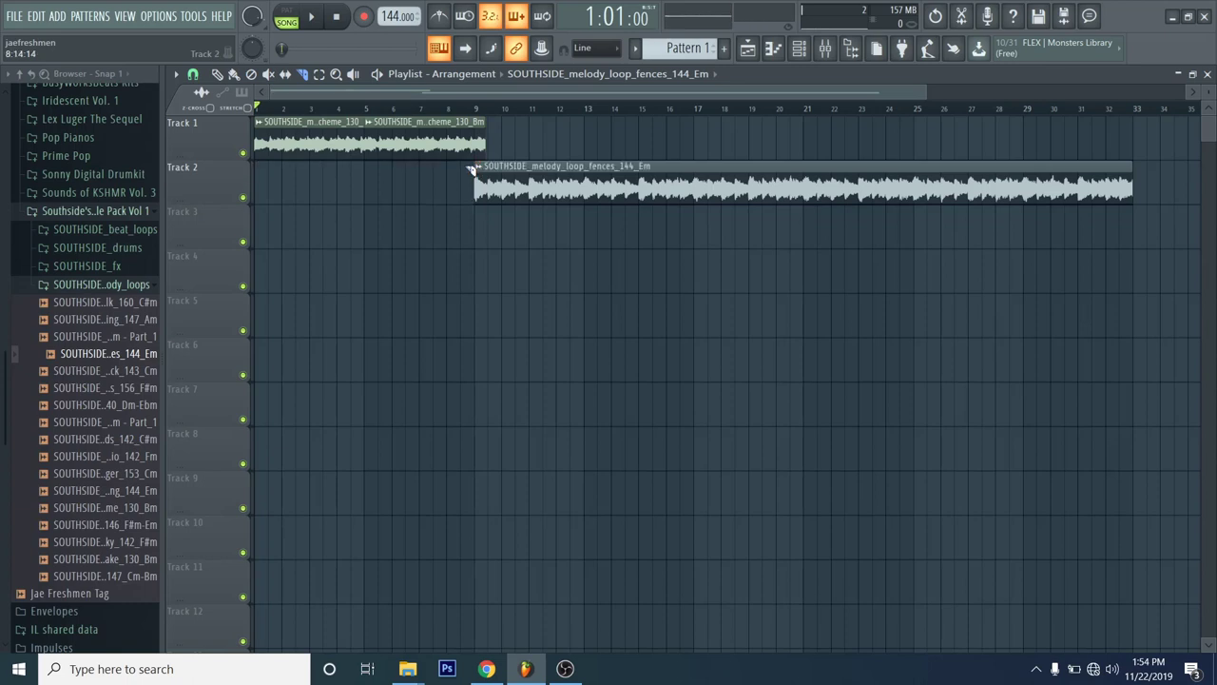
click(42, 19)
click(57, 38)
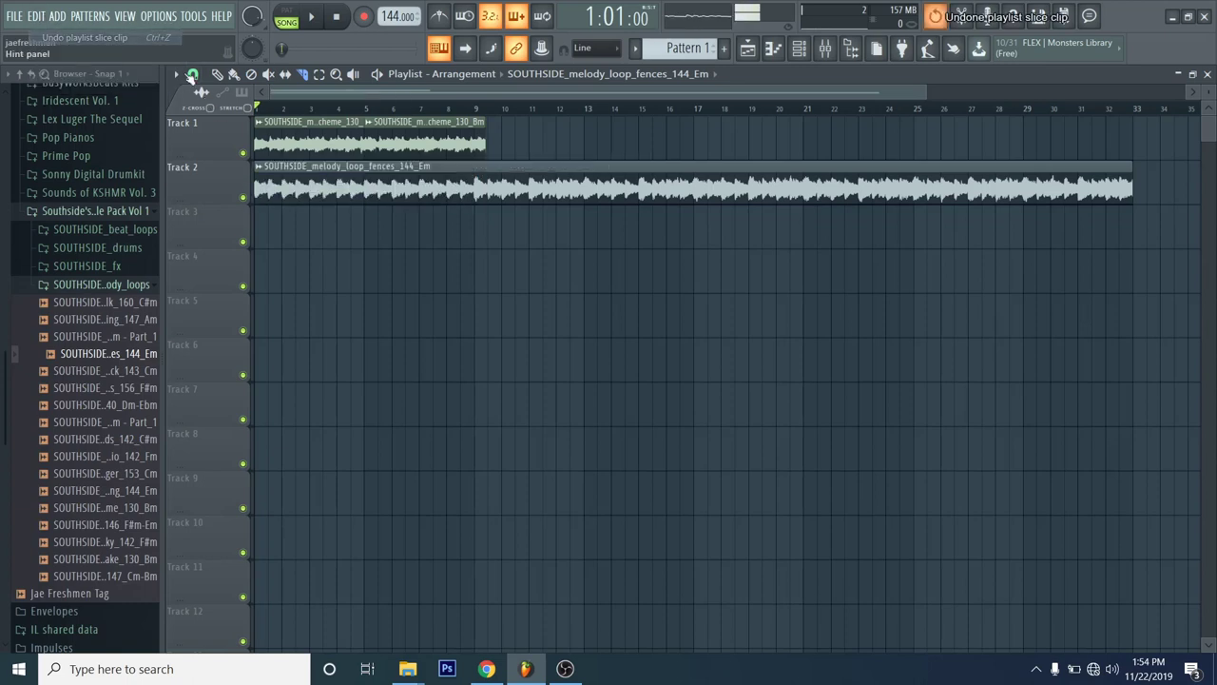
Step: Slice the fences clip at bar 9, delete the second piece, and set tempo to 130 BPM
drag(475, 206, 476, 167)
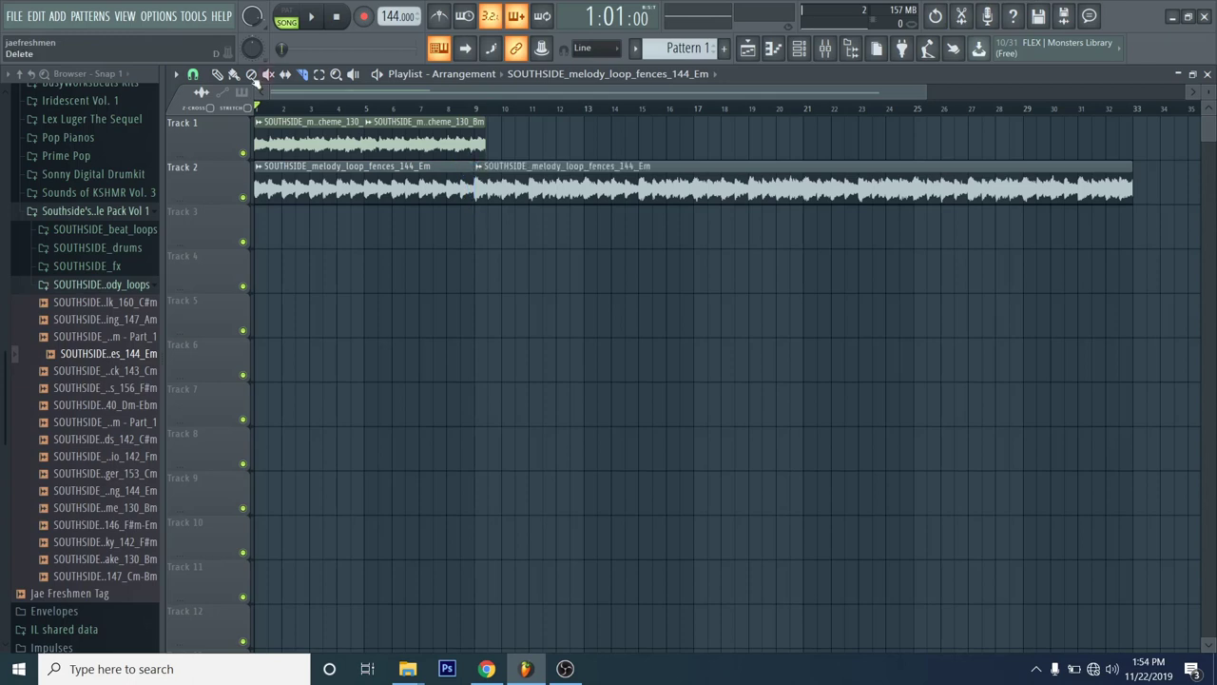
right_click(537, 182)
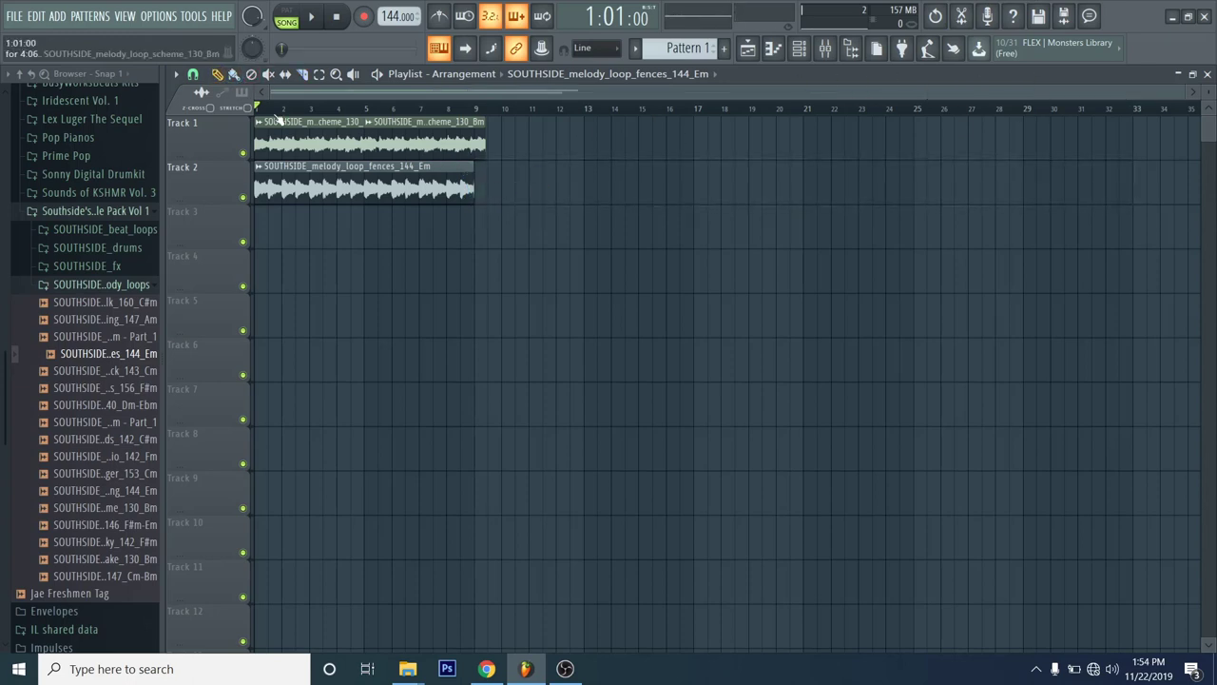
drag(390, 16, 389, 34)
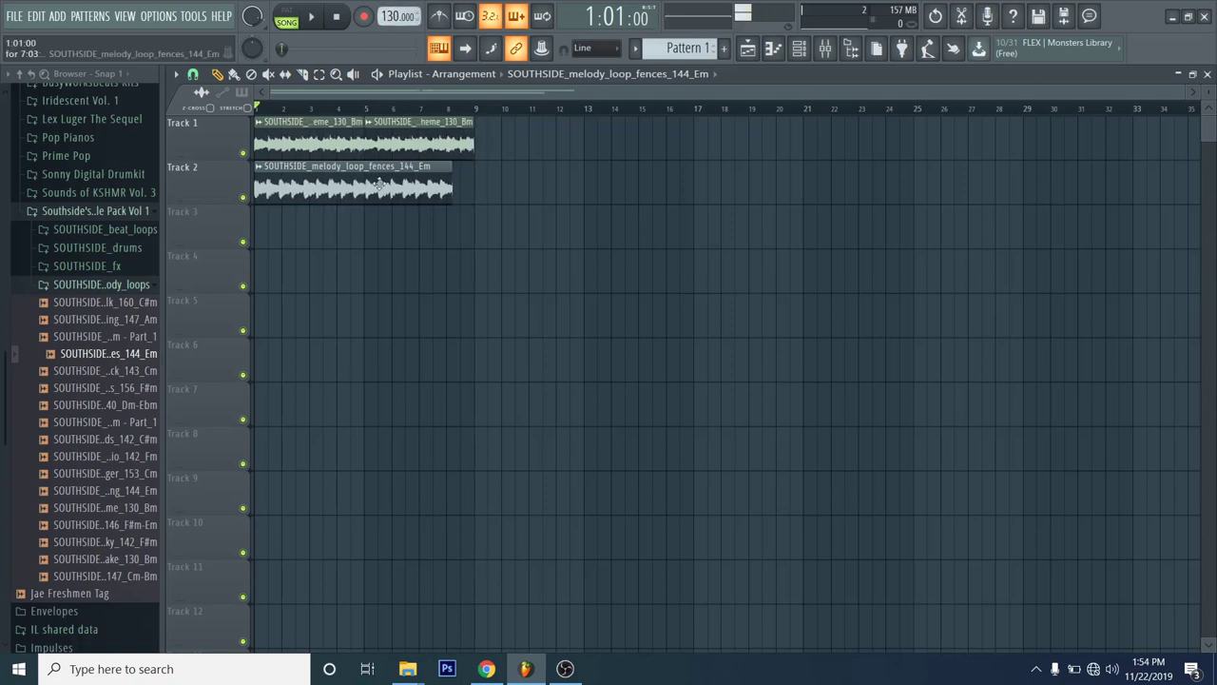
Step: Drag the fences channel's Time stretch TIME knob until its clip ends at bar 9
click(801, 38)
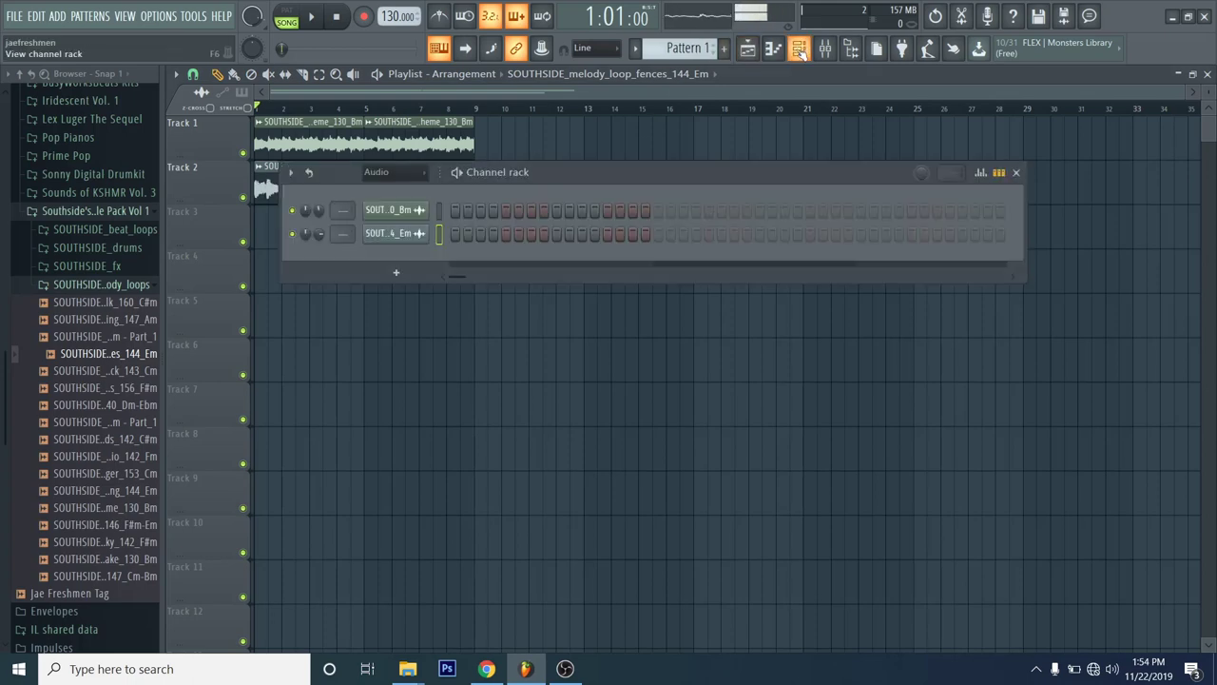
drag(588, 179, 570, 259)
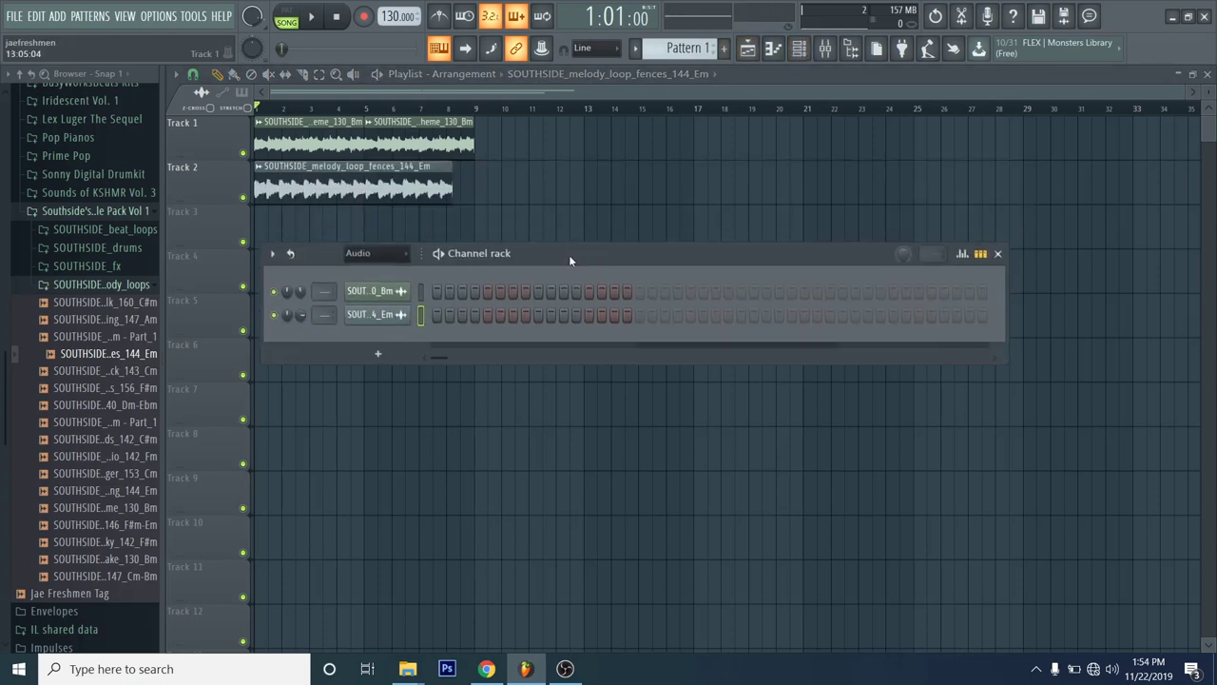
click(395, 313)
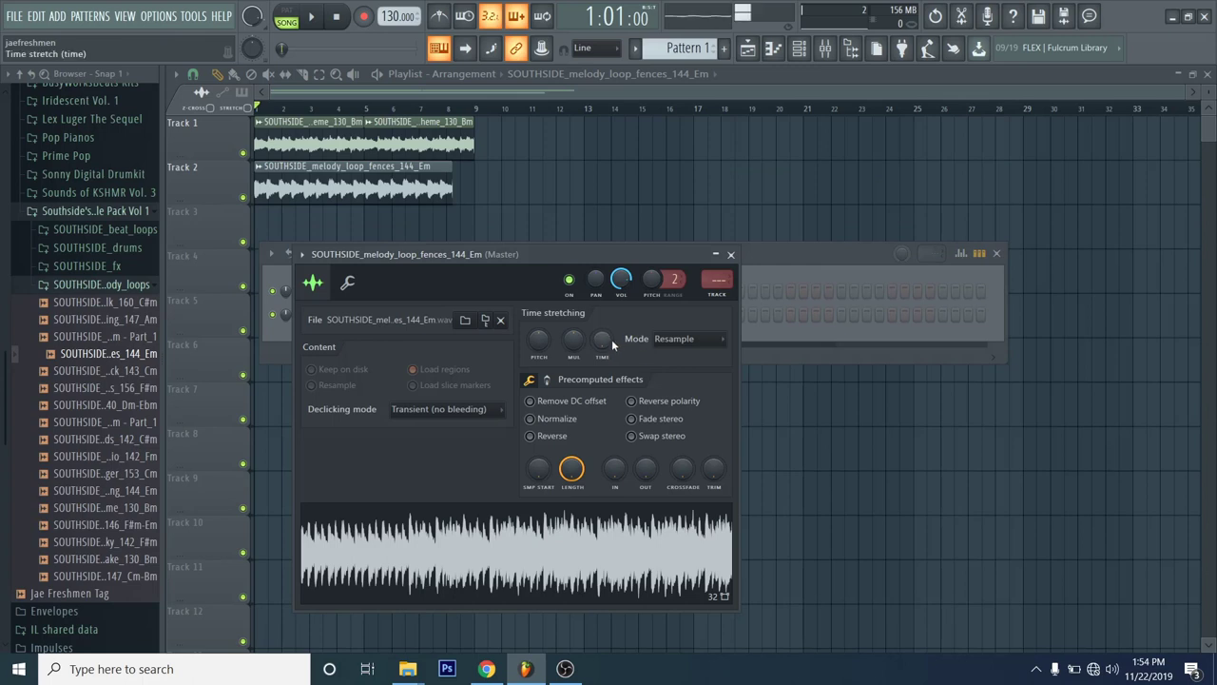
drag(602, 340, 595, 441)
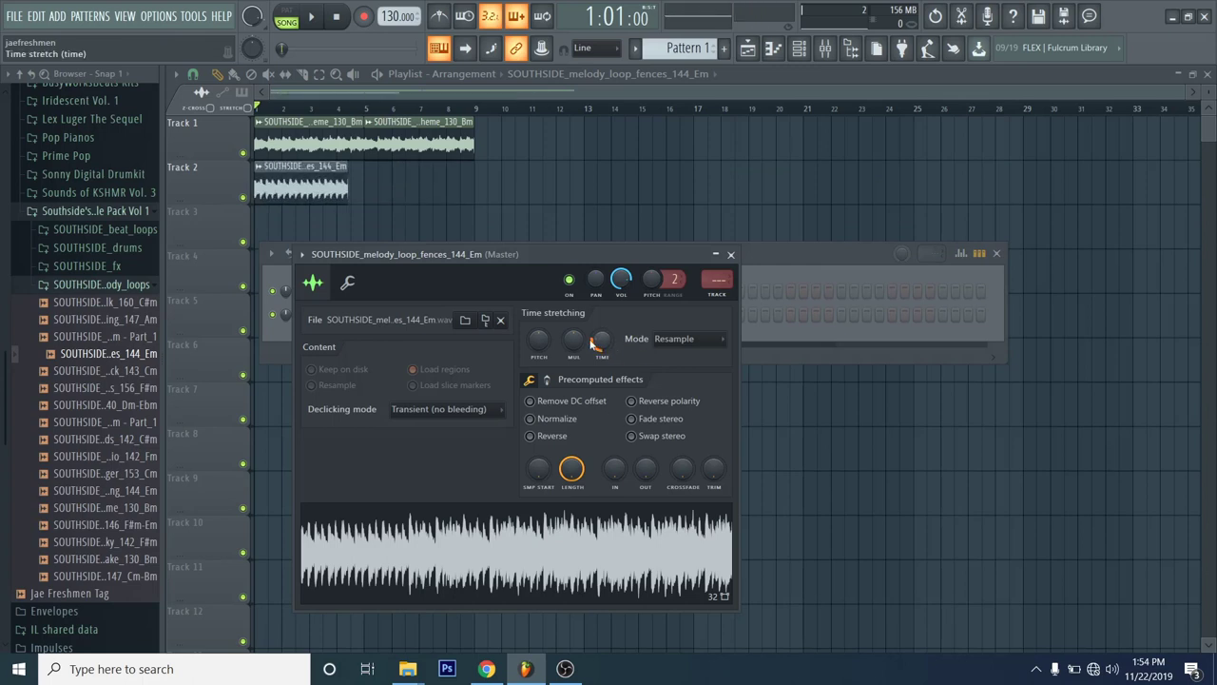
drag(593, 344, 592, 297)
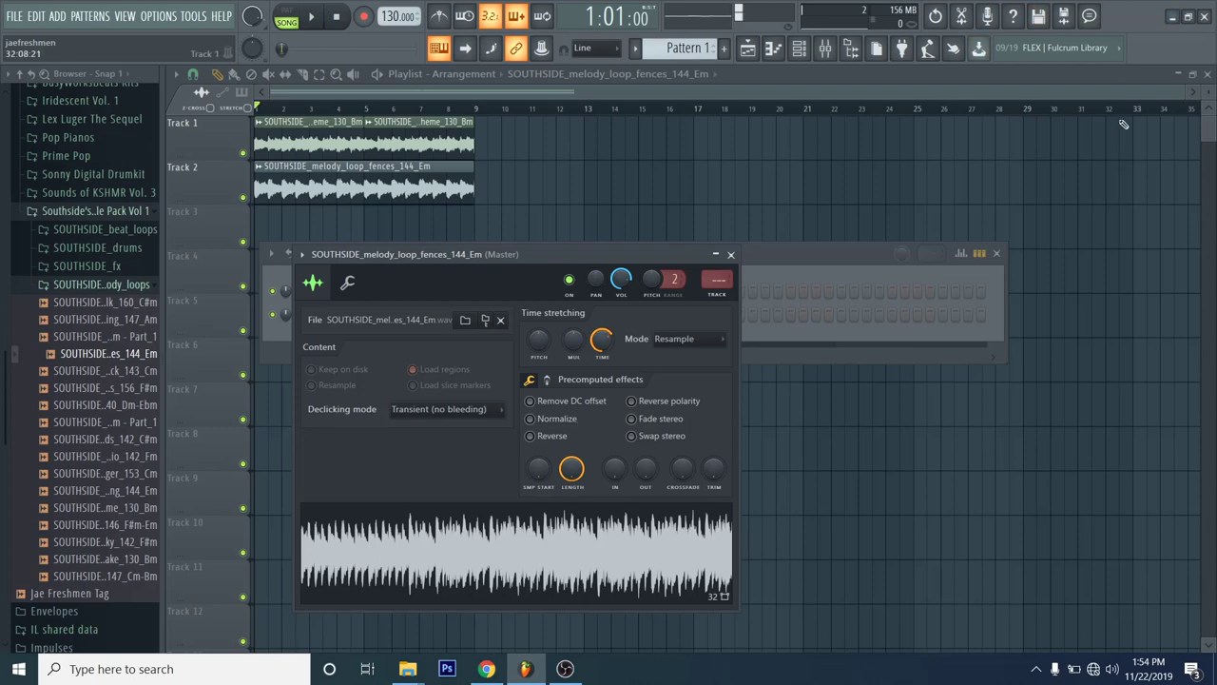
drag(1171, 96, 699, 93)
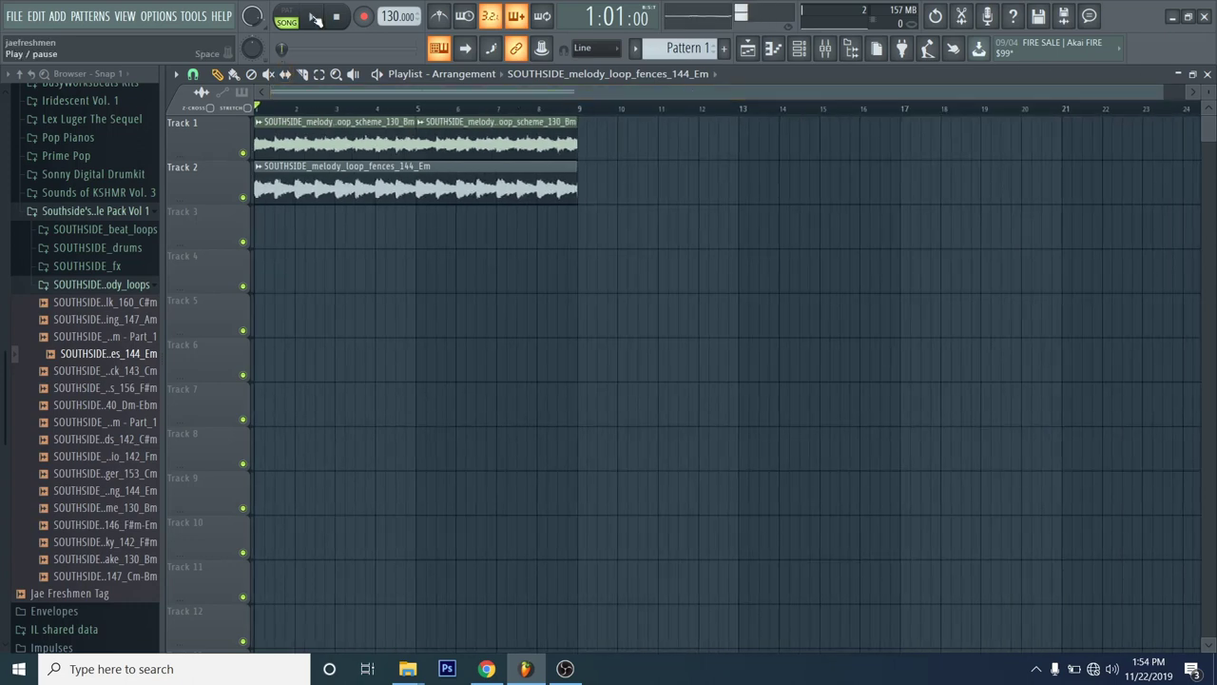
Step: Play the song from the start with both layered melody clips, then stop
click(798, 55)
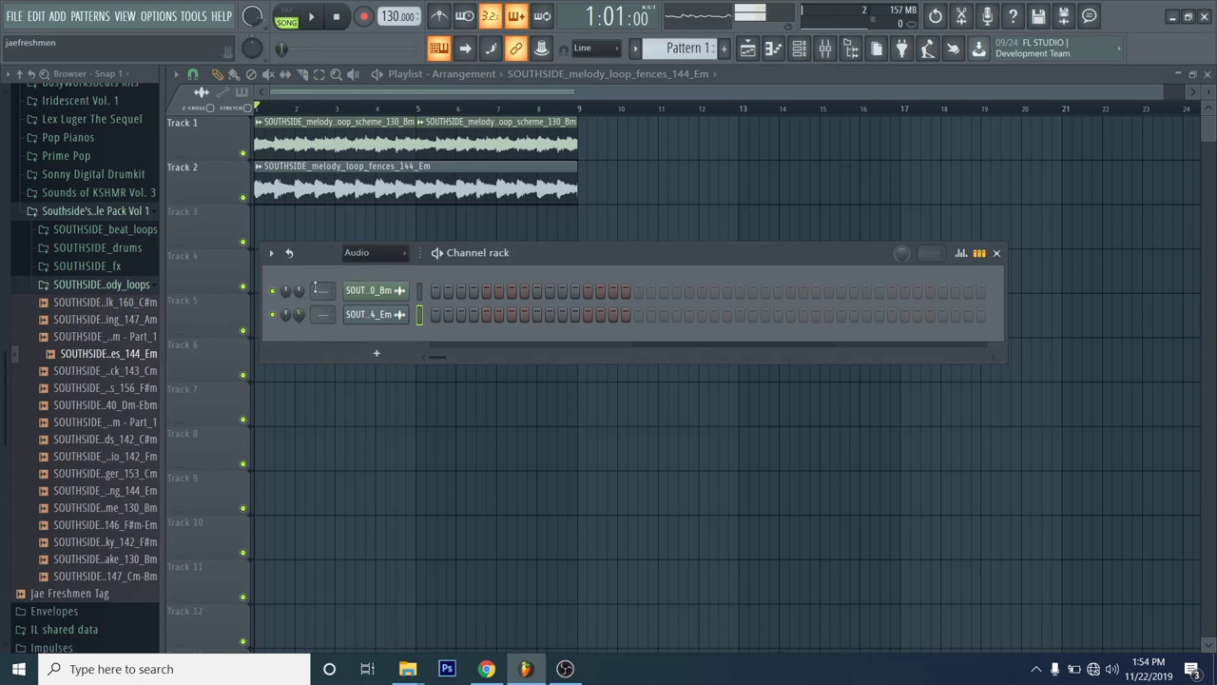
click(313, 17)
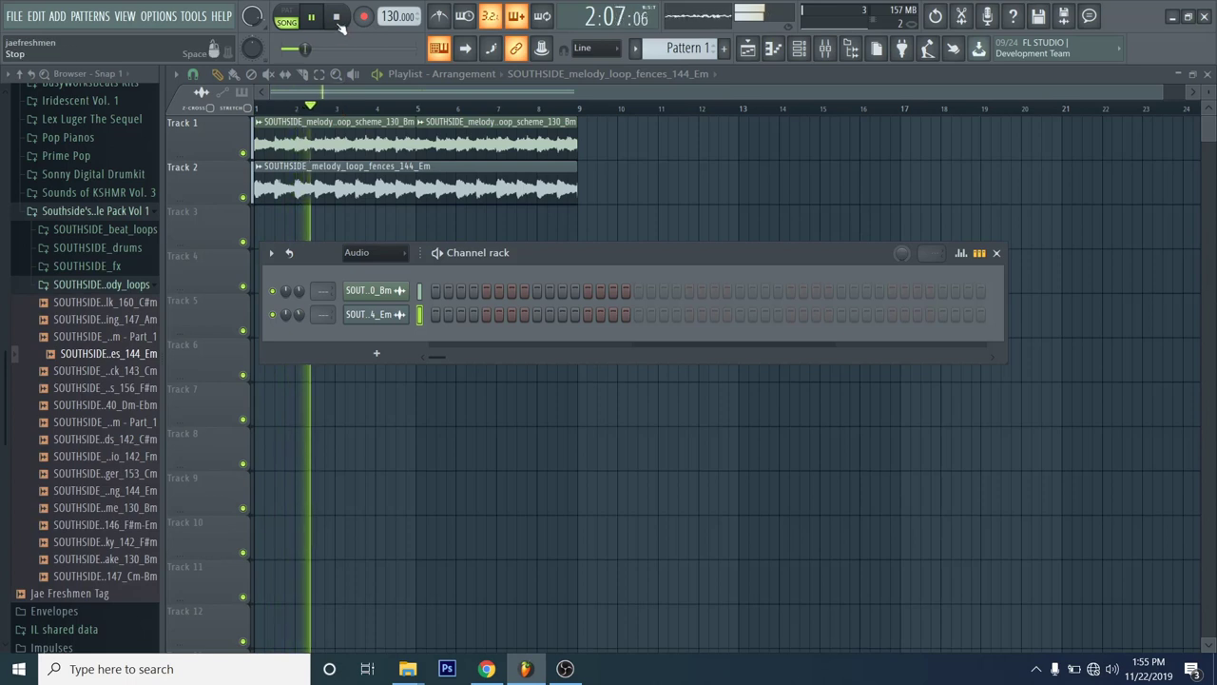
click(338, 21)
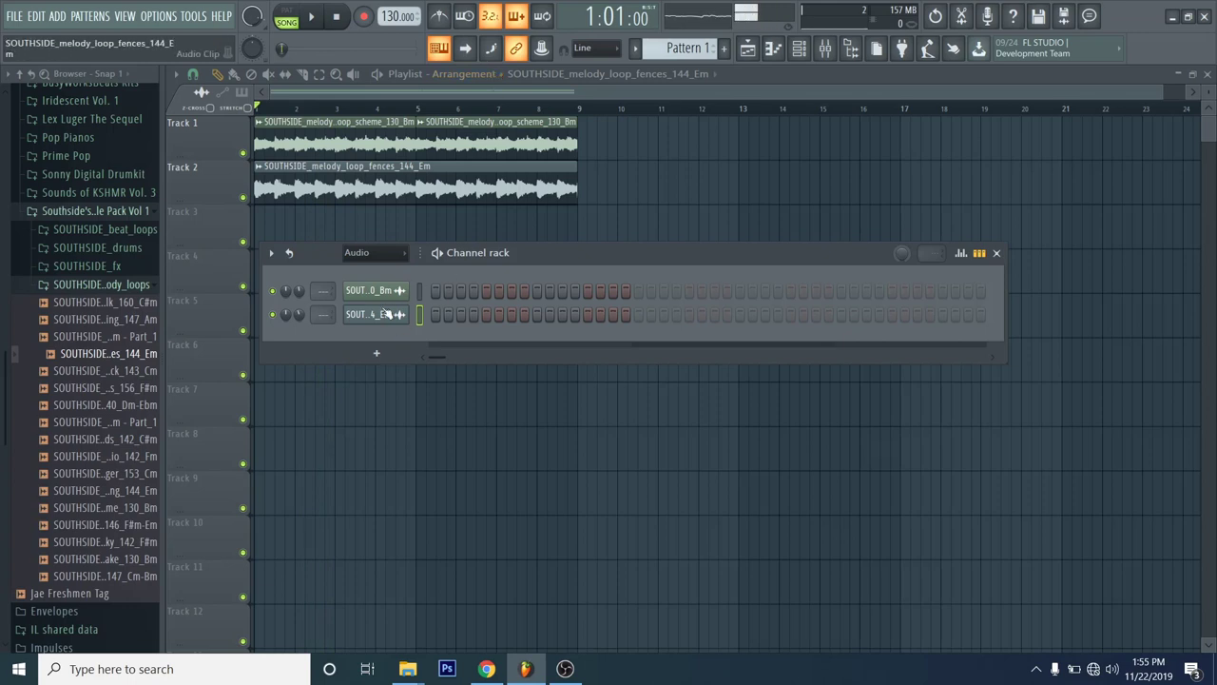
Step: Set the fences channel's stretch mode to Auto with pitch recentred, preview it, then mute it
click(385, 313)
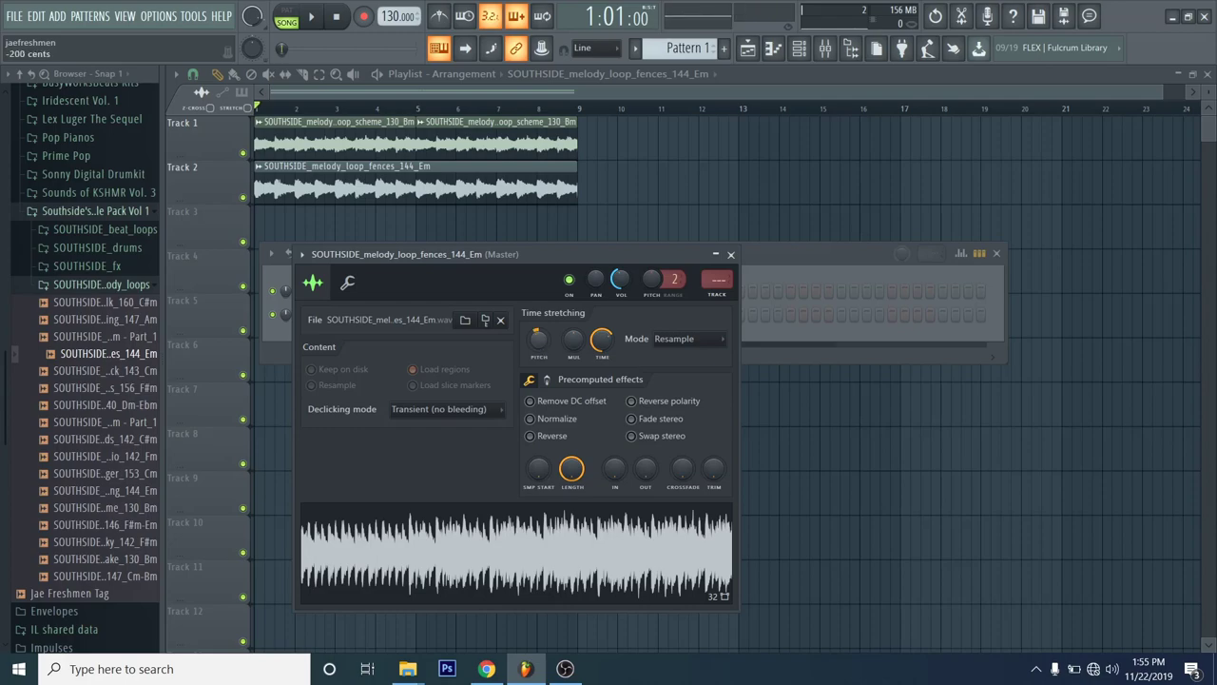
drag(538, 339, 538, 314)
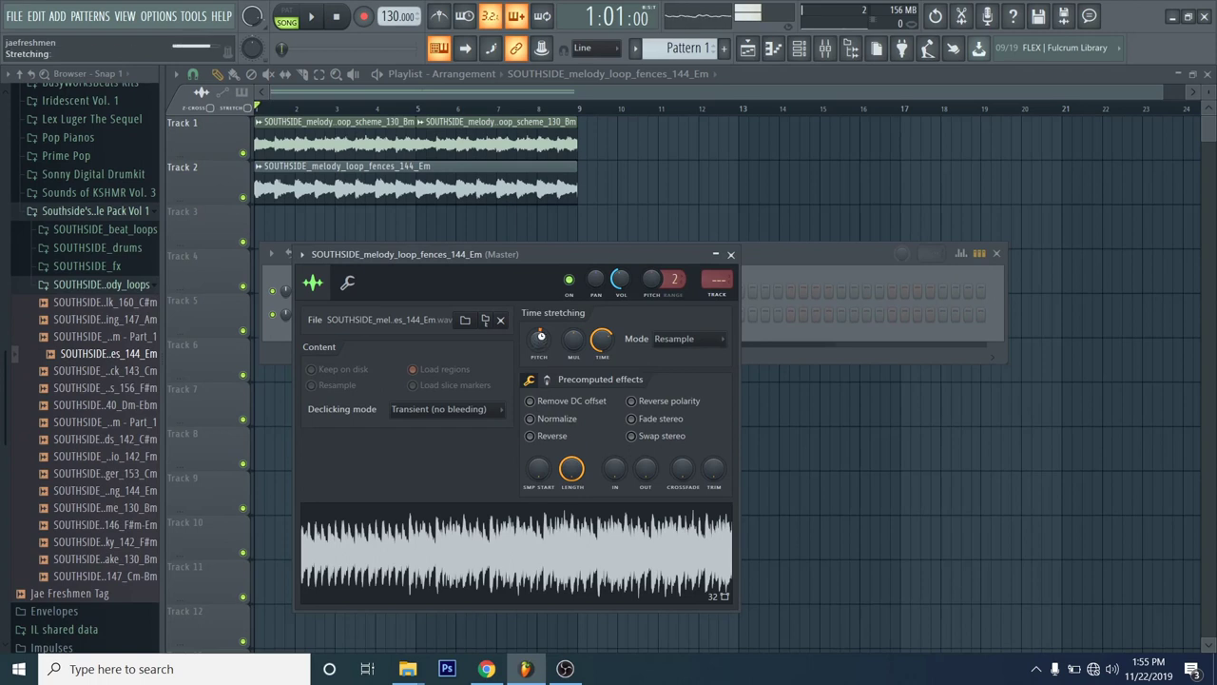
drag(540, 337, 543, 291)
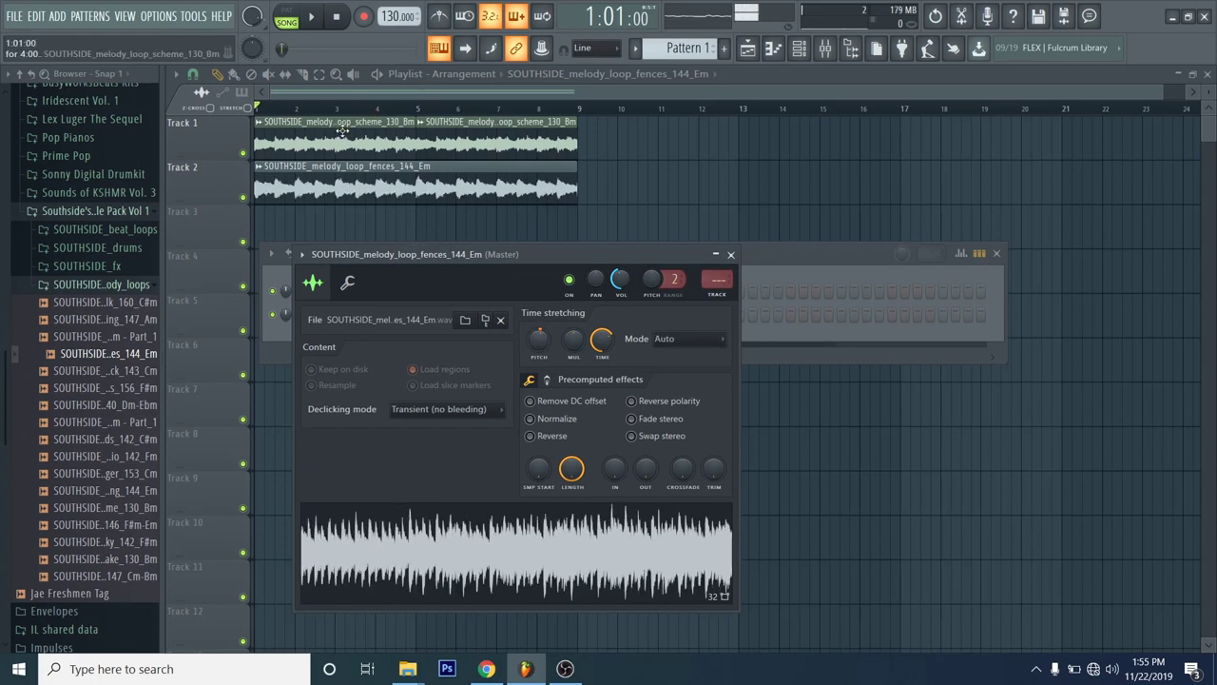
key(space)
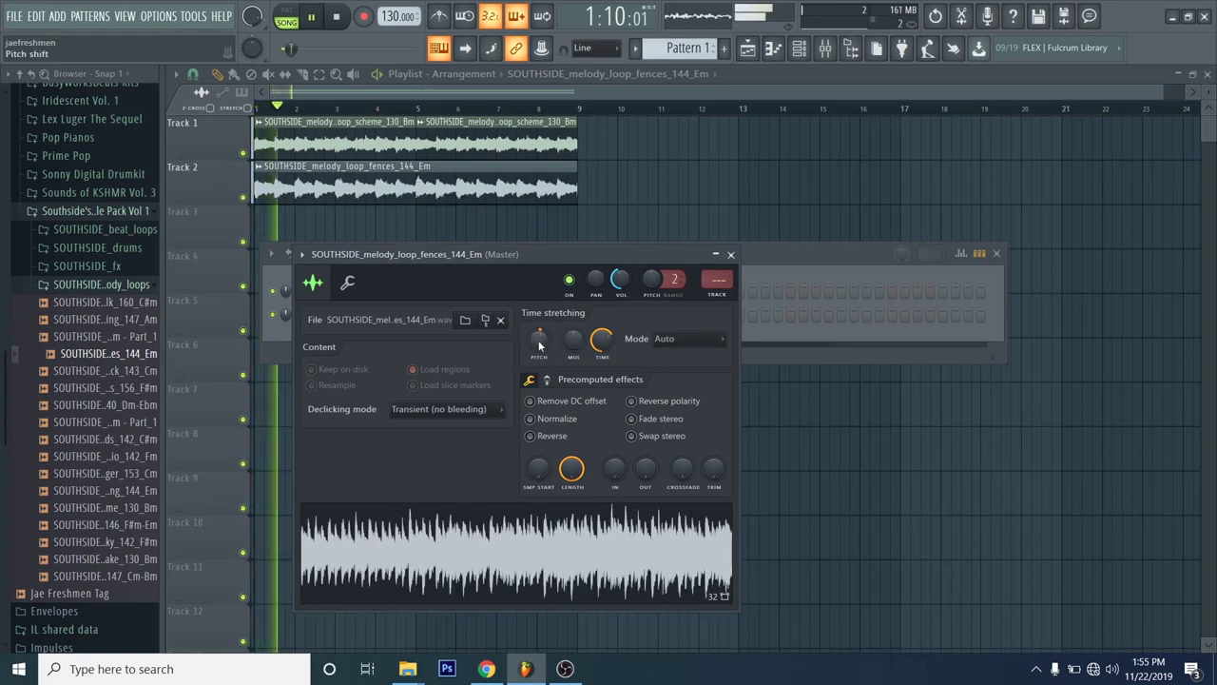
key(space)
click(276, 317)
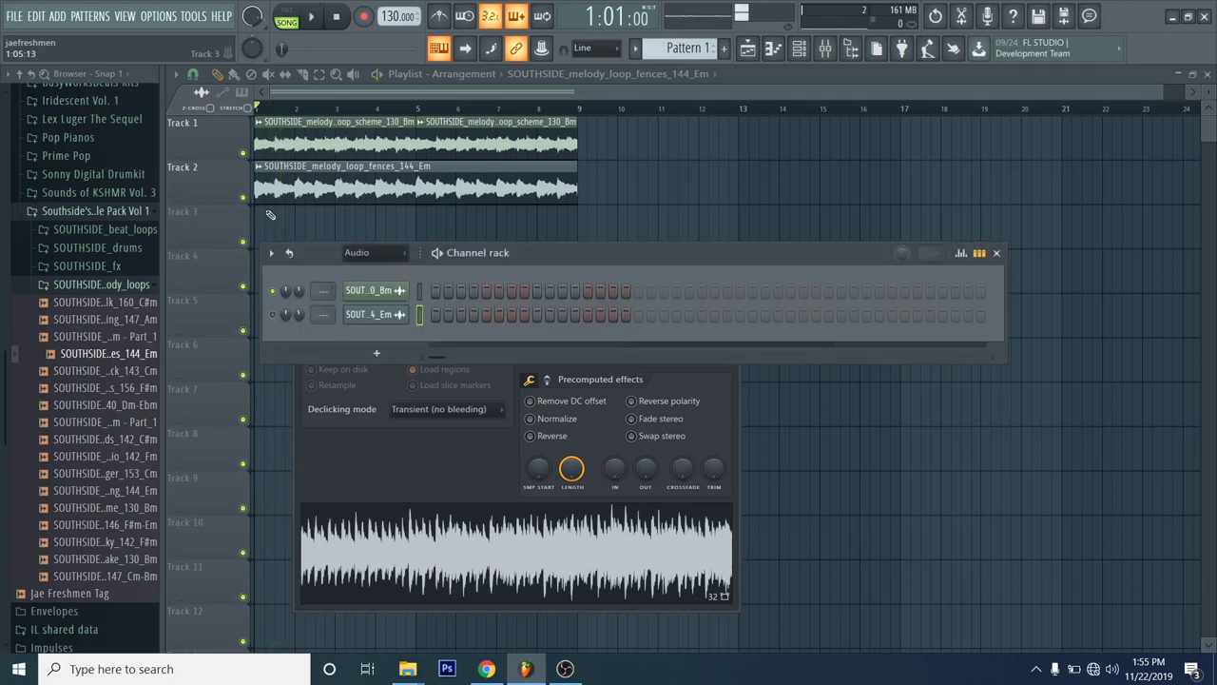
Step: Compare playback with the fences melody muted and unmuted, then close its settings window
key(space)
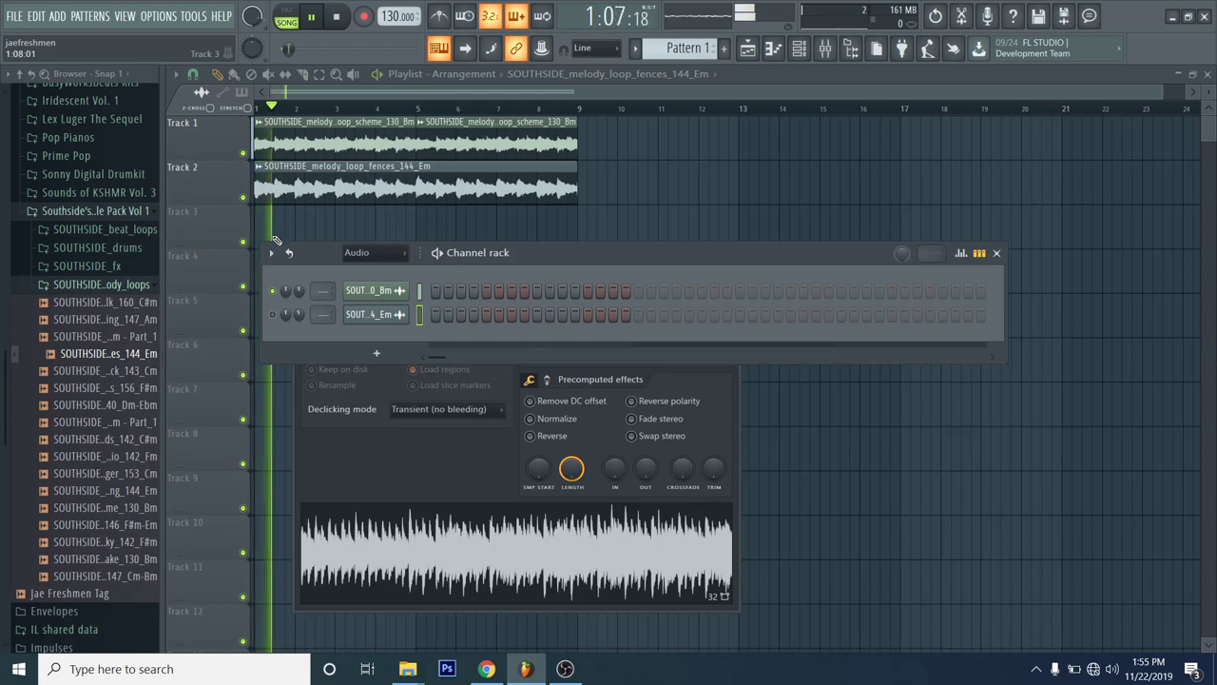
key(space)
click(278, 313)
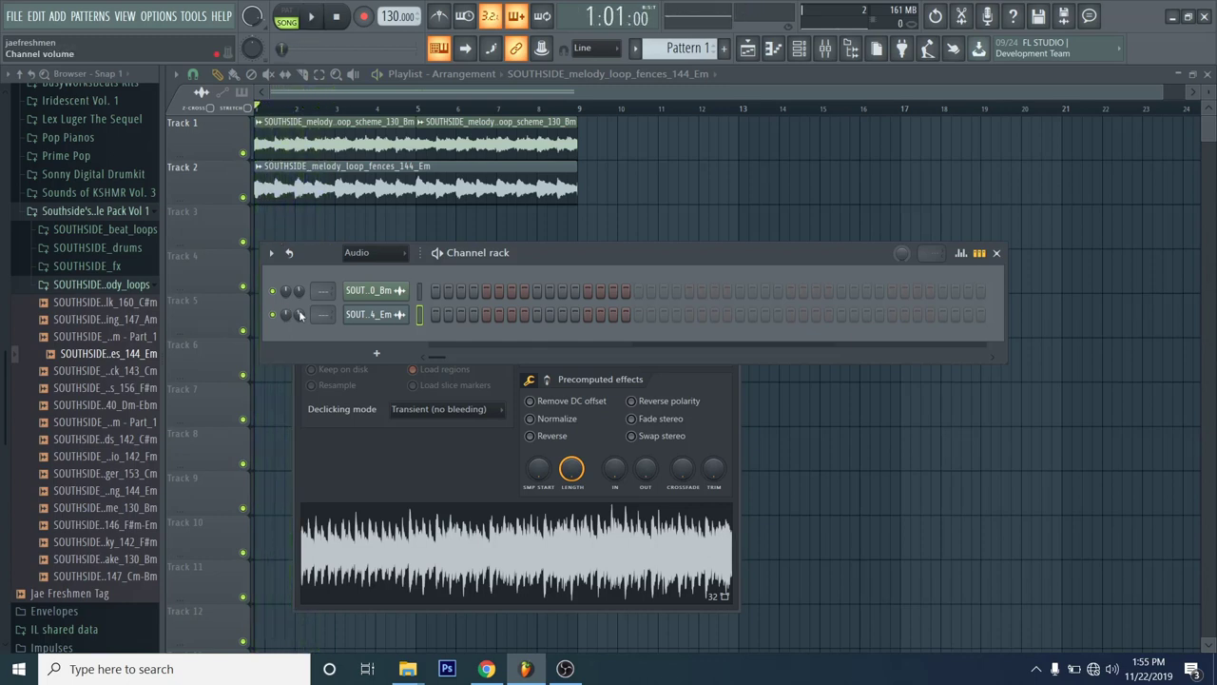
key(space)
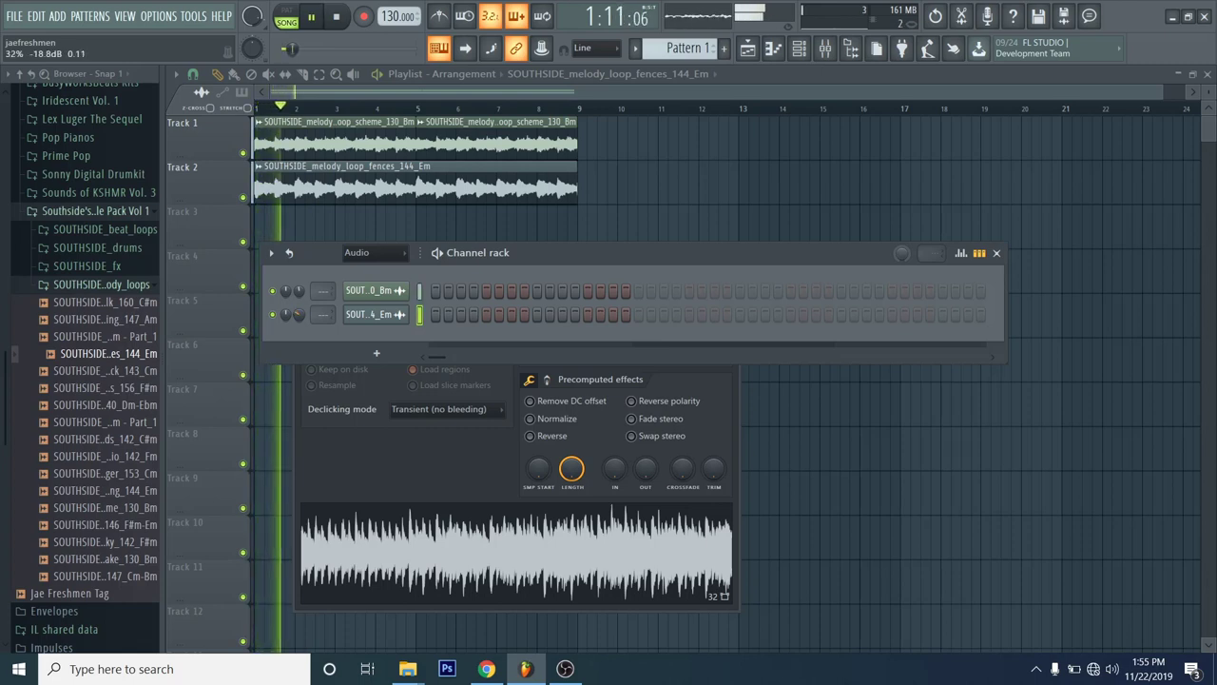
key(space)
key(Escape)
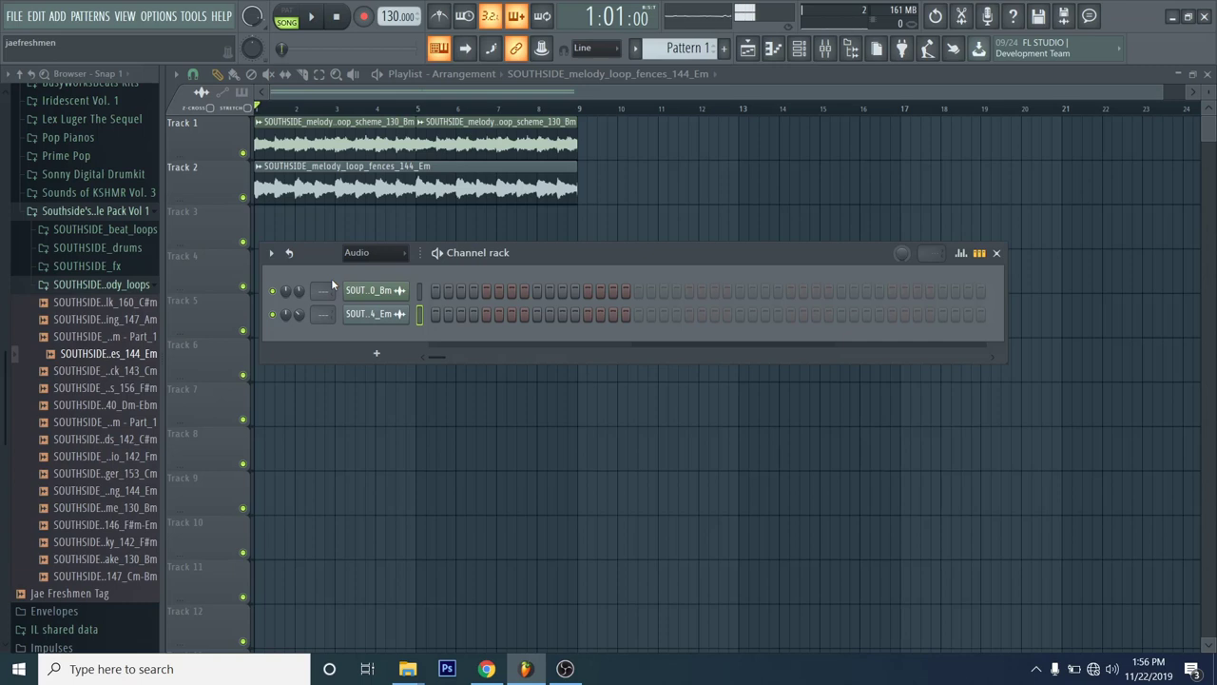
Step: Raise the fences melody's PITCH, audition it, and time-stretch its clip to end at bar 5
click(356, 314)
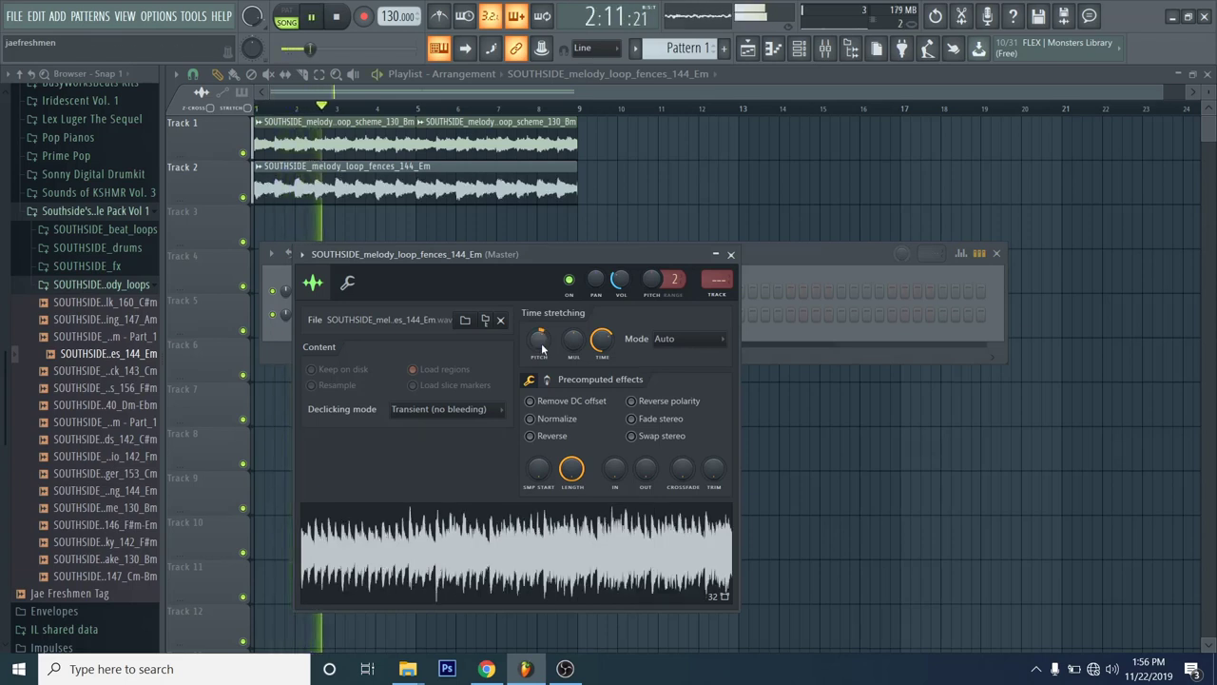
key(space)
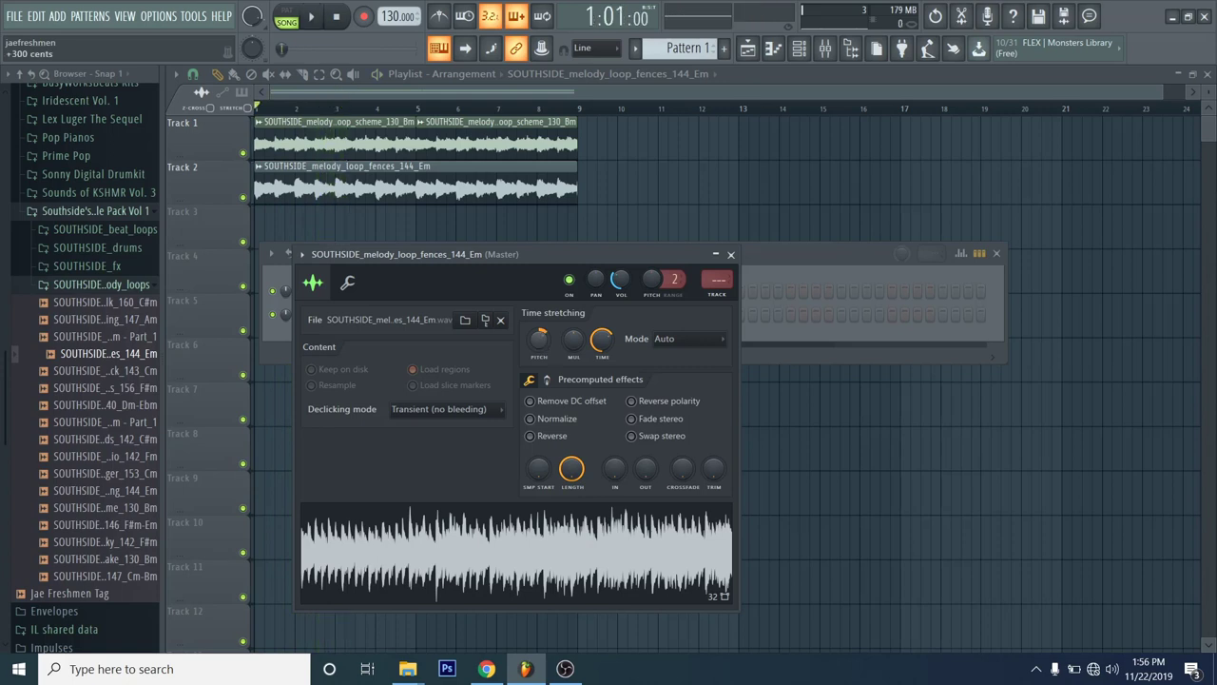
key(space)
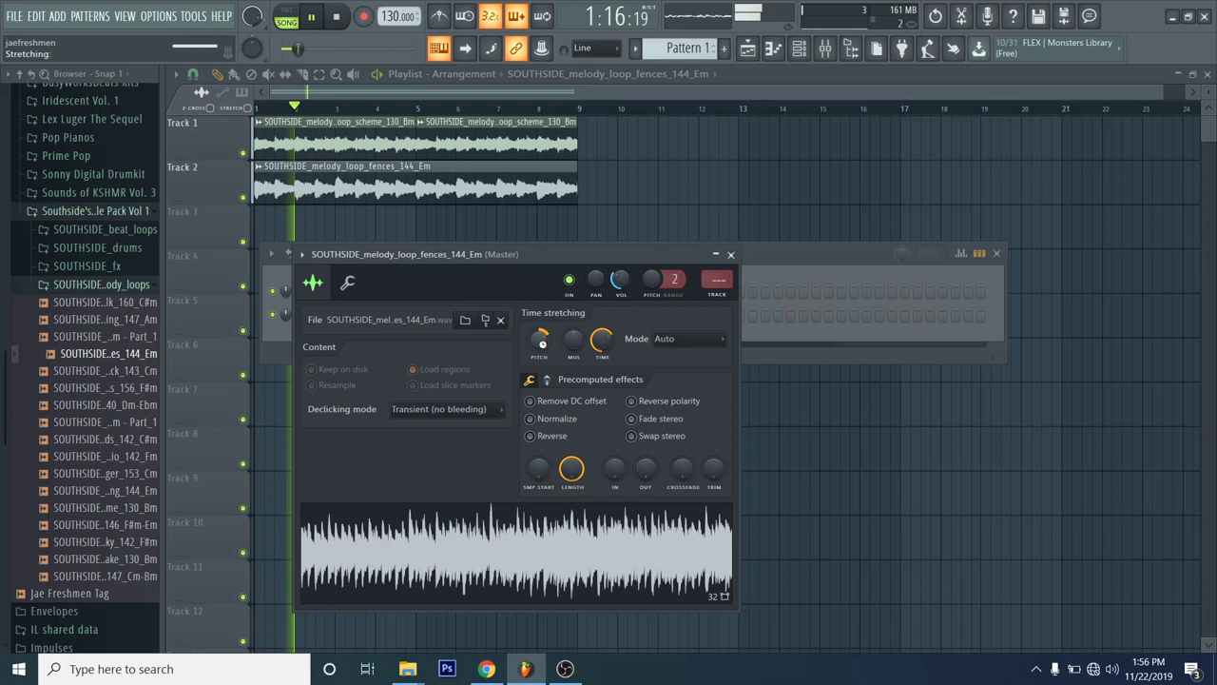
key(space)
key(space)
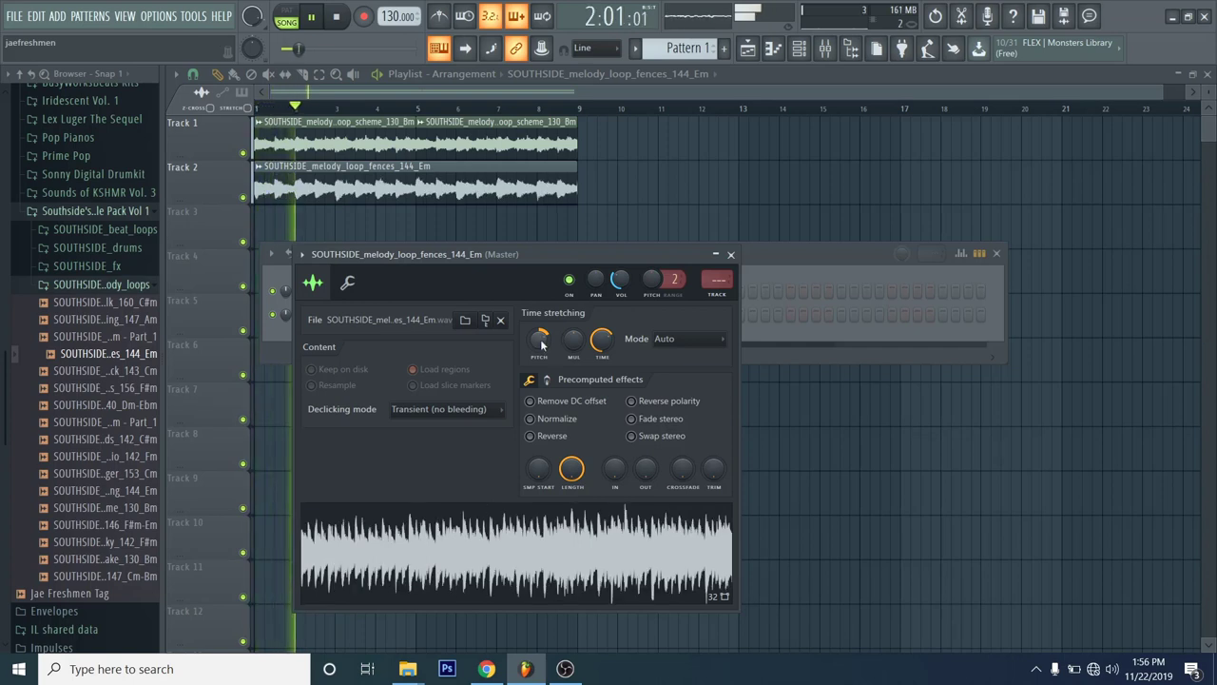
key(space)
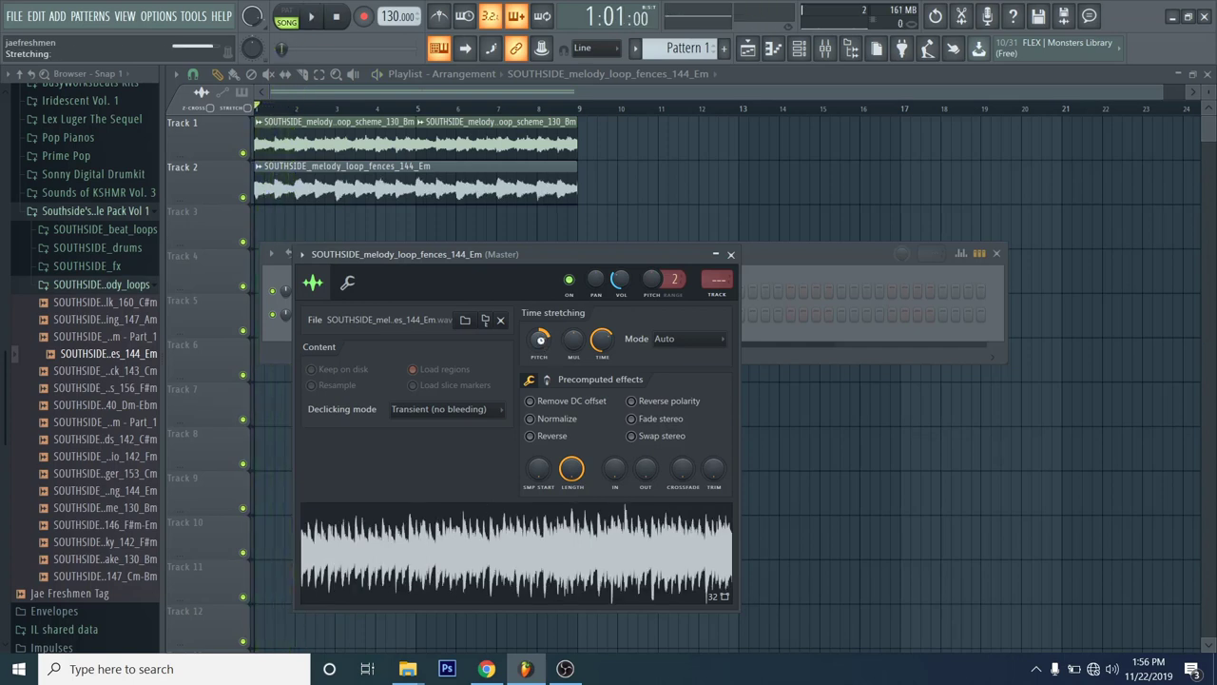
key(space)
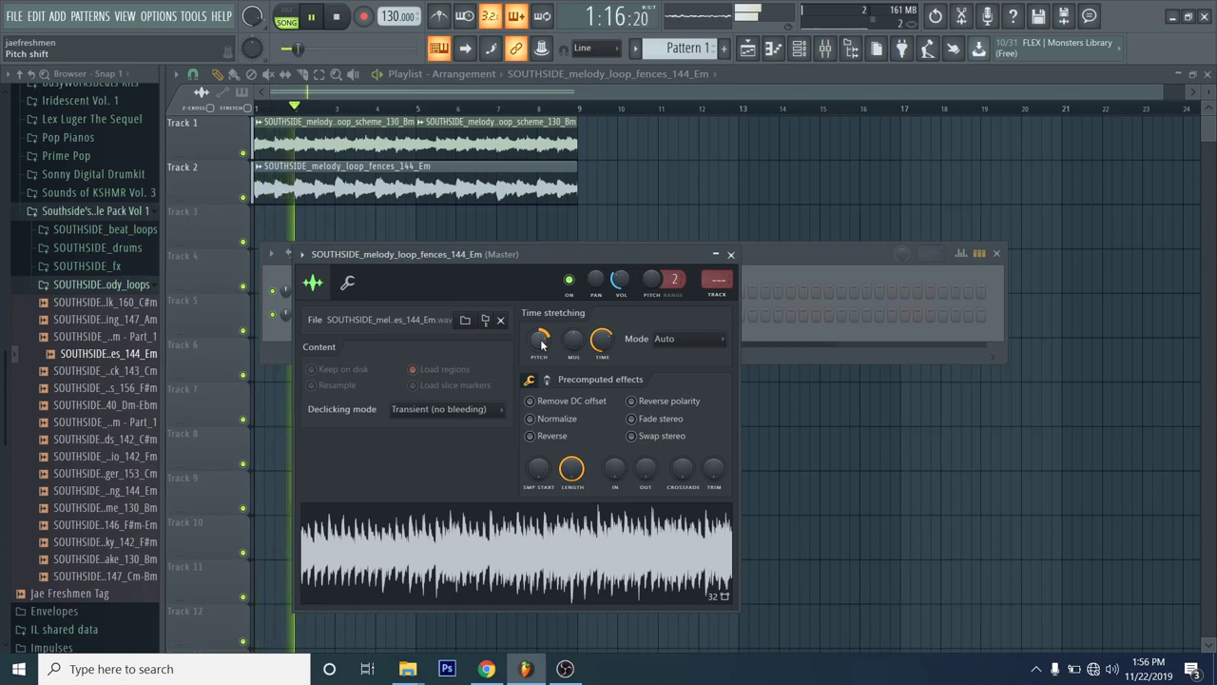
key(space)
drag(602, 339, 602, 340)
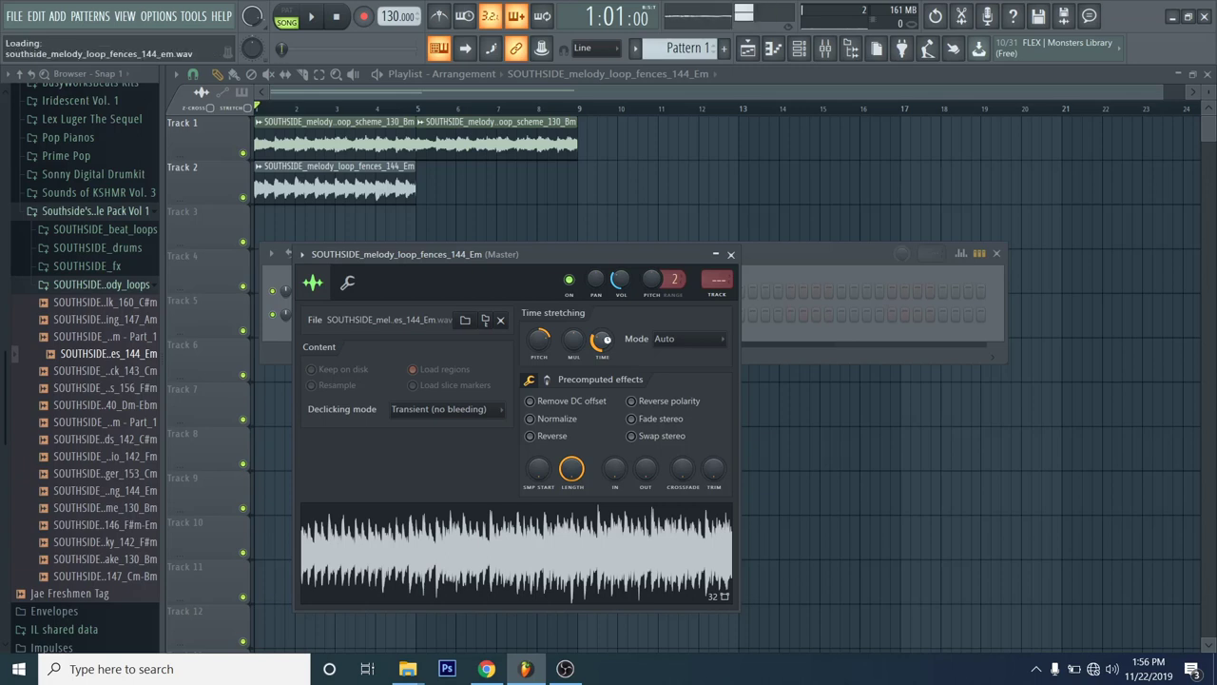
Step: Place a second fences clip at bar 5 on Track 2, then delete it
click(395, 168)
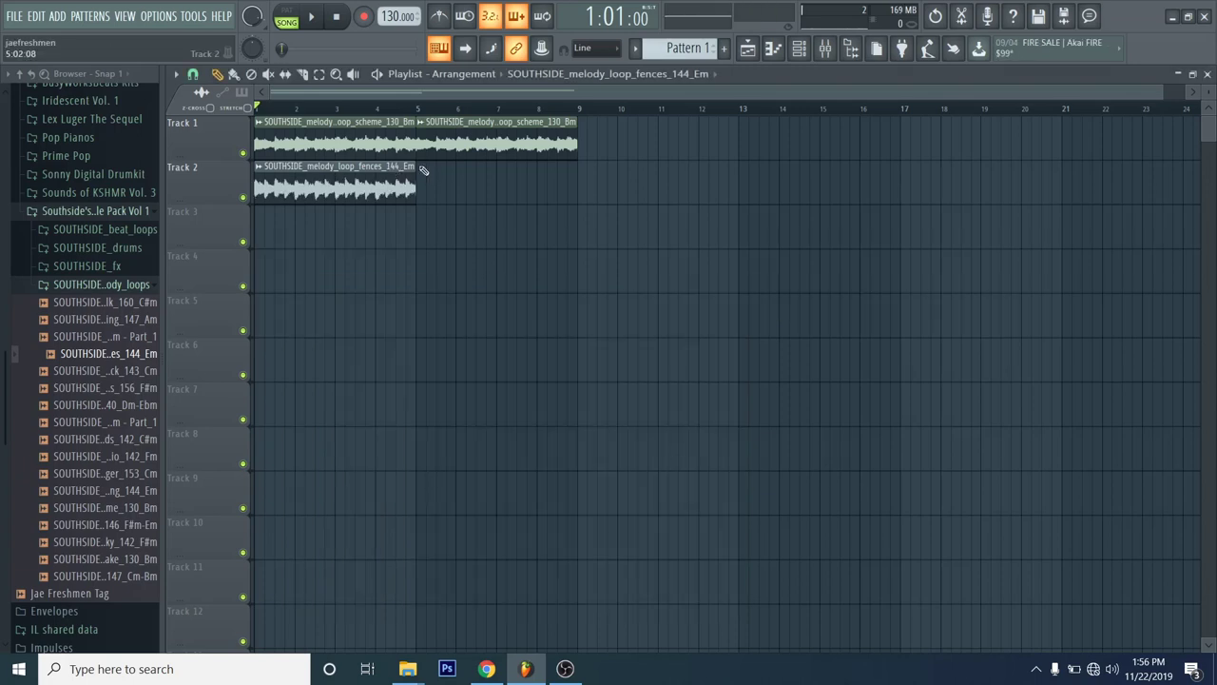
click(421, 168)
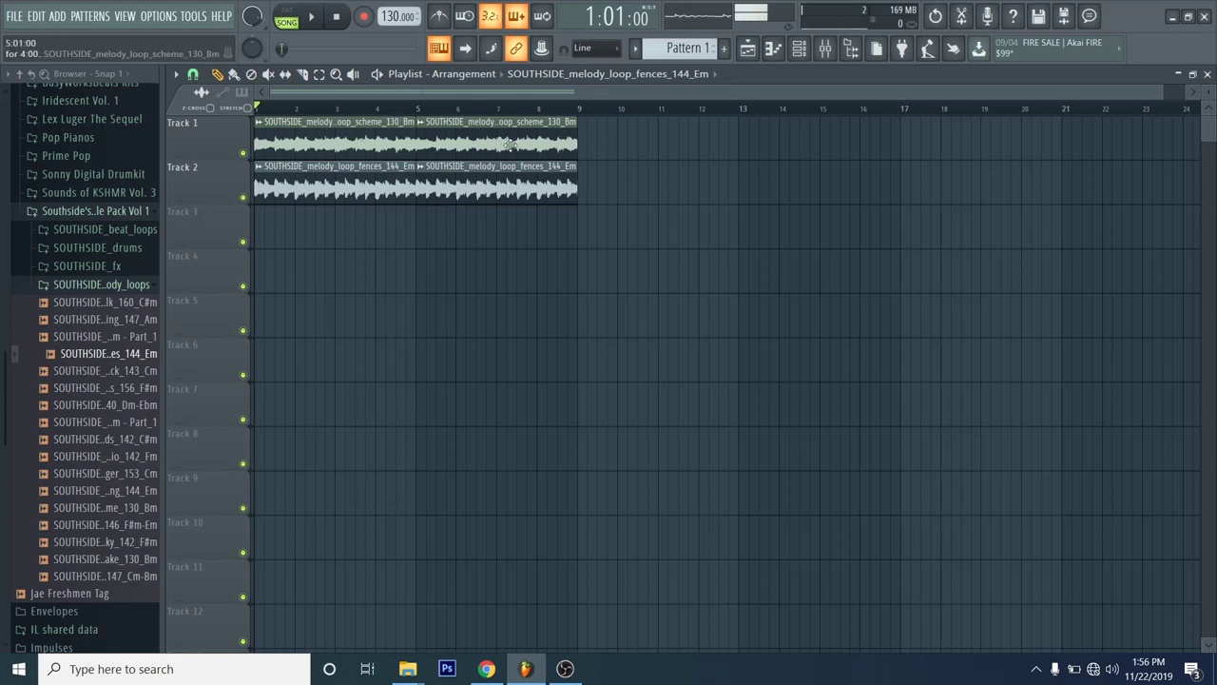
key(space)
key(F6)
key(space)
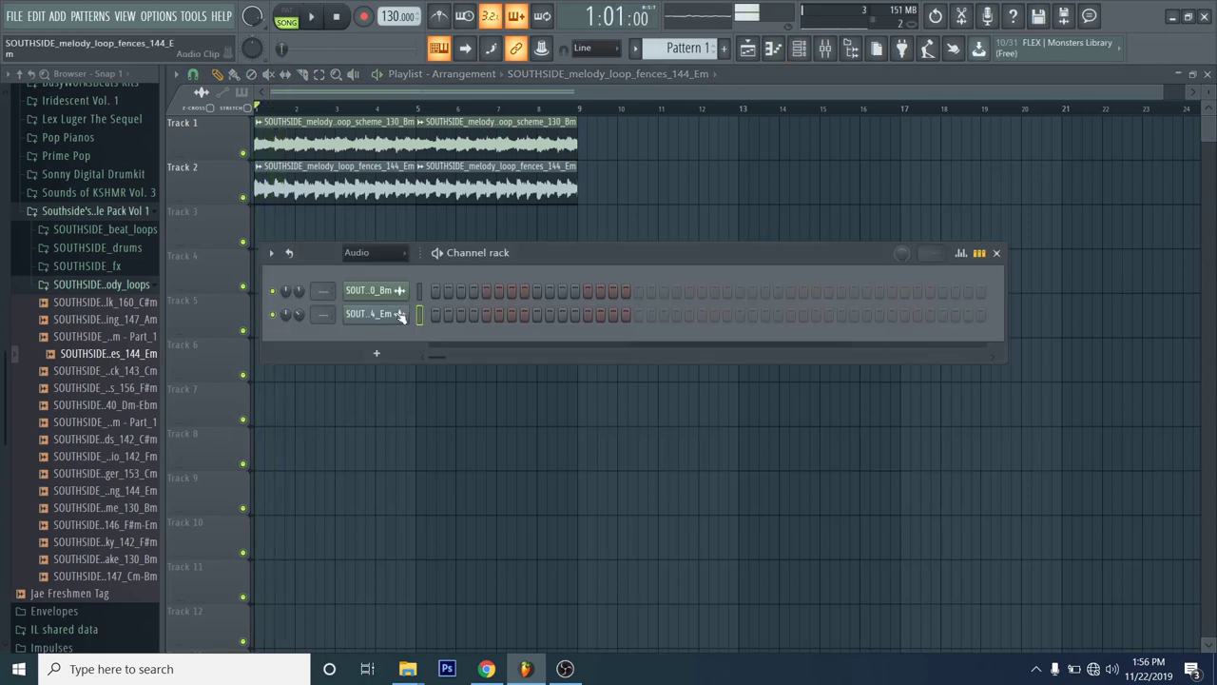
click(399, 315)
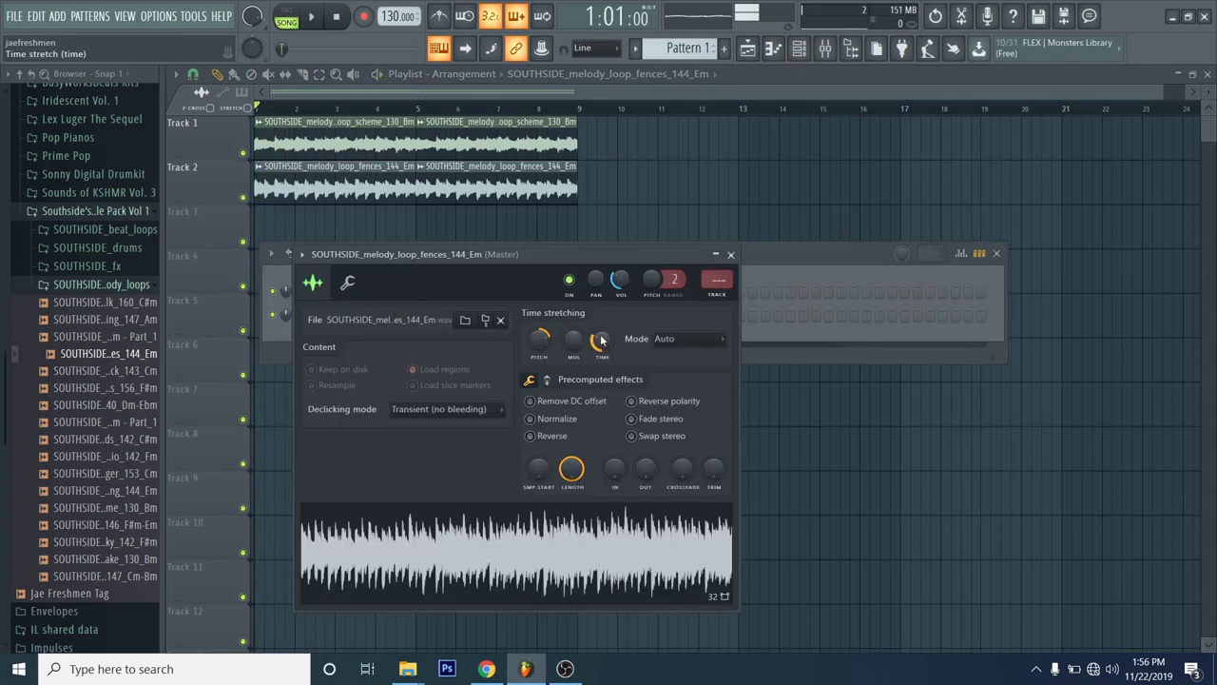
right_click(550, 195)
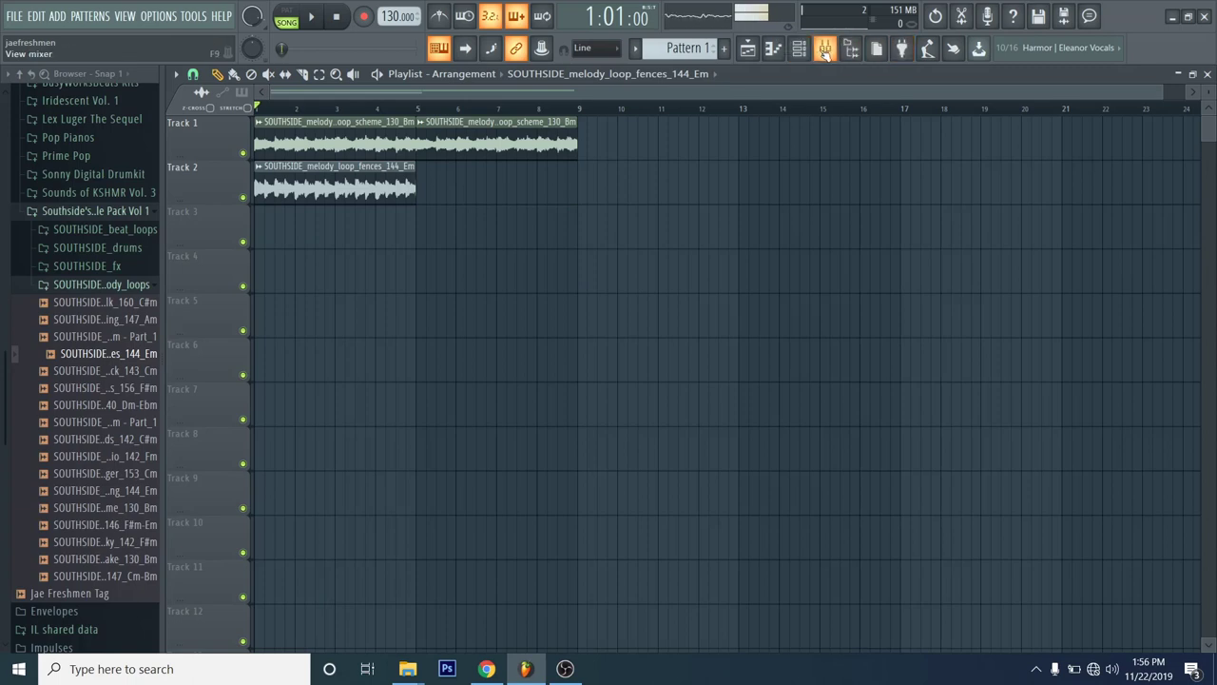
Step: Turn the fences sampler's TIME knob to maximum so the loop spans bars 1–9
click(798, 48)
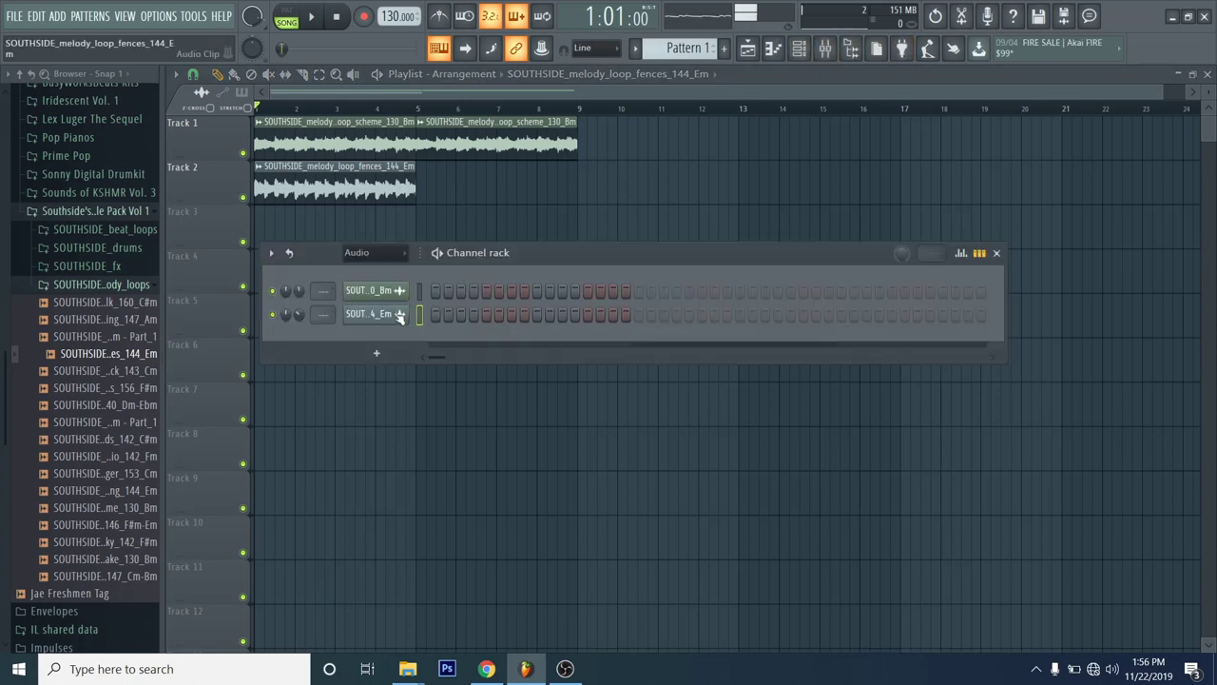
click(392, 313)
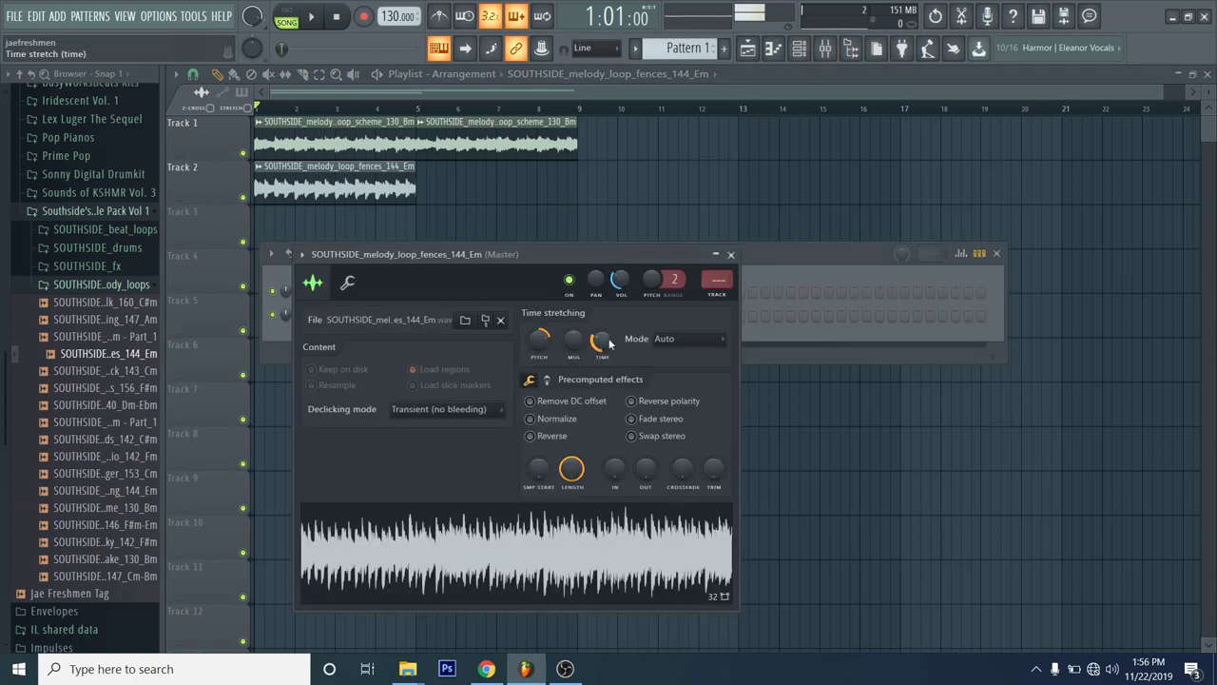
drag(605, 342, 605, 314)
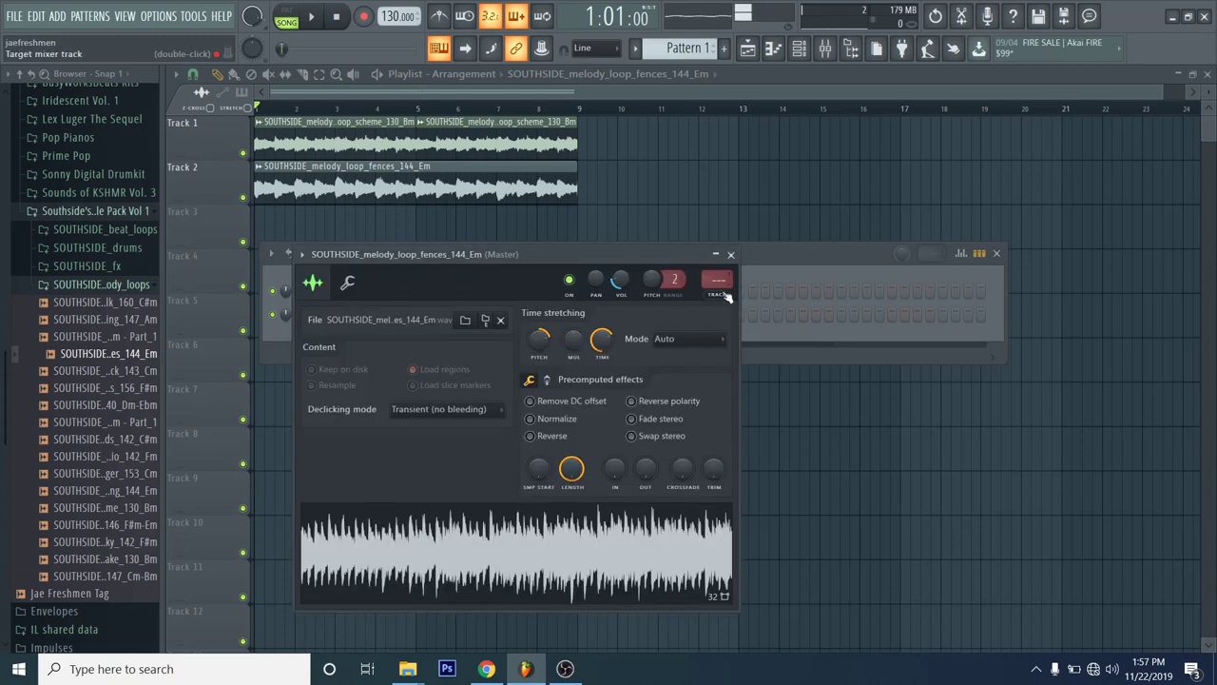
Step: Route the fences_144_Em channel to new mixer insert 1
click(347, 285)
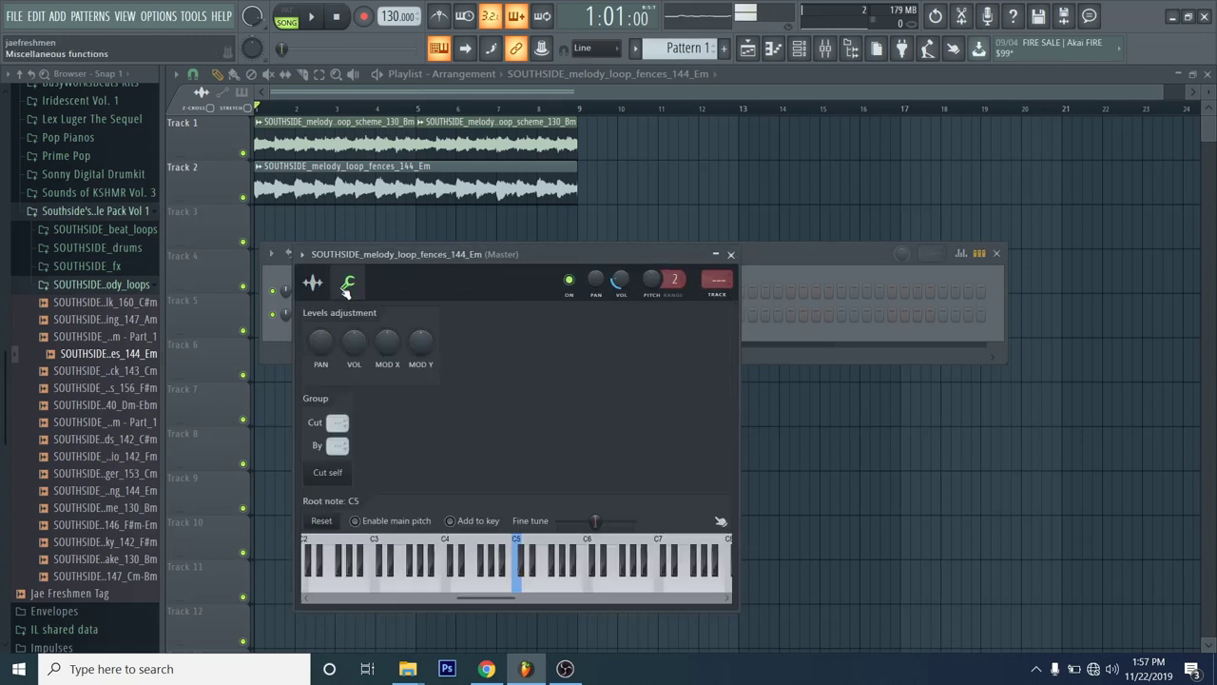
click(313, 283)
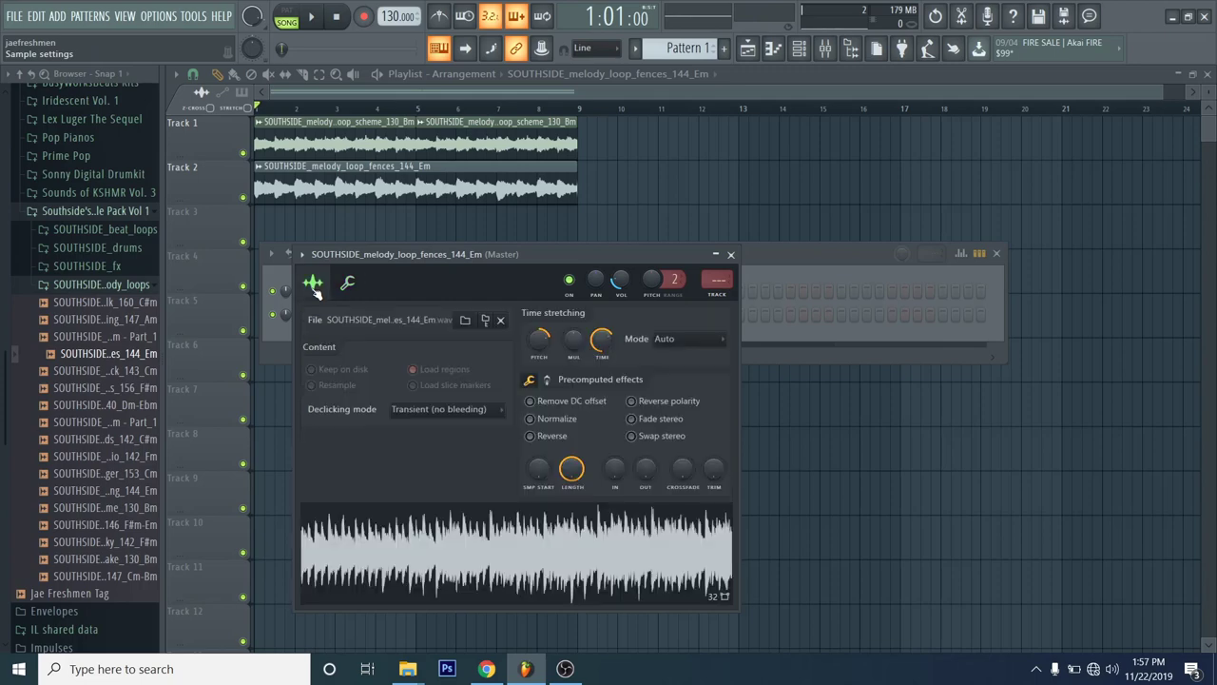
click(717, 279)
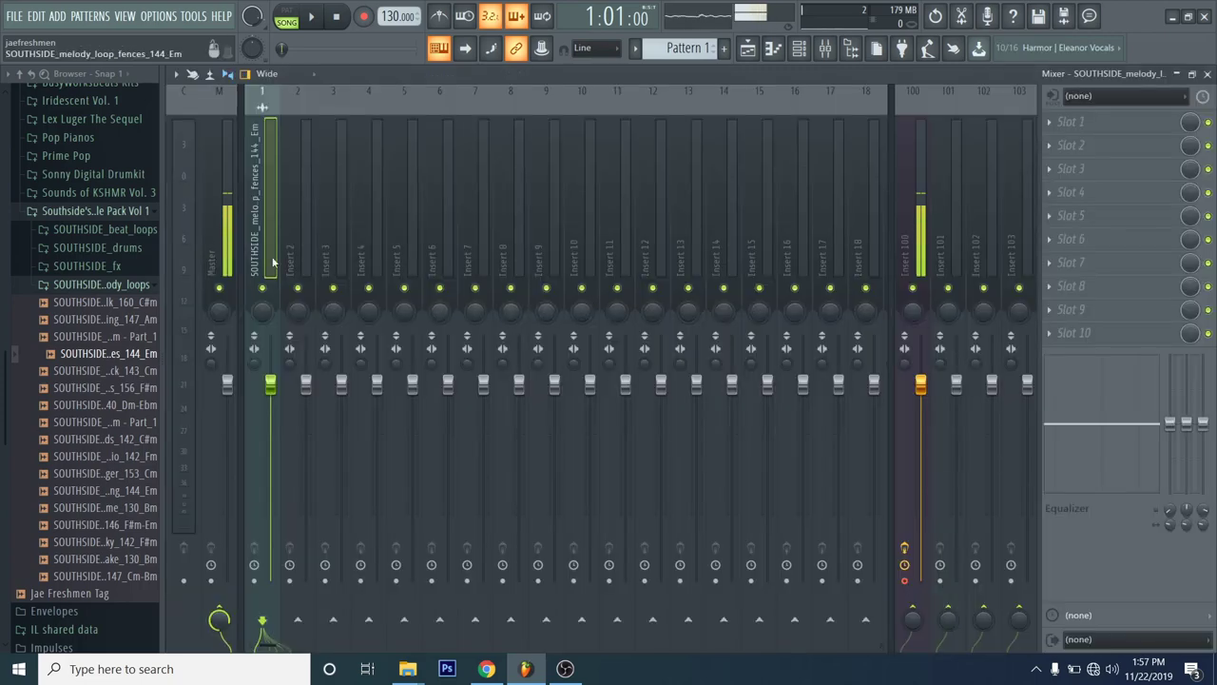
Step: Load Fruity Parametric EQ 2 in Slot 1 and pull band 1's low shelf down
click(1078, 130)
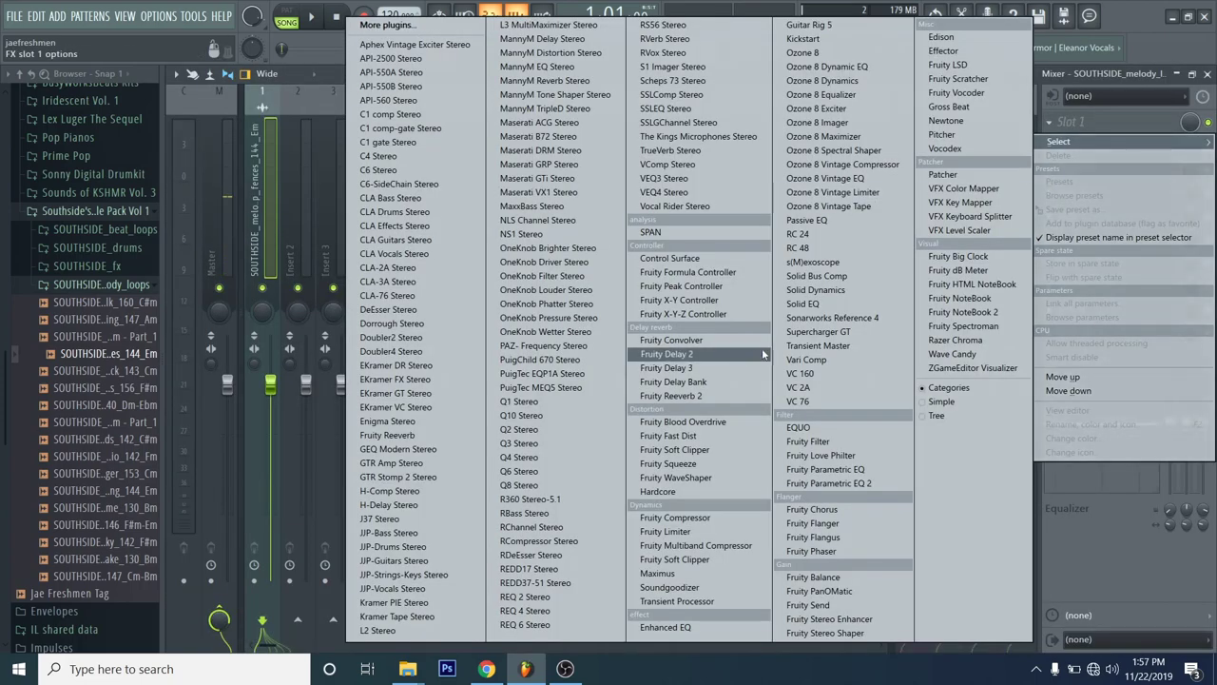
click(840, 484)
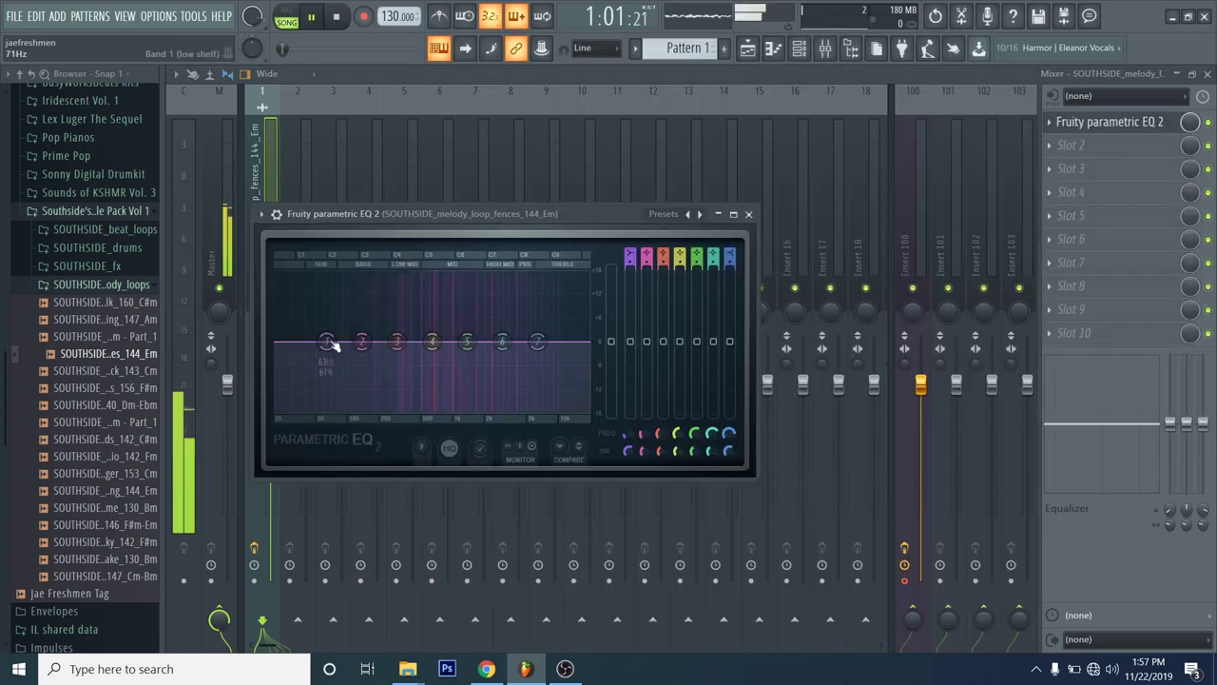
drag(326, 342, 374, 409)
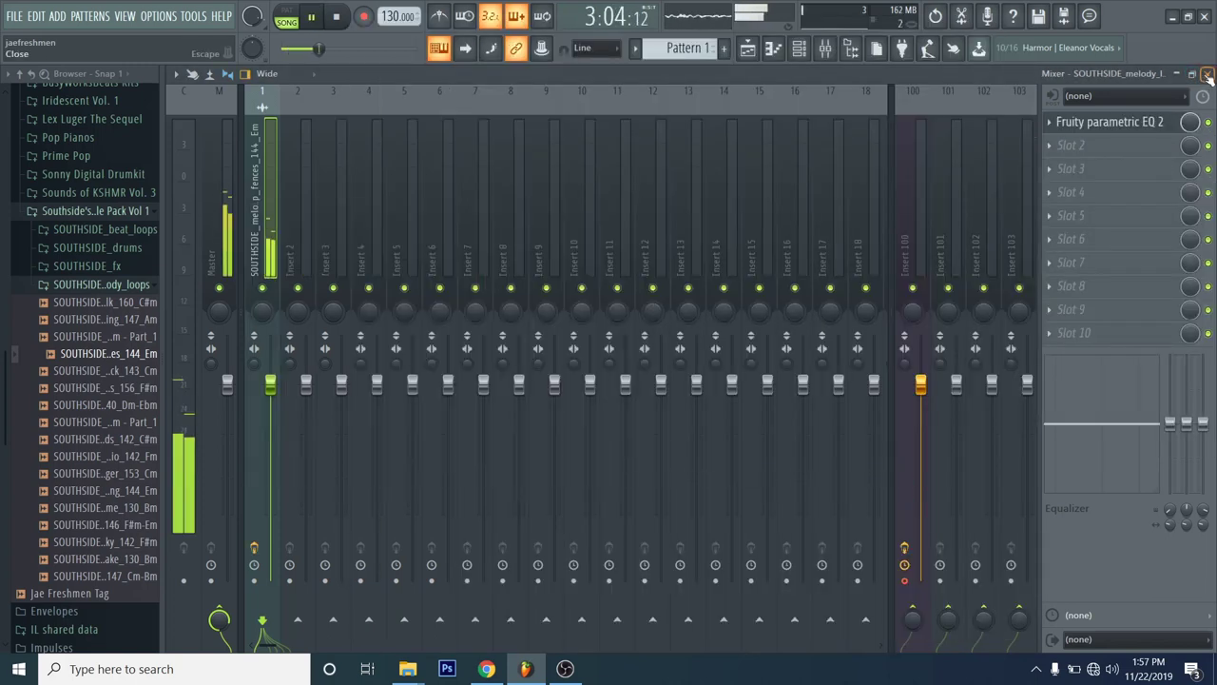
click(798, 213)
key(F9)
Step: Close the EQ and set the scheme channel's mixer track to 1
click(749, 213)
key(space)
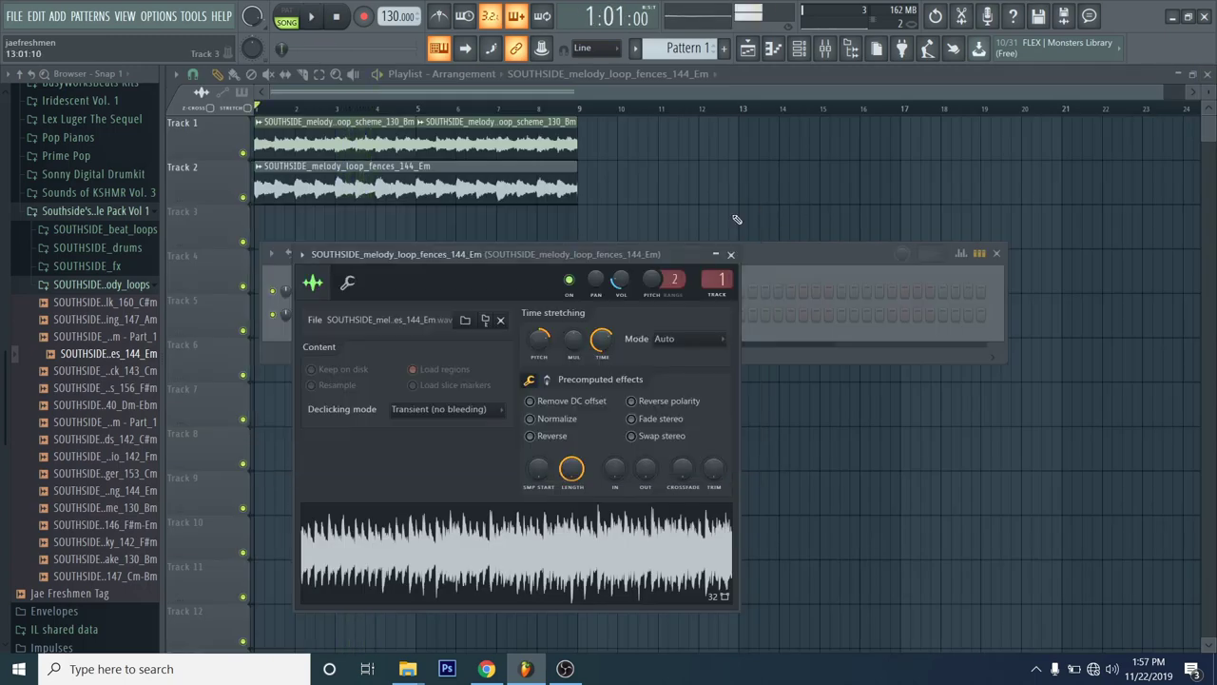
key(F6)
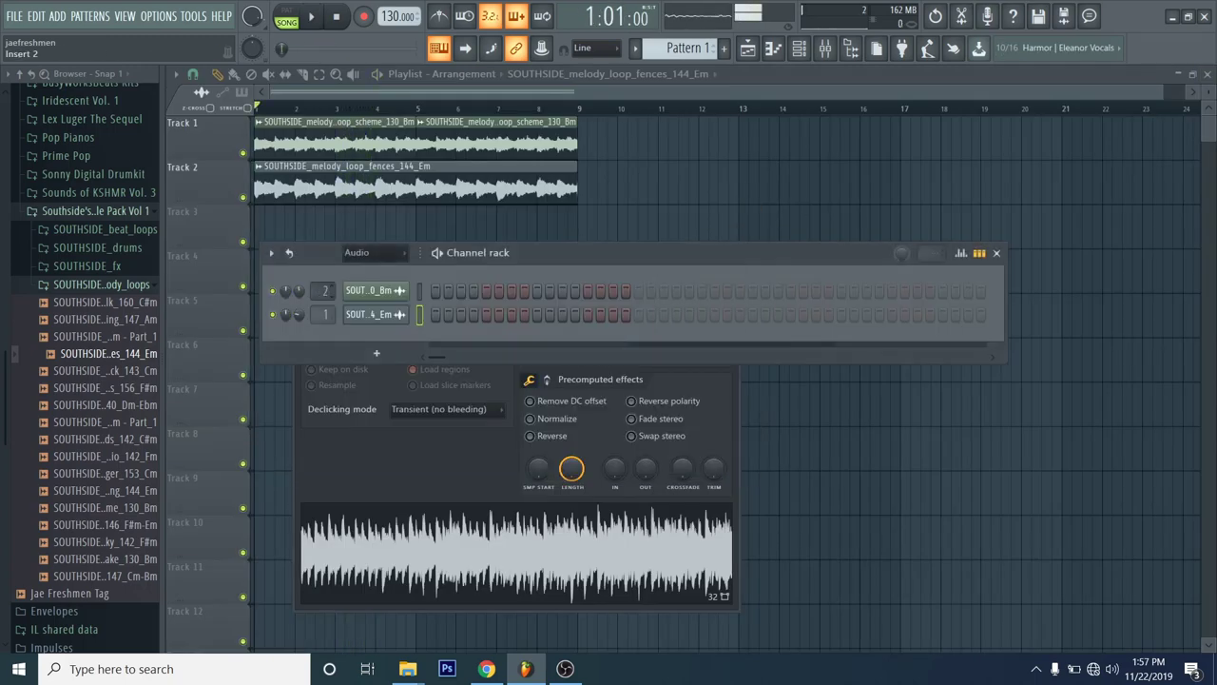
scroll(324, 290, down, 1)
key(space)
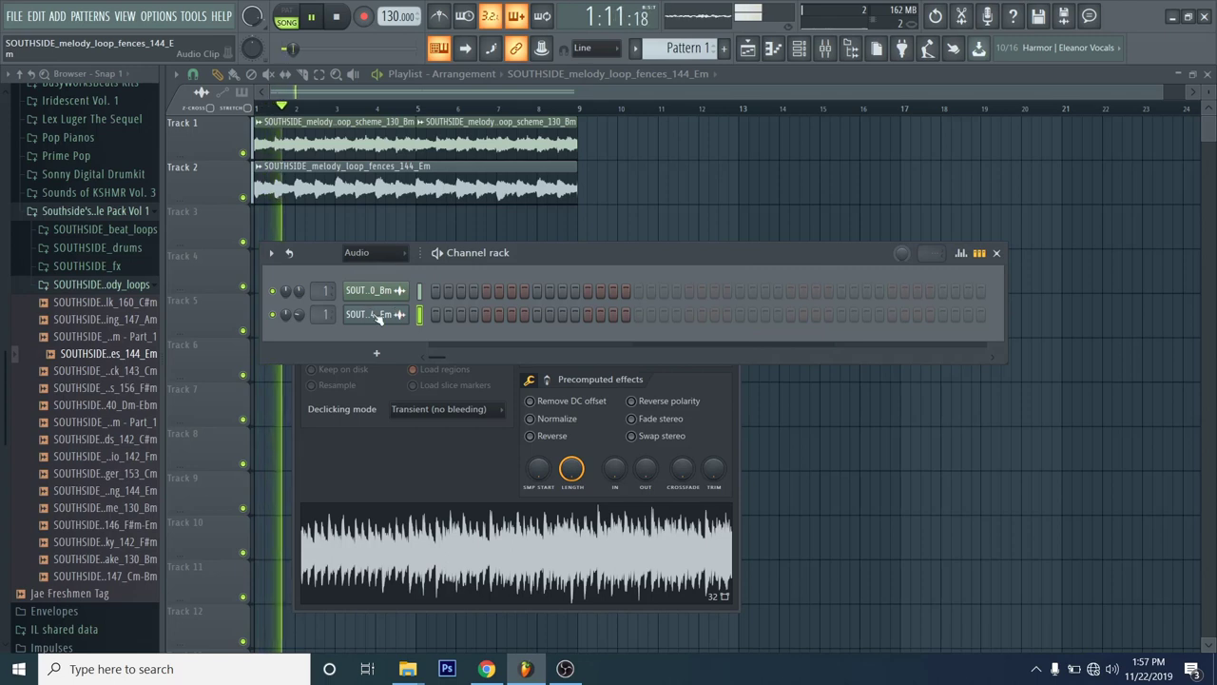
Step: Re-pitch the fences melody with its Pitch knob, auditioning until it reads +200 cents
click(377, 315)
key(space)
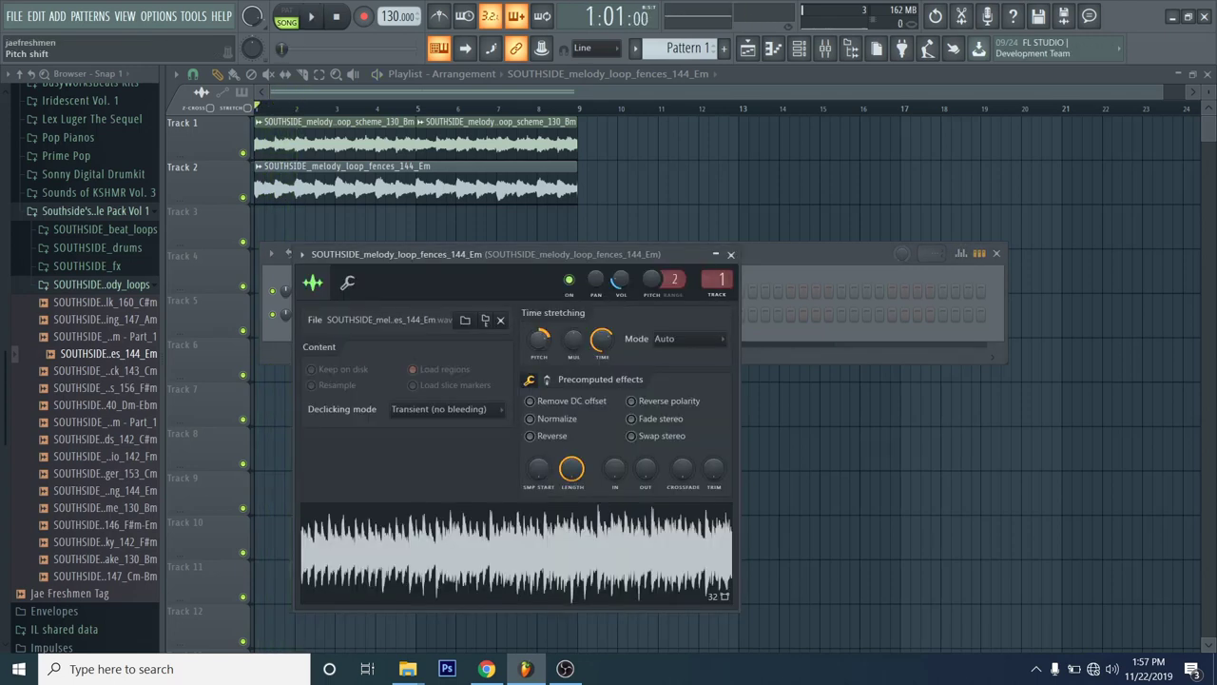
key(space)
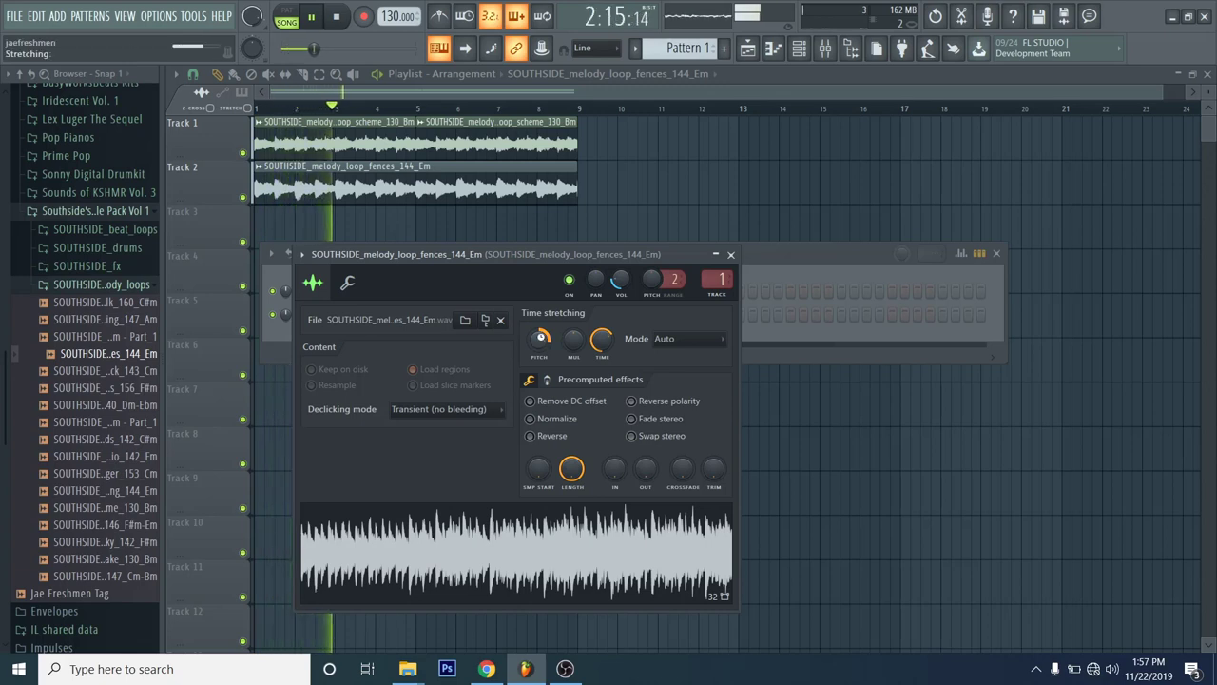
key(space)
key(space)
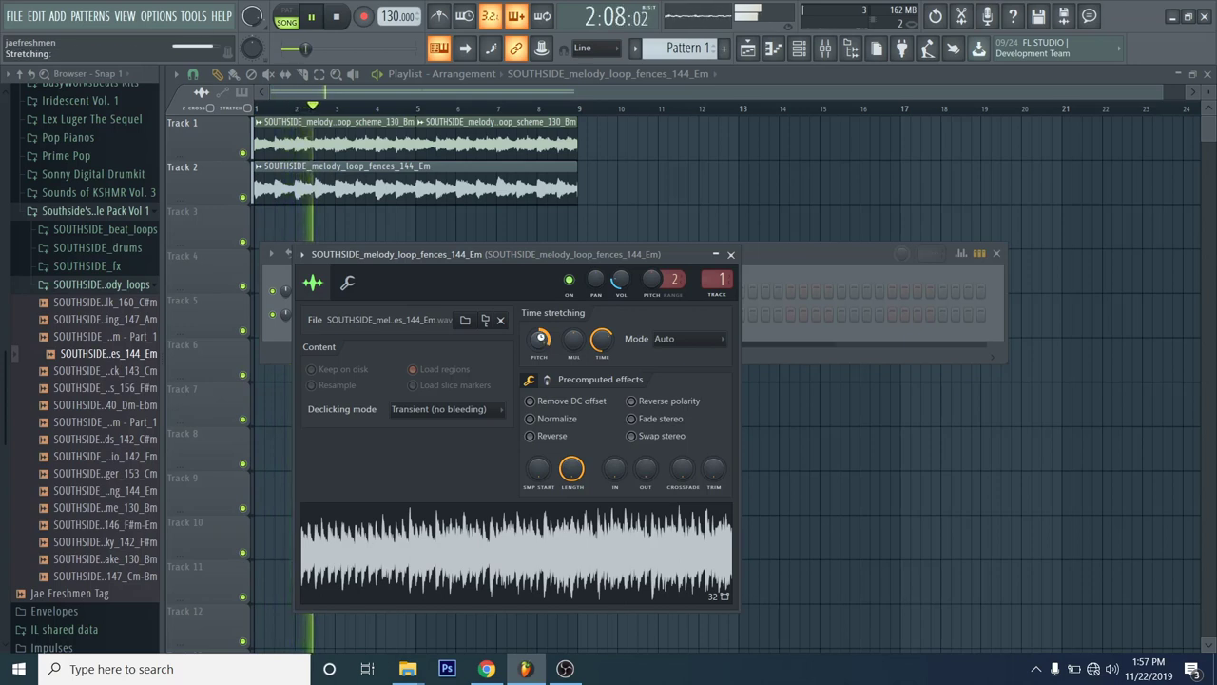
key(space)
key(space)
scroll(539, 338, down, 3)
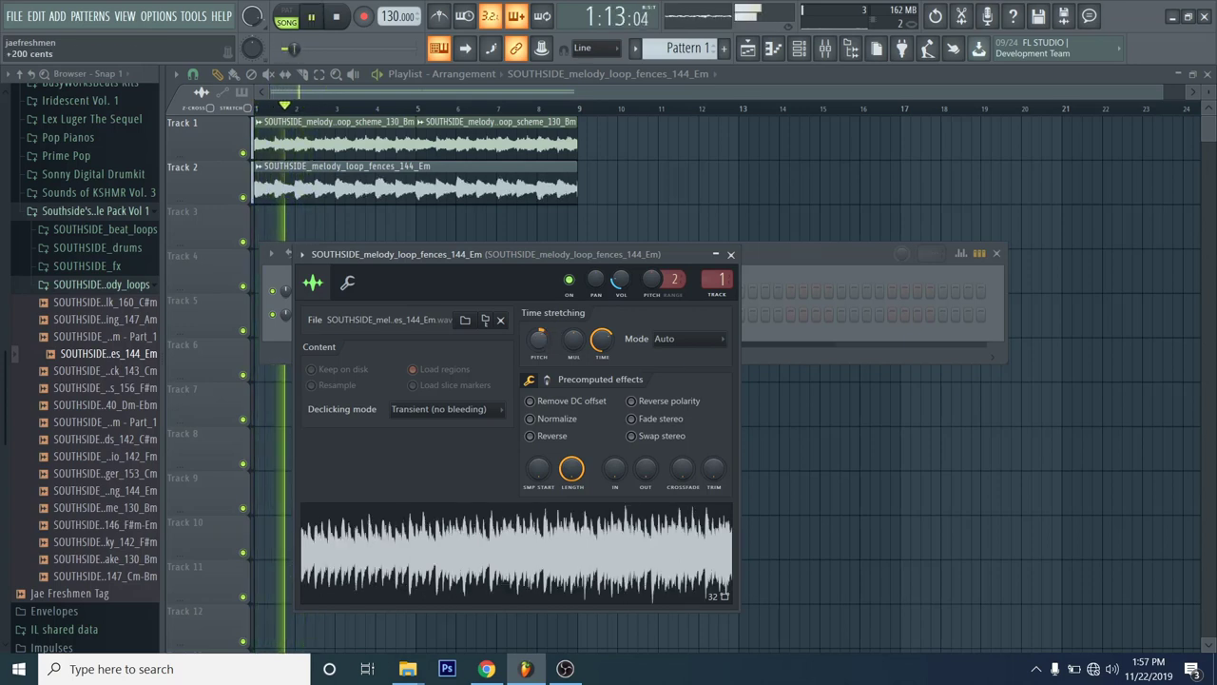
key(space)
scroll(539, 339, down, 3)
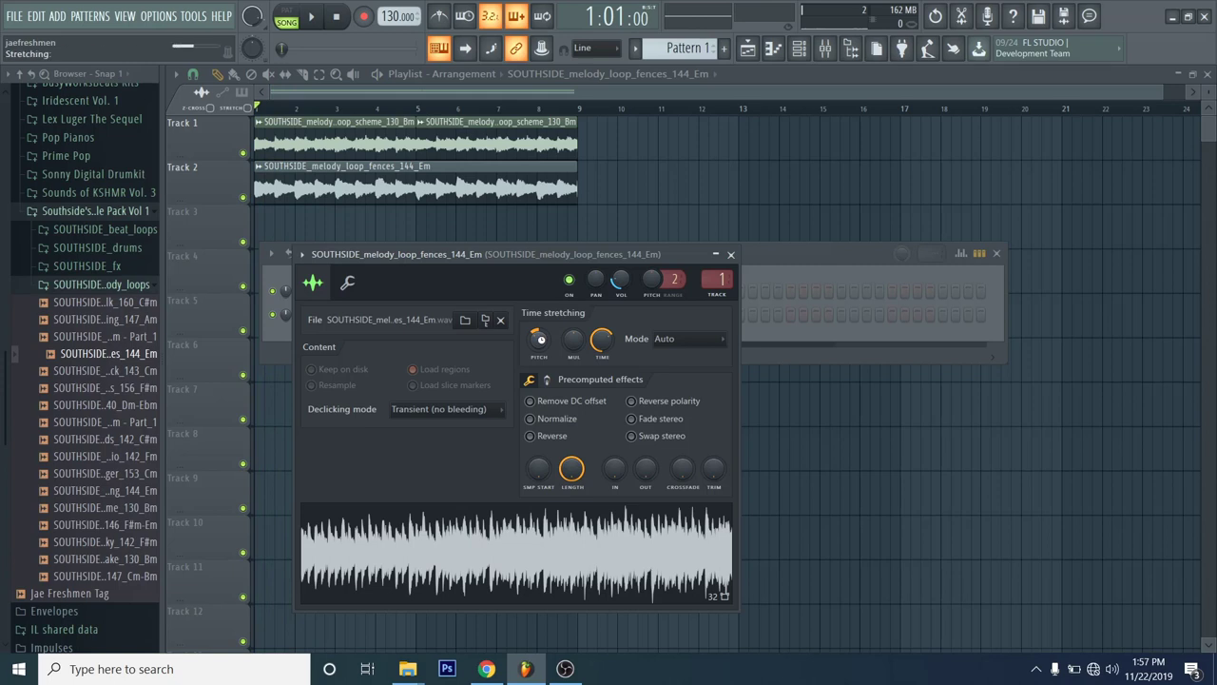
key(space)
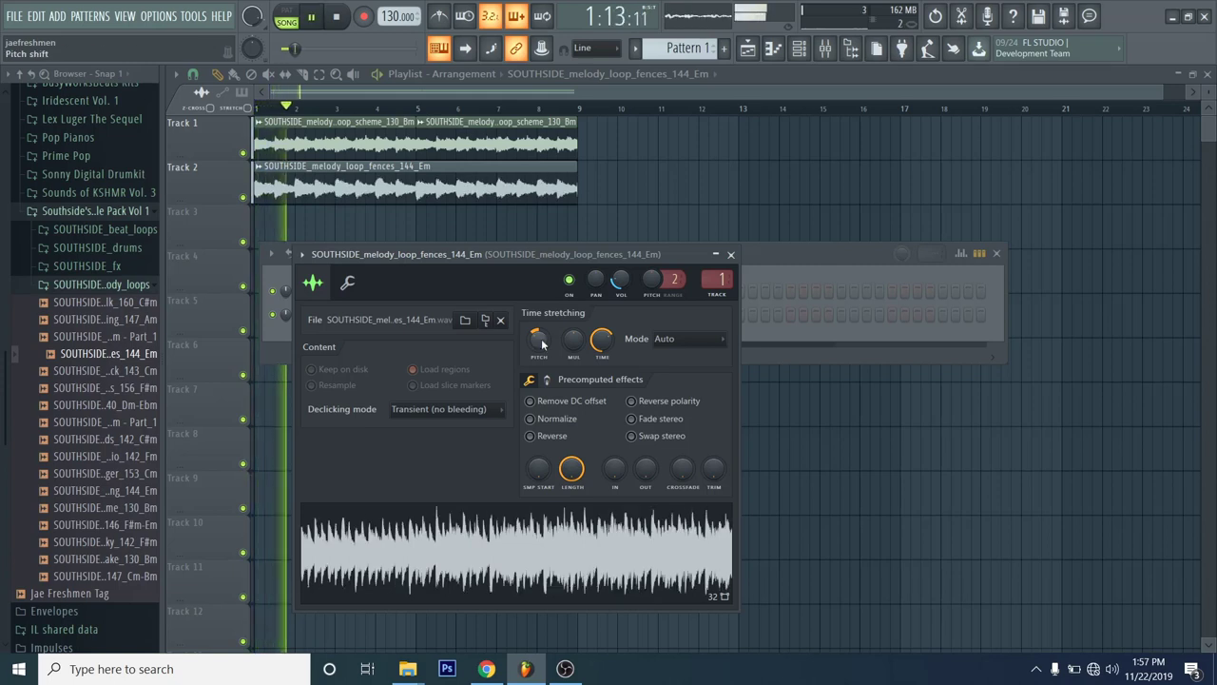
key(space)
Step: Briefly audition the beat and check the scheme loop's sample settings
click(285, 320)
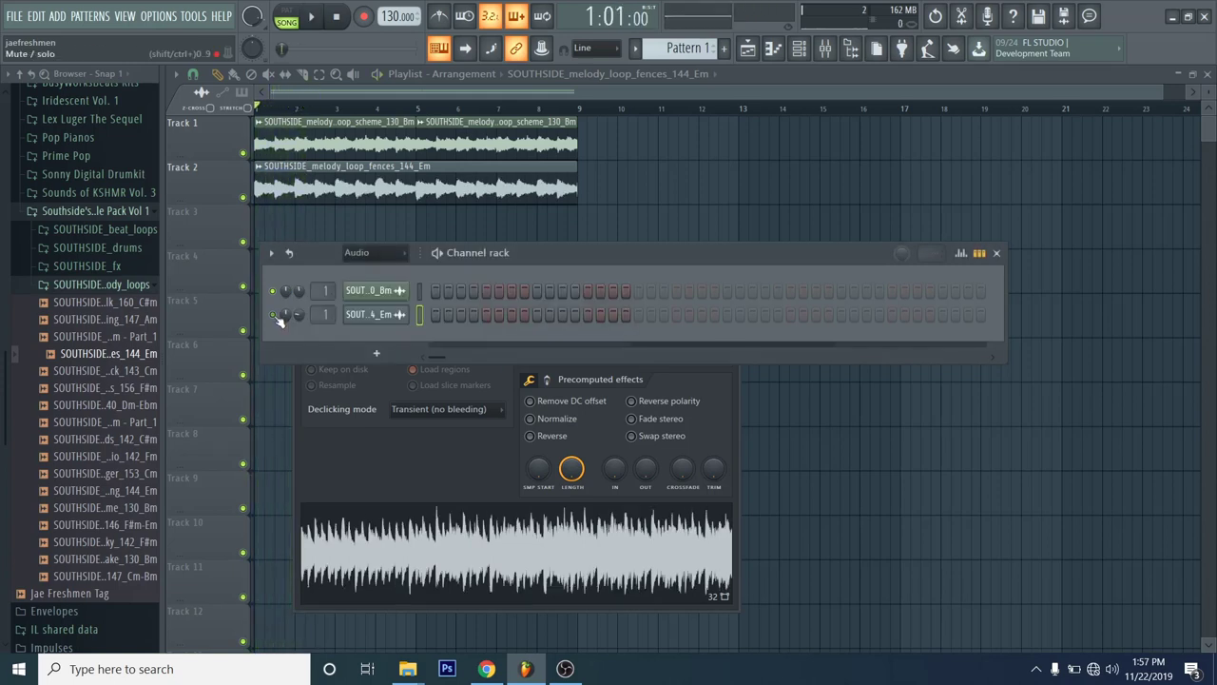
key(space)
key(space)
click(376, 295)
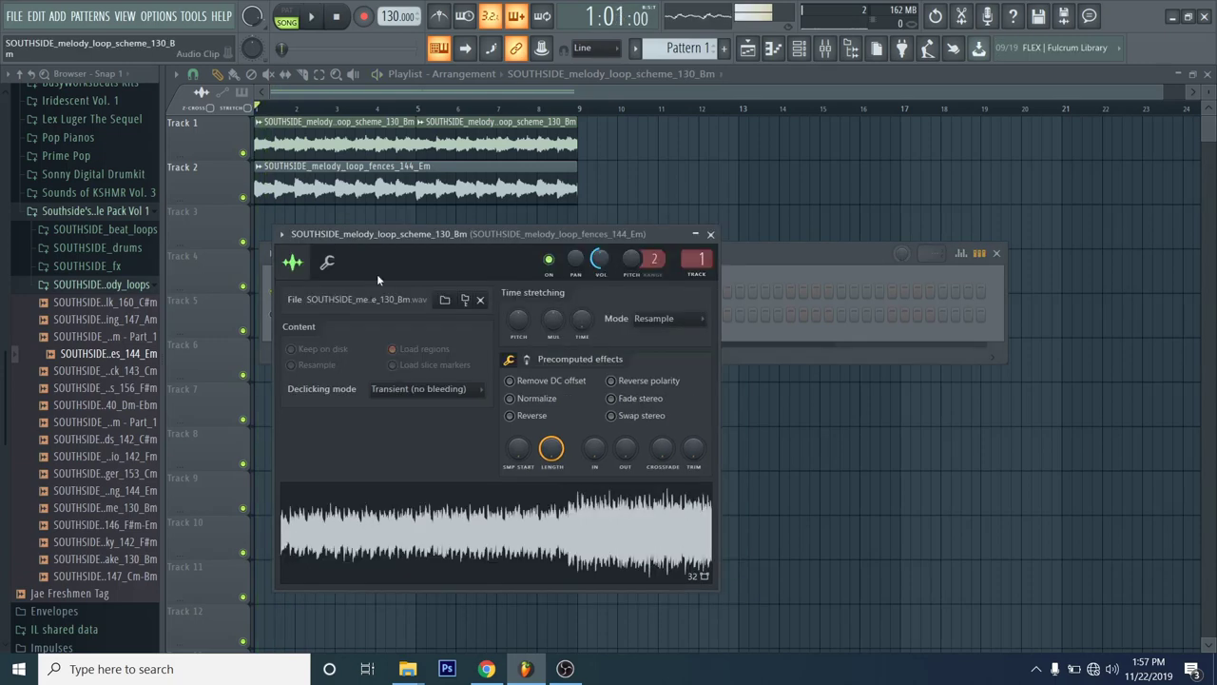
click(711, 235)
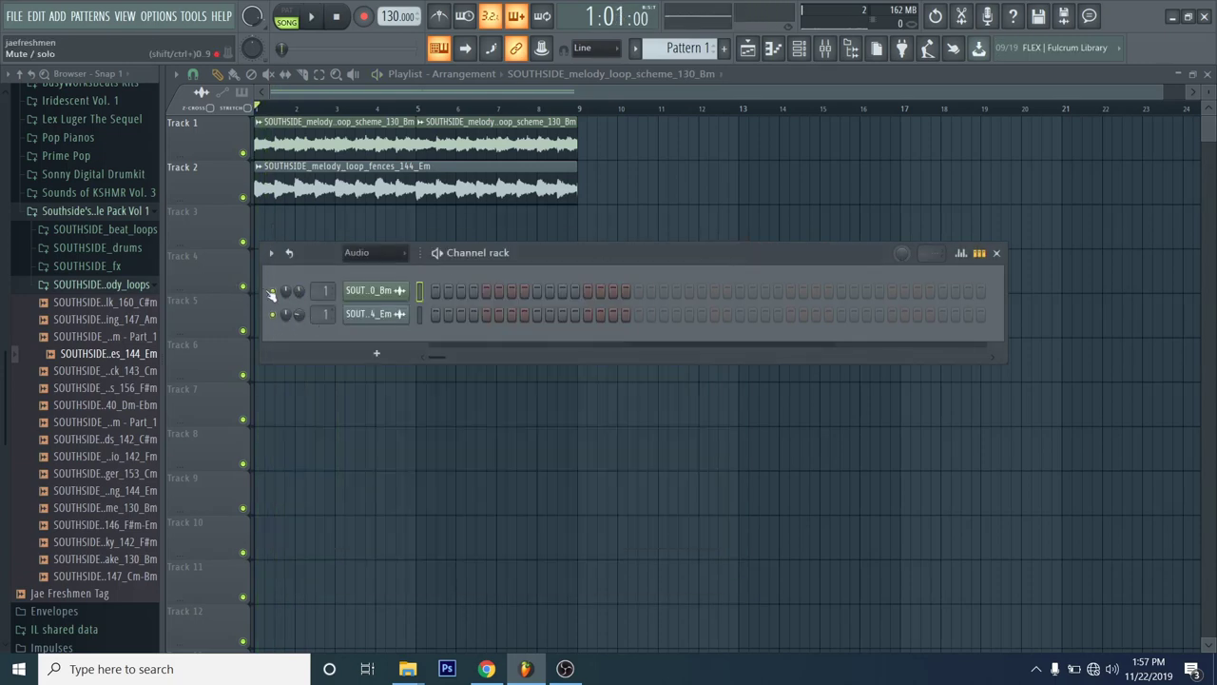
Step: Raise the fences melody's pitch during playback, then reset the Pitch knob
click(385, 315)
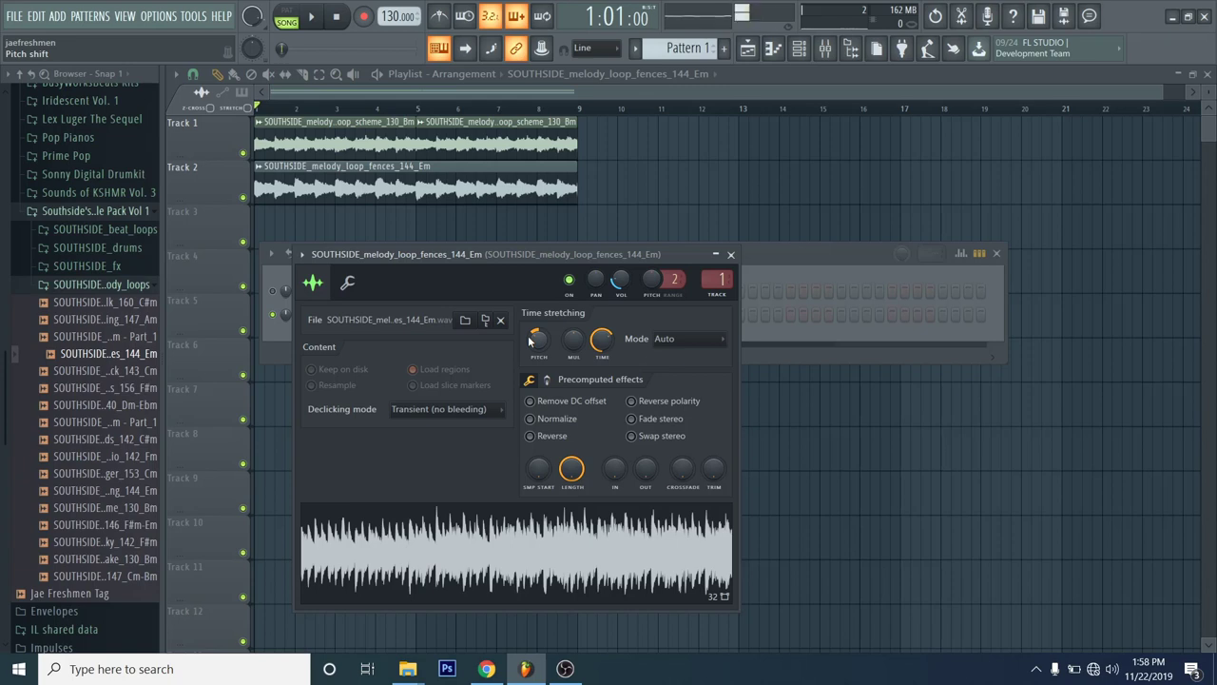
key(space)
mouse_move(530, 341)
mouse_down()
mouse_move(537, 314)
mouse_move(537, 340)
mouse_up()
key(space)
key(space)
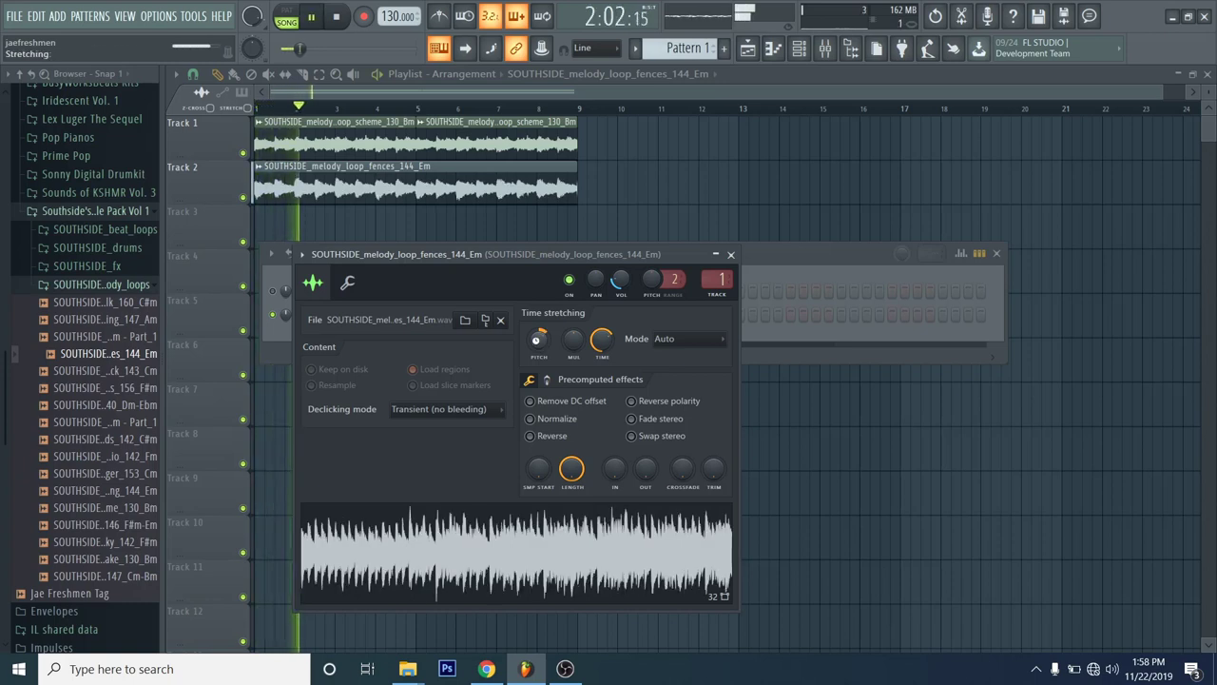
key(space)
key(space)
key(space)
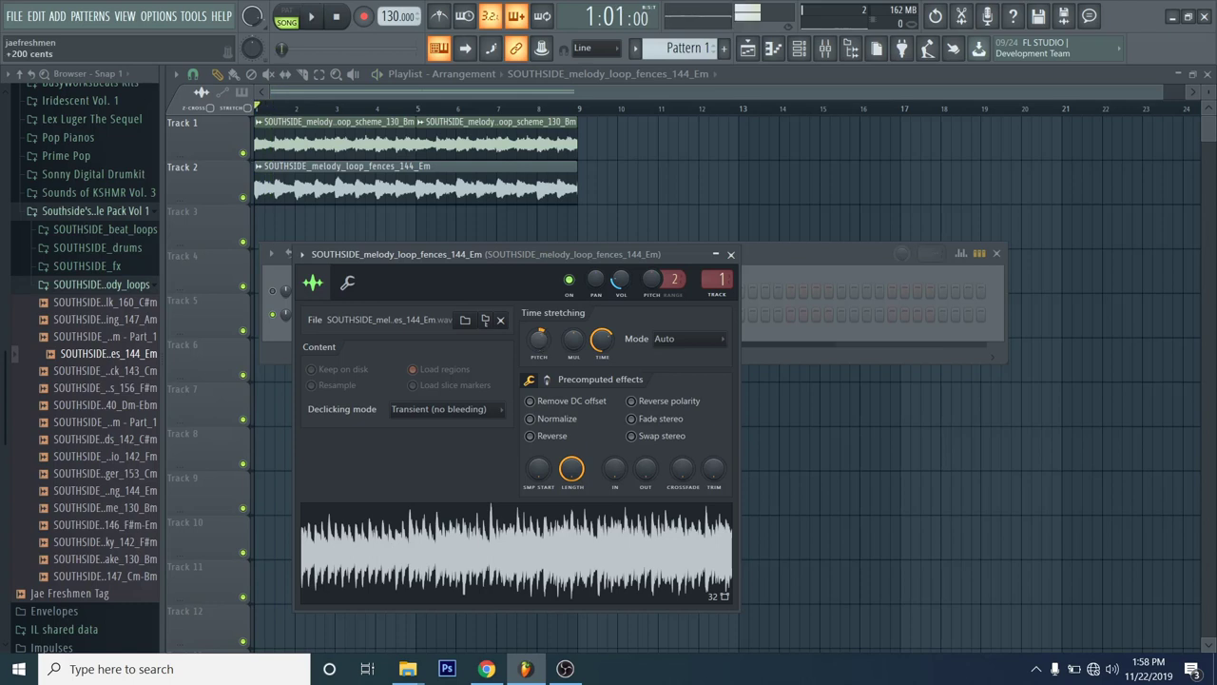
drag(537, 328, 538, 340)
key(space)
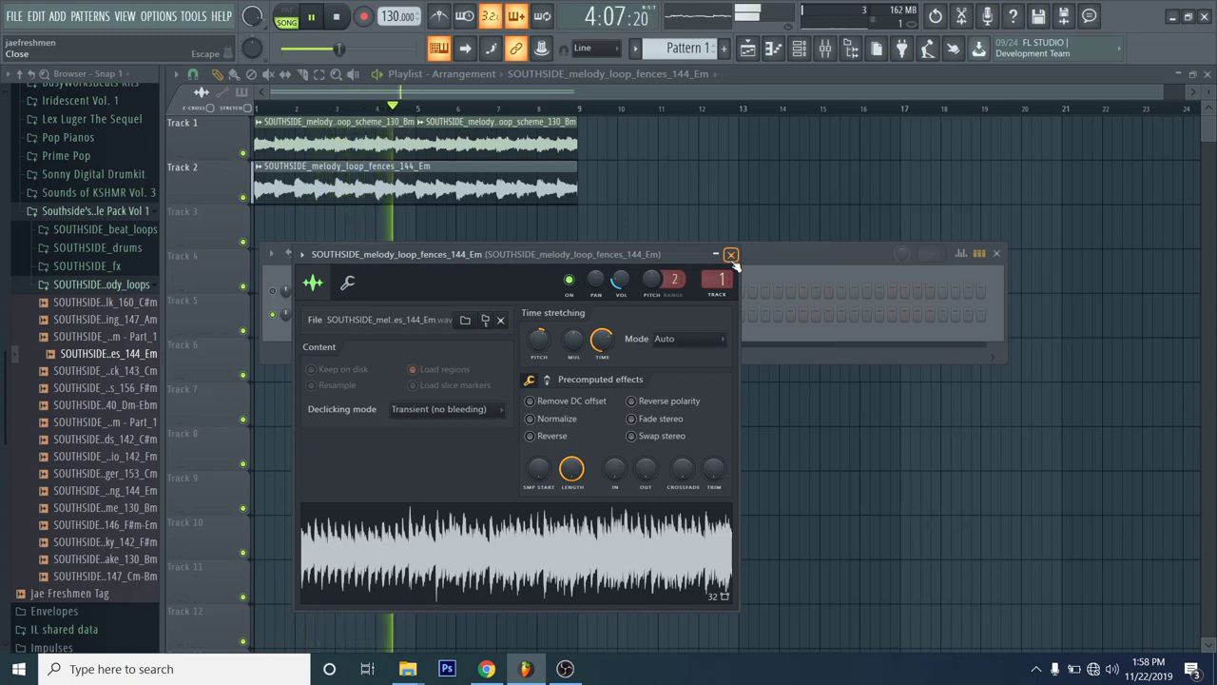
key(space)
Step: Turn the scheme loop's Pitch knob down, then up to about +700 cents, auditioning each change
click(281, 302)
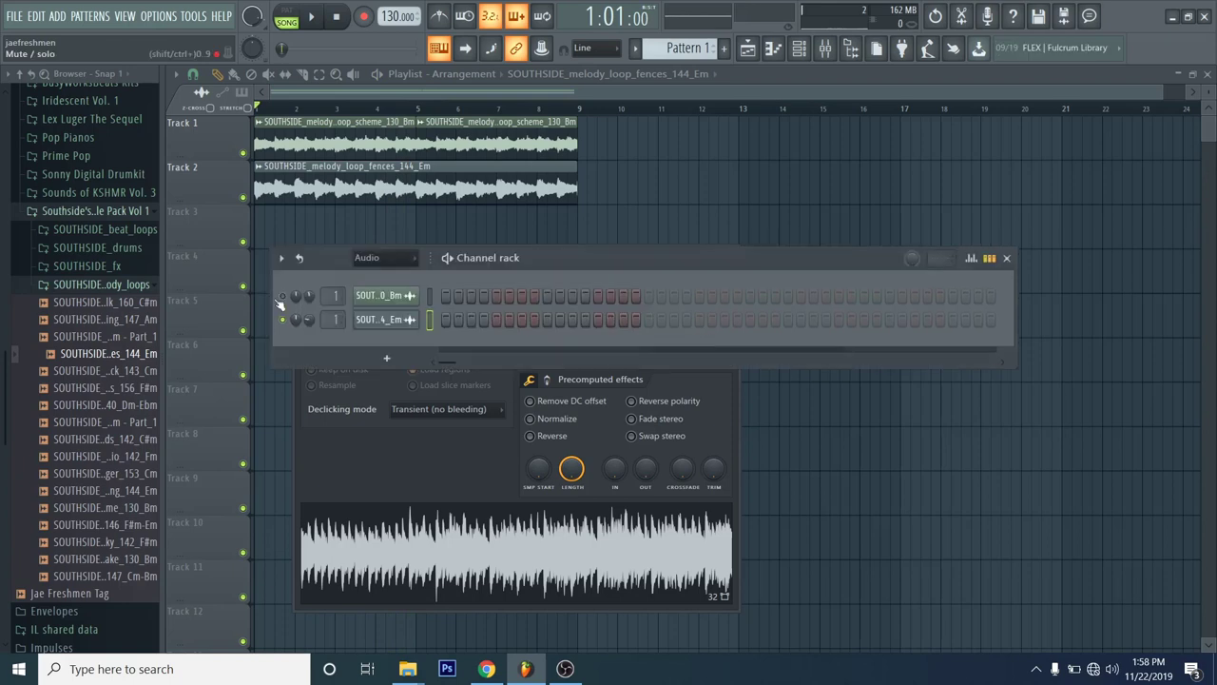
click(391, 303)
key(space)
key(space)
drag(518, 319, 518, 342)
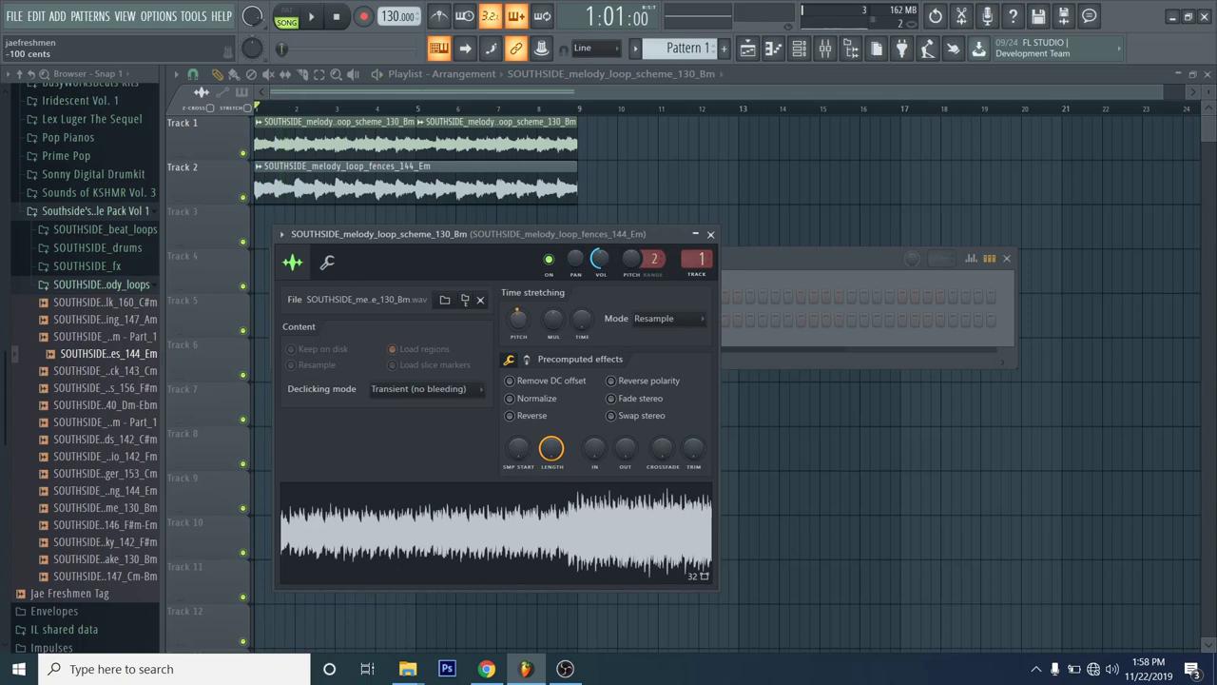
key(space)
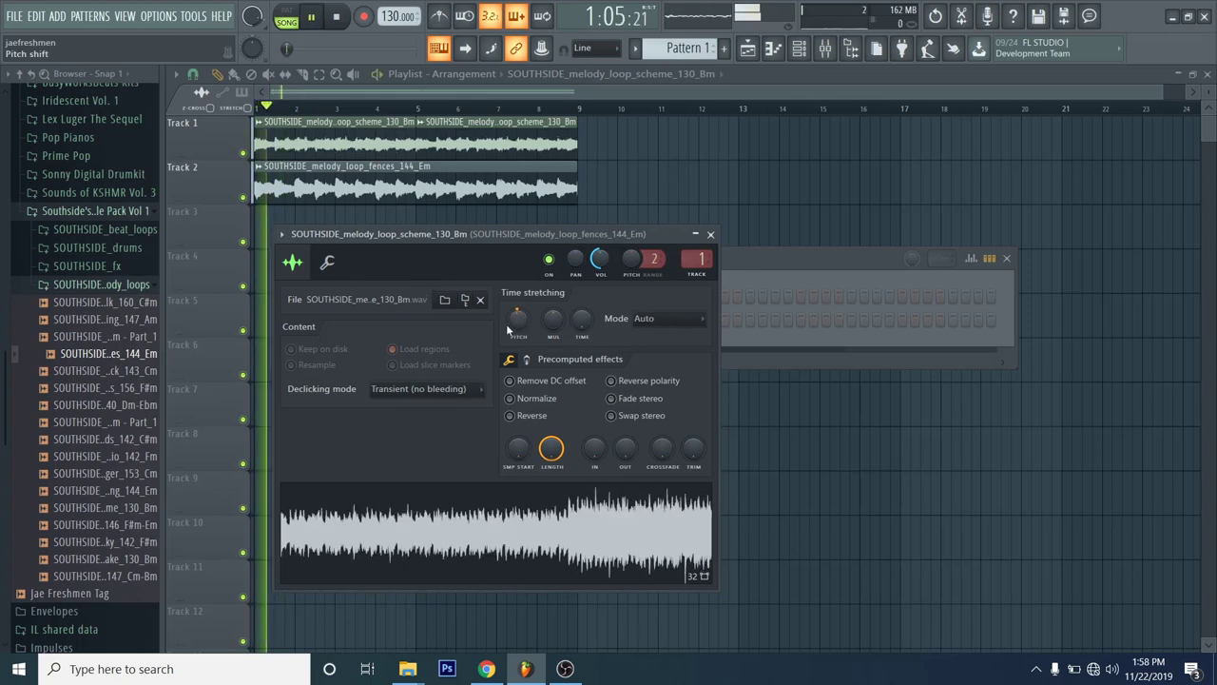
key(space)
drag(518, 322, 519, 290)
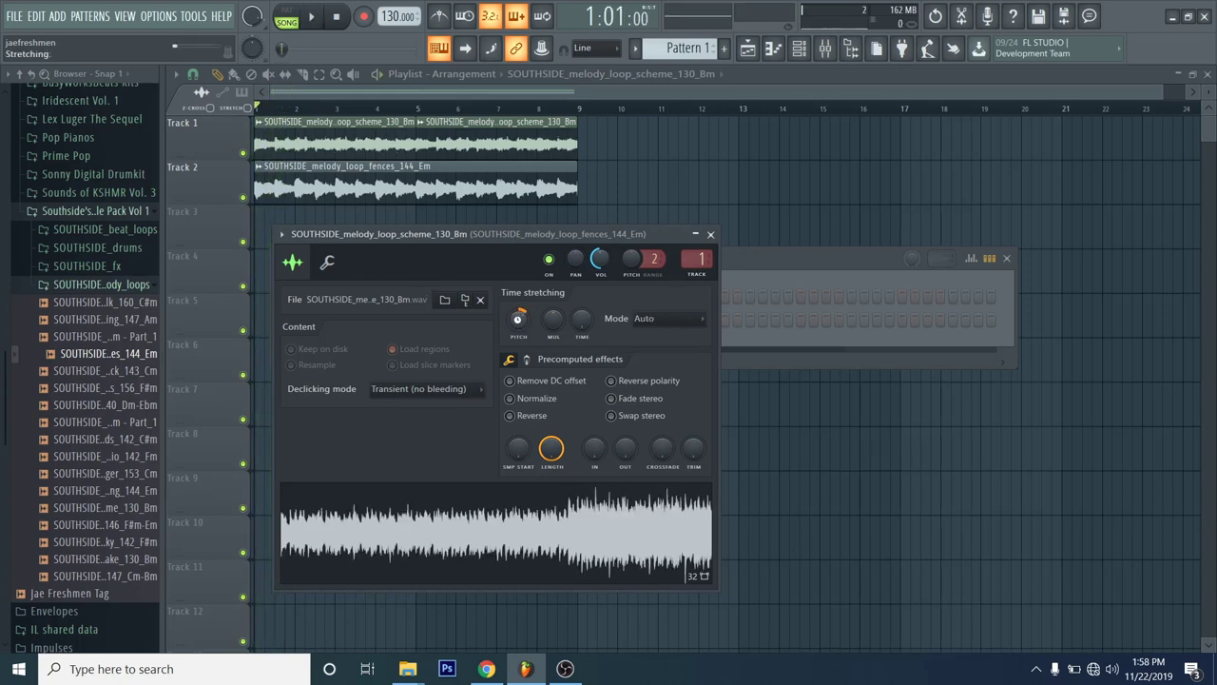
key(space)
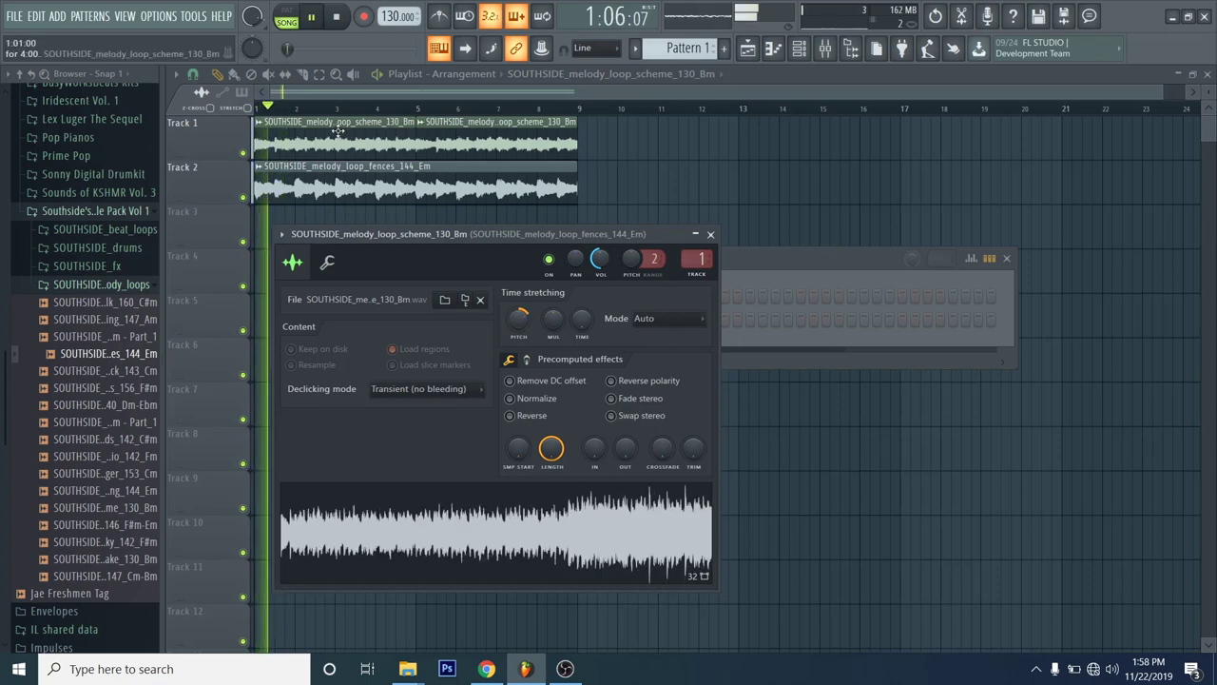
key(space)
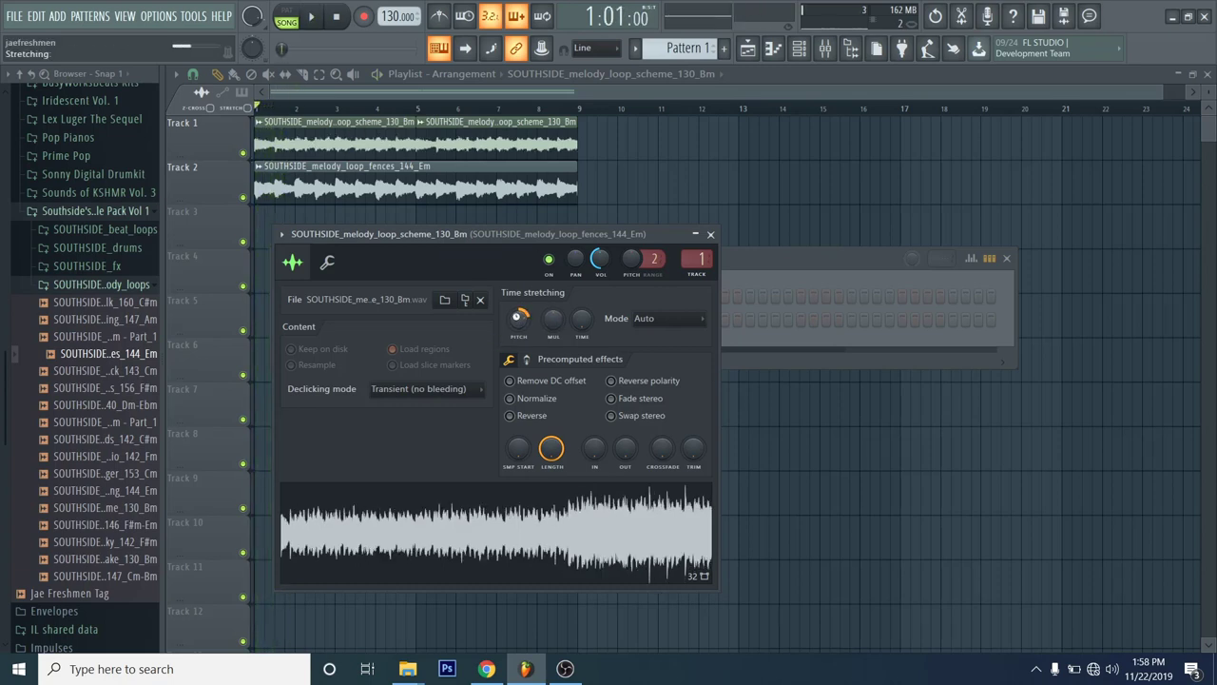
key(space)
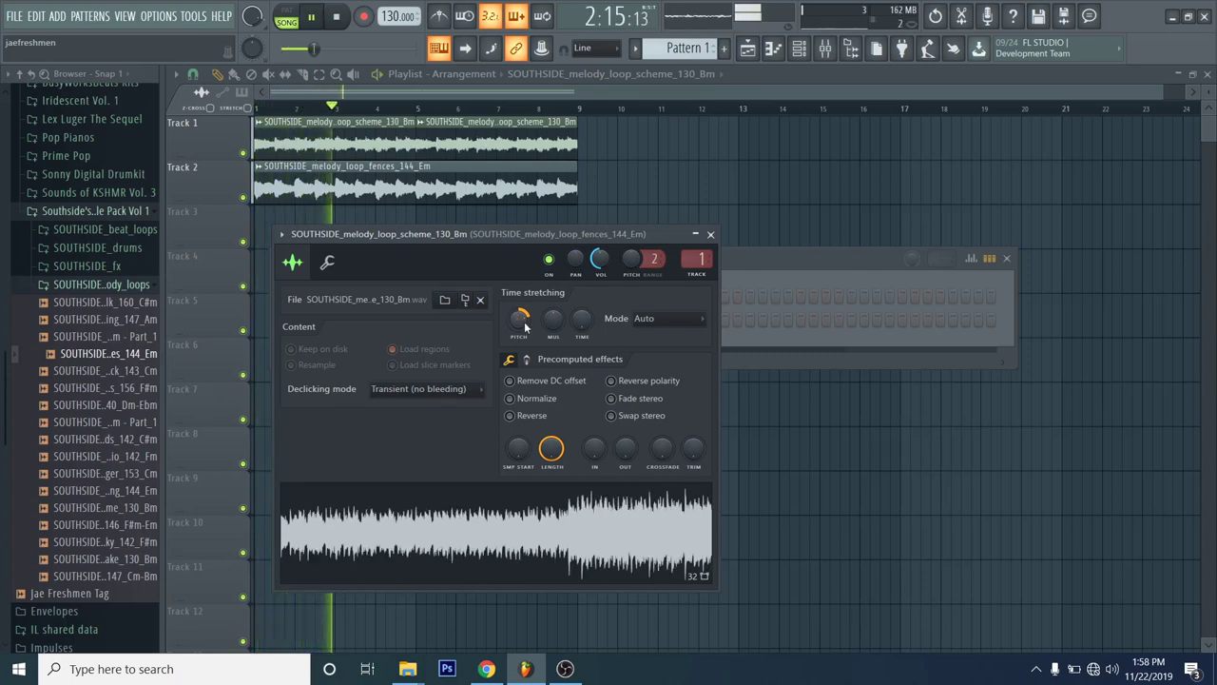
Step: Raise the master volume and play both loops with the re-pitched scheme melody
drag(309, 48, 327, 48)
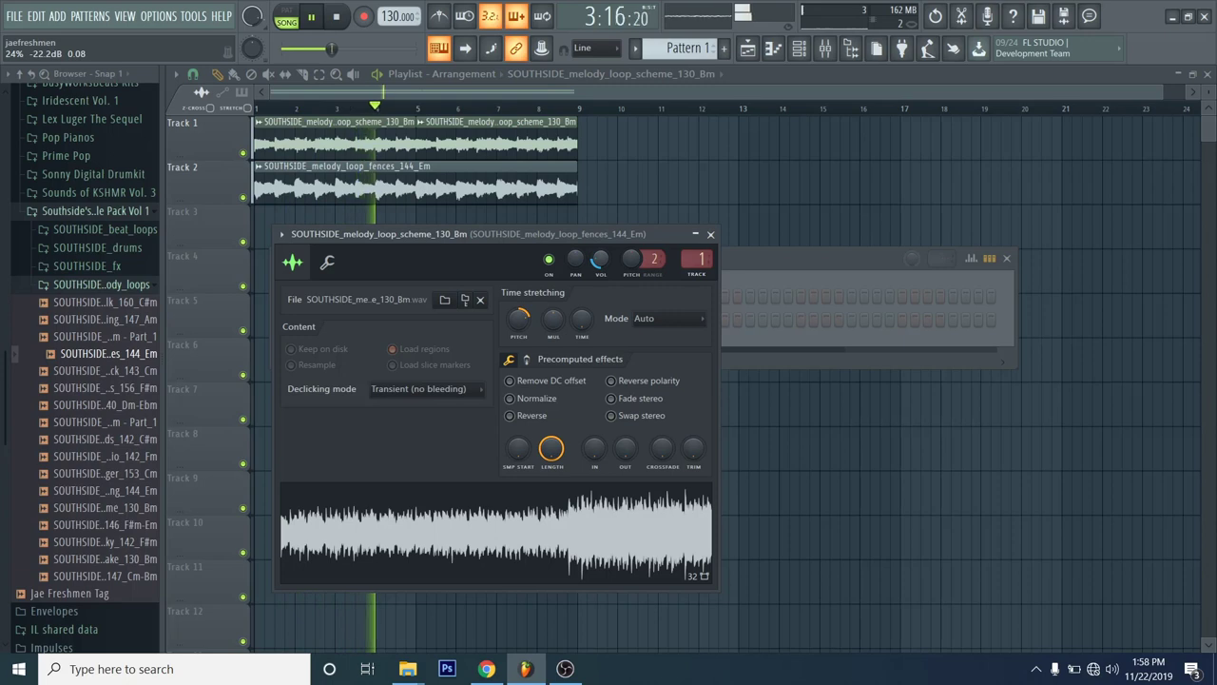
key(space)
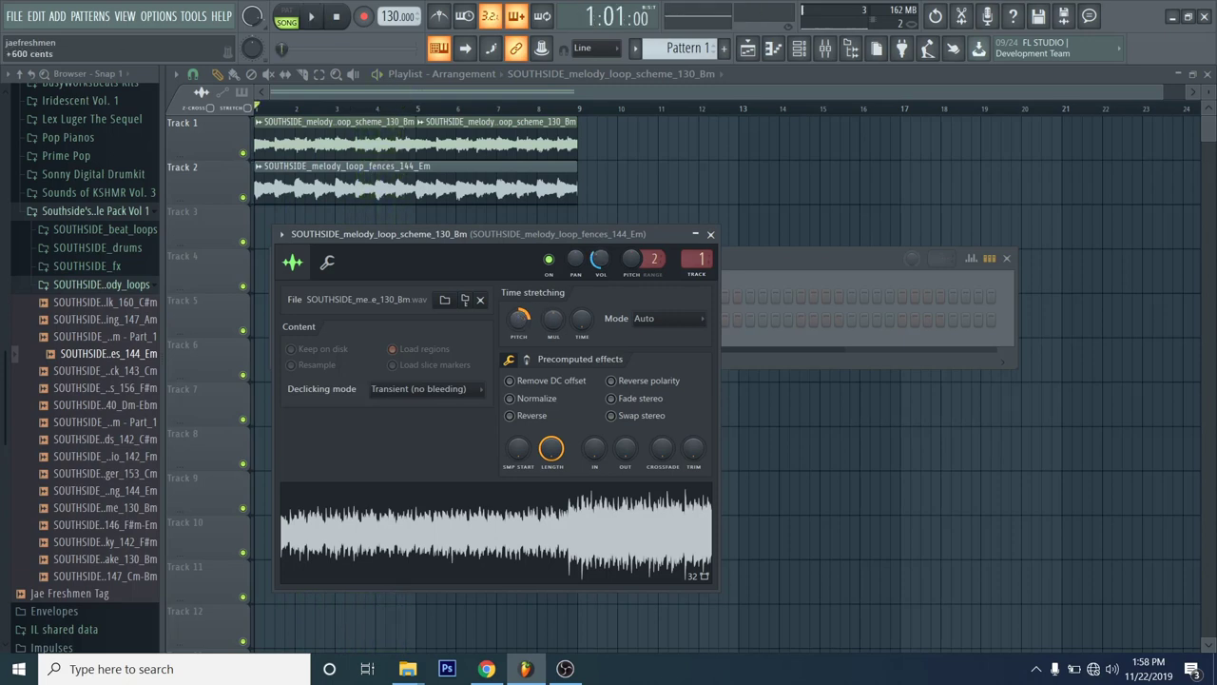
key(space)
key(space)
key(space)
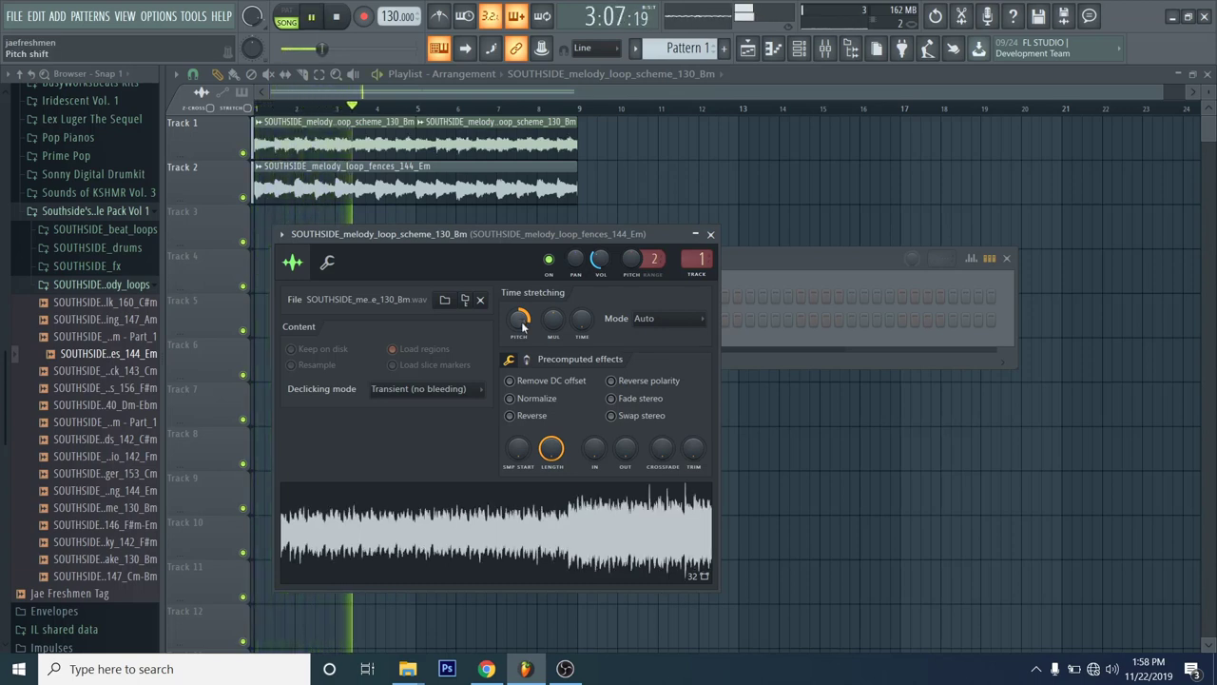
key(space)
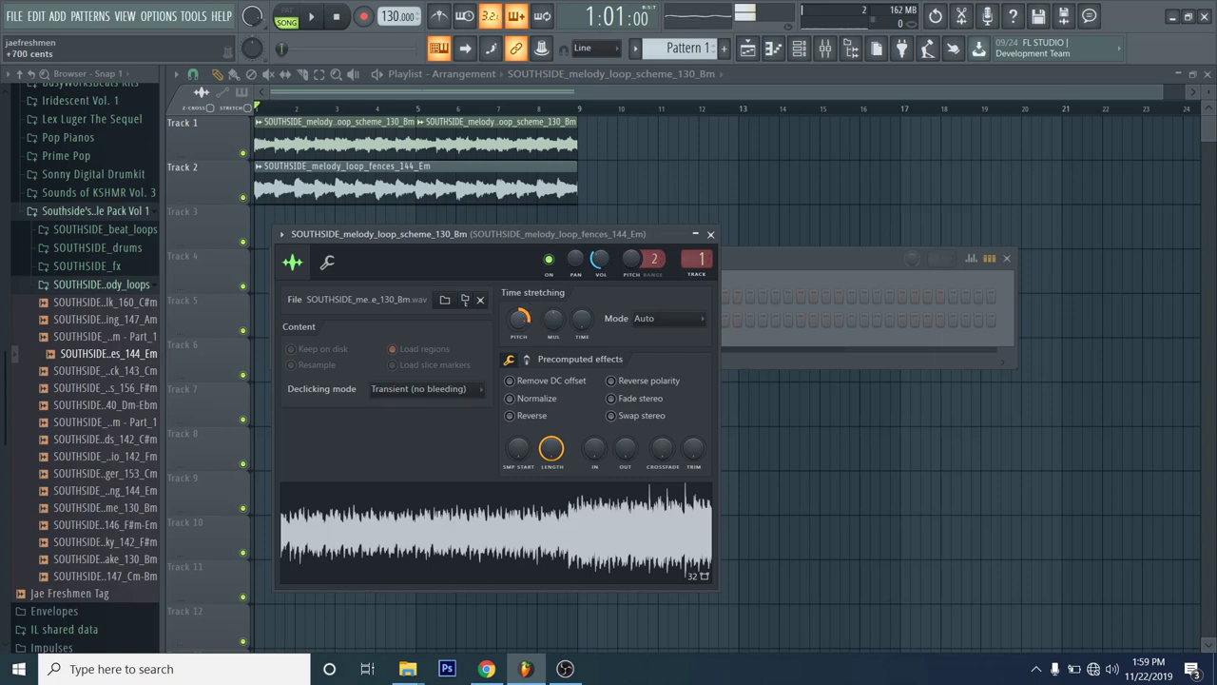
key(space)
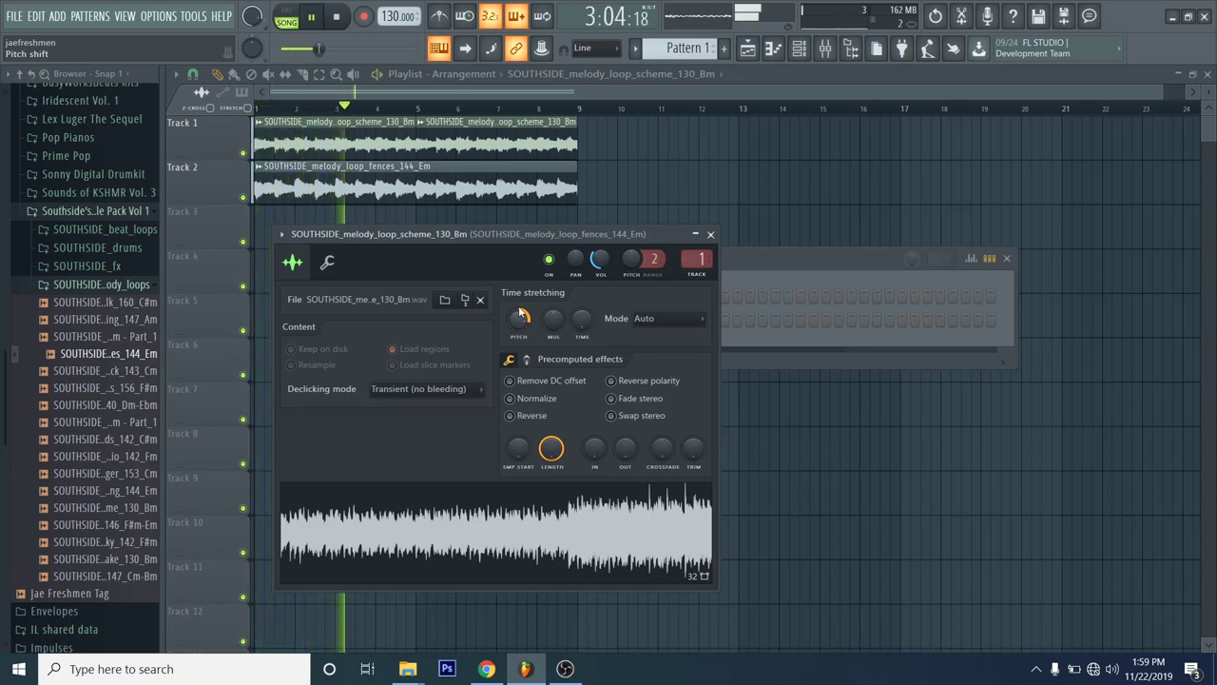
Step: Raise the scheme_130_Bm loop's Pitch knob to +1100 cents and play the song to check
key(space)
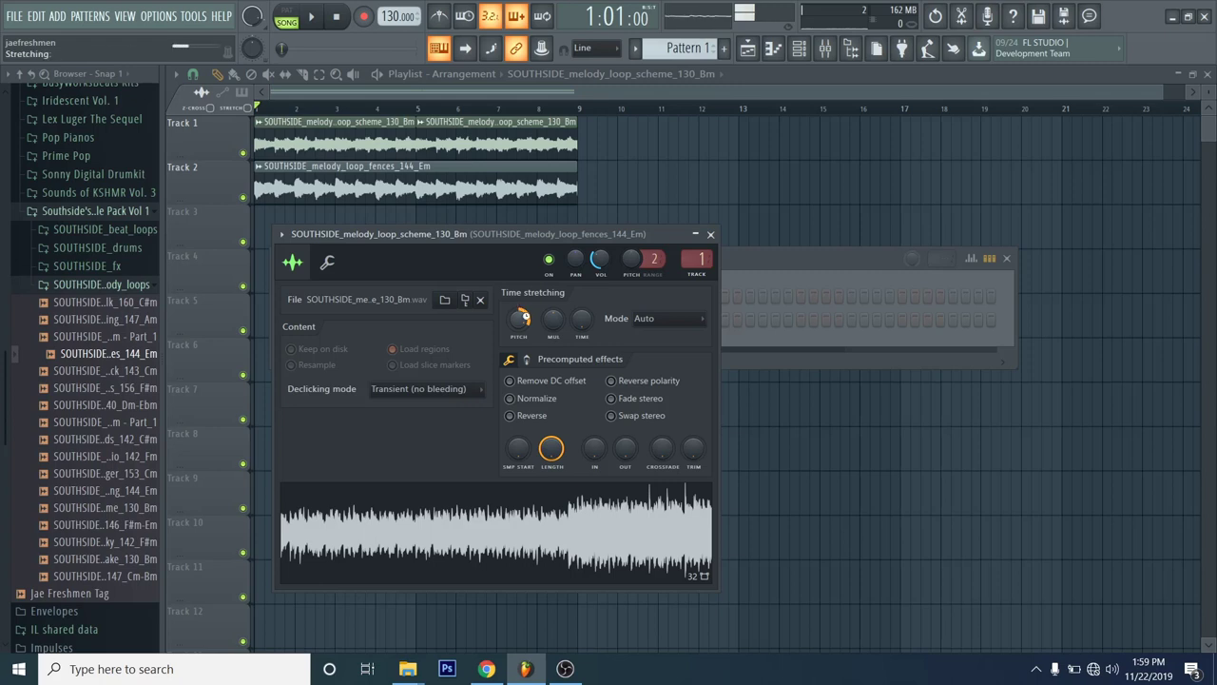
key(space)
key(space)
key(space)
key(space)
key(space)
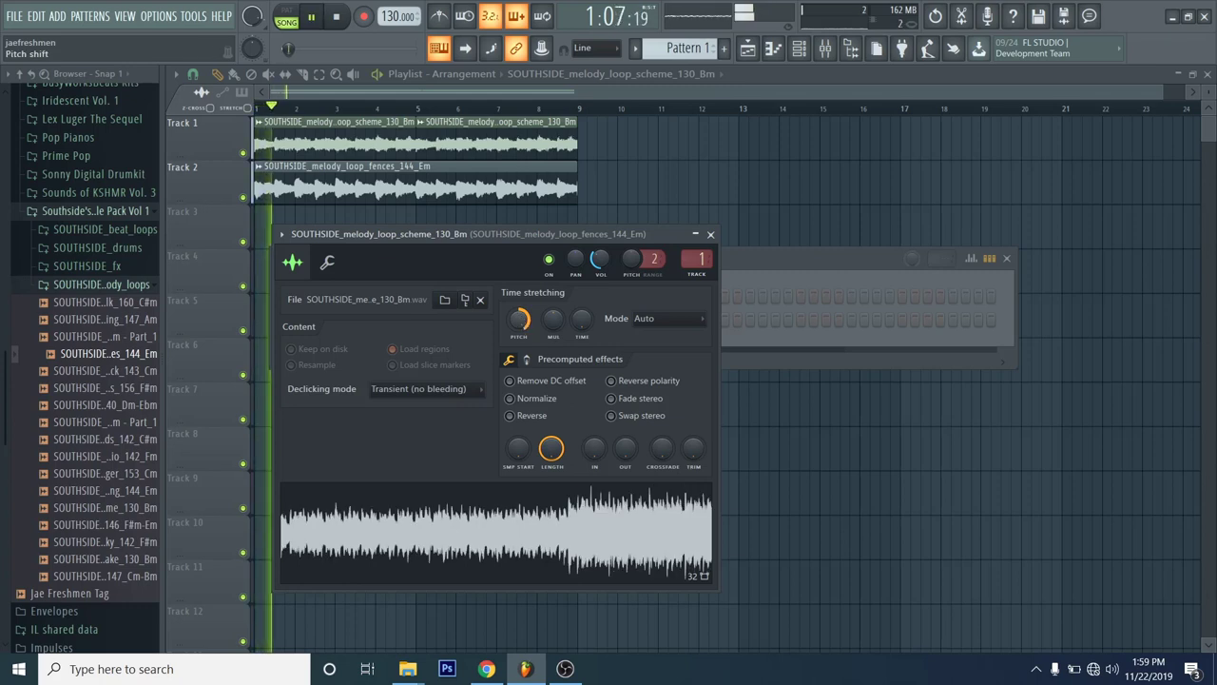
key(space)
key(space)
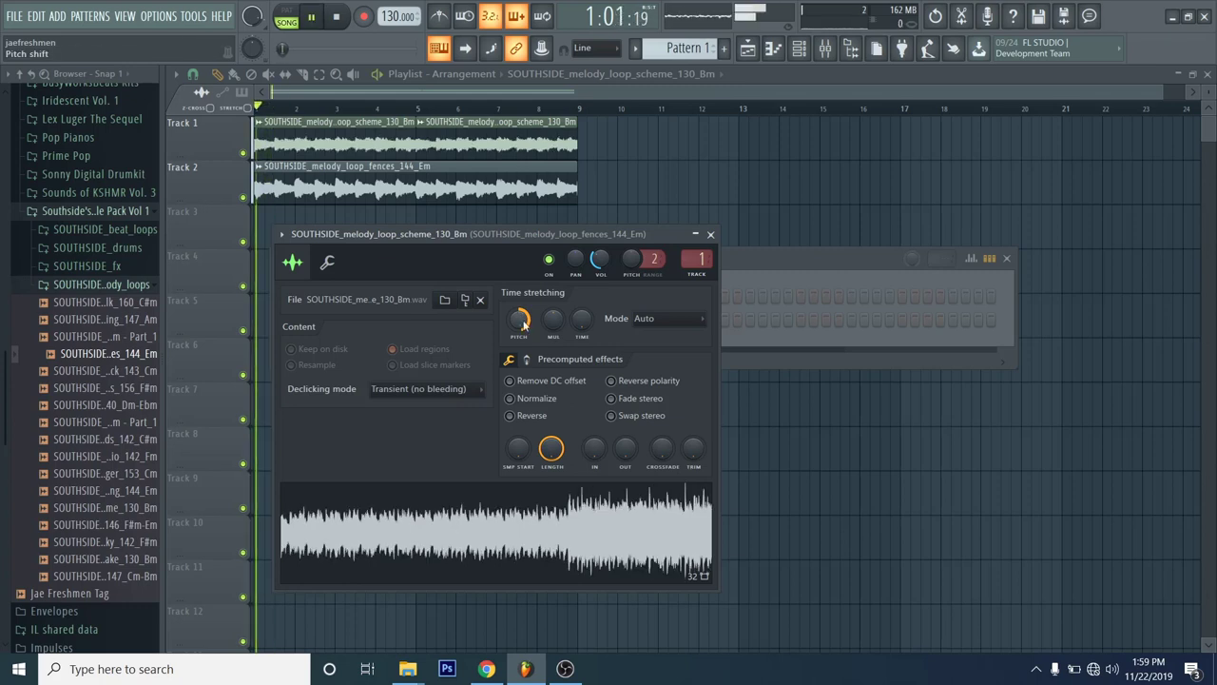
key(space)
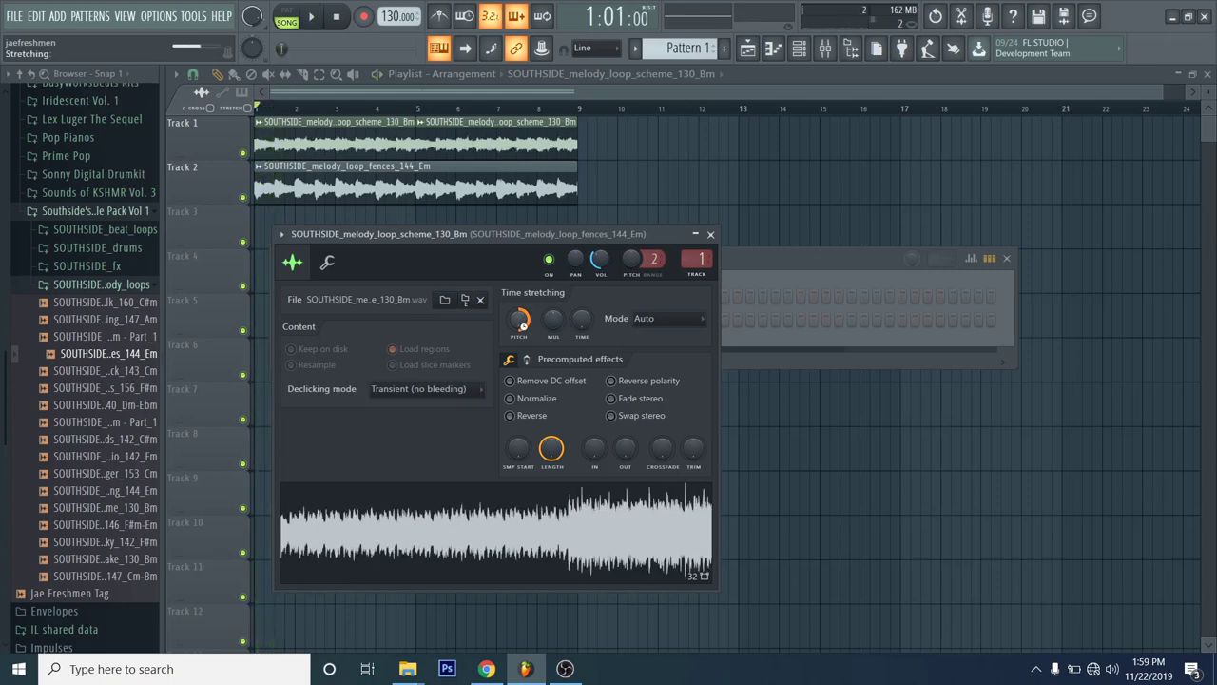
key(space)
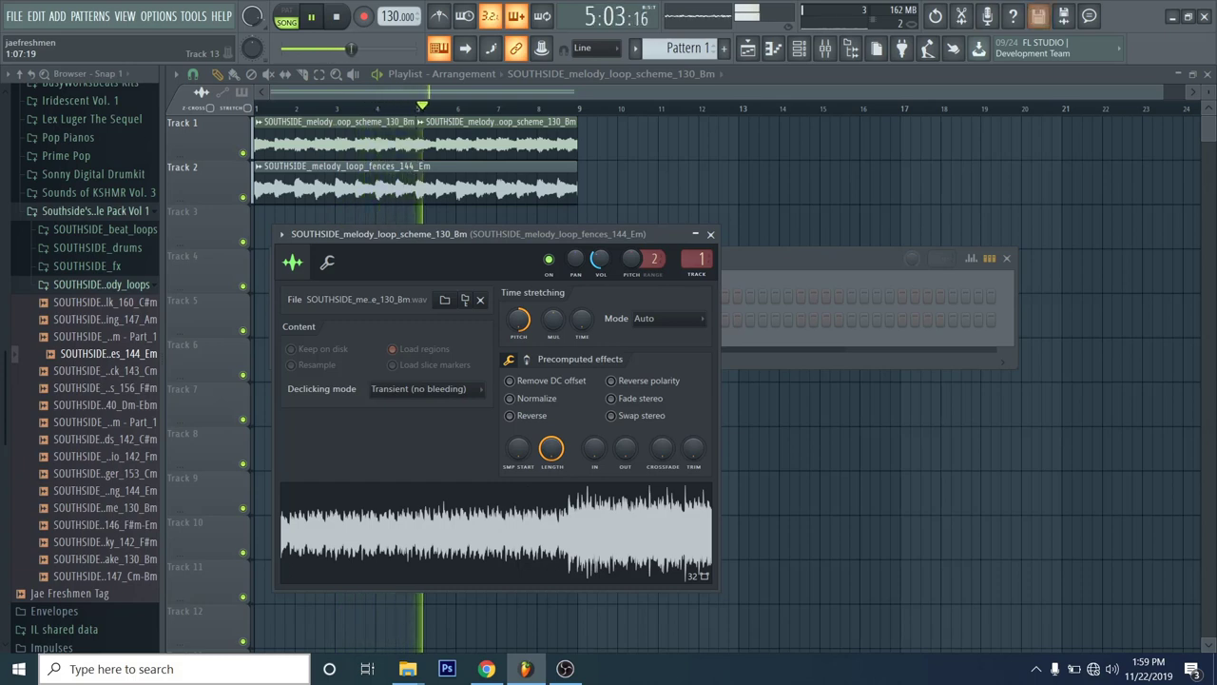
key(space)
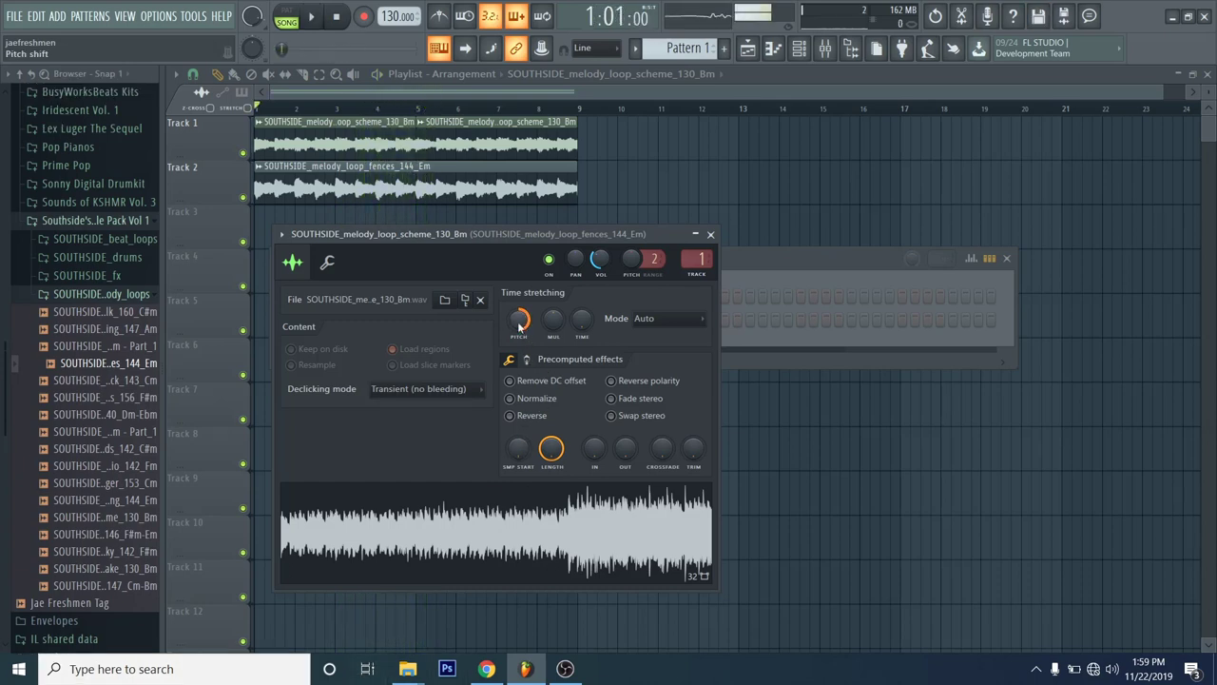
drag(520, 326, 520, 309)
key(space)
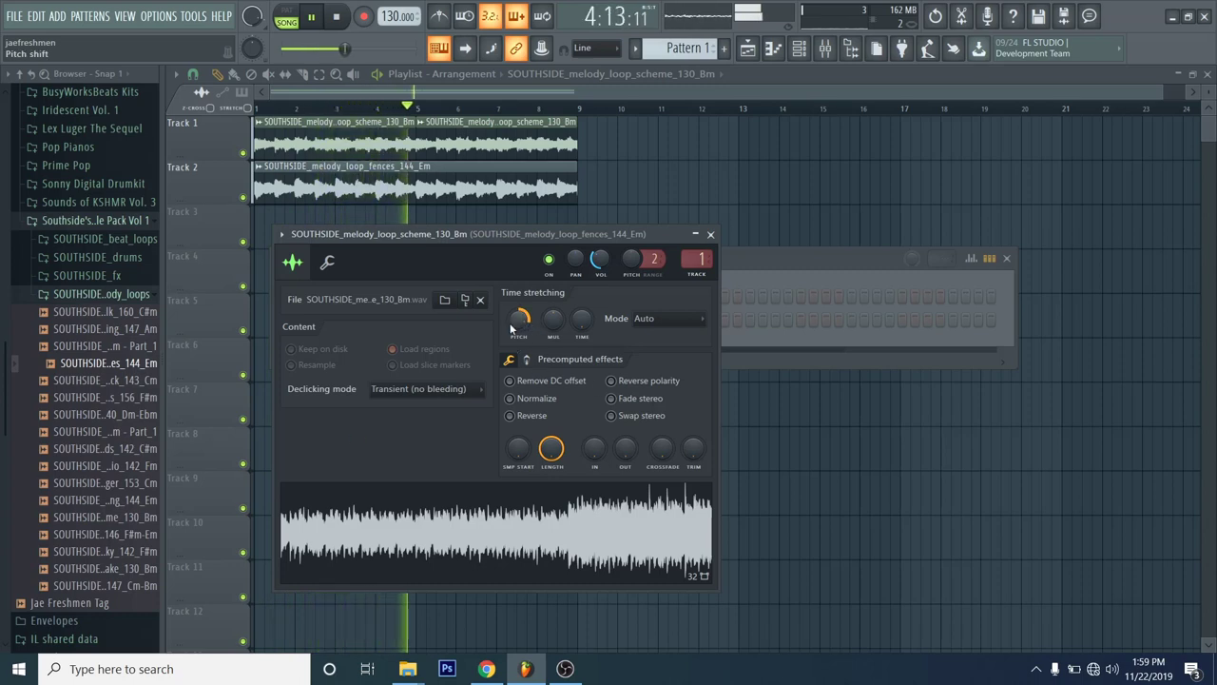
key(space)
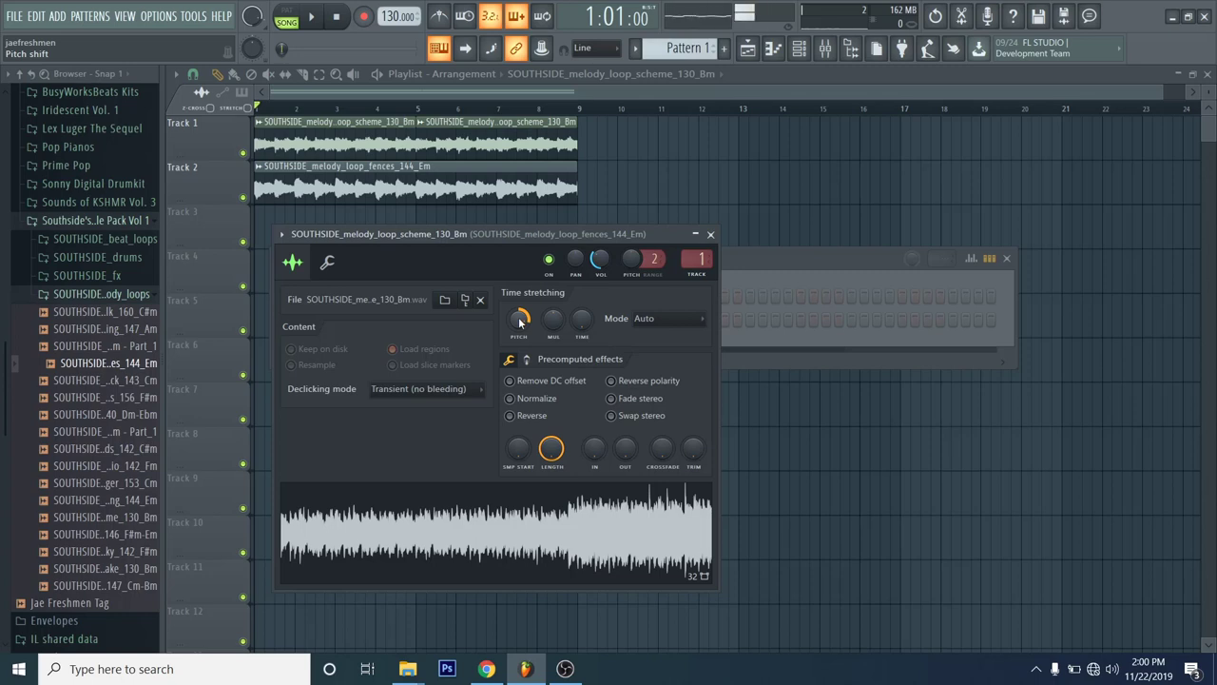
Step: Set the scheme loop's pitch to +1019, then +881 cents, auditioning each with play and pause
drag(520, 321, 521, 285)
key(space)
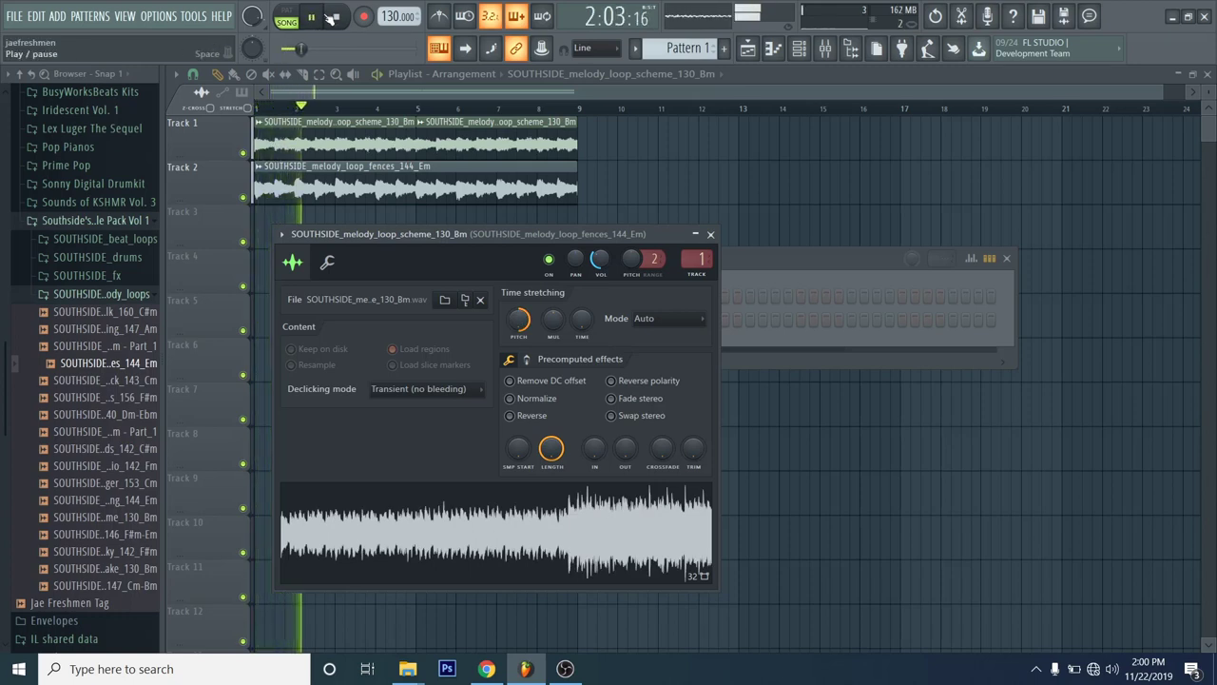
click(328, 15)
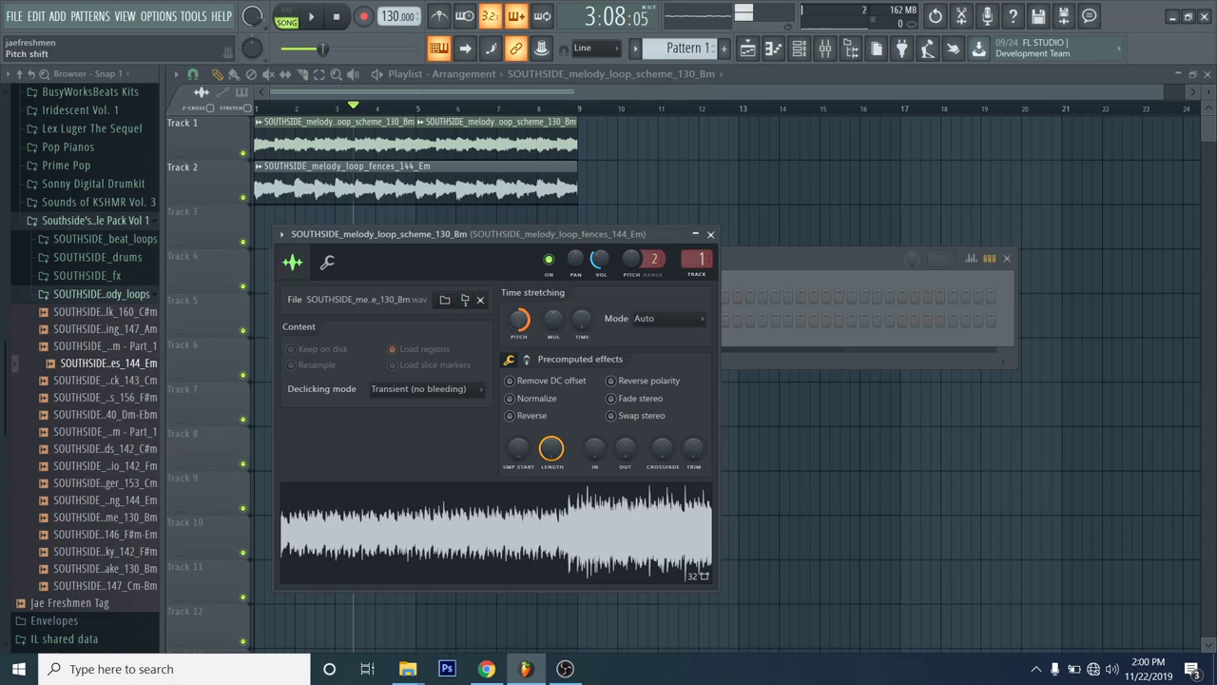
drag(519, 319, 519, 304)
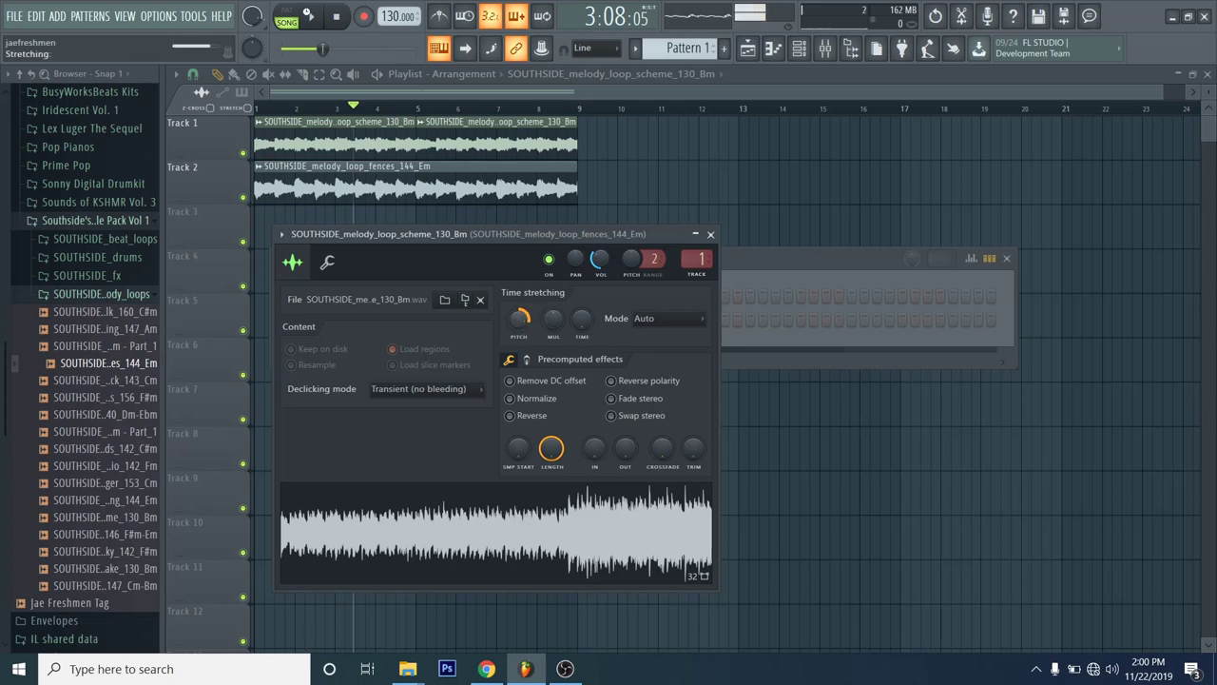
key(space)
key(space)
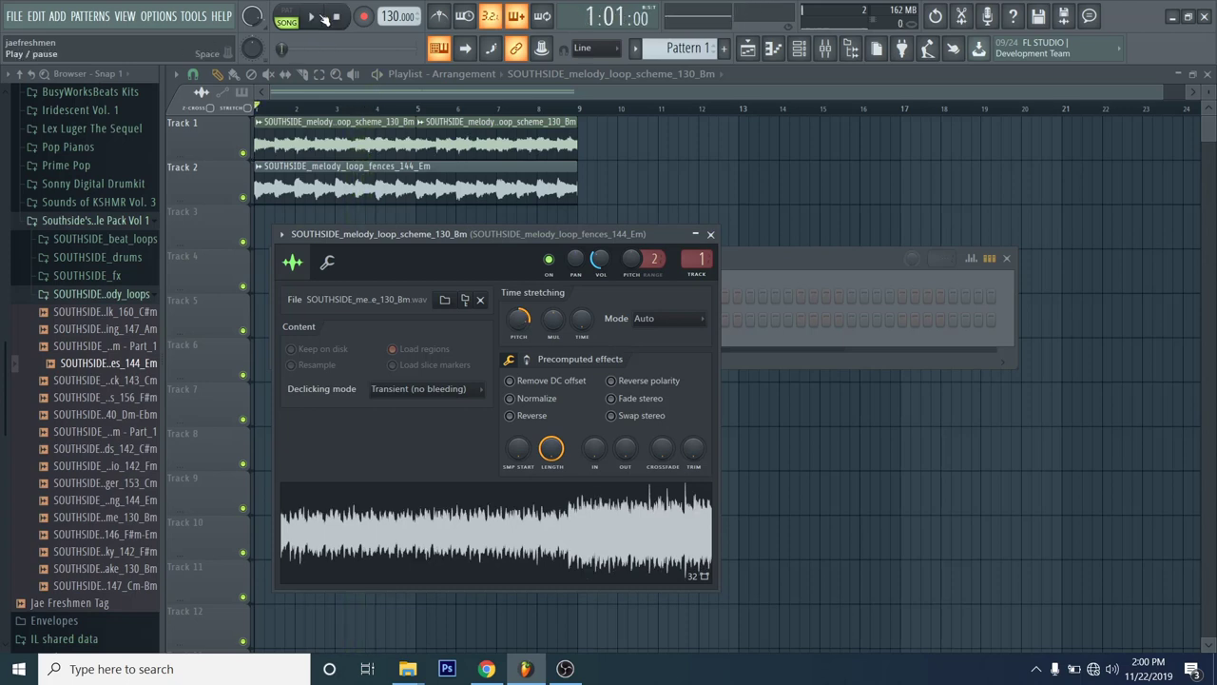
click(317, 16)
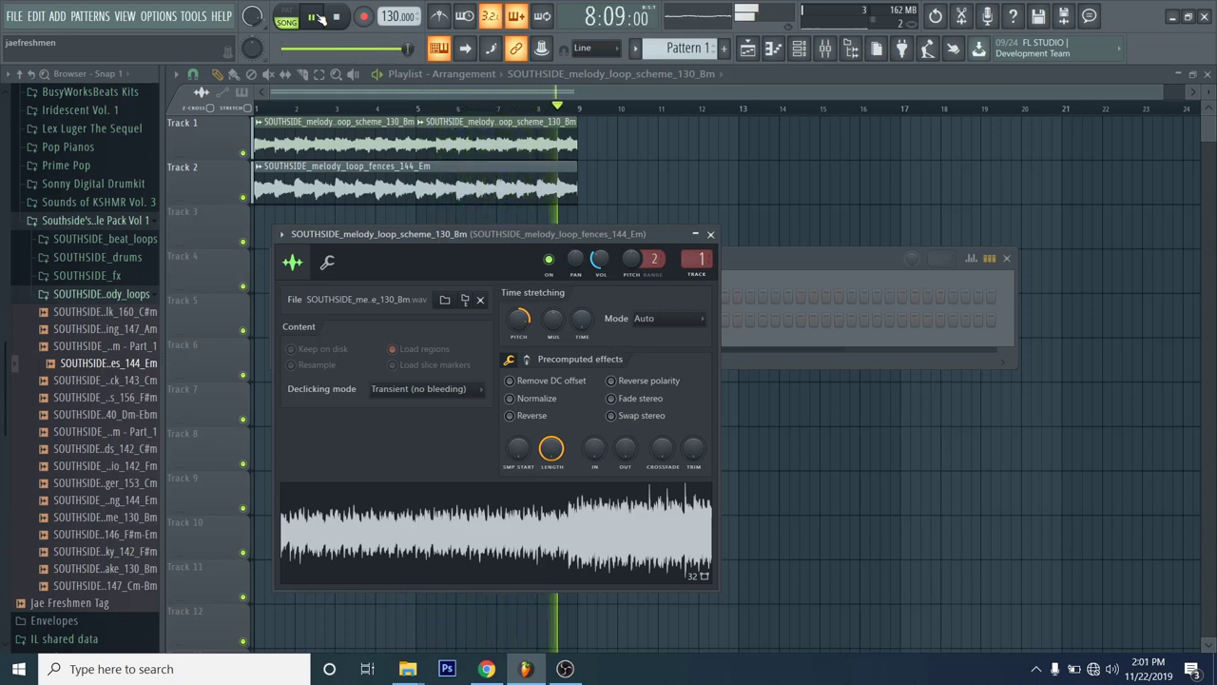
Step: Stop playback, close the sample settings, and browse the SOUTHSIDE drums and kicks folders
click(335, 17)
key(Escape)
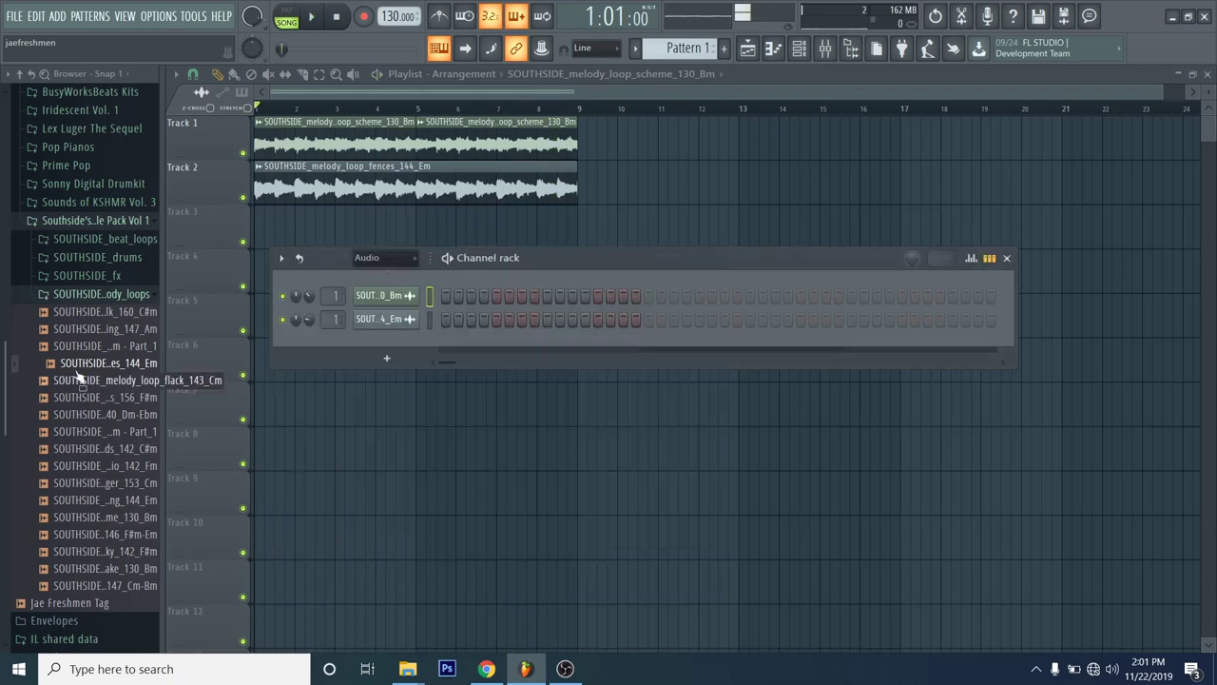
click(136, 296)
click(145, 349)
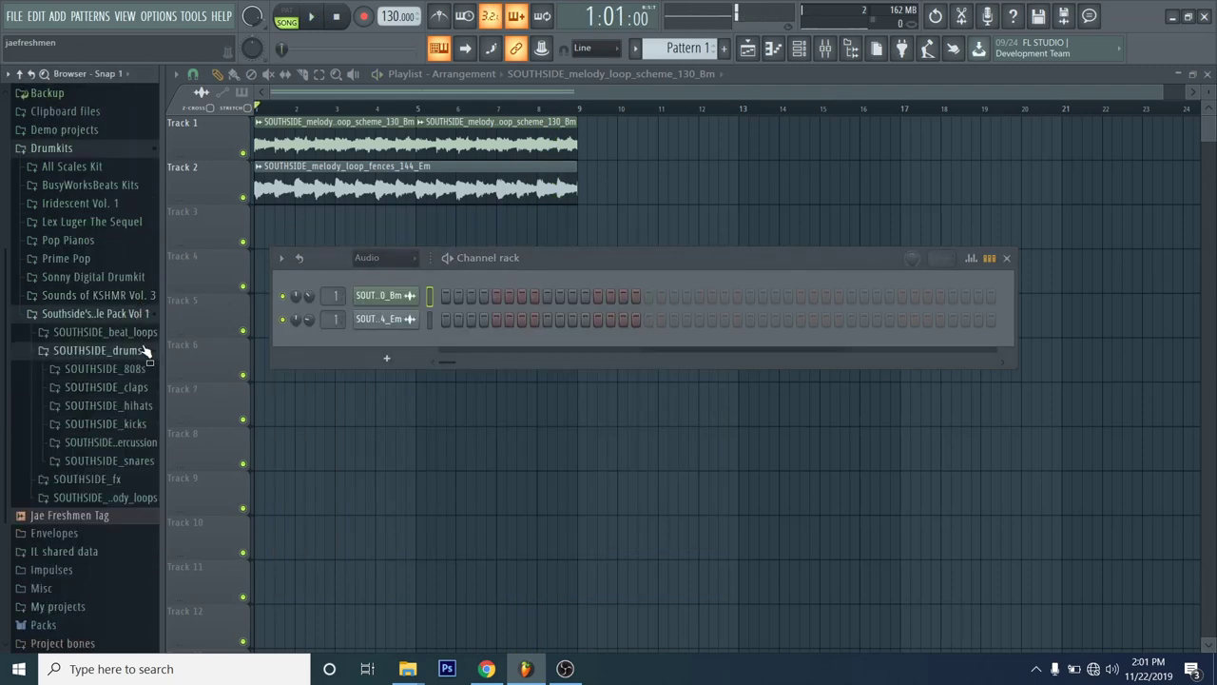
click(145, 425)
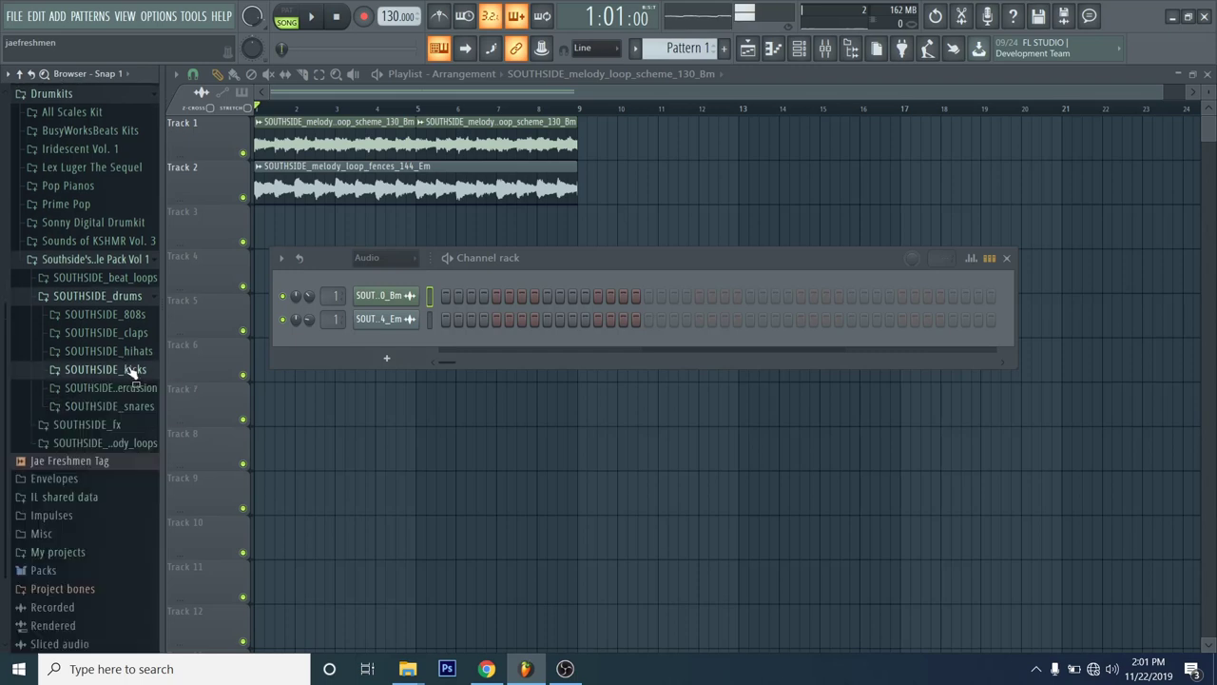
click(152, 297)
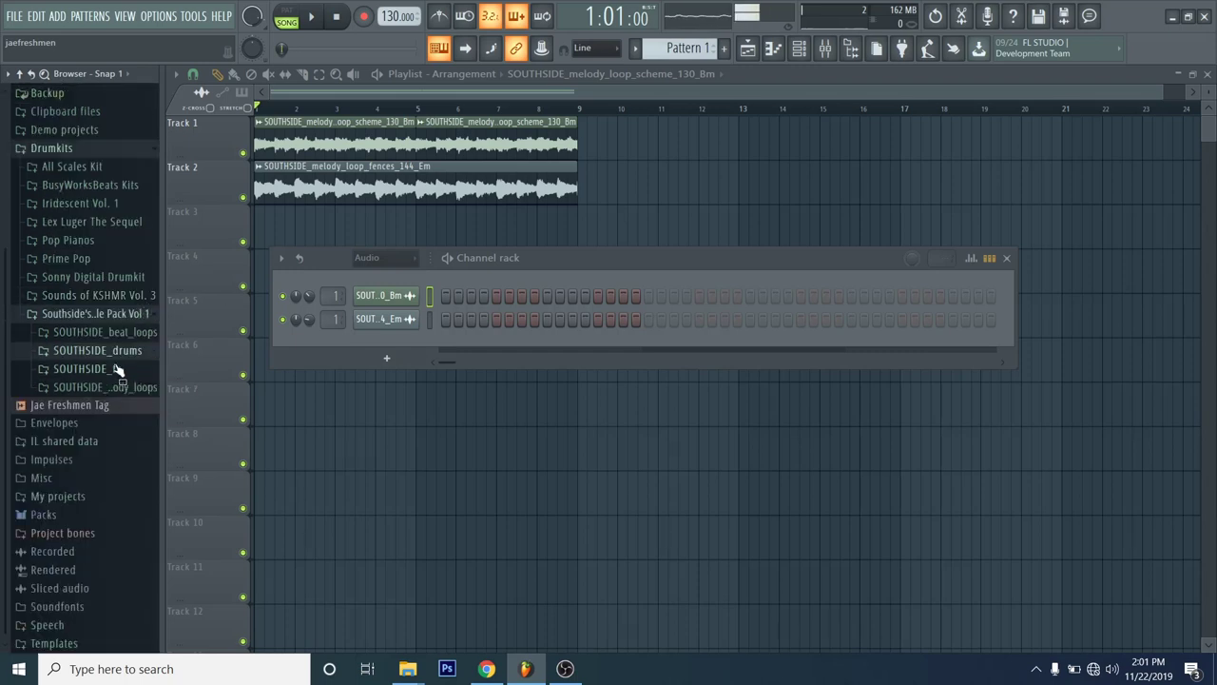
Step: Drag Sonny Digital's hihat_closed_03 from the closed hi-hats folder into the channel rack
click(102, 279)
click(101, 295)
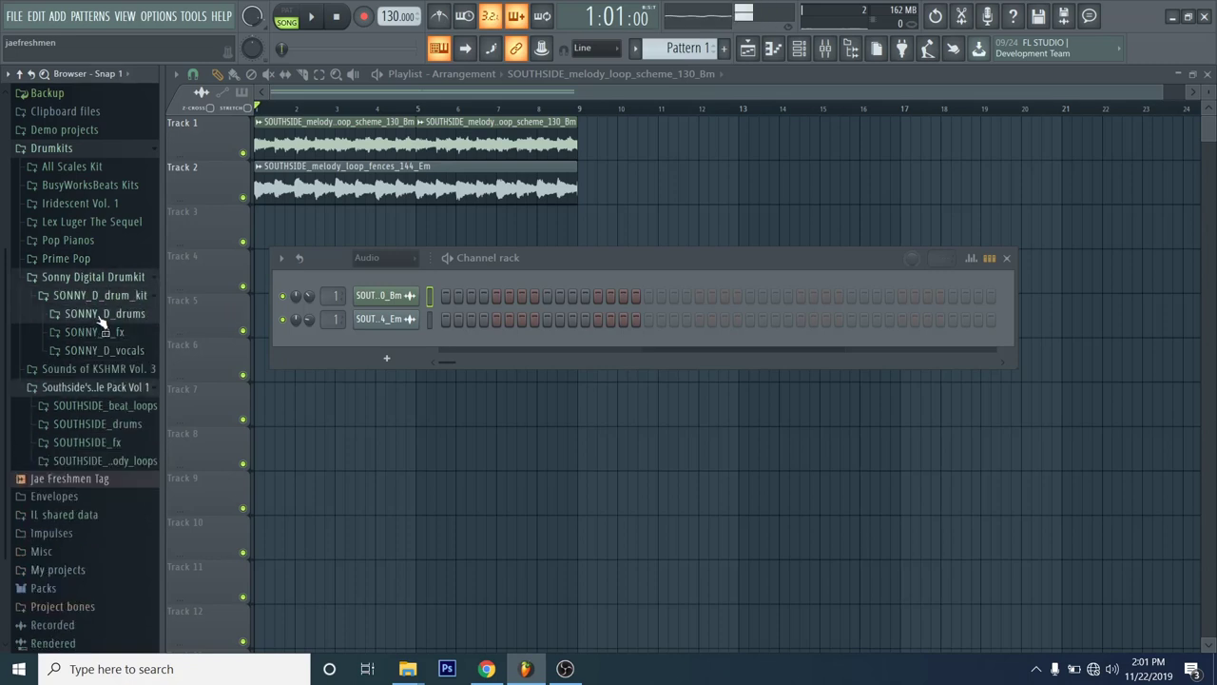
click(101, 314)
click(141, 387)
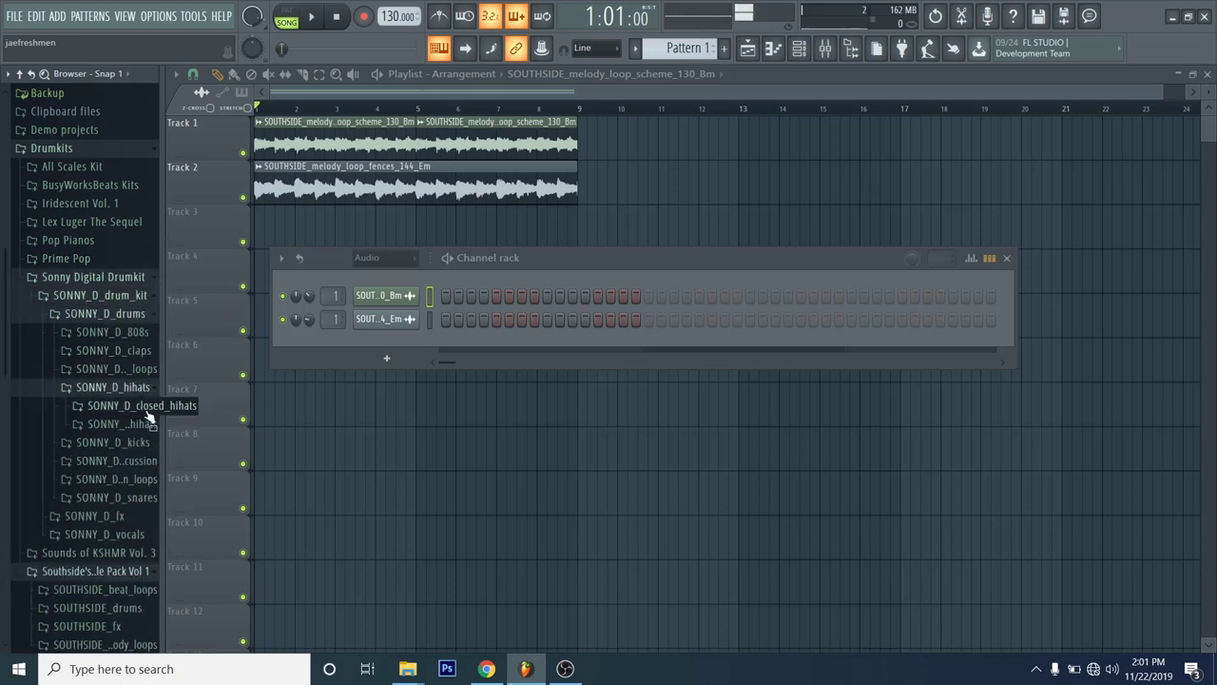
click(147, 413)
click(127, 442)
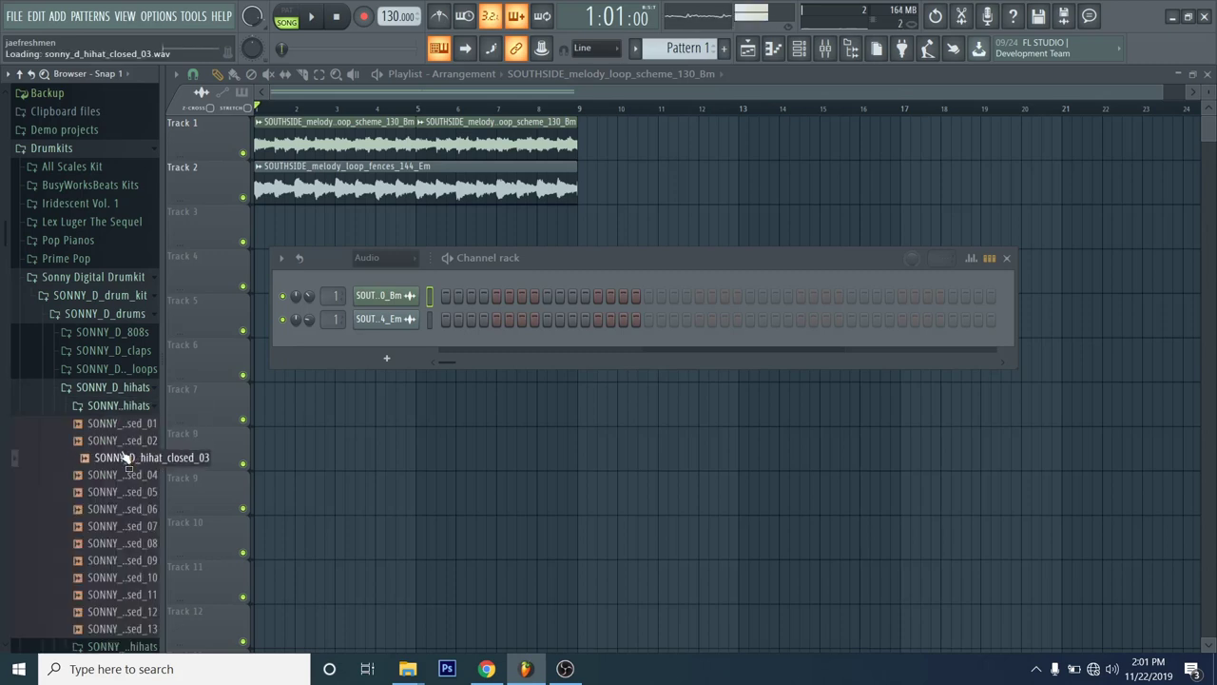
drag(123, 457, 361, 360)
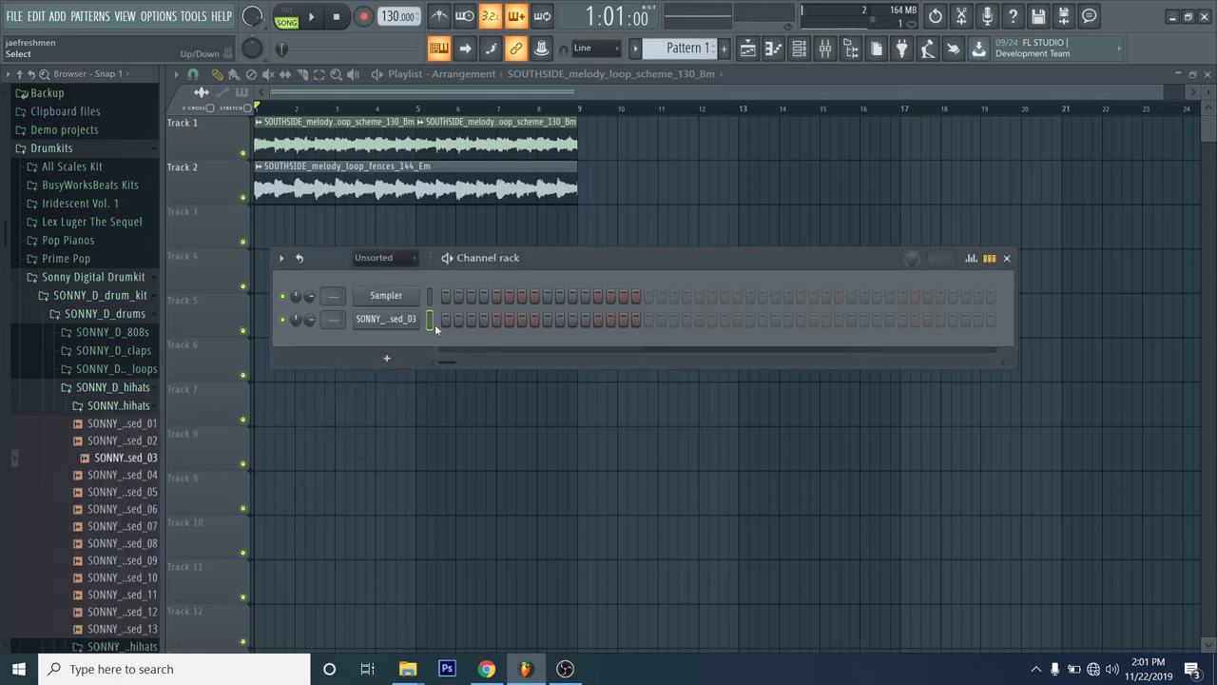
Step: Add hi-hat steps and delete the stray melody clip on Track 3
drag(928, 319, 965, 319)
right_click(360, 322)
click(577, 226)
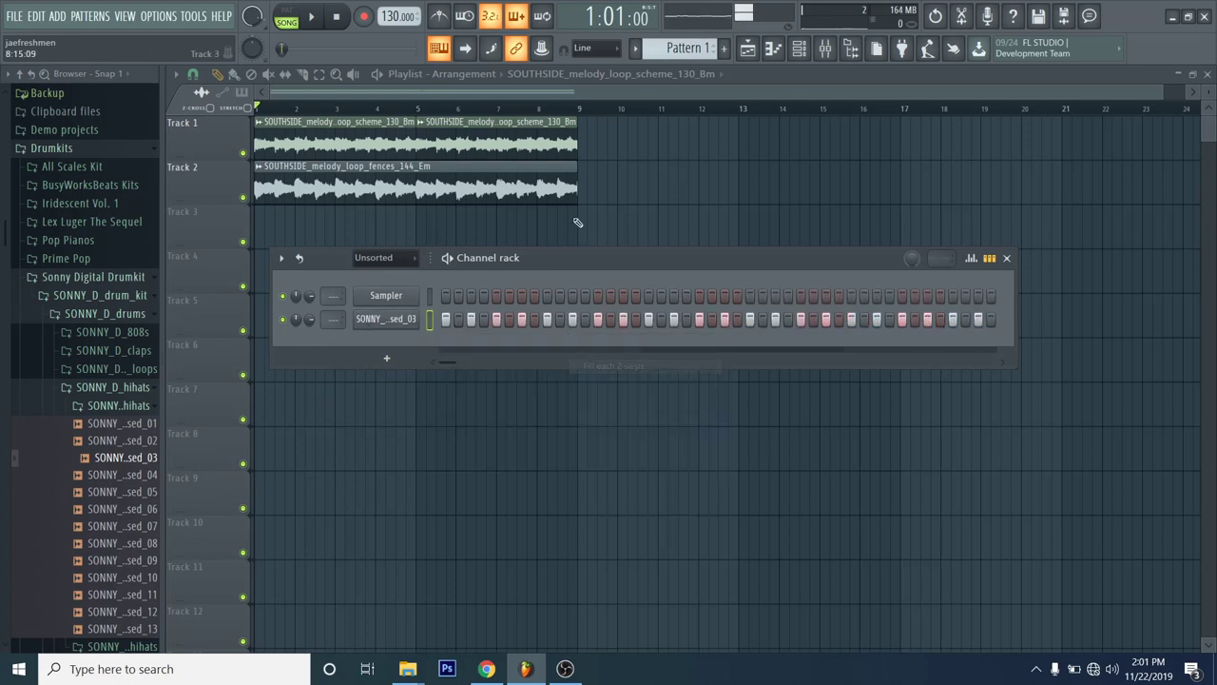
click(639, 218)
right_click(639, 218)
Step: Place the Pattern 1 hi-hat clip at bar 1 on Track 3 and lengthen it
scroll(701, 48, down, 1)
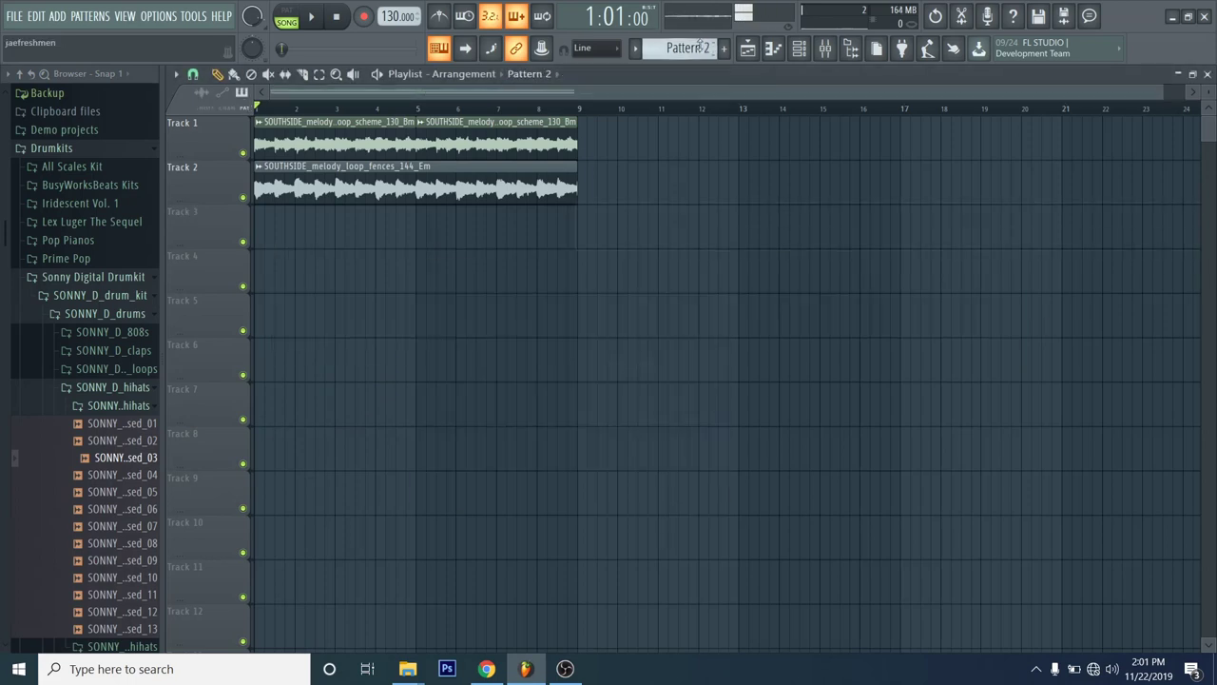
click(527, 233)
right_click(527, 233)
click(799, 48)
scroll(670, 48, up, 1)
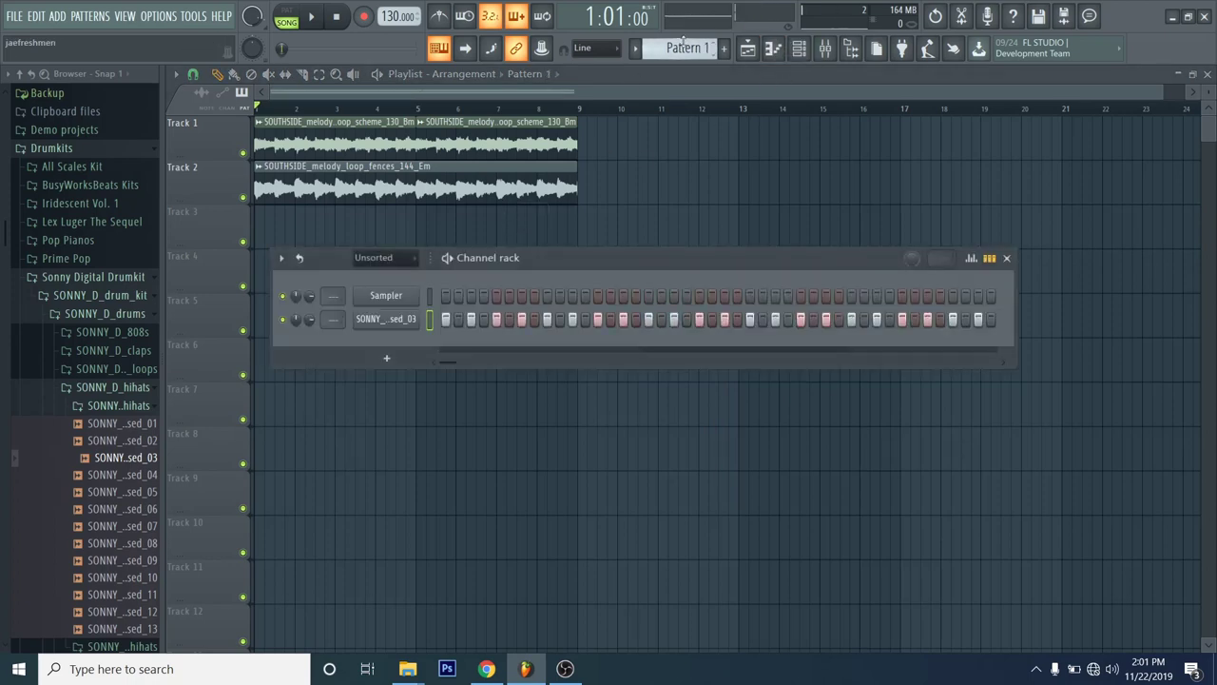
click(582, 225)
drag(638, 231, 263, 244)
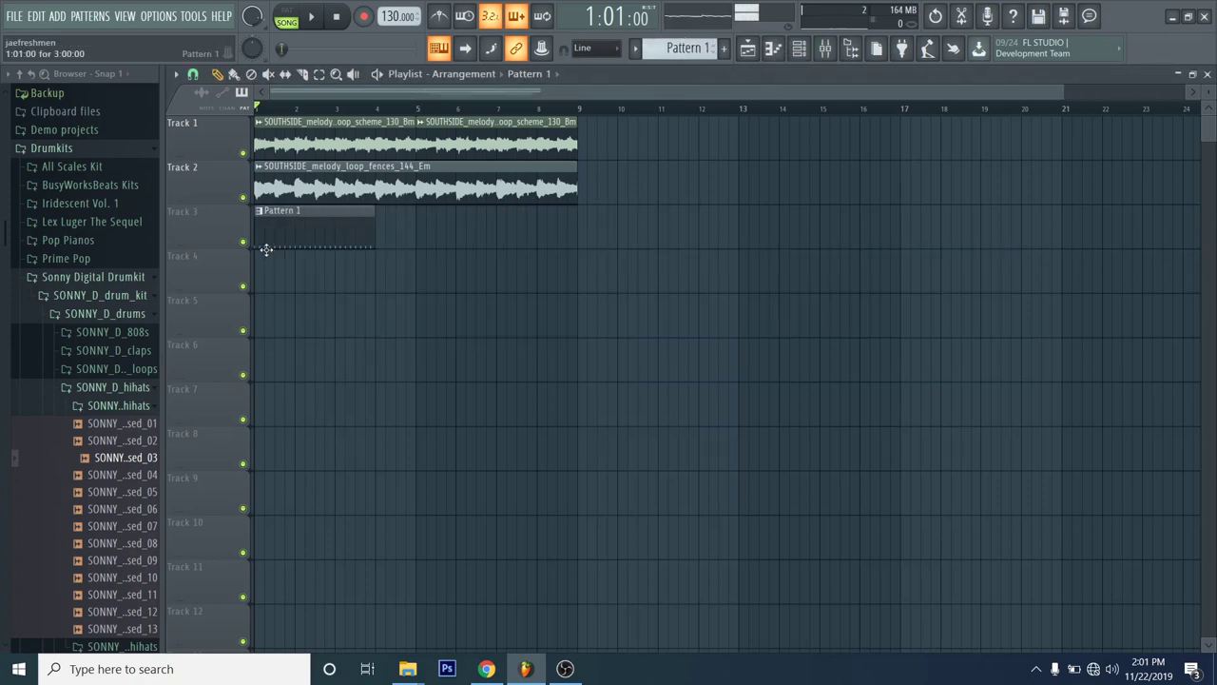
click(798, 48)
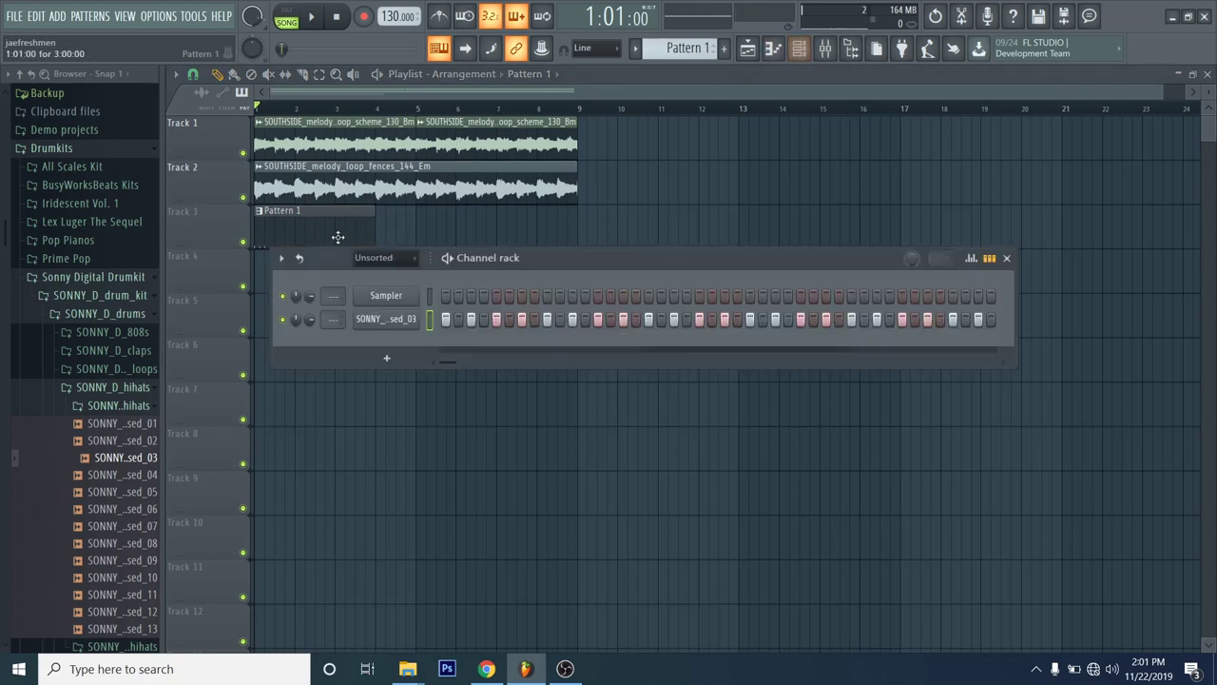
drag(374, 233, 415, 233)
Step: Extend the hi-hat pattern to 64 steps and fill every second step with hi-hats
click(799, 48)
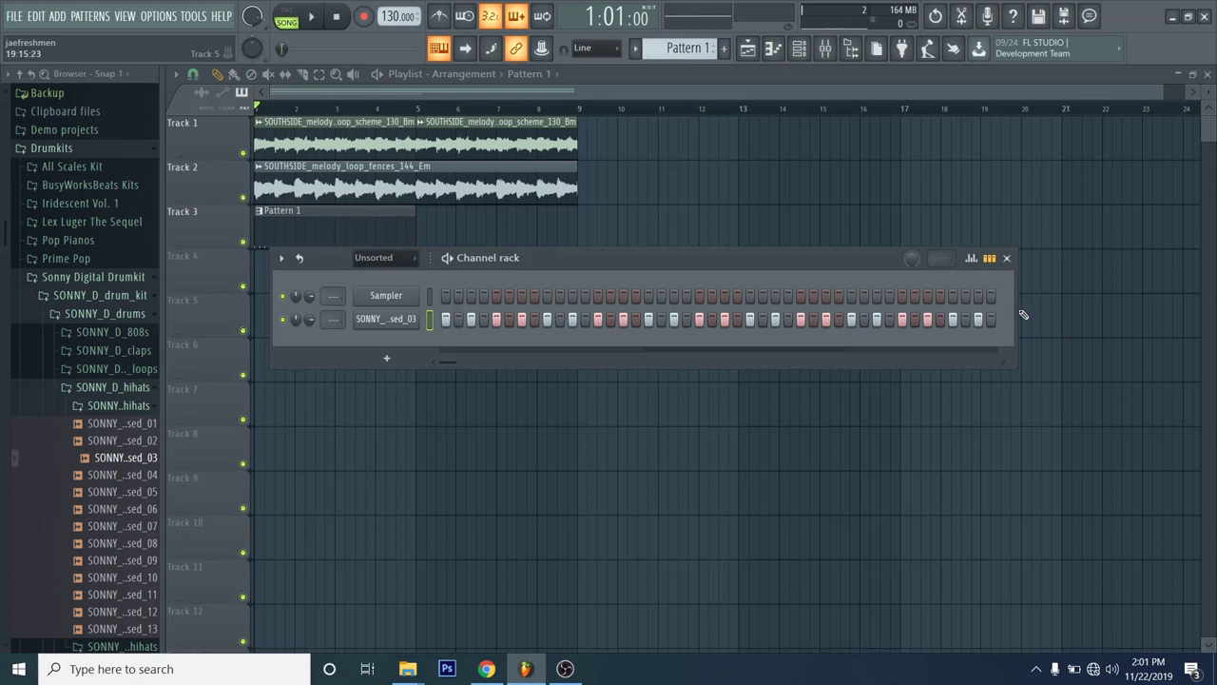
drag(1018, 306, 1216, 306)
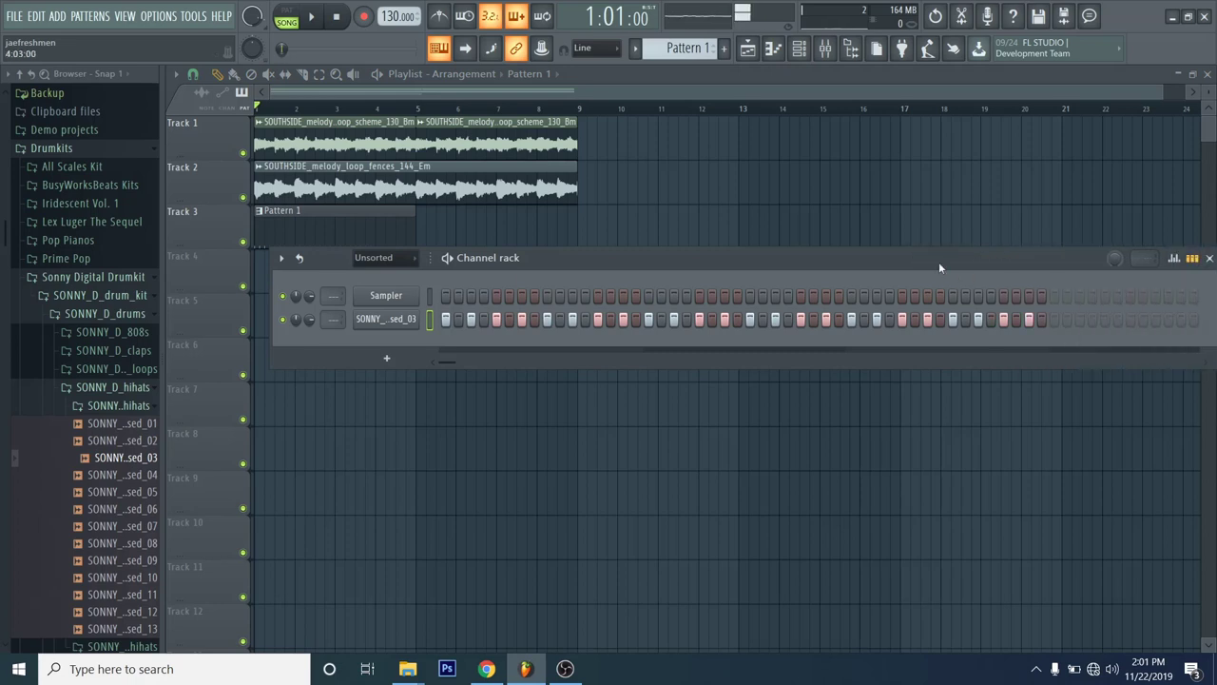
drag(939, 262, 834, 307)
drag(1001, 364, 1213, 360)
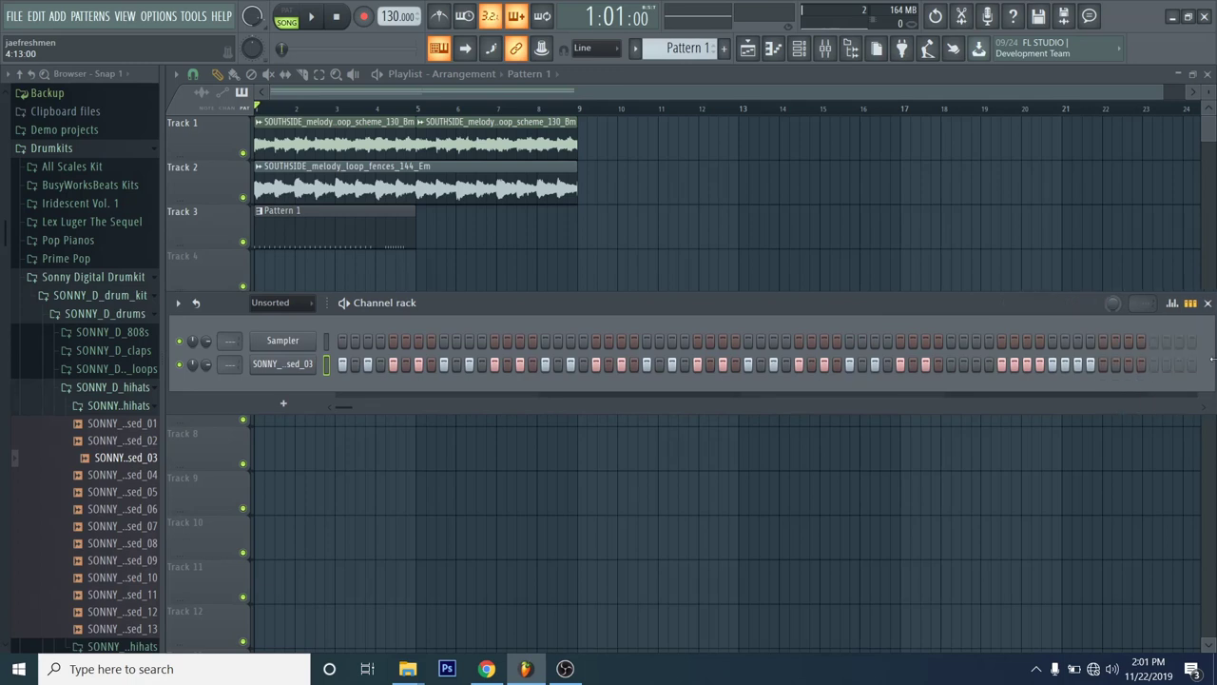
click(1154, 367)
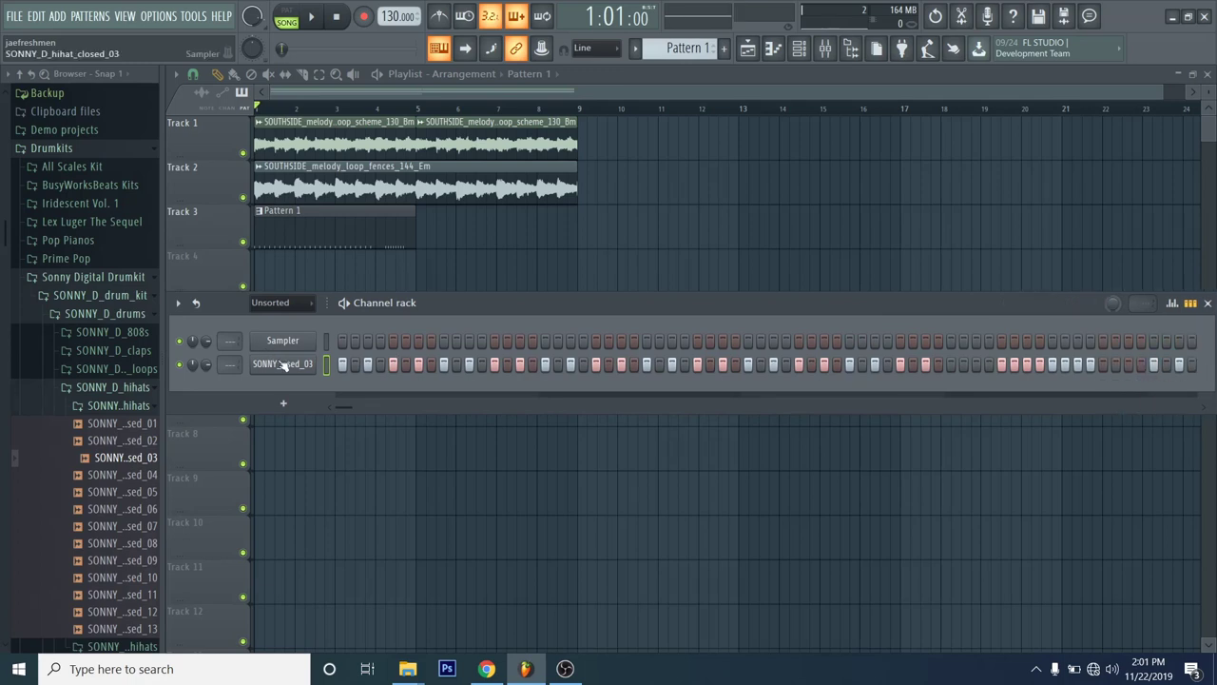
right_click(285, 363)
click(571, 411)
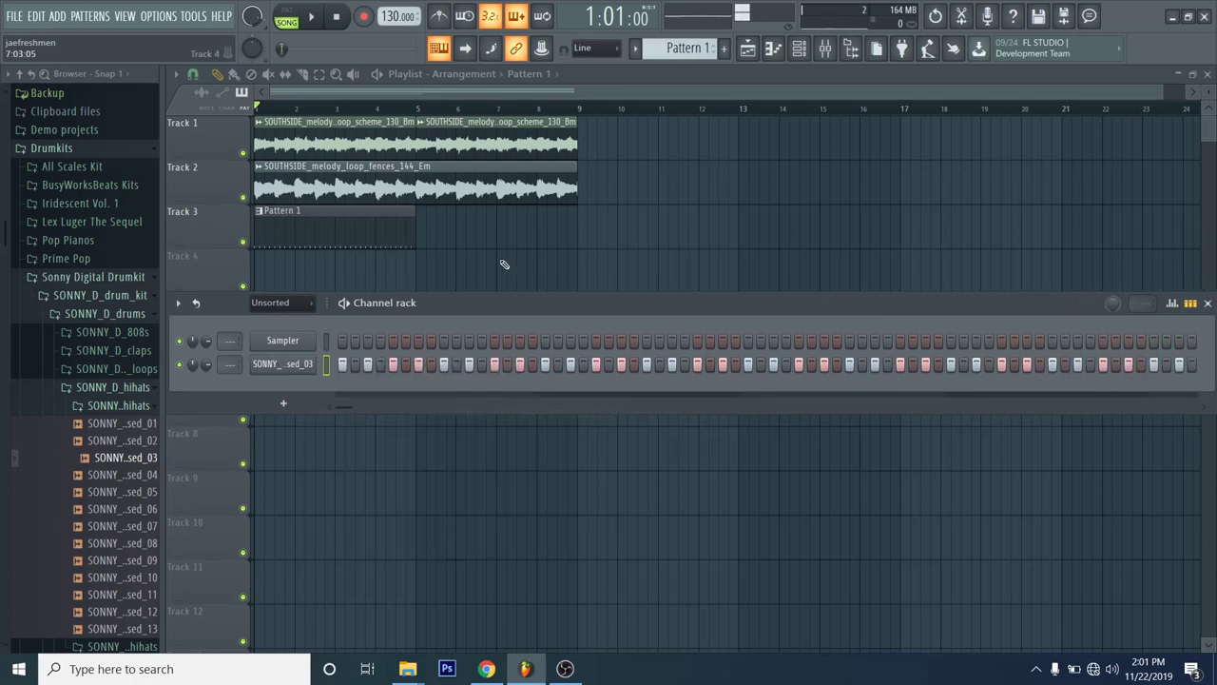
Step: Place a second Pattern 1 clip at bar 5 on Track 3
click(418, 242)
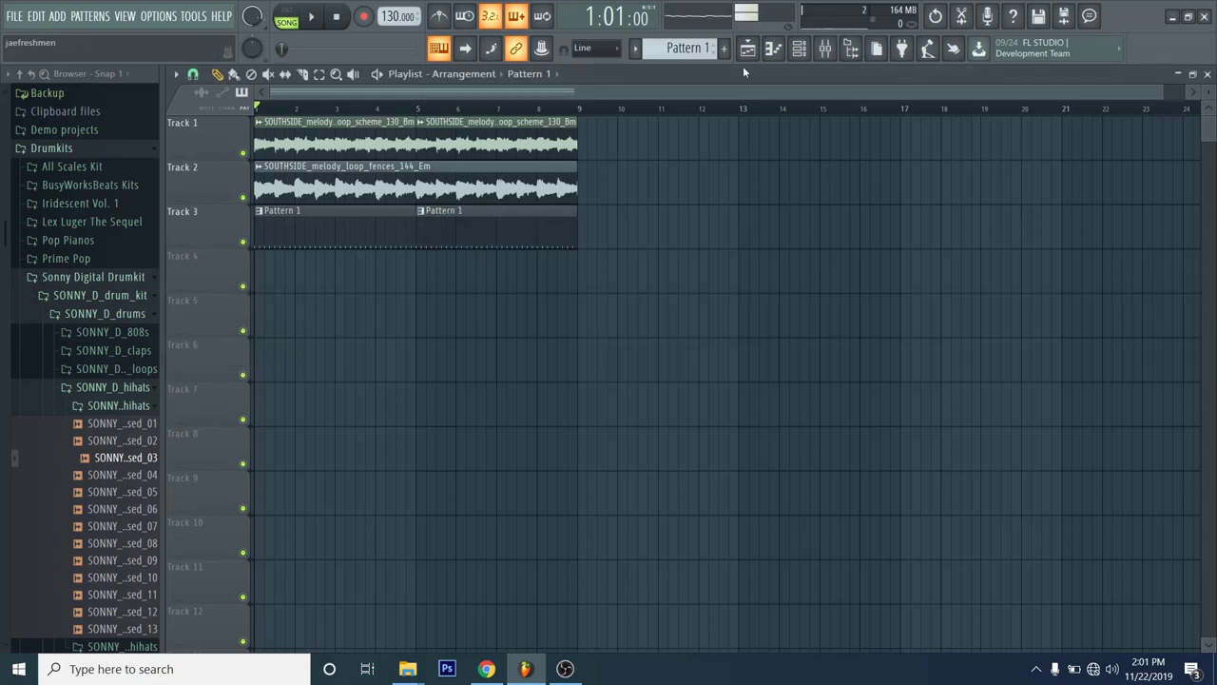
click(799, 51)
click(797, 57)
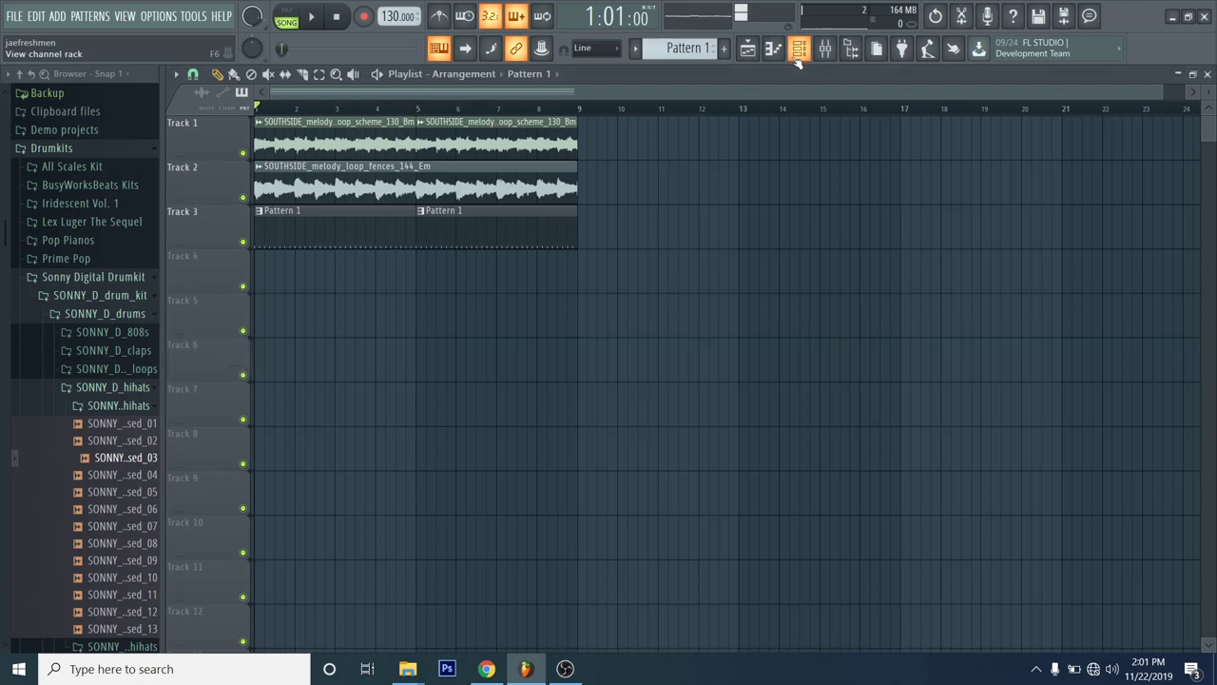
click(813, 60)
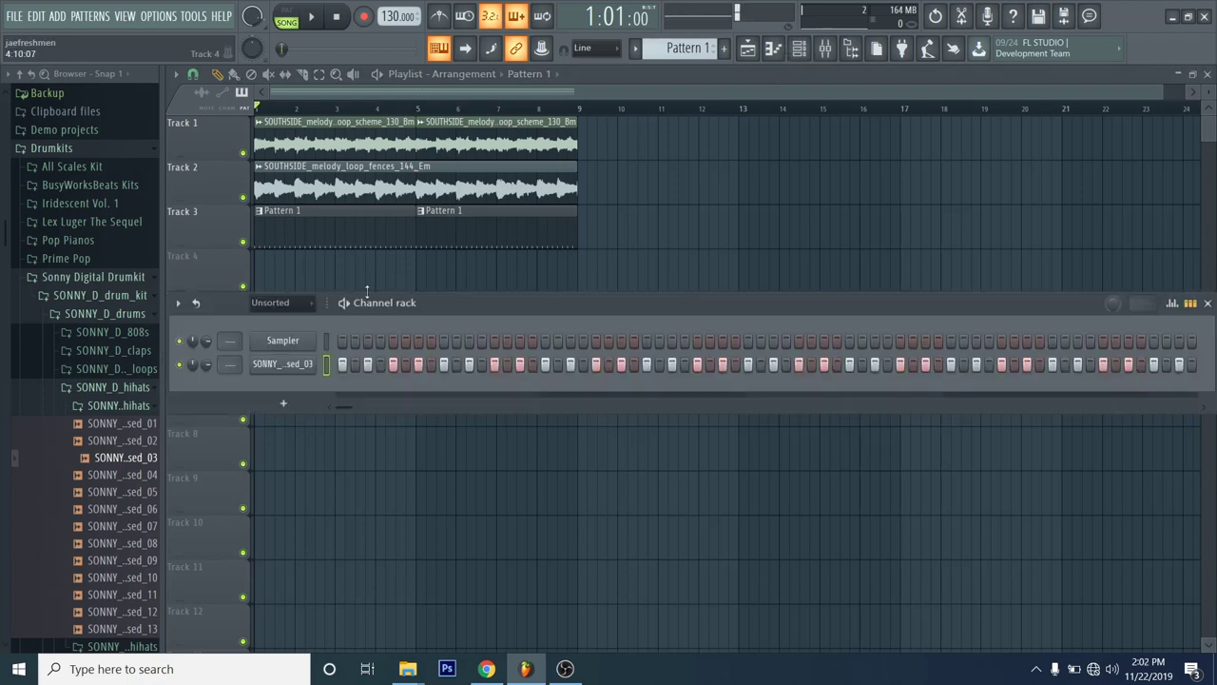
Step: Add SONNY_D_snare_09 from the snares folder as a new channel
click(138, 388)
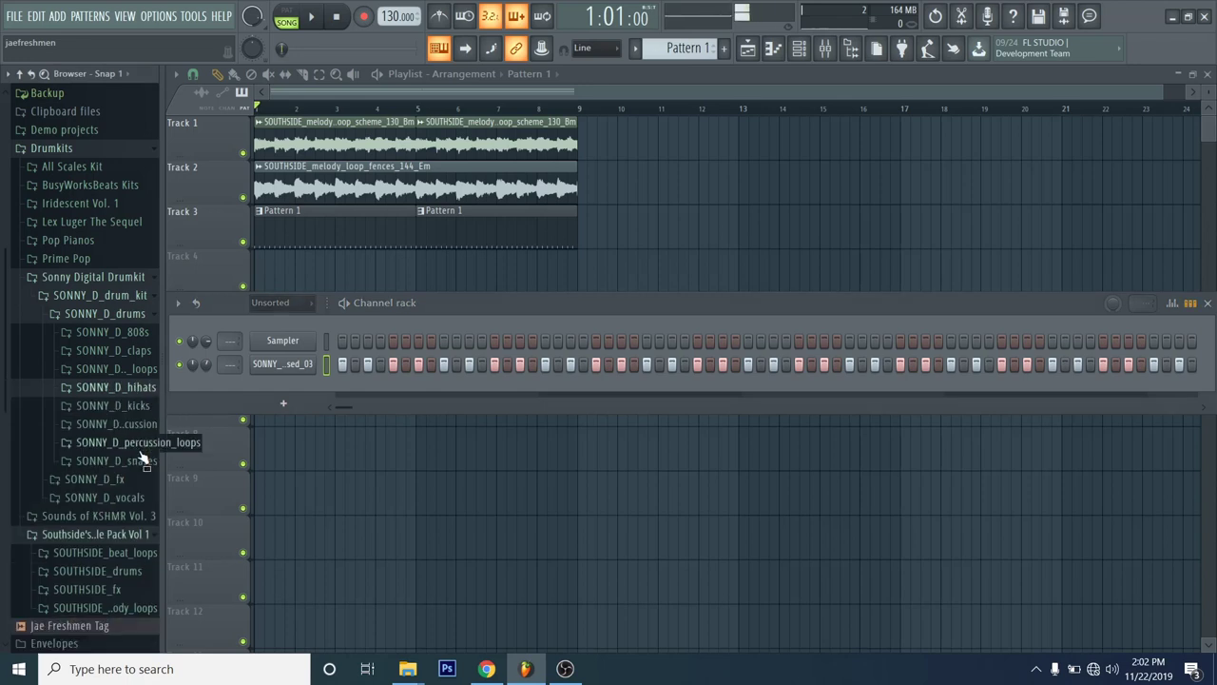
click(134, 460)
drag(134, 404, 497, 390)
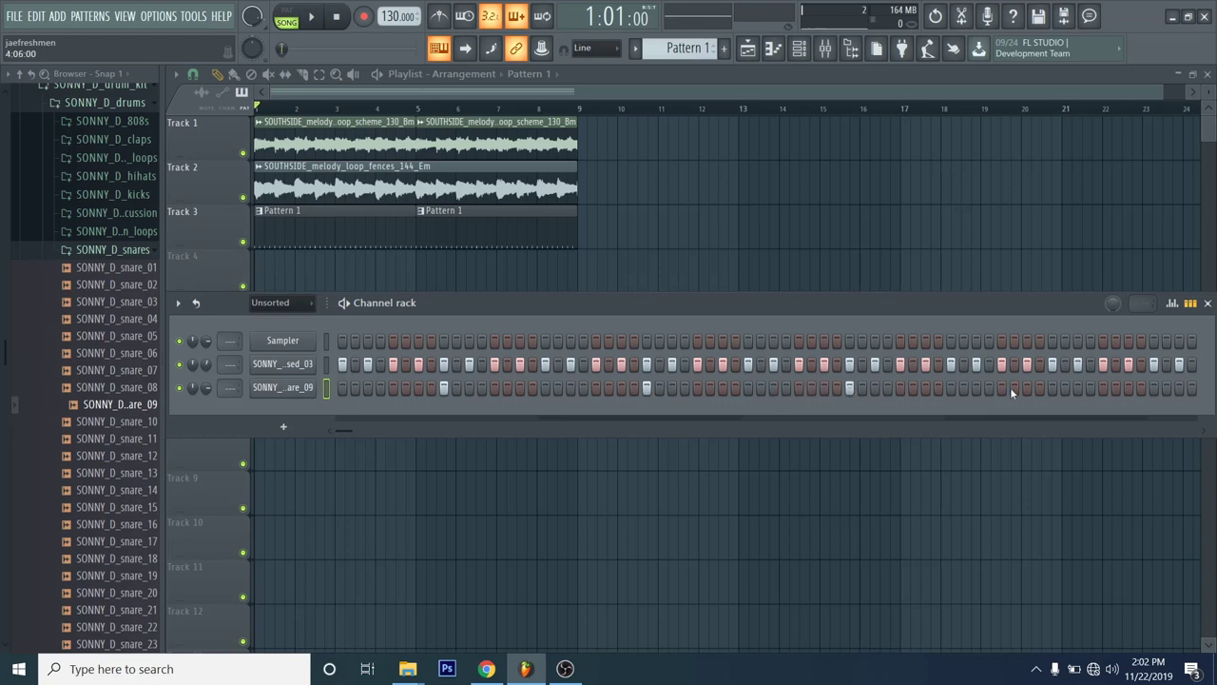
Step: Add SONNY_D_kick_04 as a new channel, adjust its kick steps, and play the beat
click(131, 194)
click(123, 280)
click(127, 264)
drag(126, 263, 256, 414)
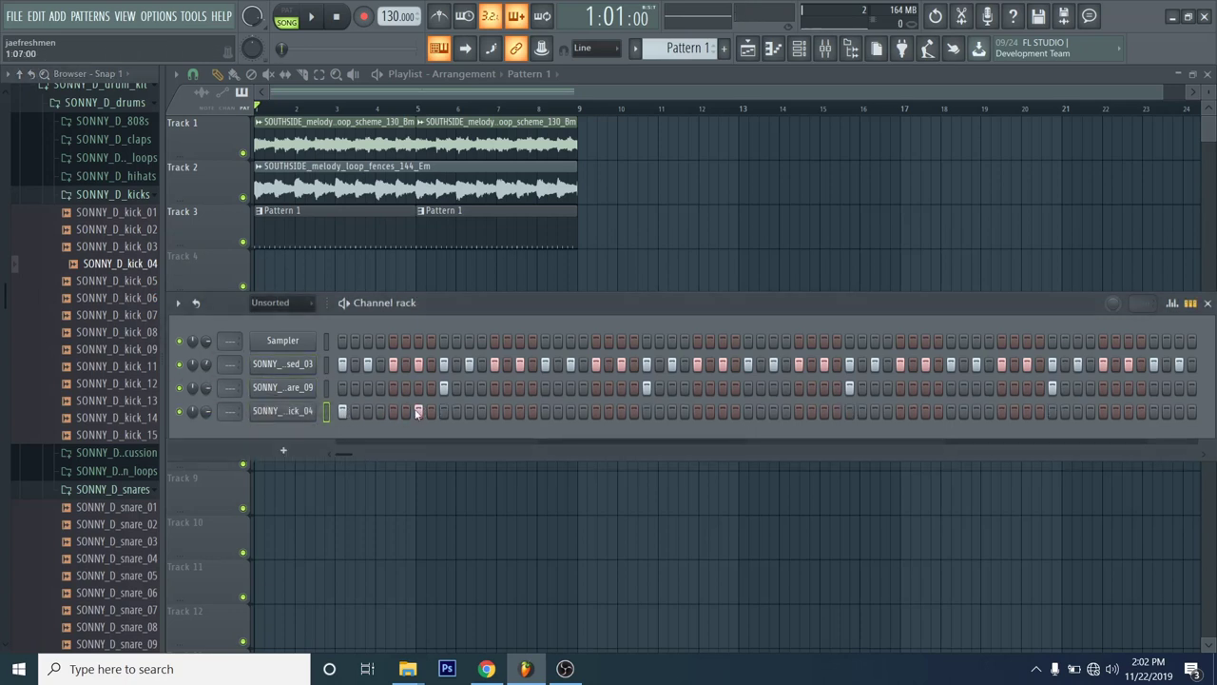
click(611, 410)
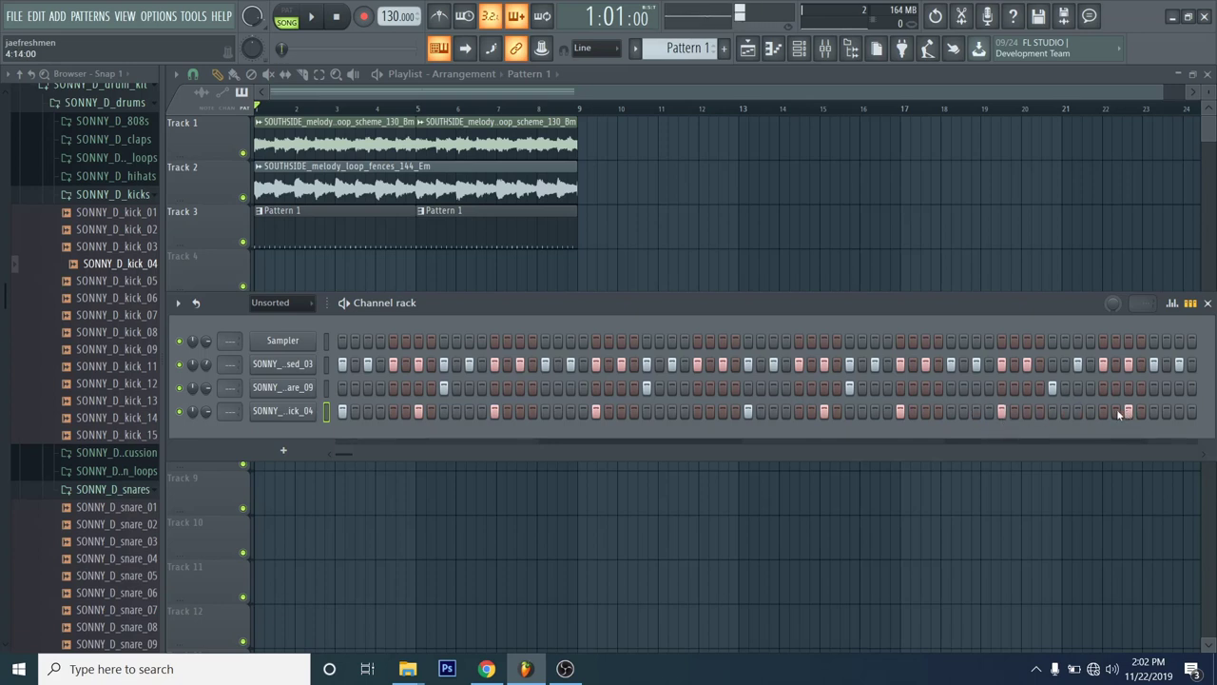
key(space)
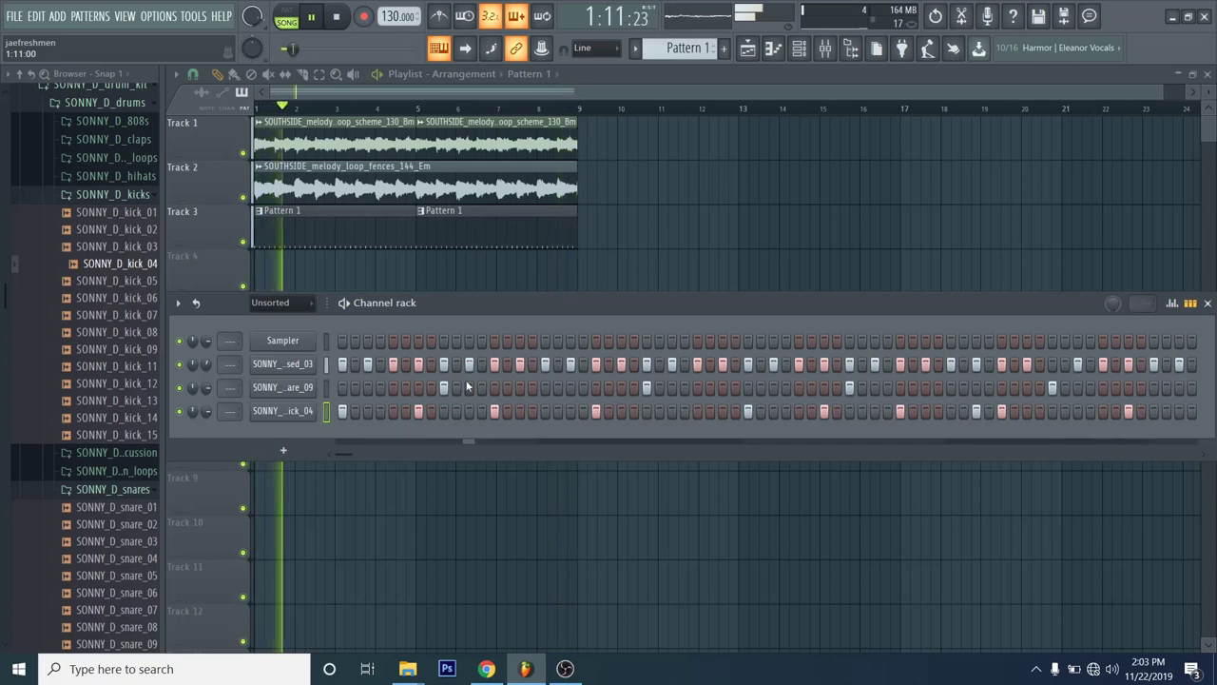
Step: Add 808 Alkaline from BusyWorksBeats Kits > 808 Science Drums as a new channel
key(space)
click(114, 121)
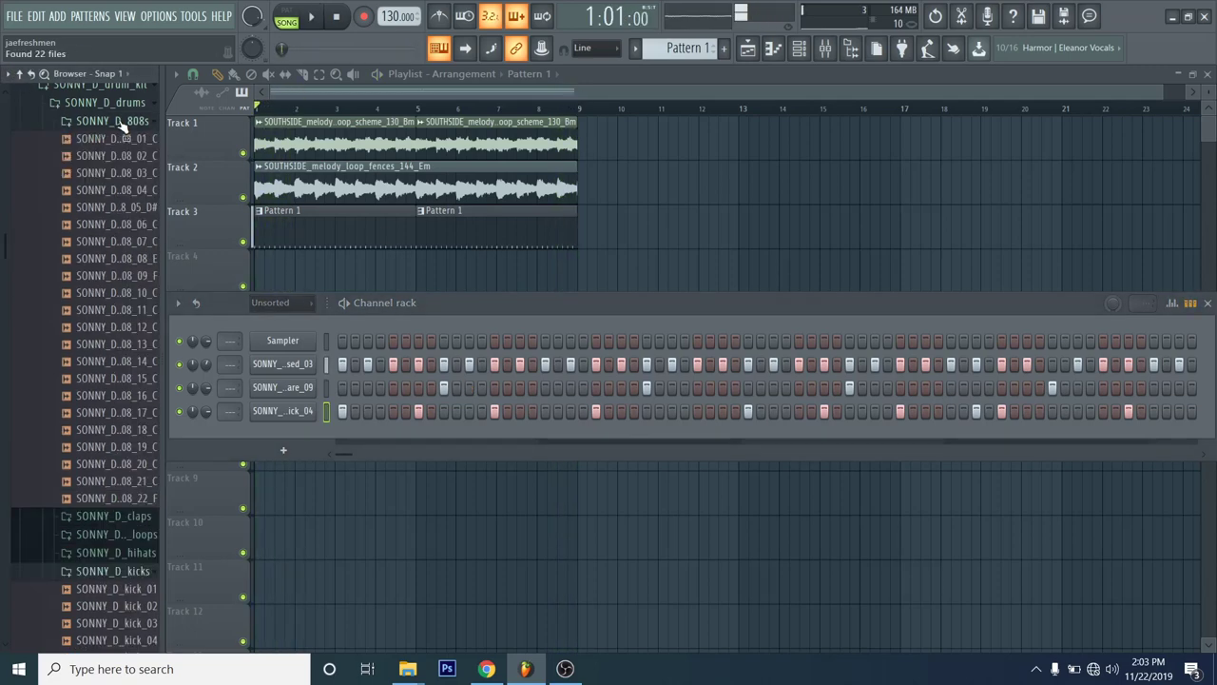
scroll(95, 171, up, 3)
scroll(101, 179, up, 4)
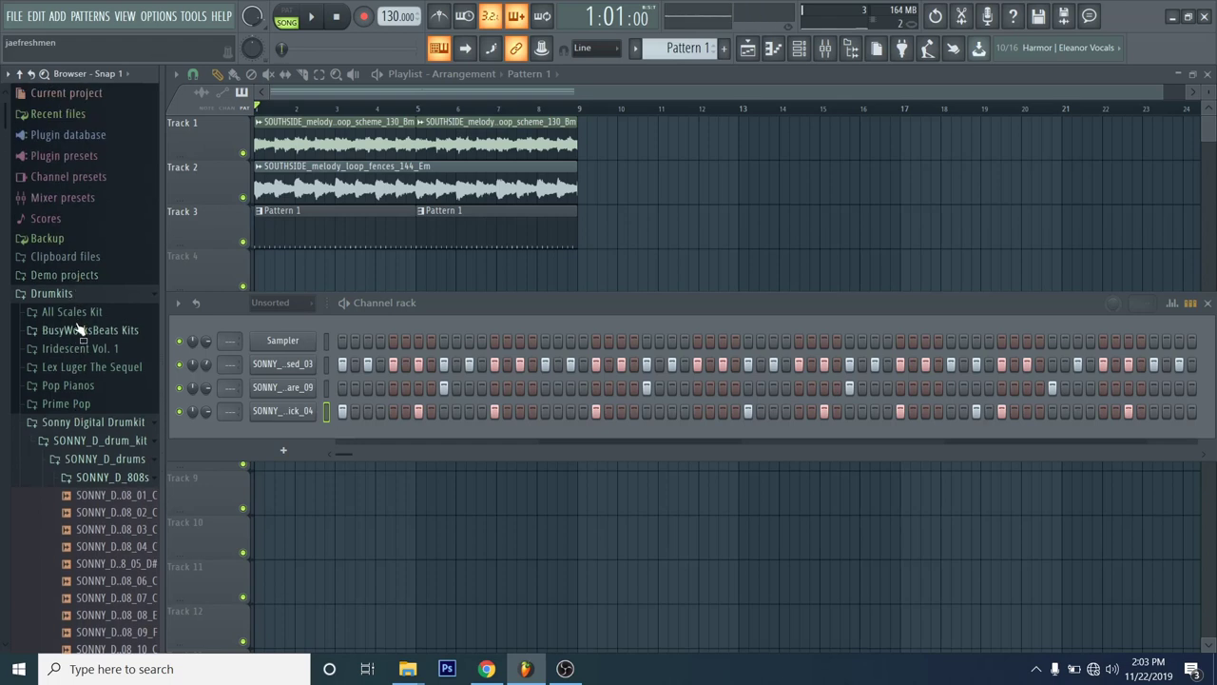
click(93, 330)
click(98, 350)
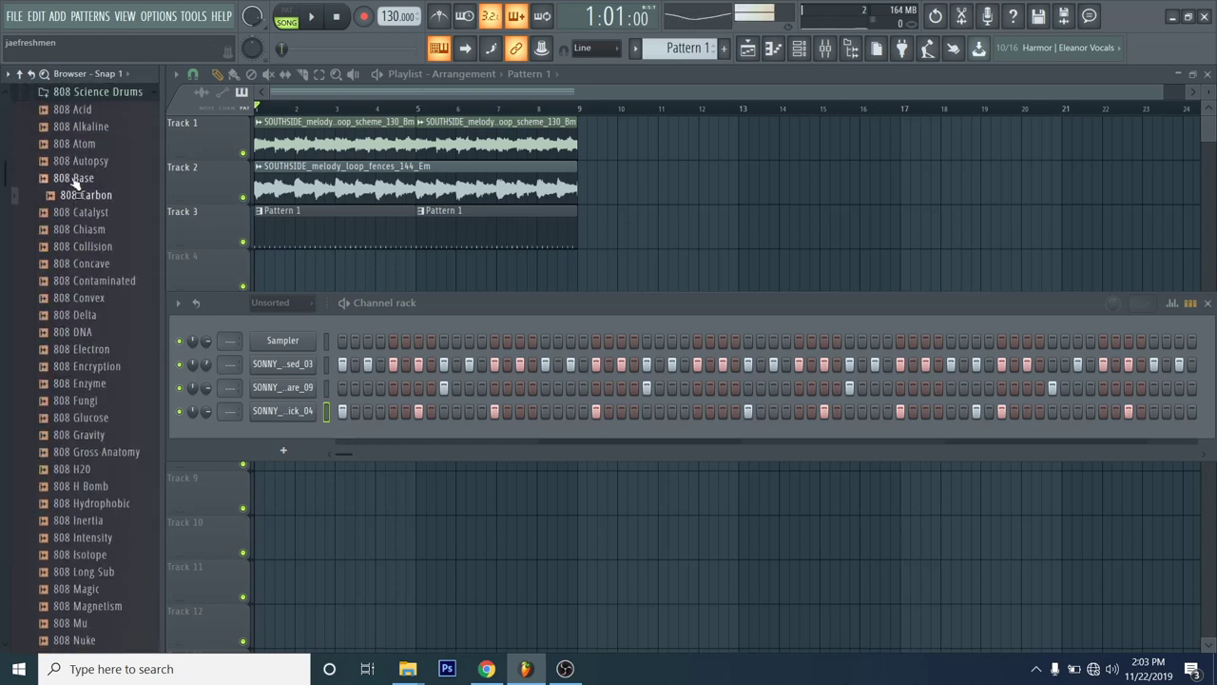
click(95, 127)
drag(95, 127, 300, 433)
Step: Copy the kick channel's step pattern and paste it onto the 808 Alkaline channel
right_click(255, 407)
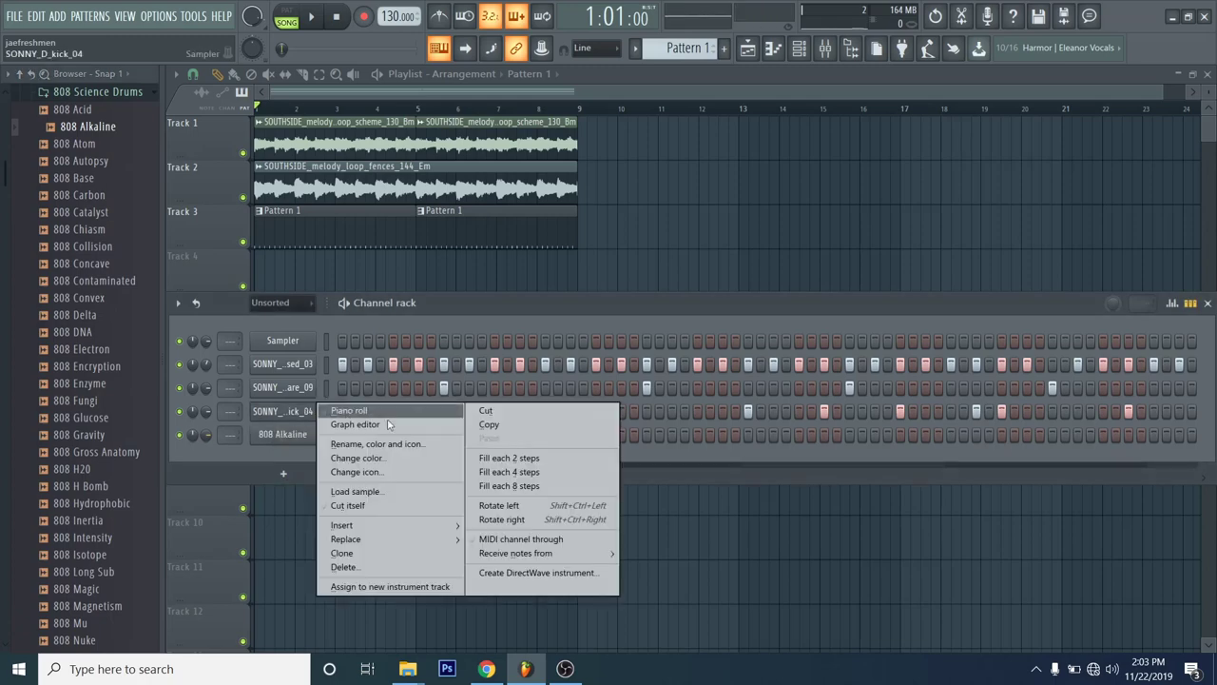
click(547, 427)
right_click(288, 436)
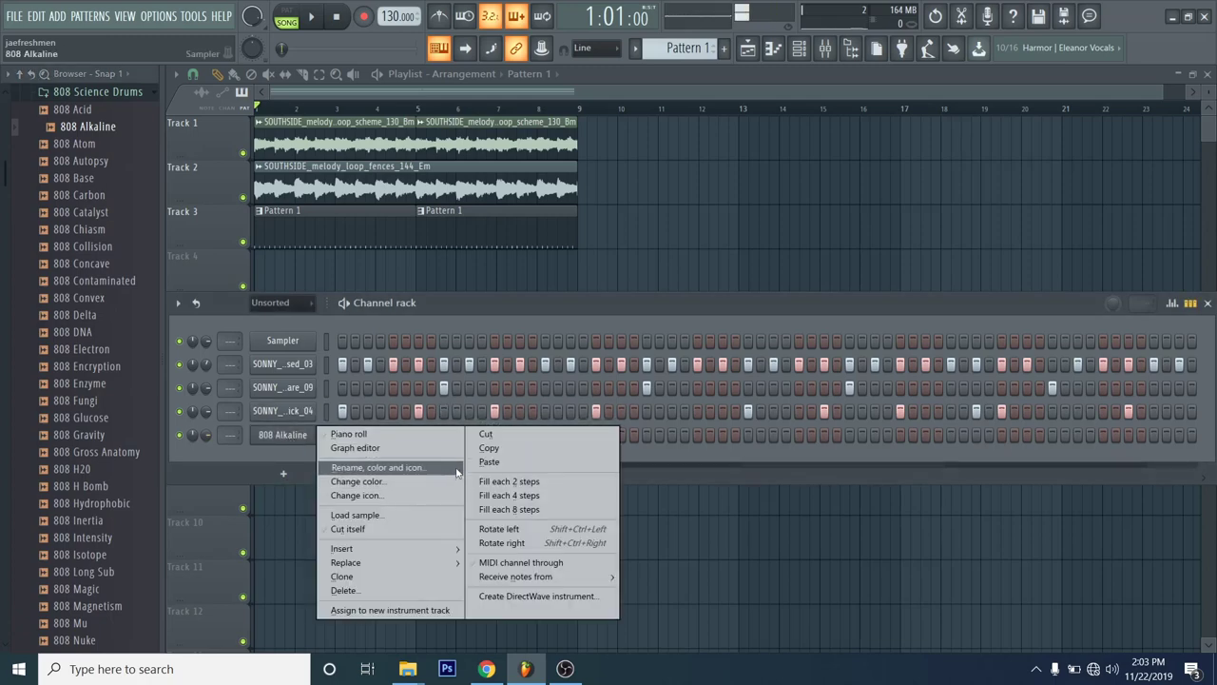
click(547, 465)
Step: Enable Cut self in the 808 Alkaline channel settings
click(310, 440)
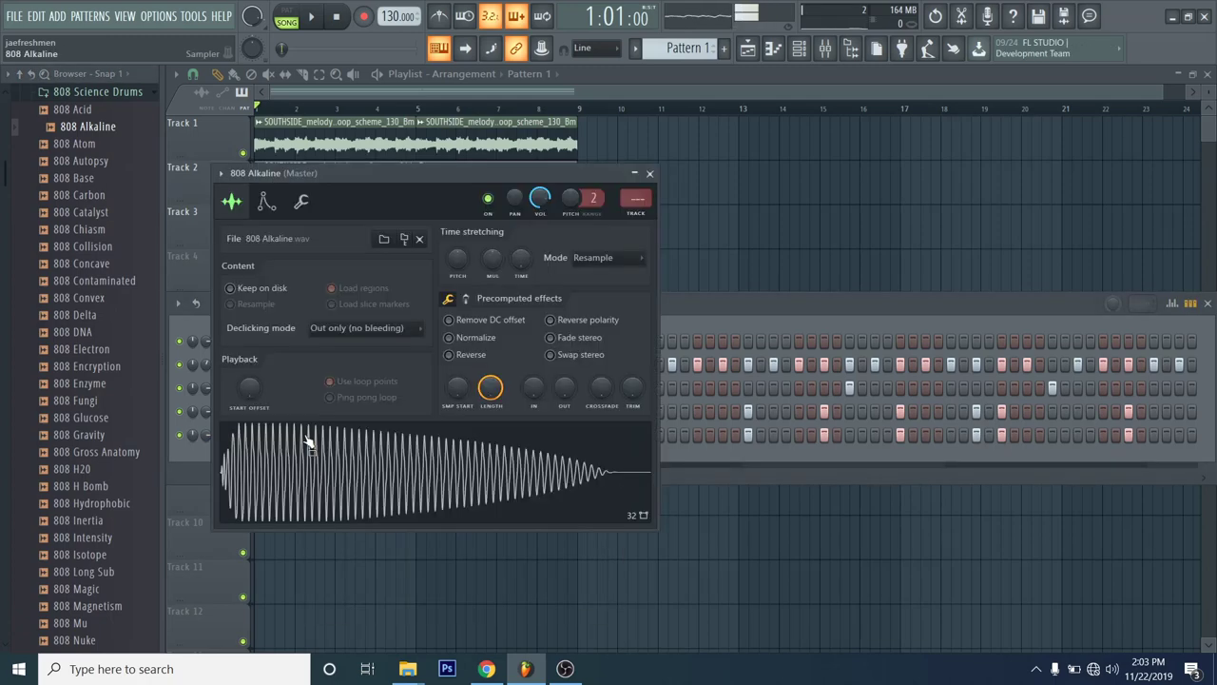
right_click(451, 452)
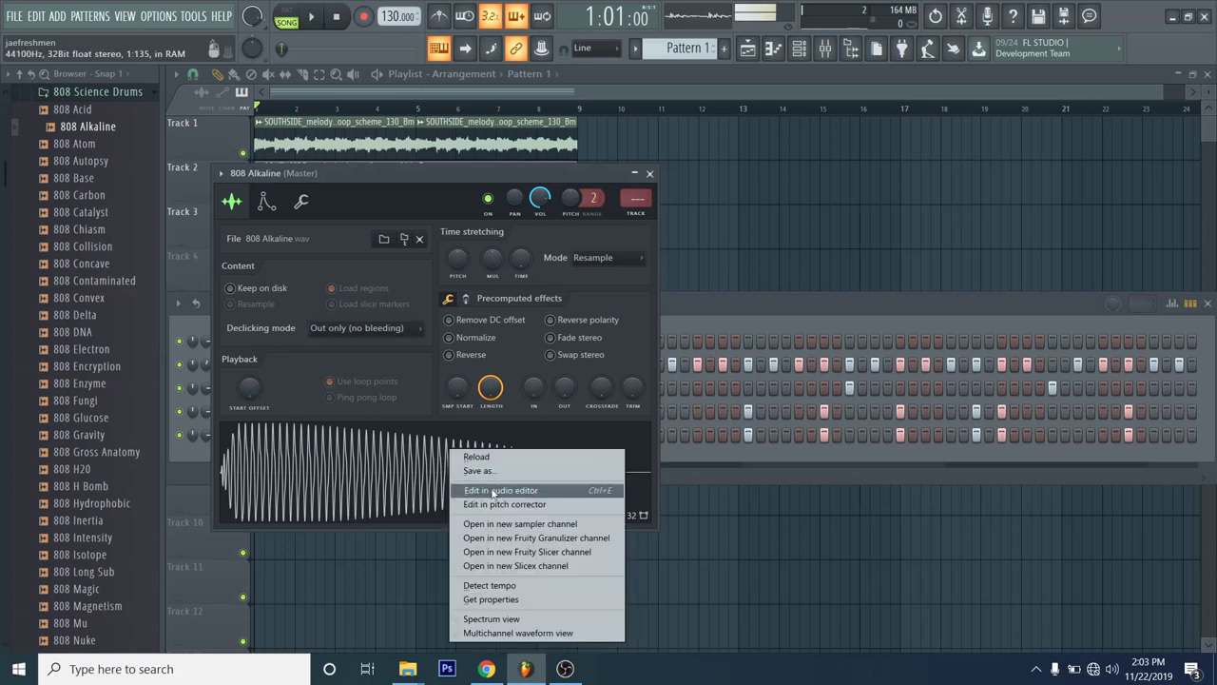
click(409, 396)
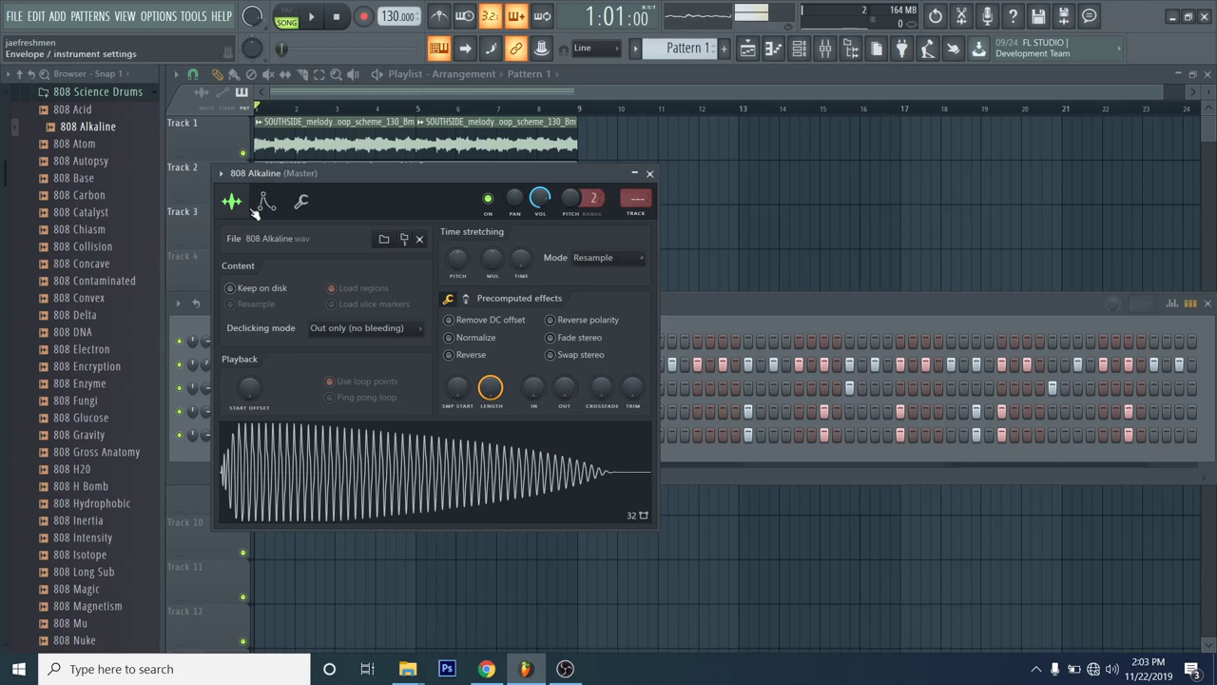
click(302, 201)
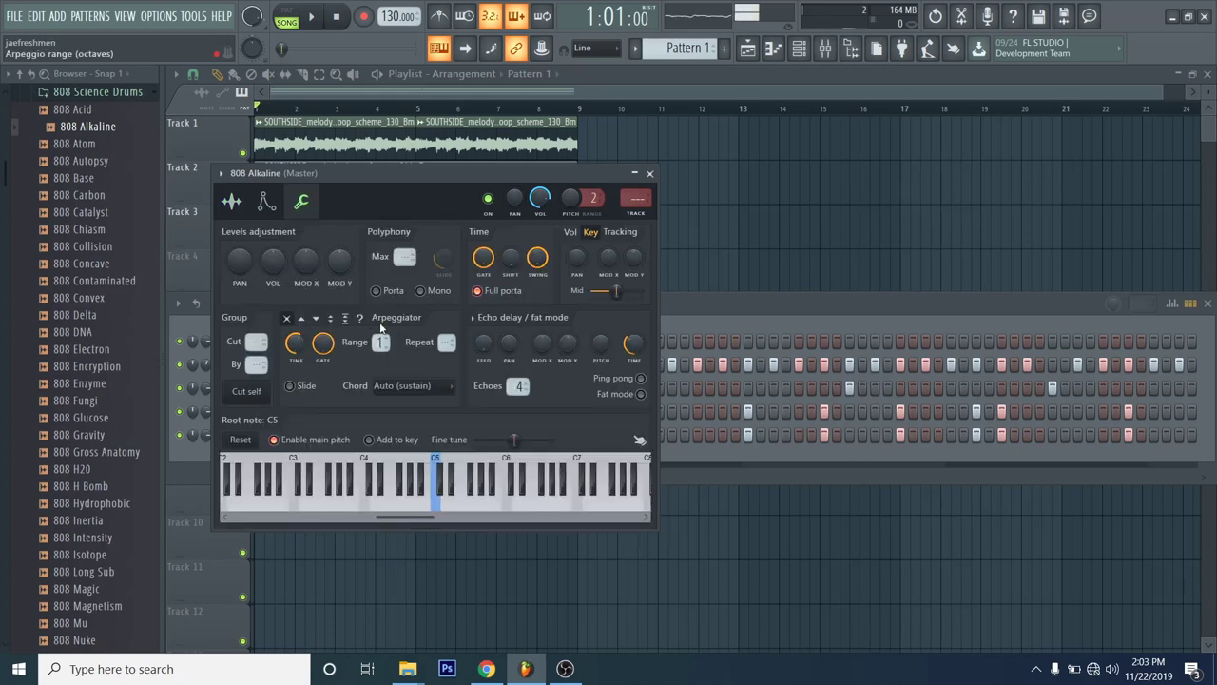
click(247, 390)
click(651, 174)
click(282, 434)
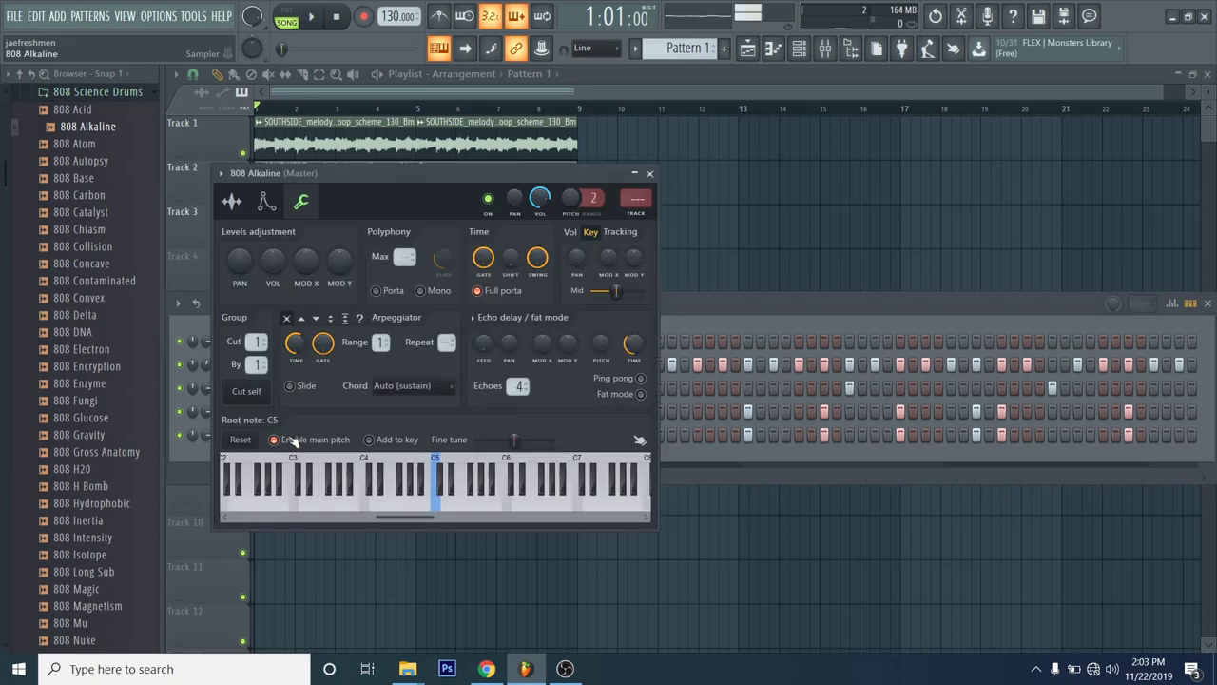
click(298, 451)
right_click(298, 451)
Step: Open the 808 Alkaline notes in the piano roll and audition the pattern
click(342, 433)
key(space)
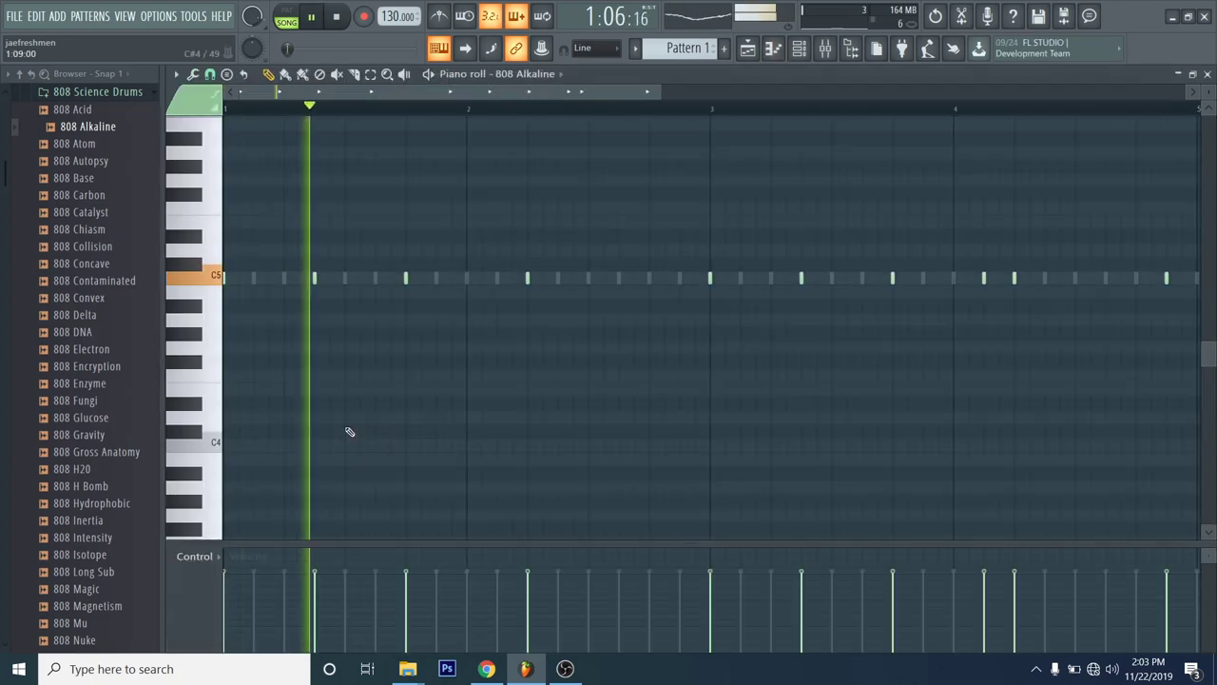
key(space)
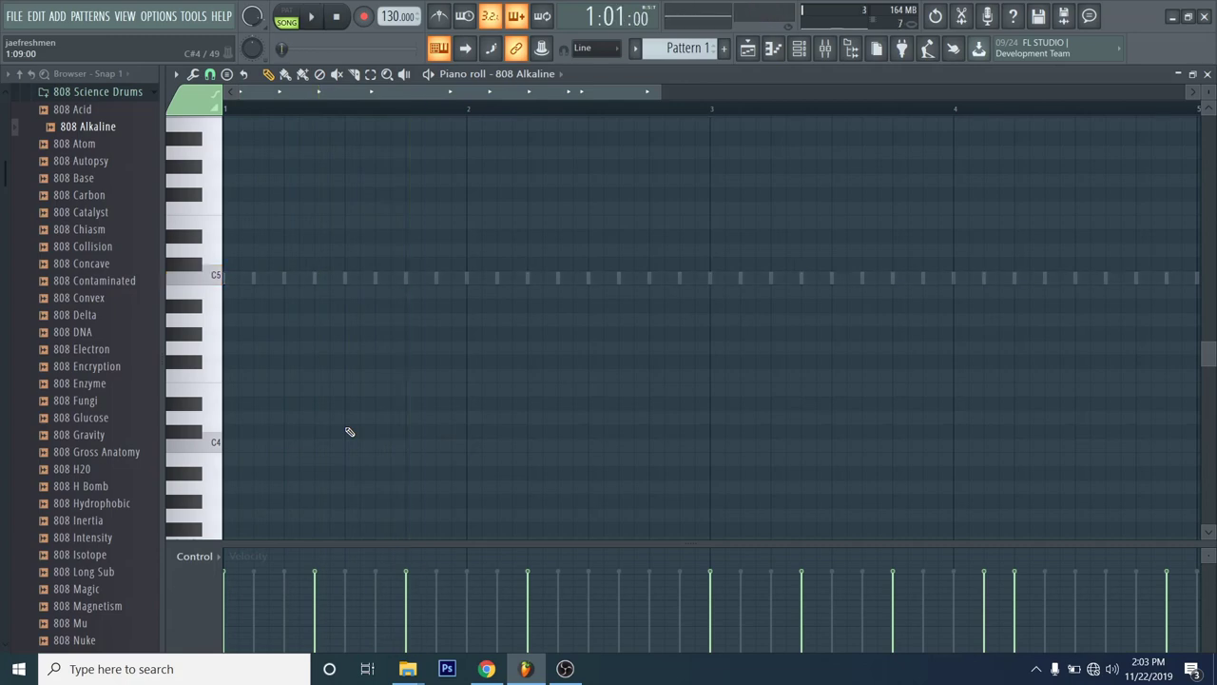
scroll(402, 353, up, 5)
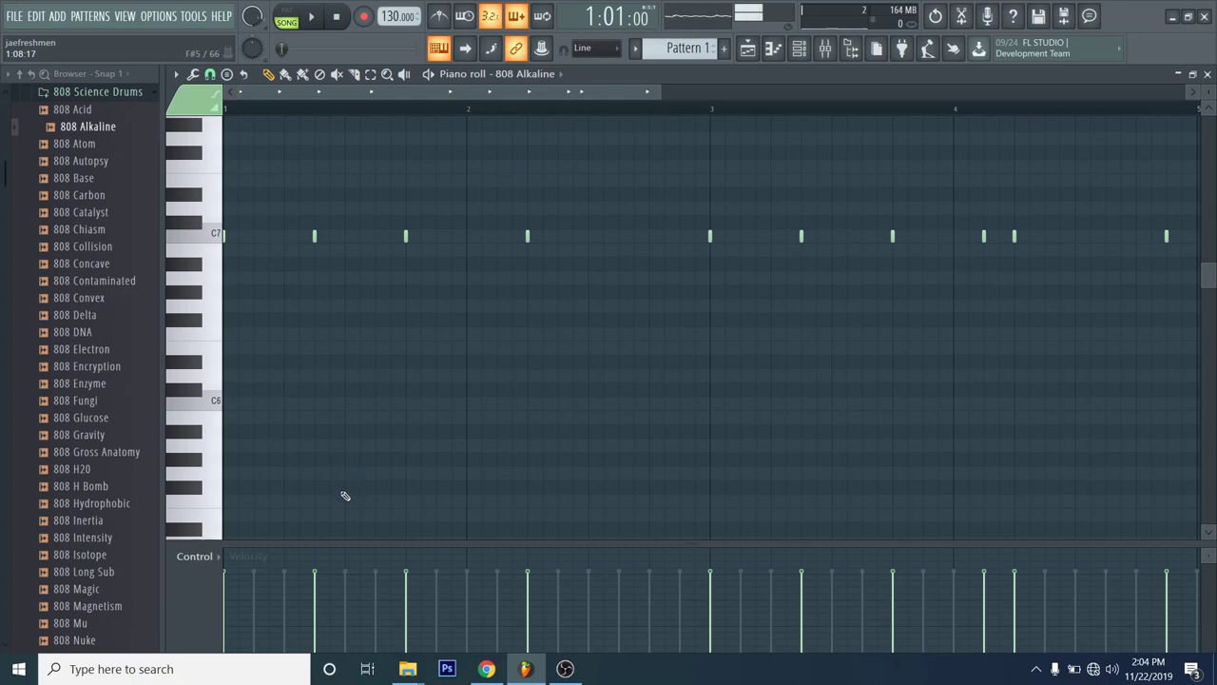
key(space)
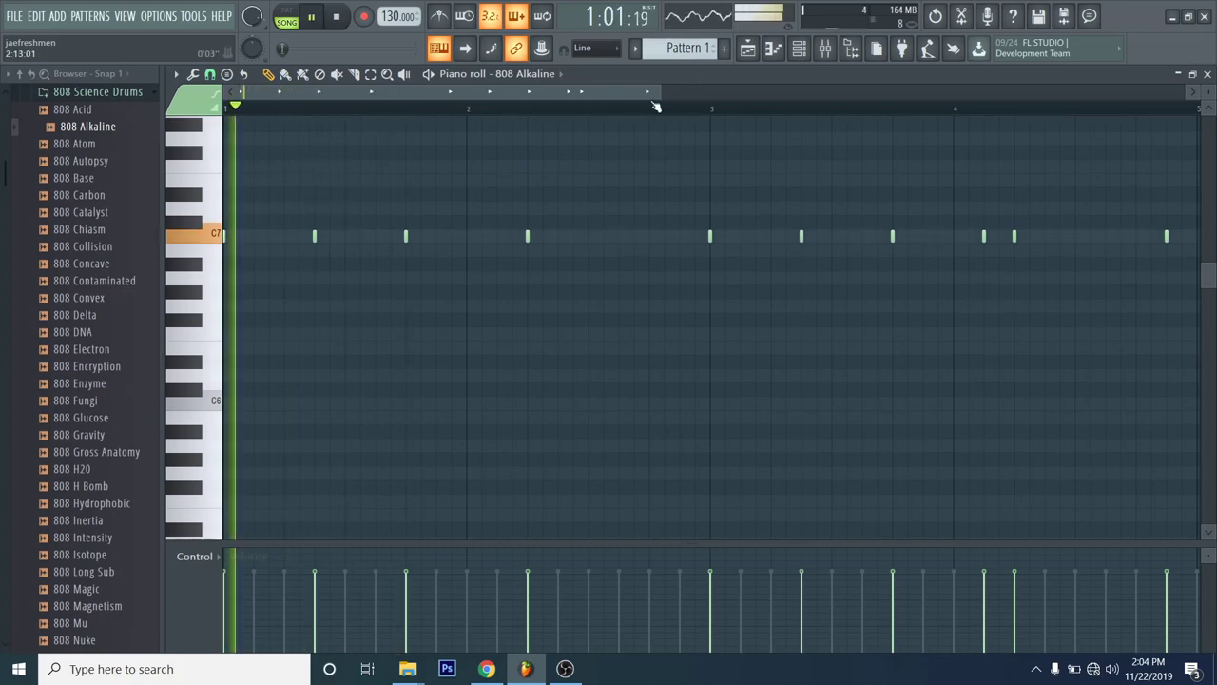
key(space)
drag(651, 92, 808, 123)
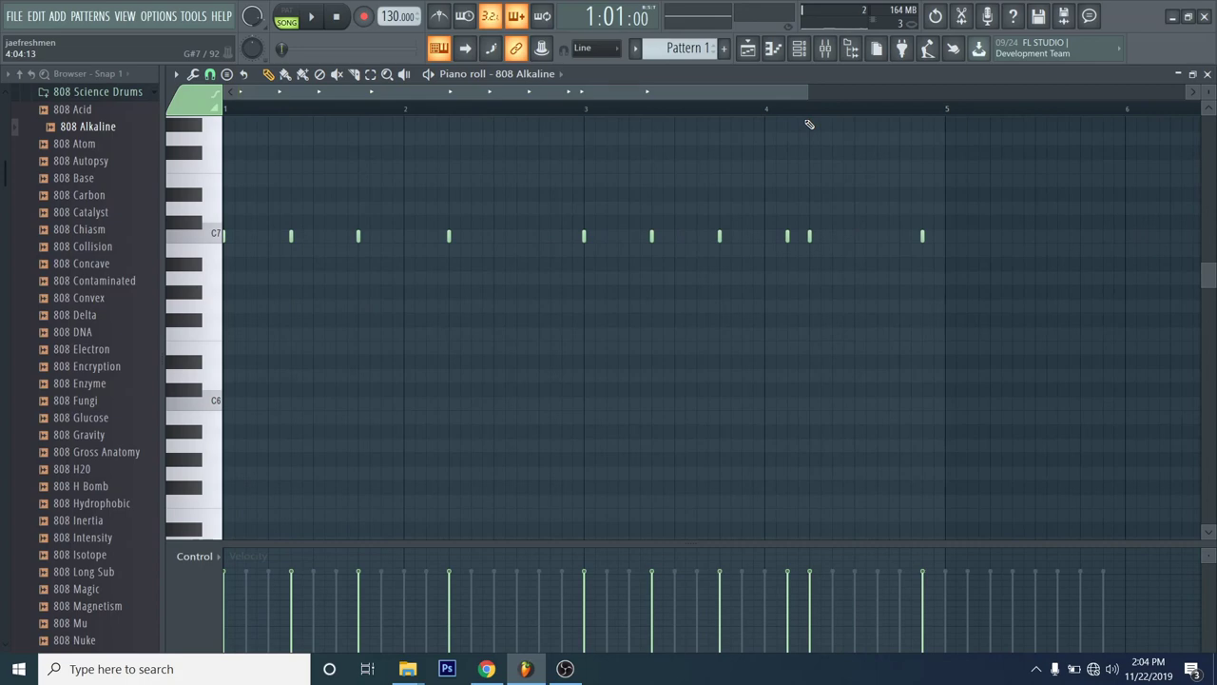
Step: Raise the 808 notes semitone by semitone while auditioning, then drop them an octave
key(shift+Up)
key(space)
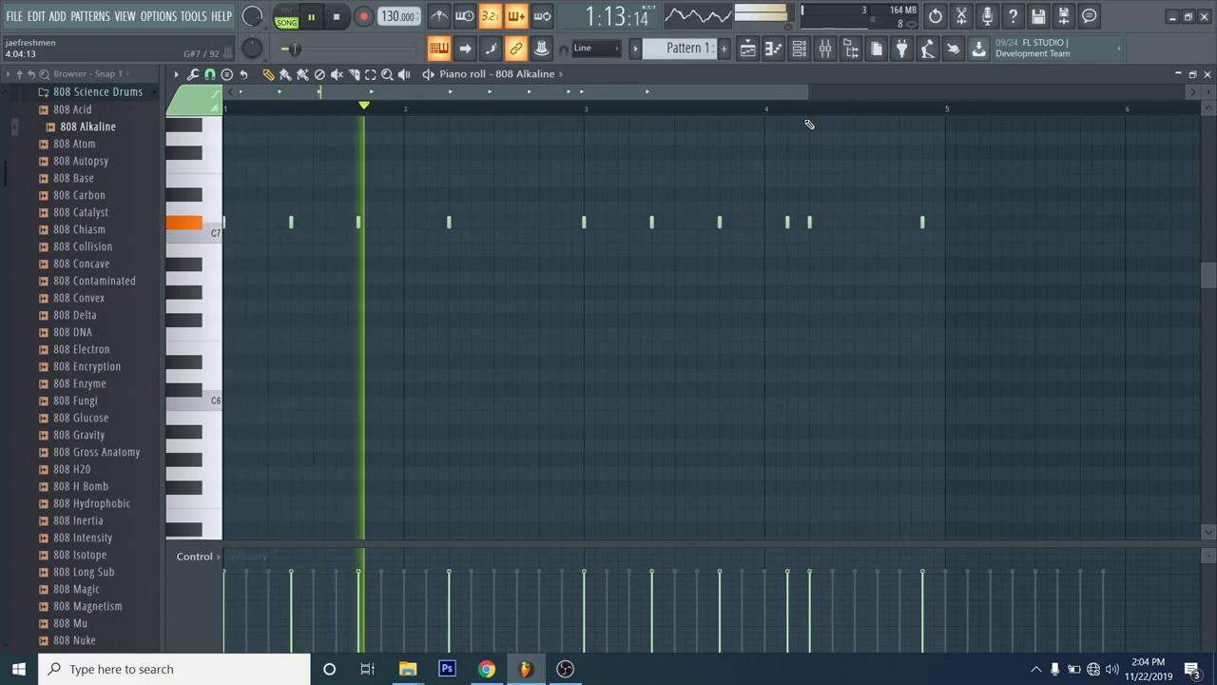
key(space)
scroll(809, 124, up, 2)
key(shift+Up)
key(space)
key(space)
key(shift+Up)
key(space)
key(space)
key(shift+Up)
key(space)
key(space)
key(shift+Up)
key(space)
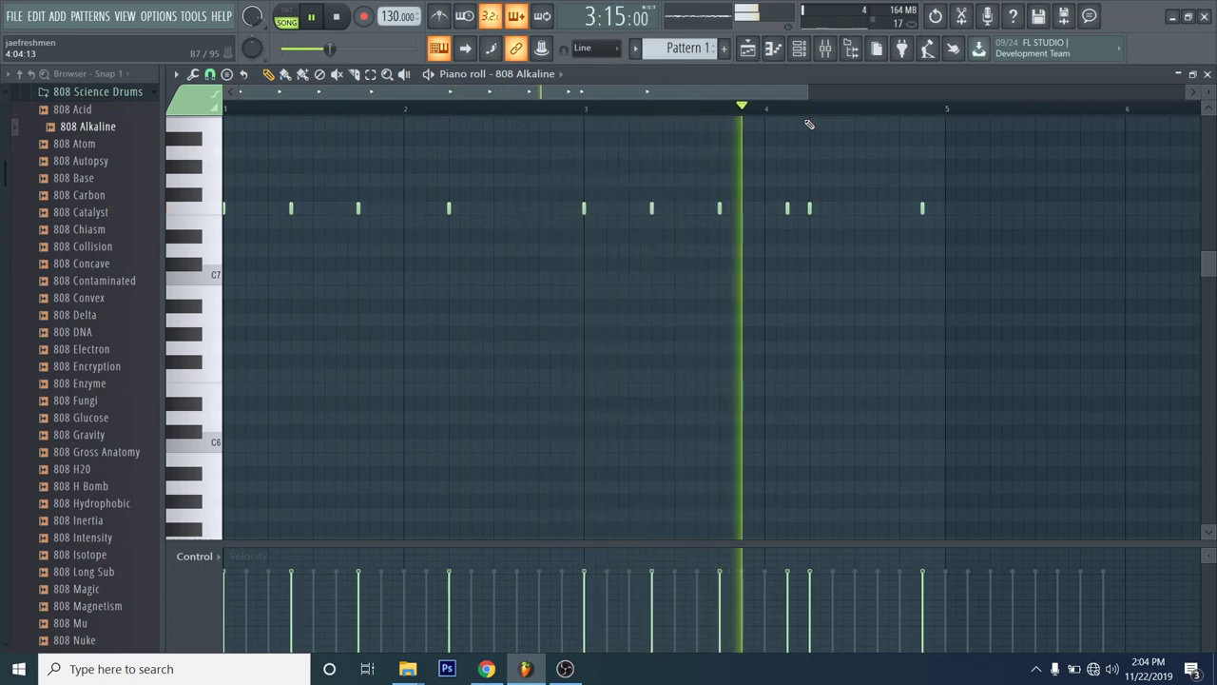
key(space)
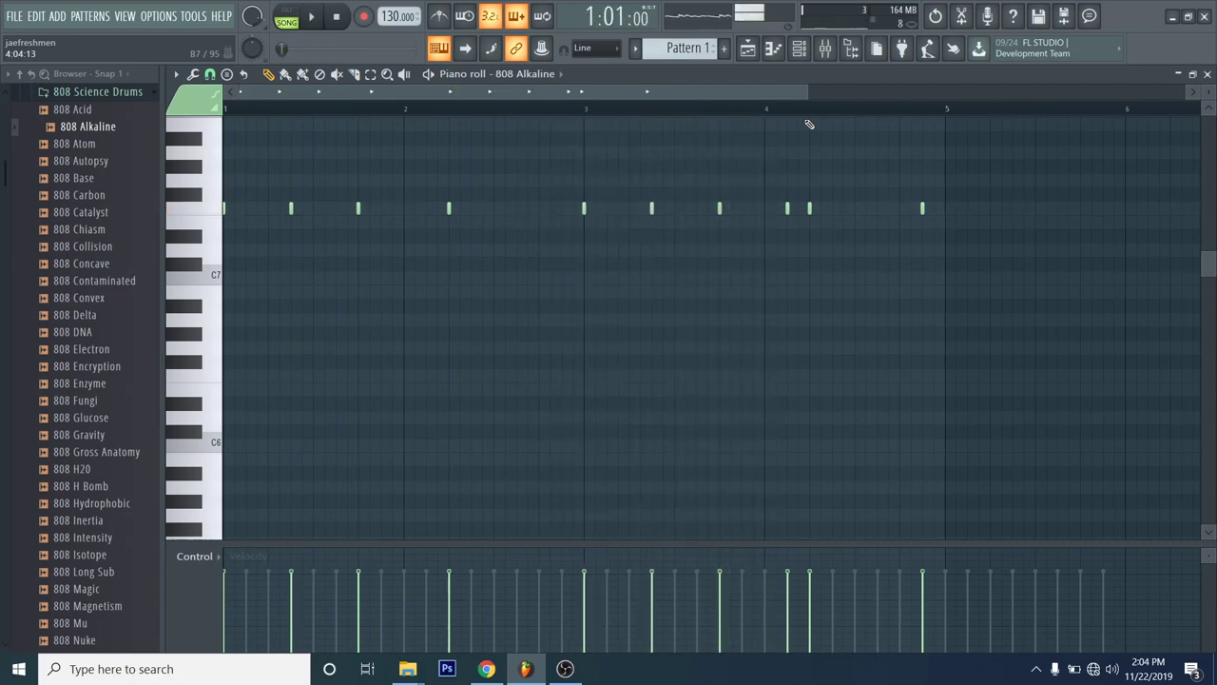
key(ctrl+Down)
key(ctrl+Down)
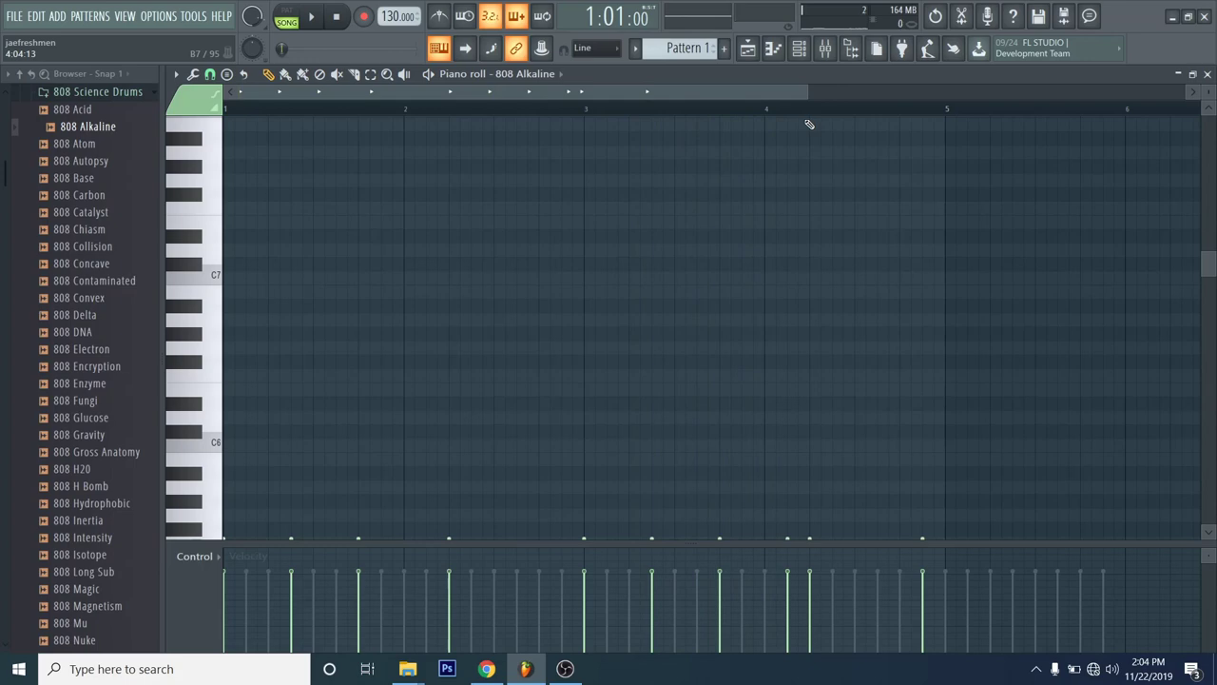
Step: Play the beat with the channel rack showing and the piano roll closed
key(space)
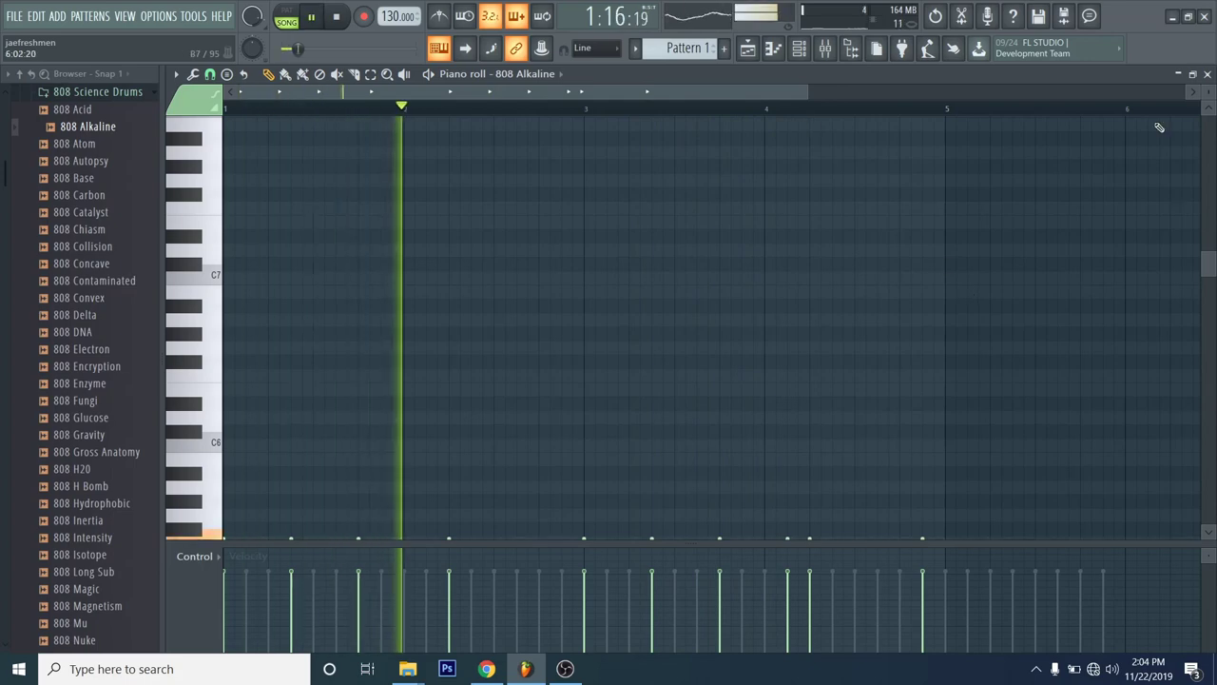
key(F6)
key(F7)
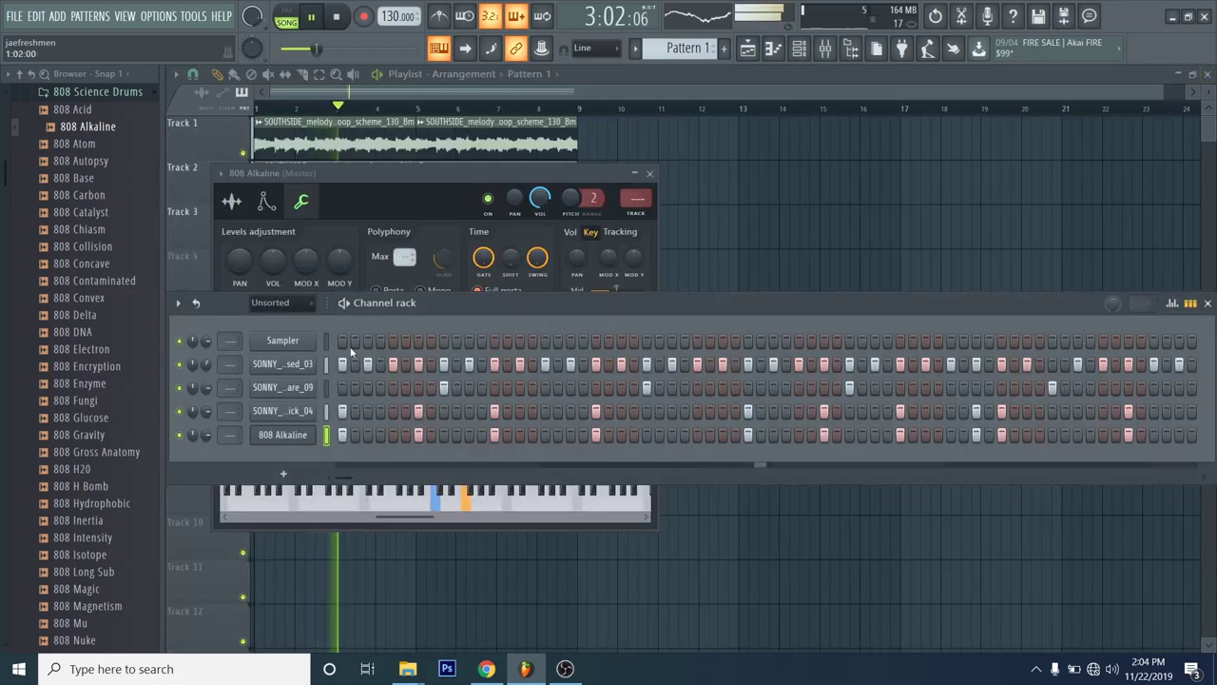
Step: Set the 808 Alkaline root note to C6, audition the beat, and close its settings
click(290, 430)
click(290, 431)
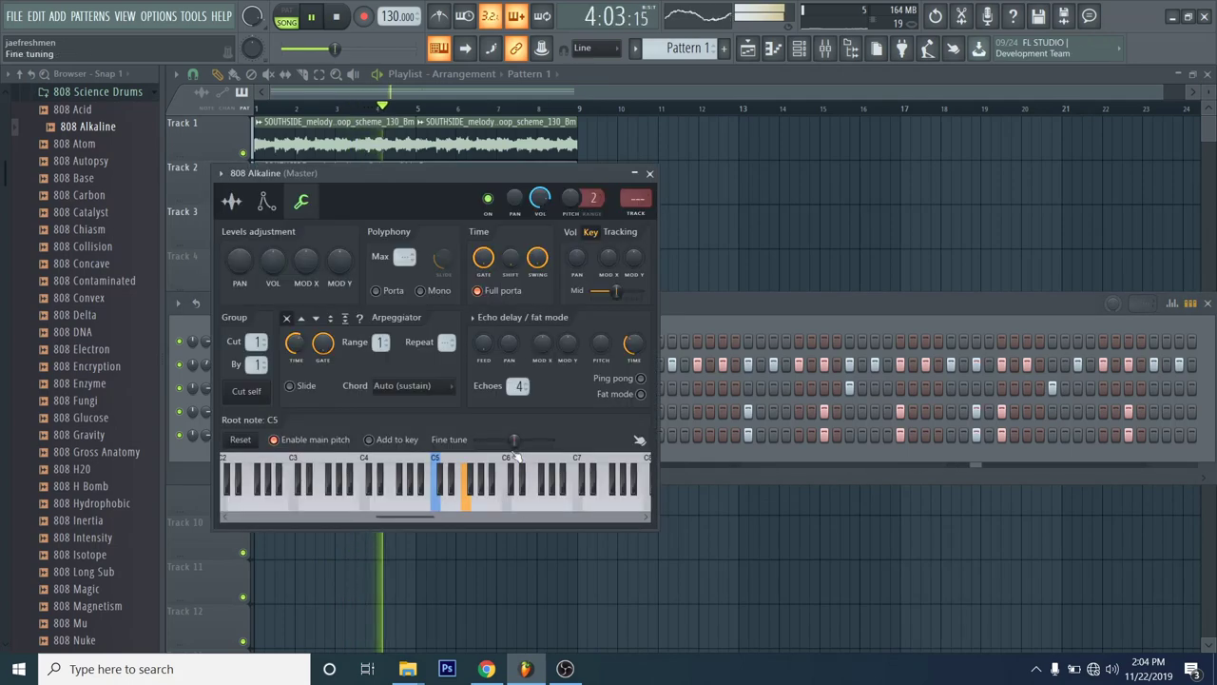
key(space)
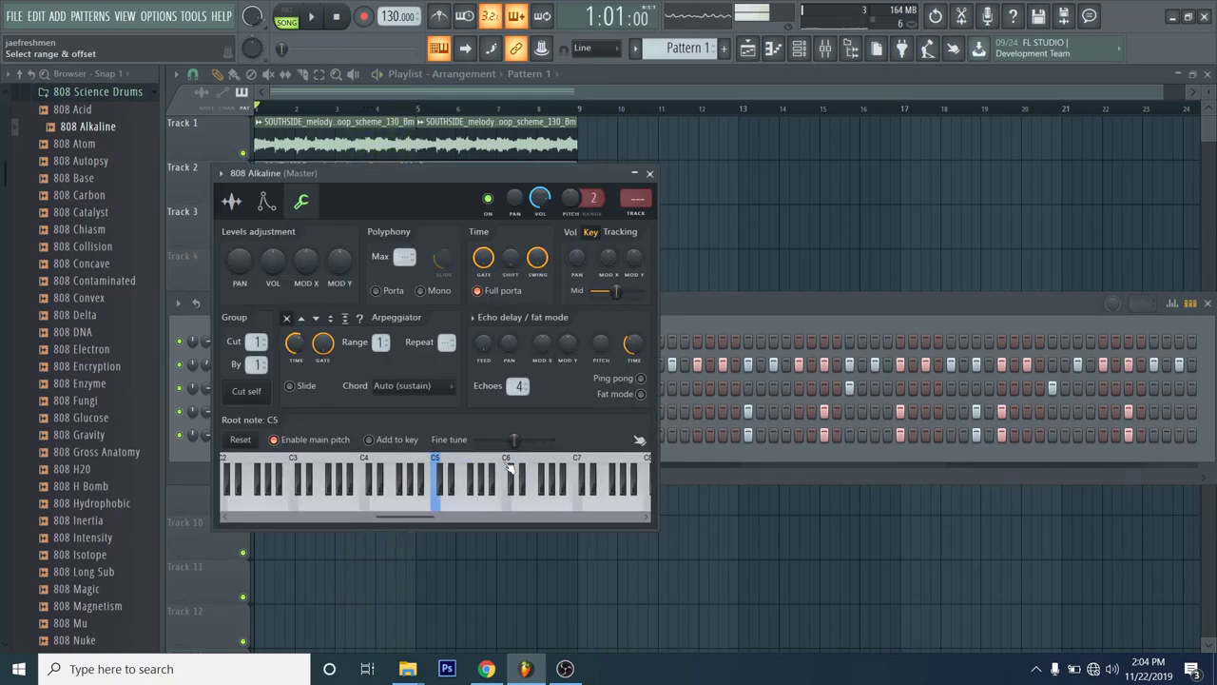
right_click(510, 466)
key(space)
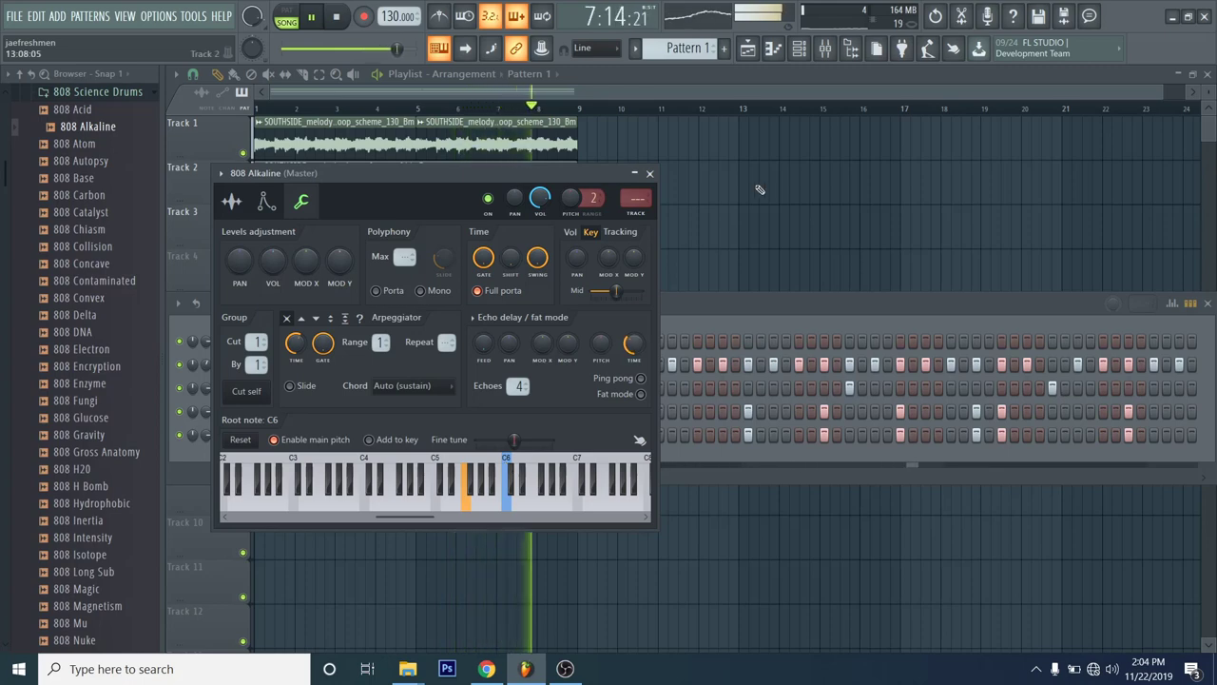
click(653, 173)
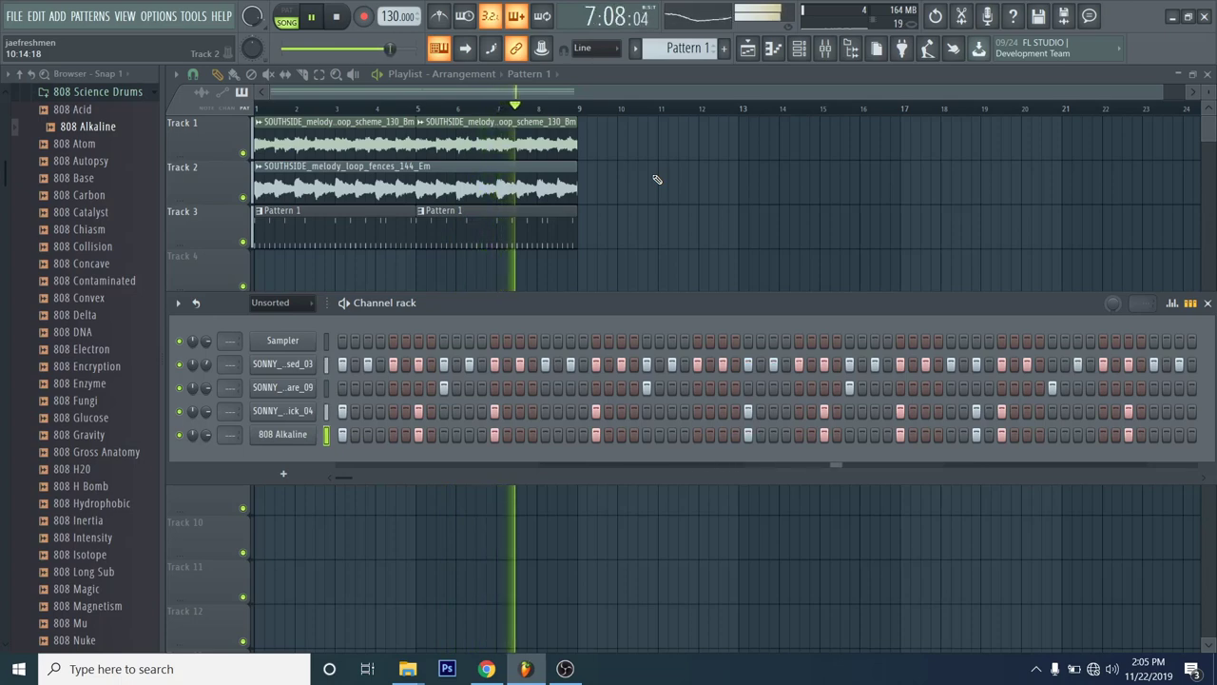
Step: Switch the Channel rack filter from Unsorted to All
key(space)
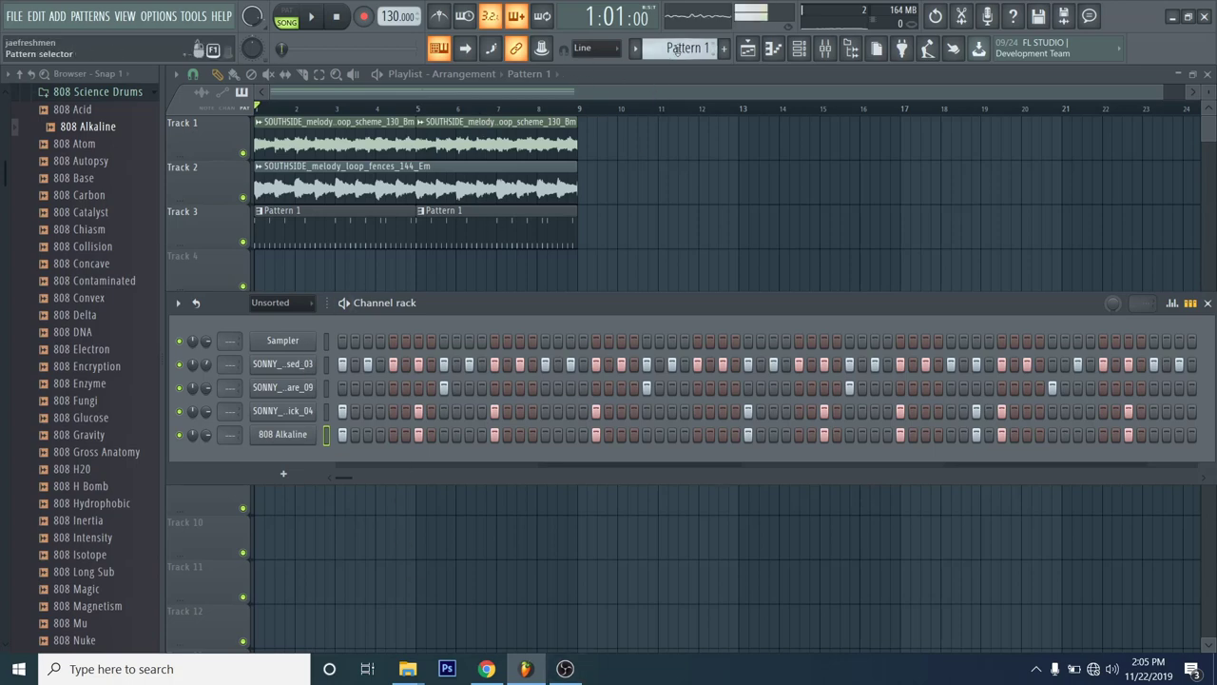
scroll(687, 52, down, 1)
scroll(688, 52, up, 1)
click(309, 304)
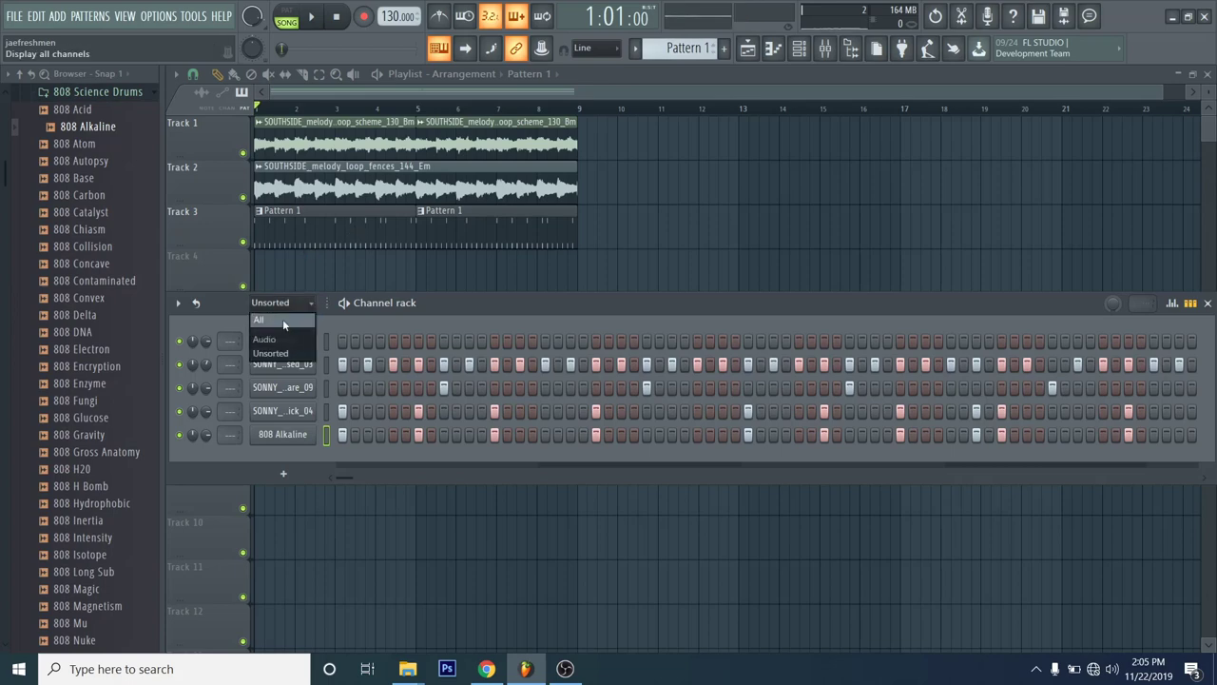
click(283, 319)
Step: Inspect the scheme melody loop's sampler settings during playback
click(282, 364)
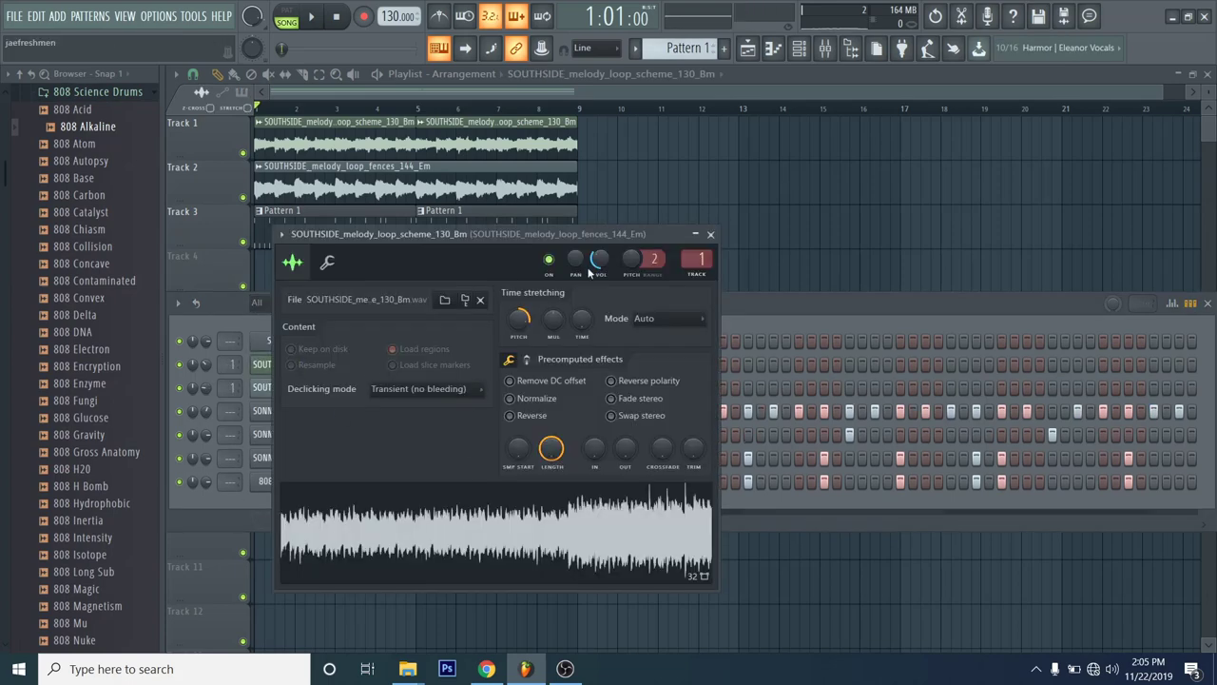
click(710, 235)
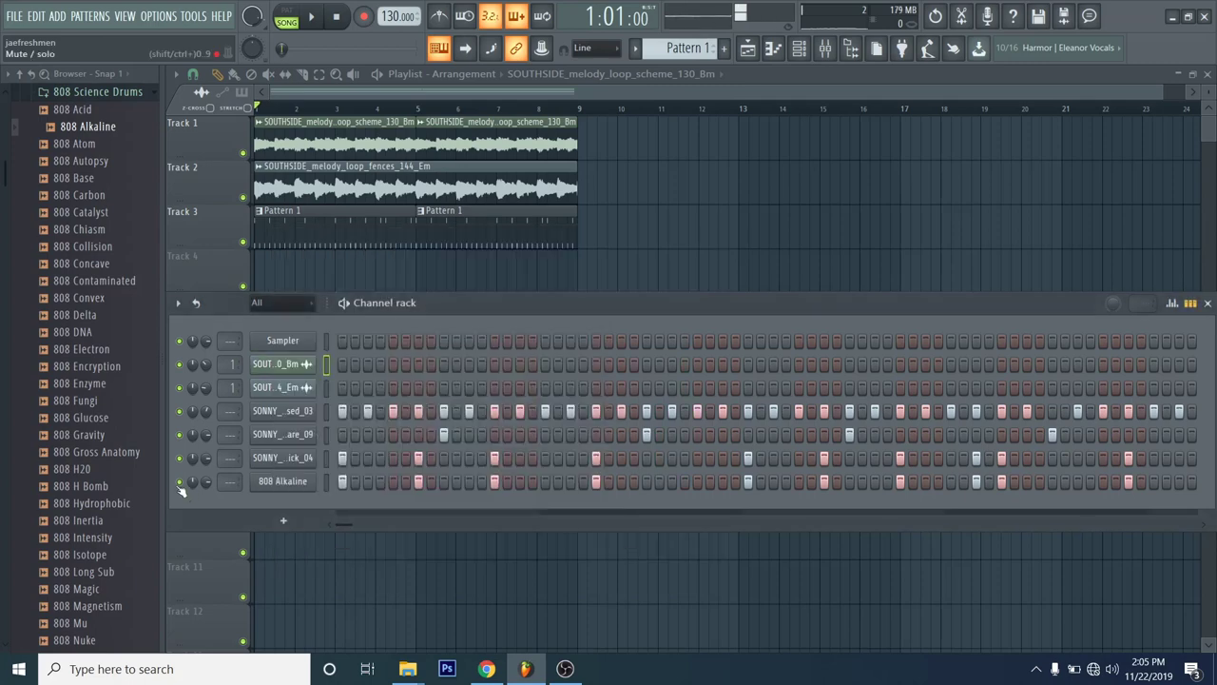
key(space)
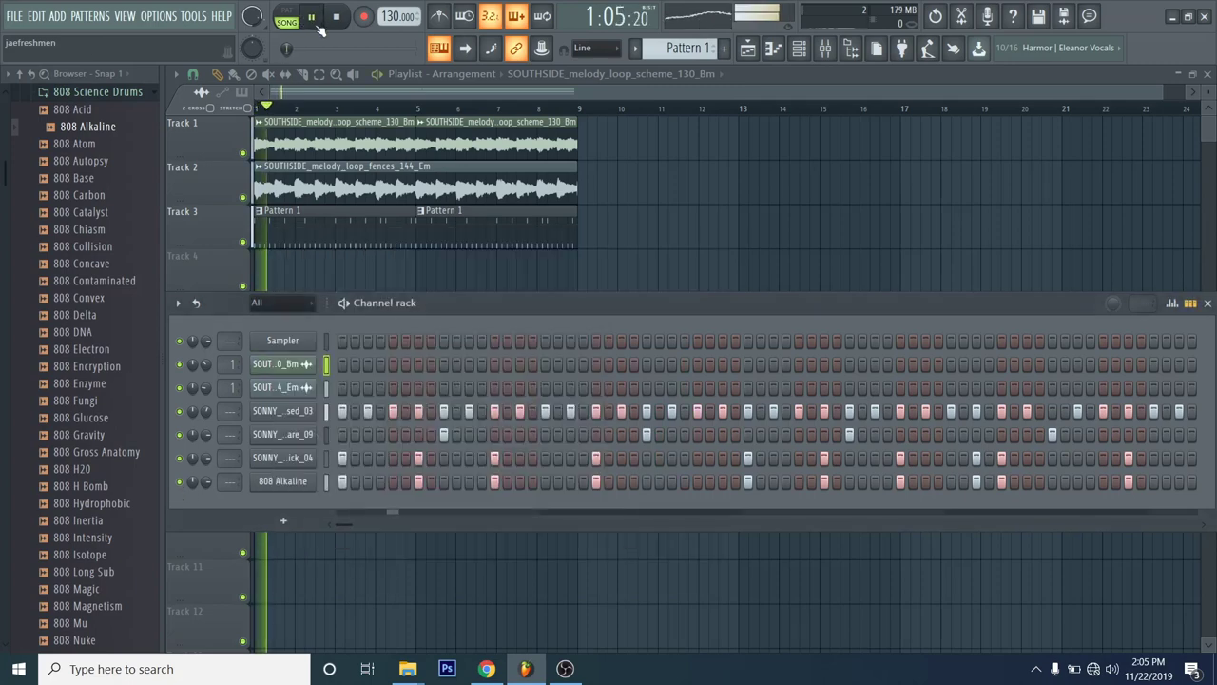
click(295, 365)
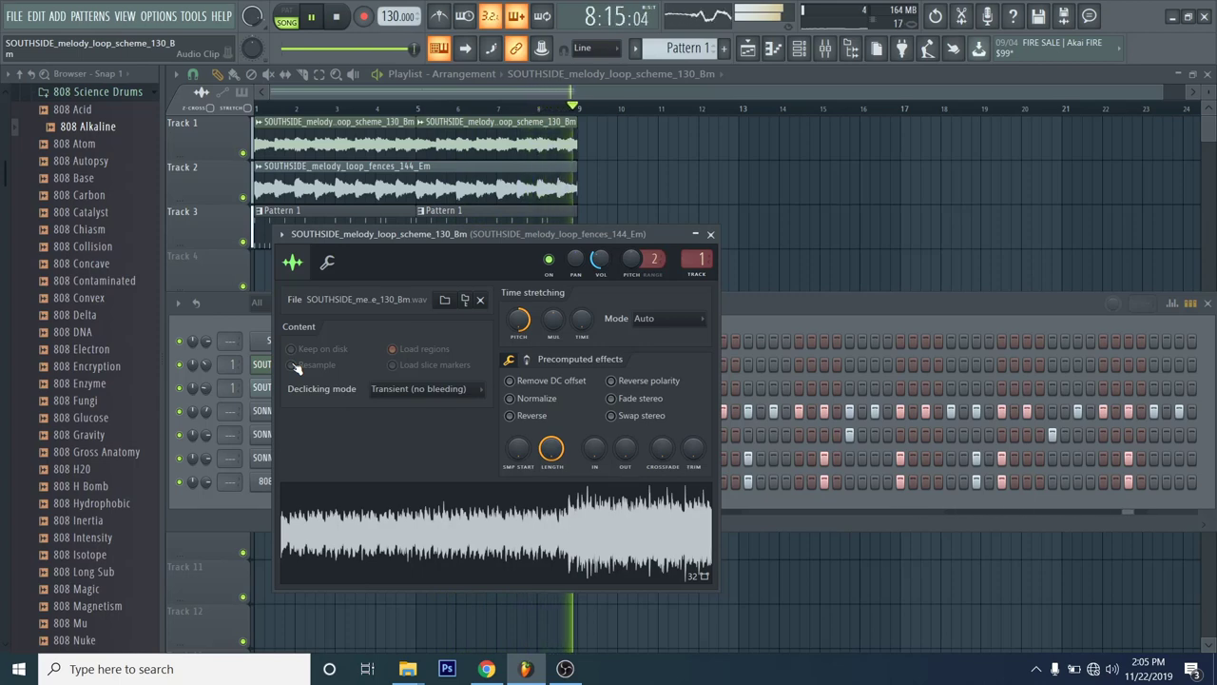
key(space)
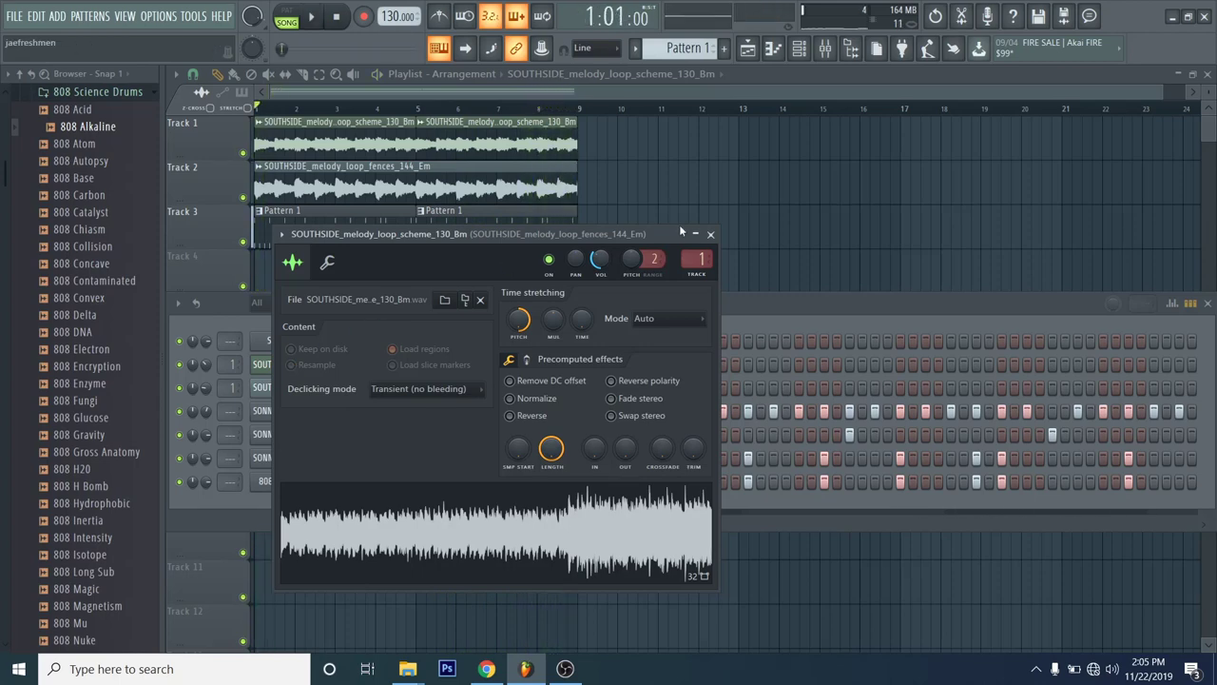
click(711, 234)
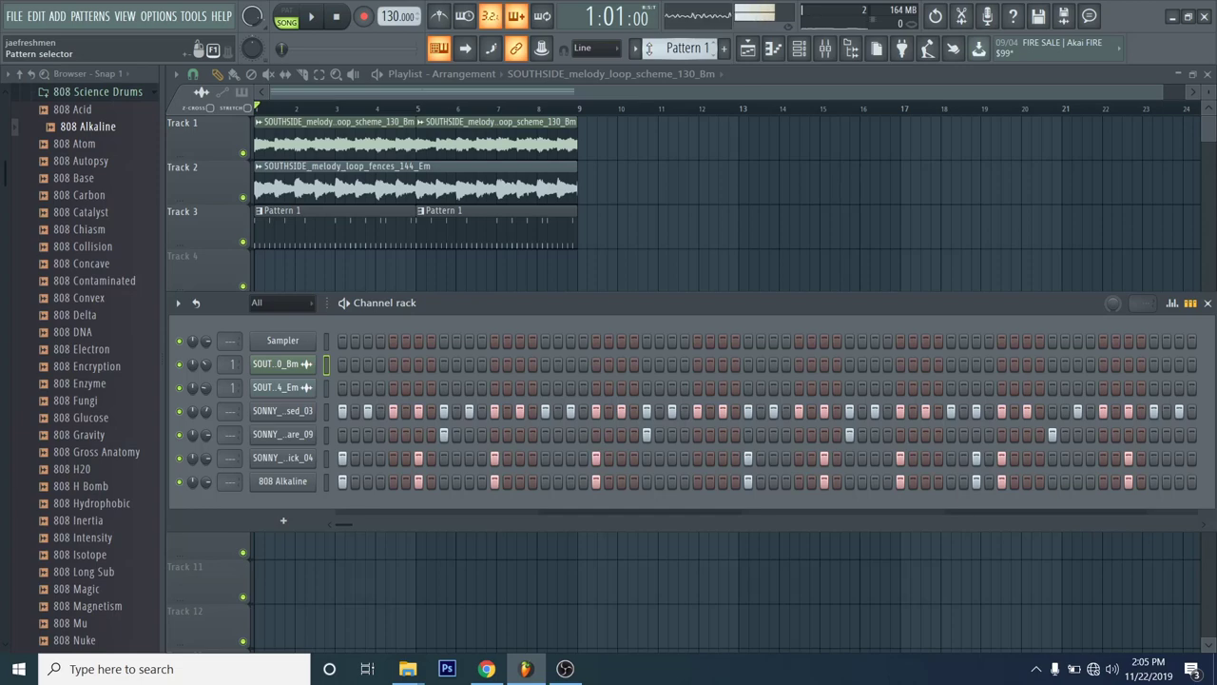
click(282, 363)
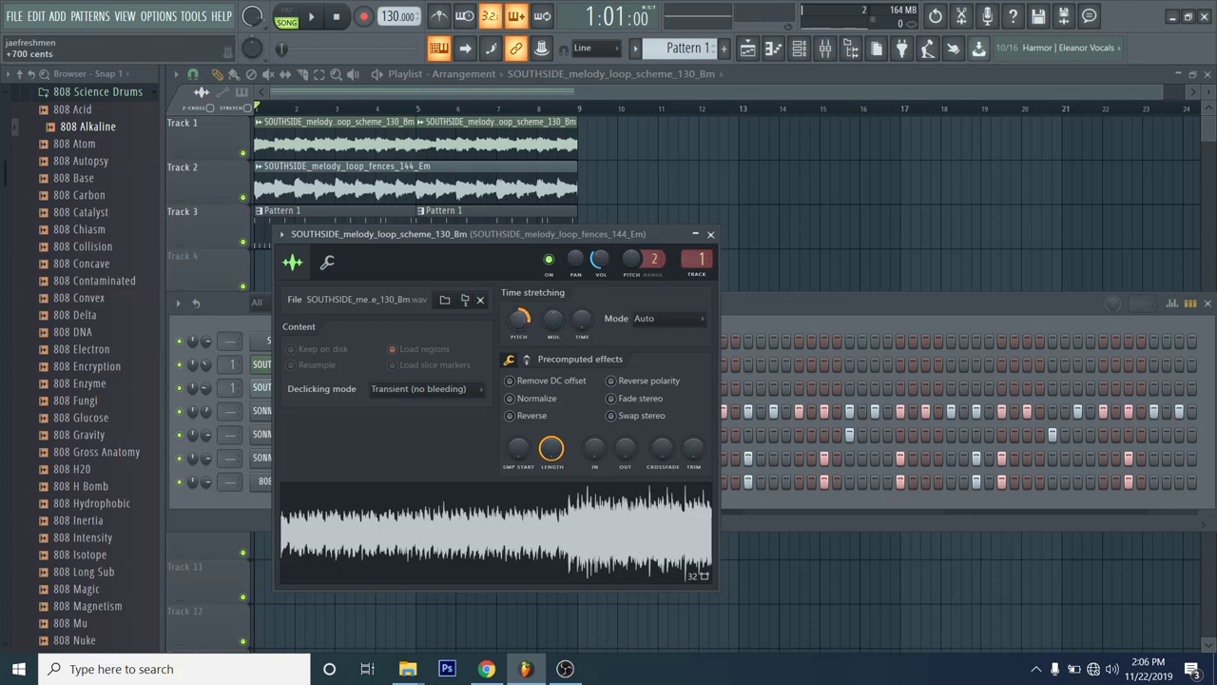
click(711, 233)
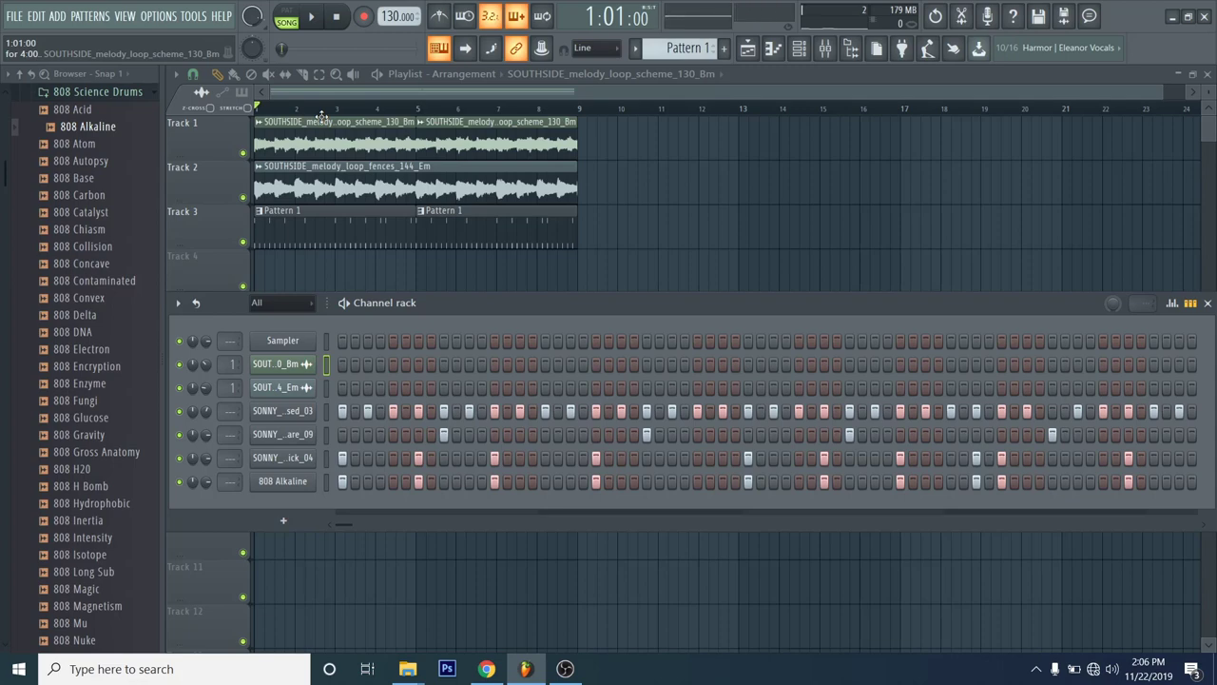
click(316, 18)
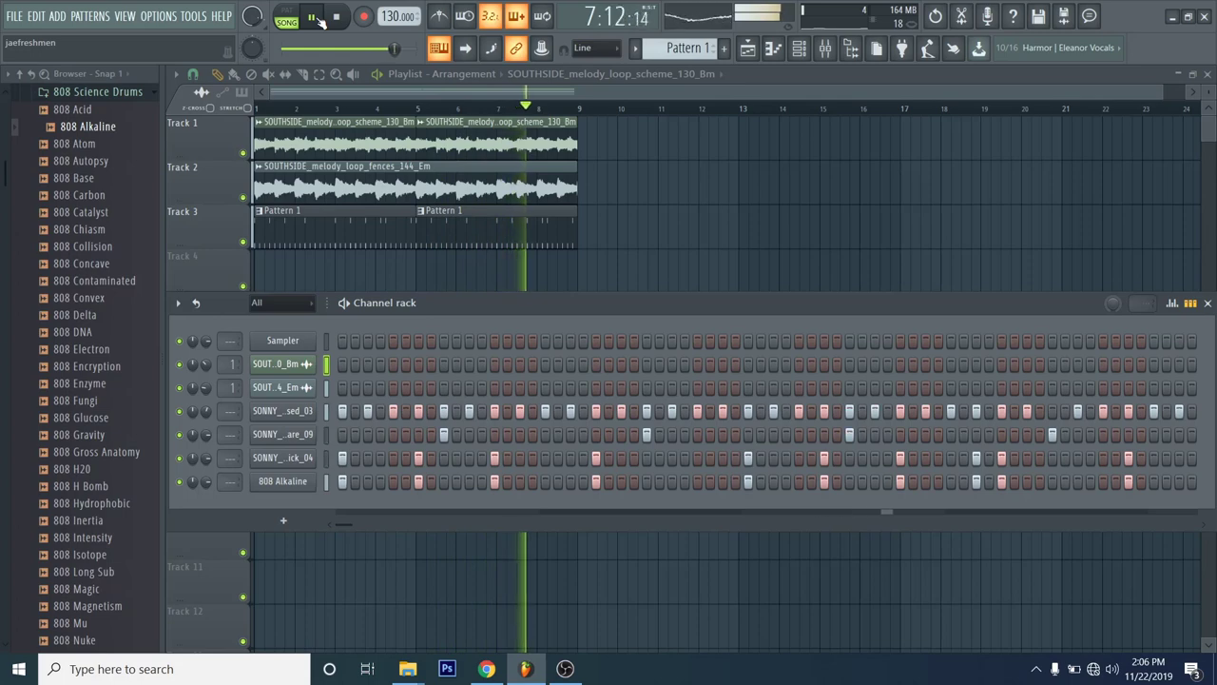
click(313, 19)
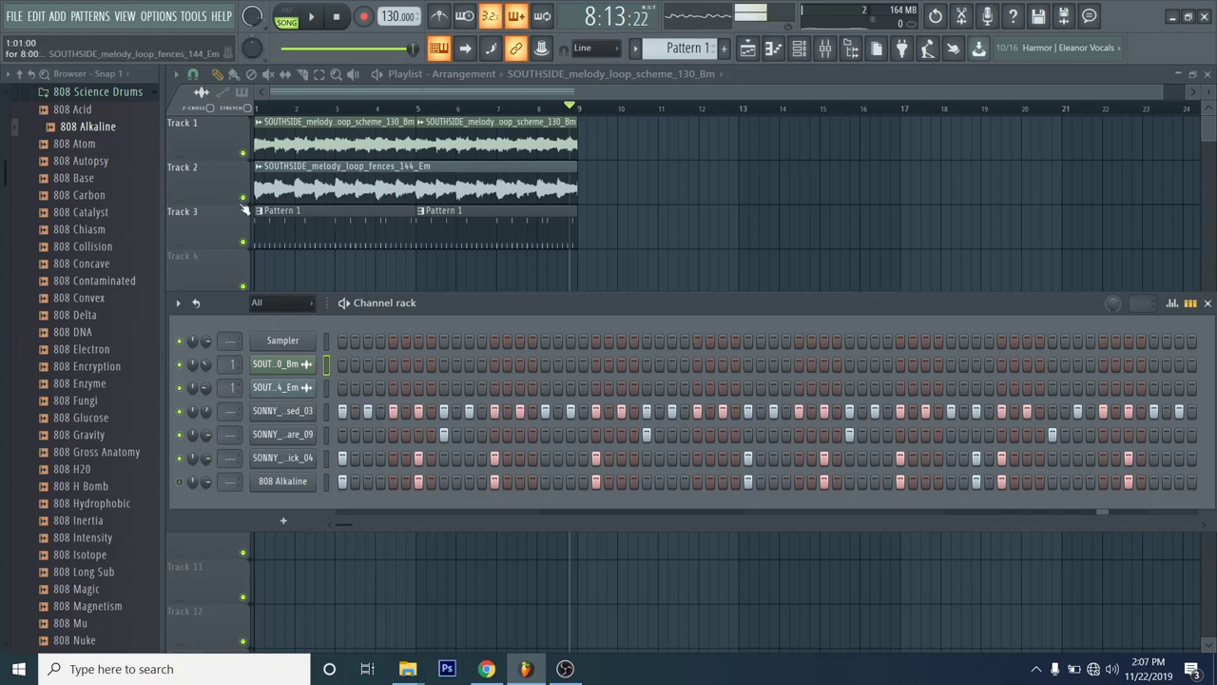
Step: Collapse 808 Science Drums and Sonny Digital Drumkit, then expand SOUTHSIDE_melody_loops
scroll(59, 404, up, 5)
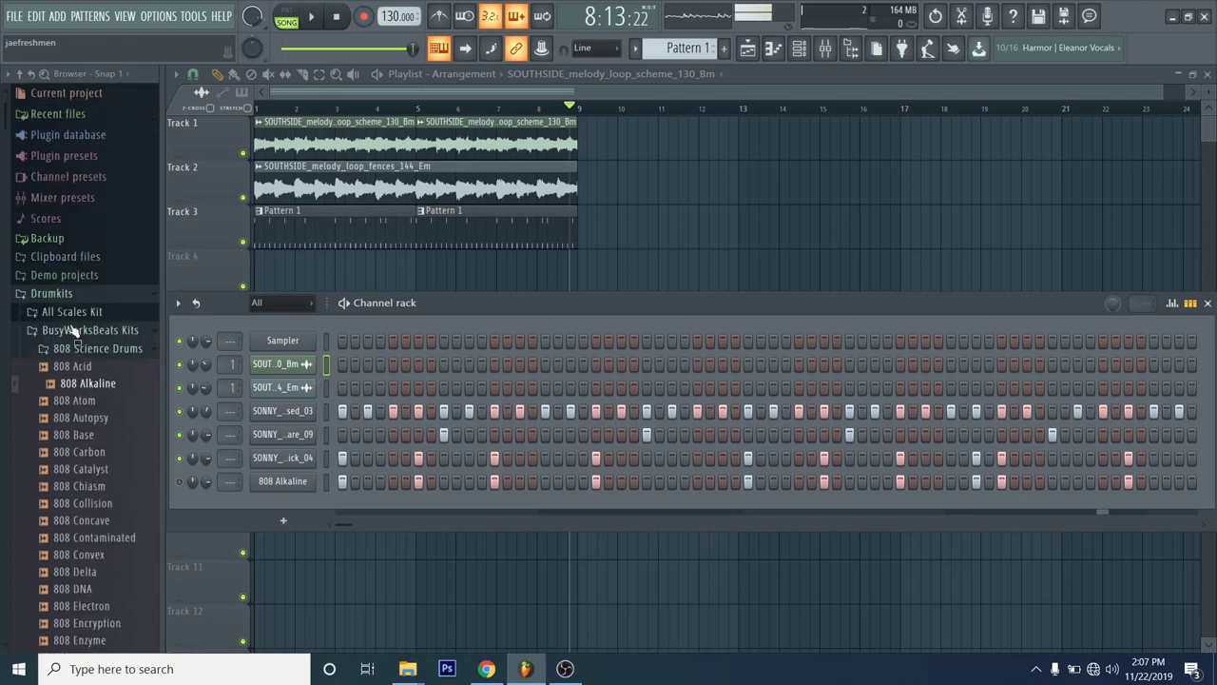
click(140, 349)
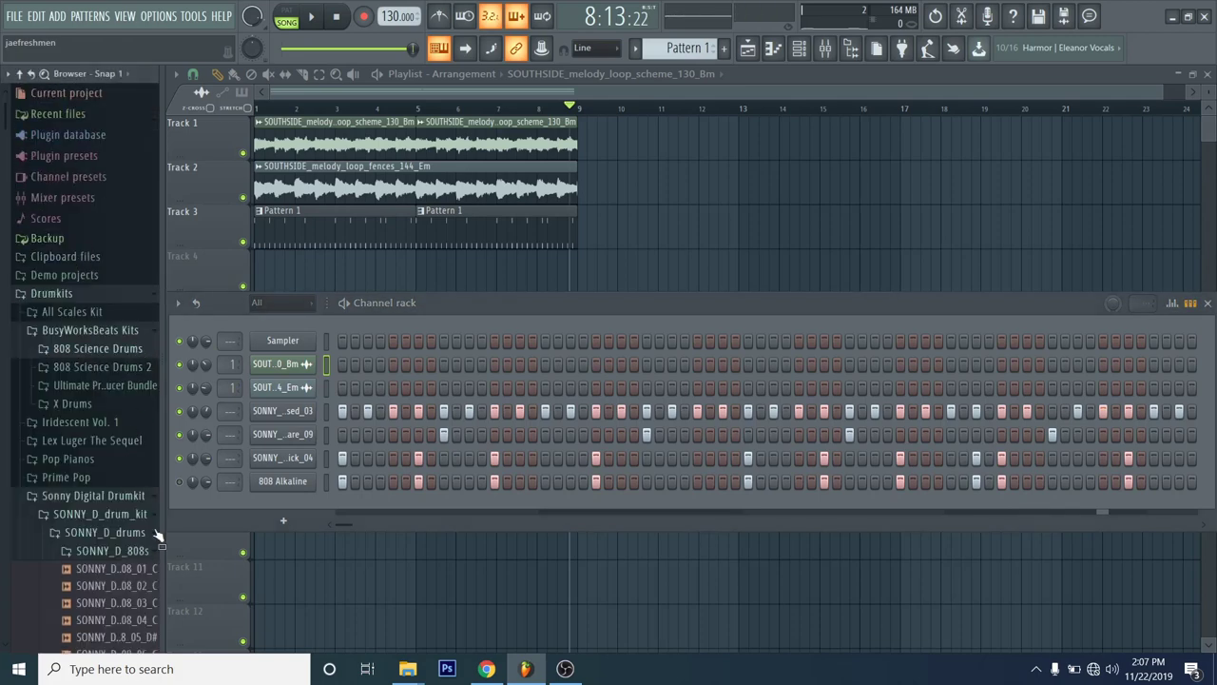
click(147, 496)
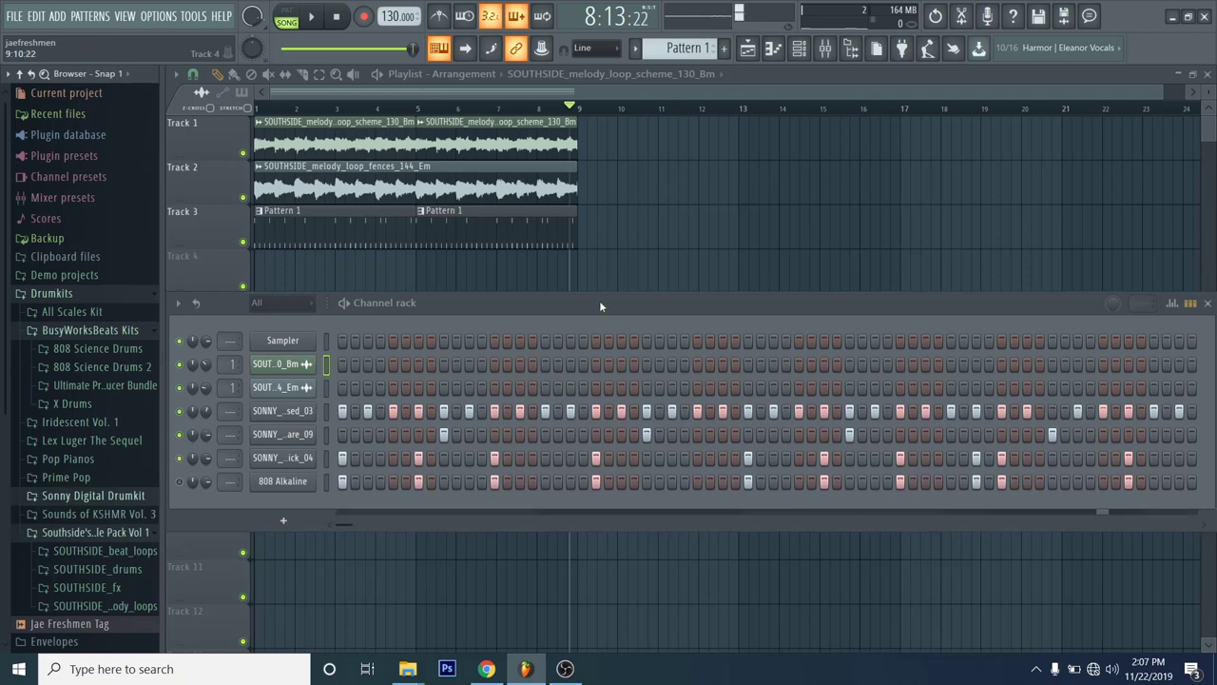
drag(601, 302, 734, 359)
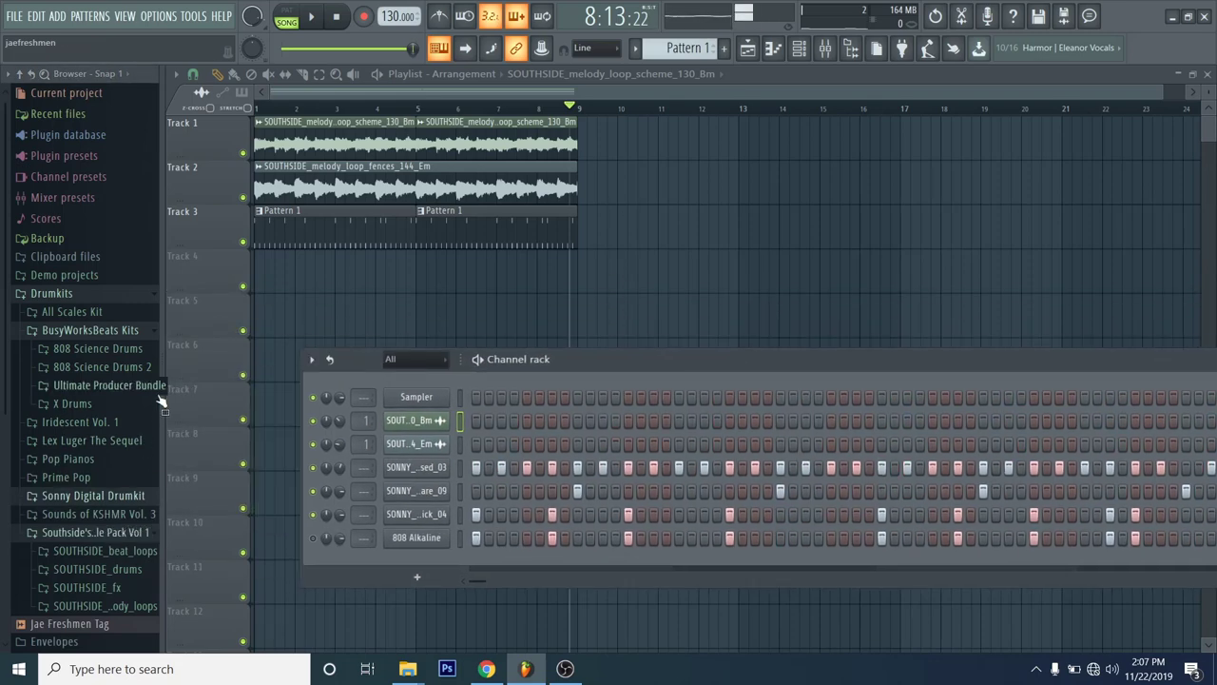
scroll(133, 438, down, 4)
scroll(153, 409, up, 4)
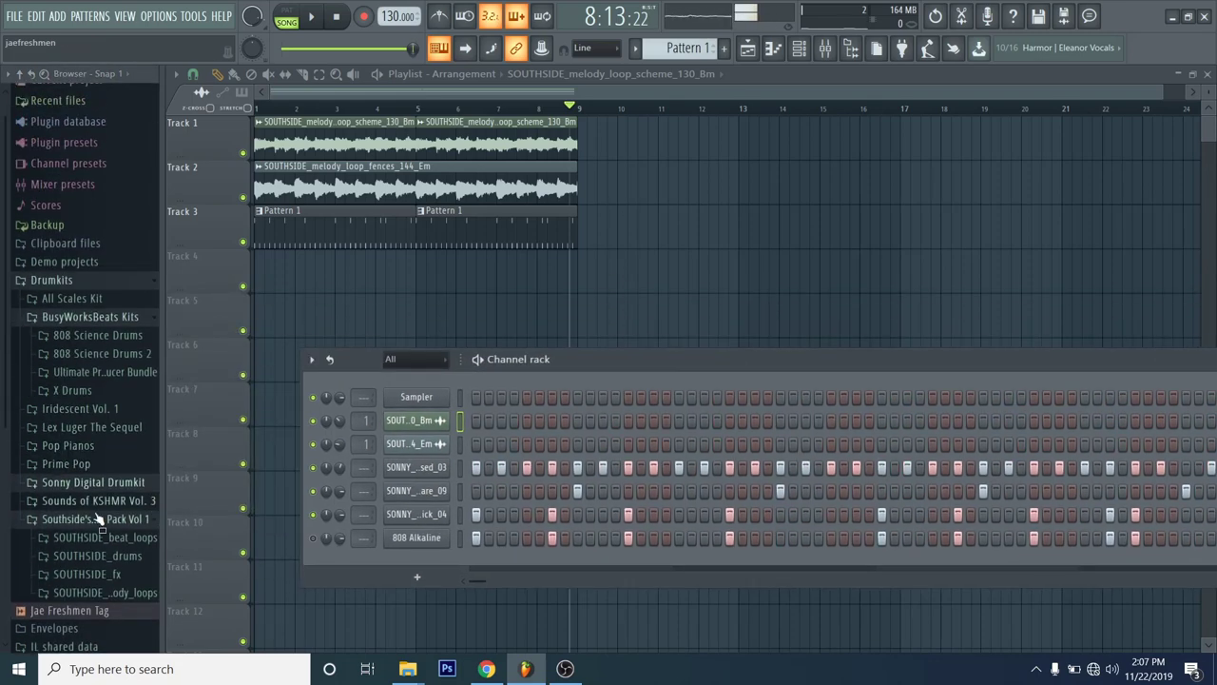
click(143, 535)
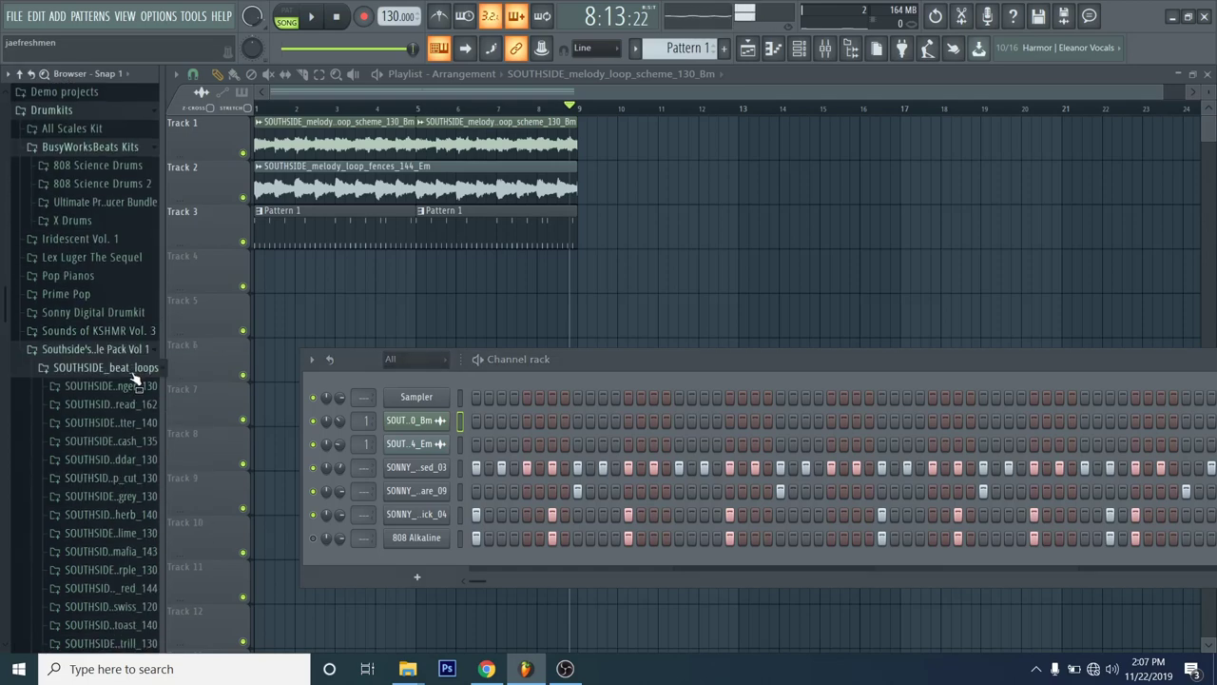
click(135, 370)
click(138, 421)
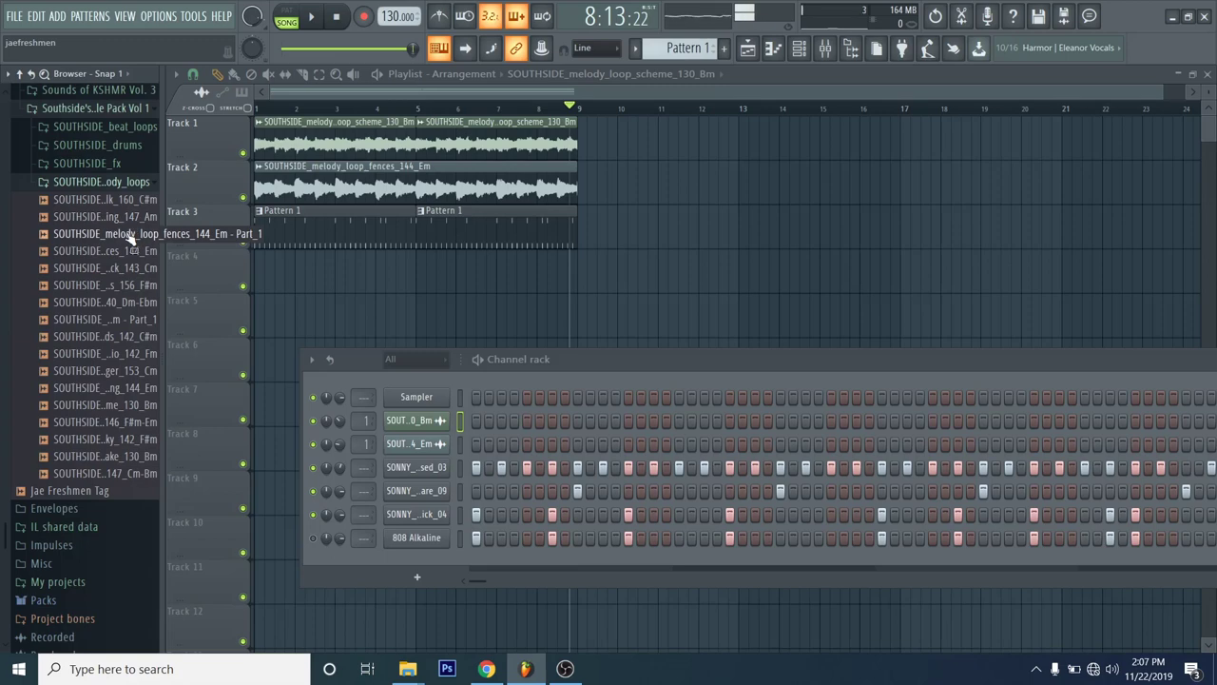
Step: With Track 3 muted, pan the fences 144 Em melody channel 71% left
click(244, 242)
click(336, 17)
click(311, 17)
click(799, 48)
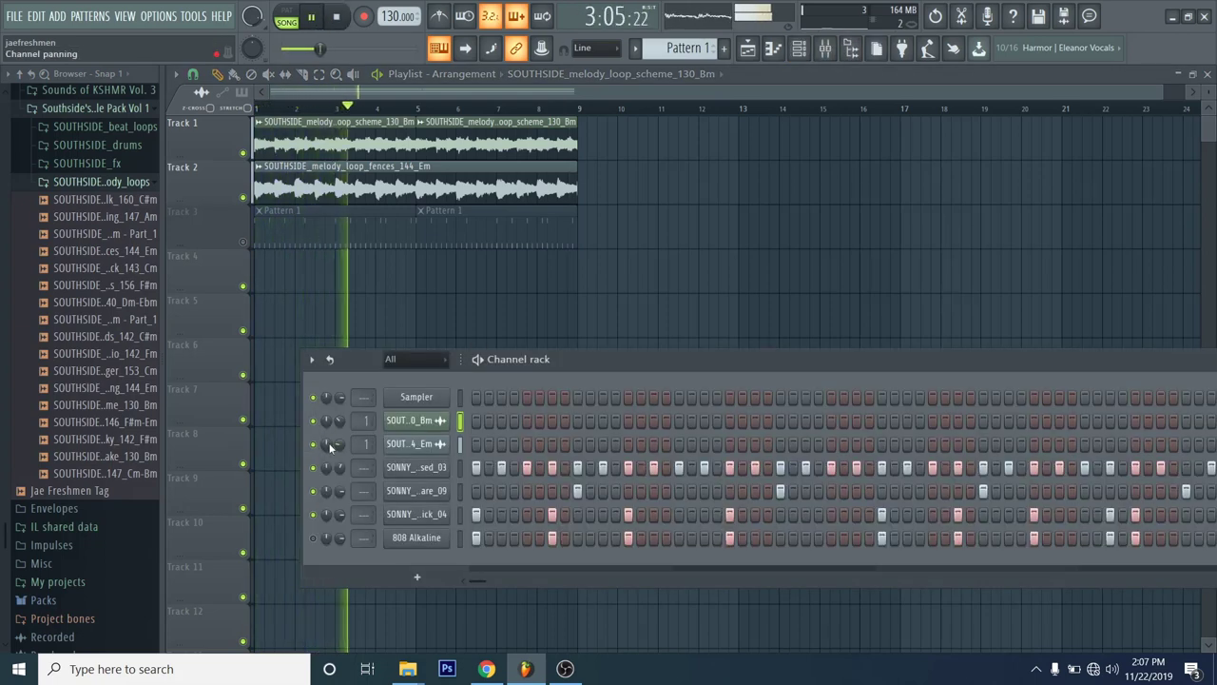
drag(330, 447, 326, 482)
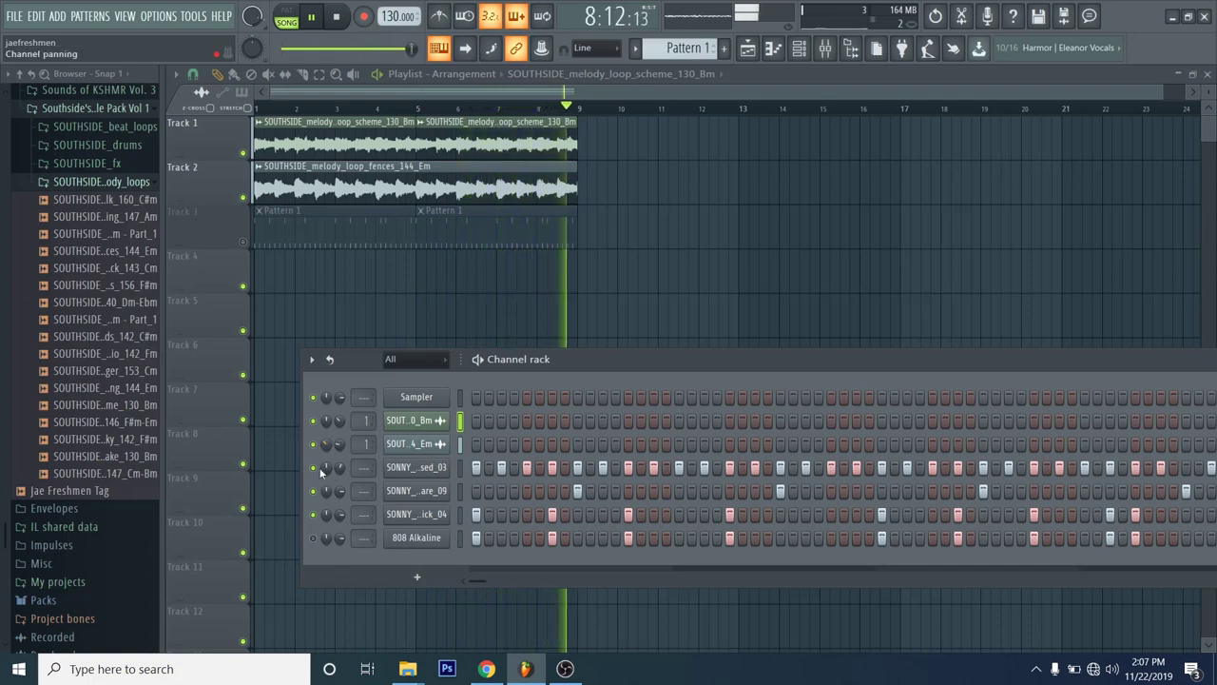
click(244, 242)
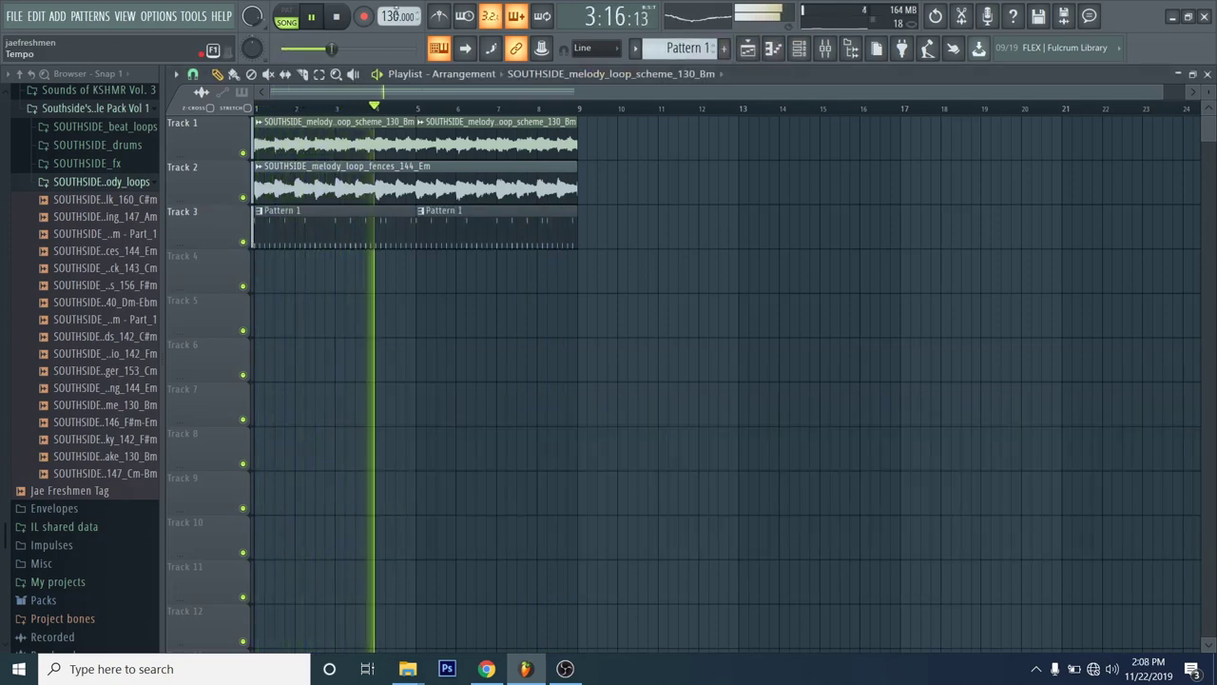
key(space)
Step: Preview melody loops and place chalk_160_C#m at bar 1 of Track 4
click(249, 243)
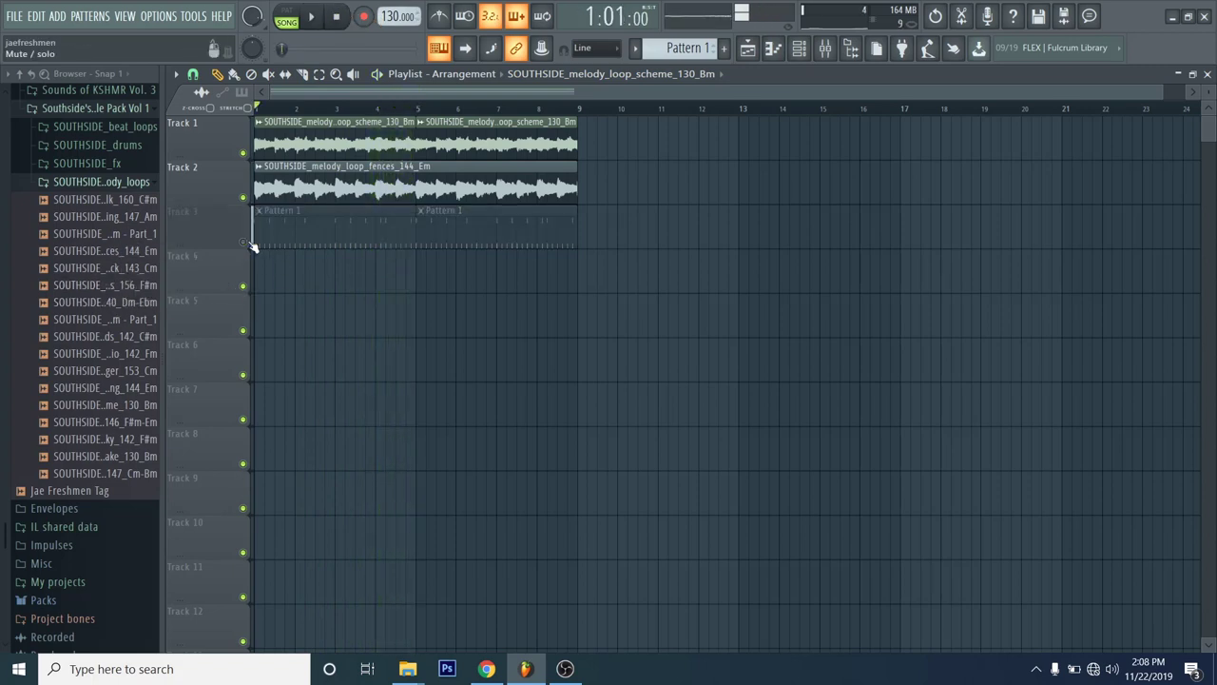
key(space)
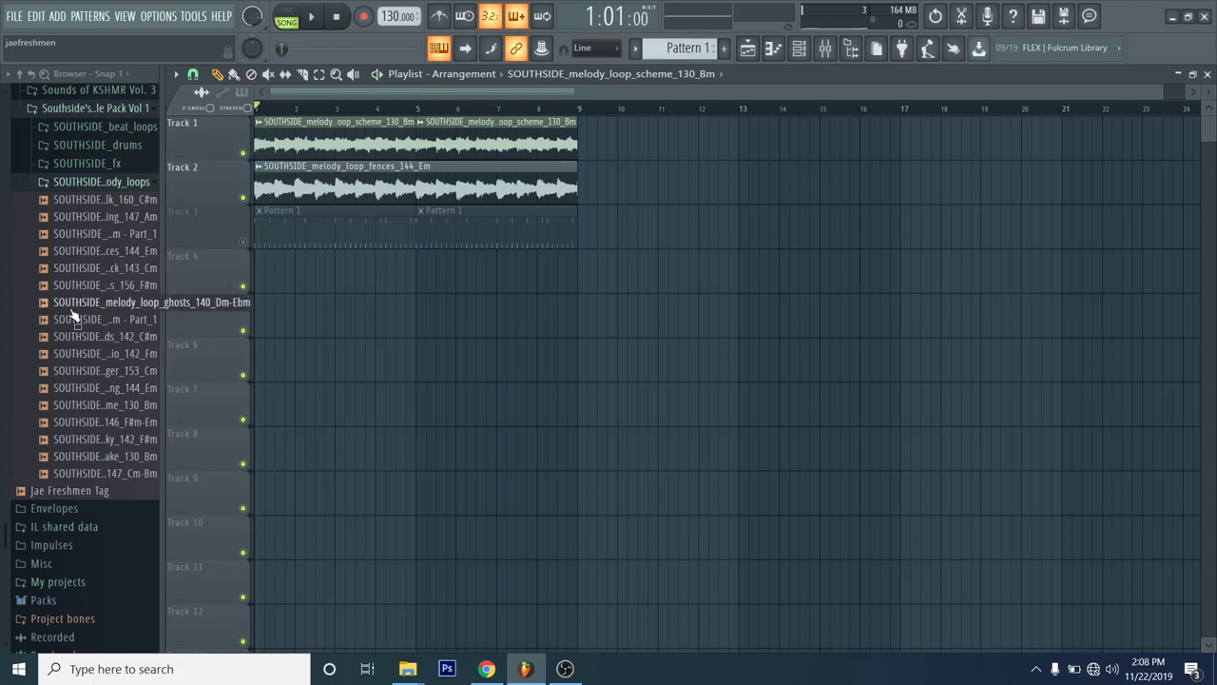
key(space)
click(112, 323)
click(138, 200)
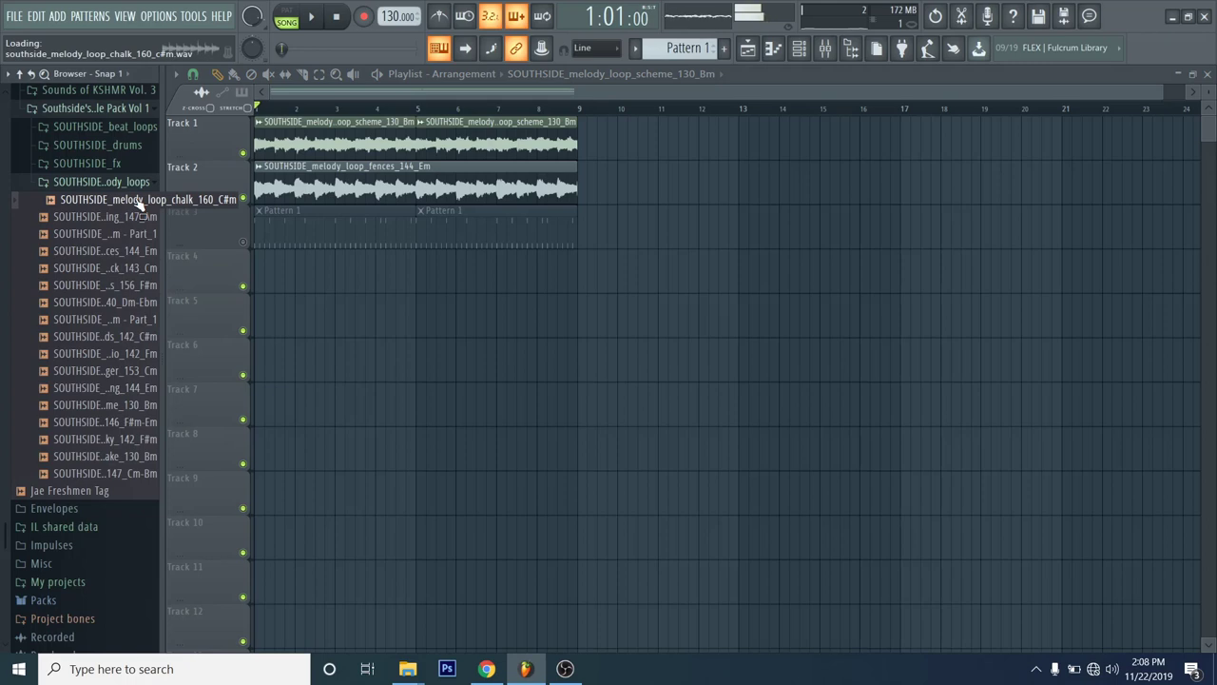
drag(138, 202, 267, 276)
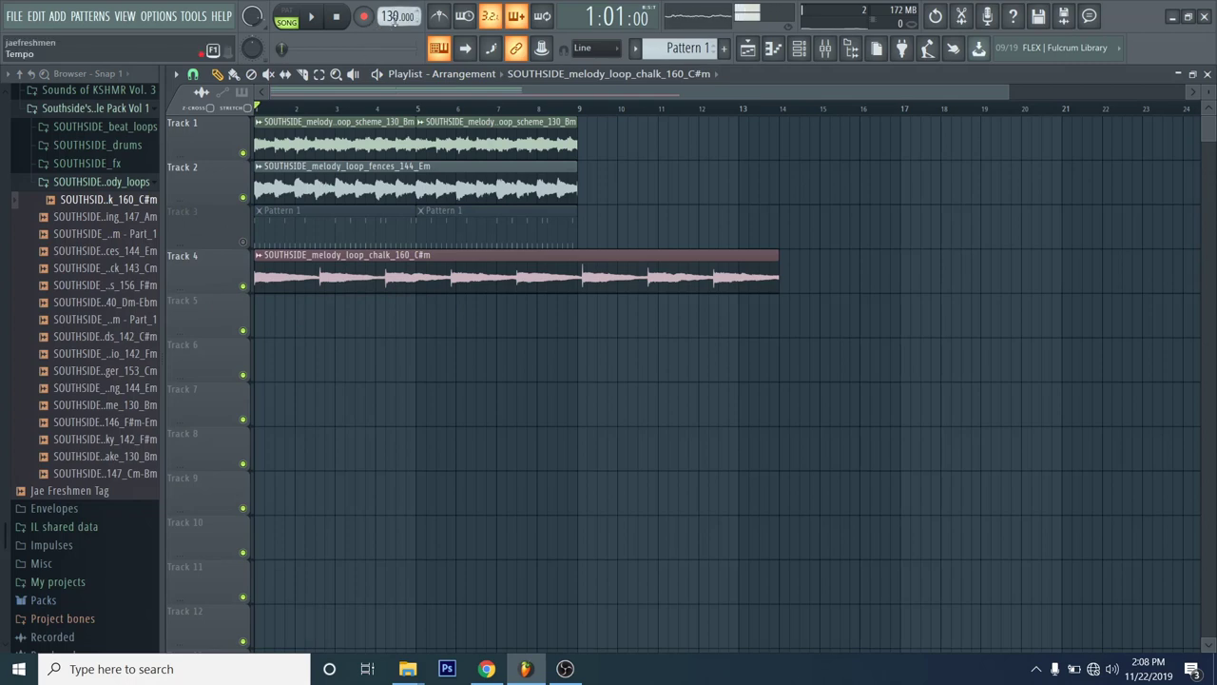
Step: Cut the chalk clip at bar 9, delete the remainder, and set the tempo to 130 BPM
drag(395, 17, 395, 4)
click(629, 375)
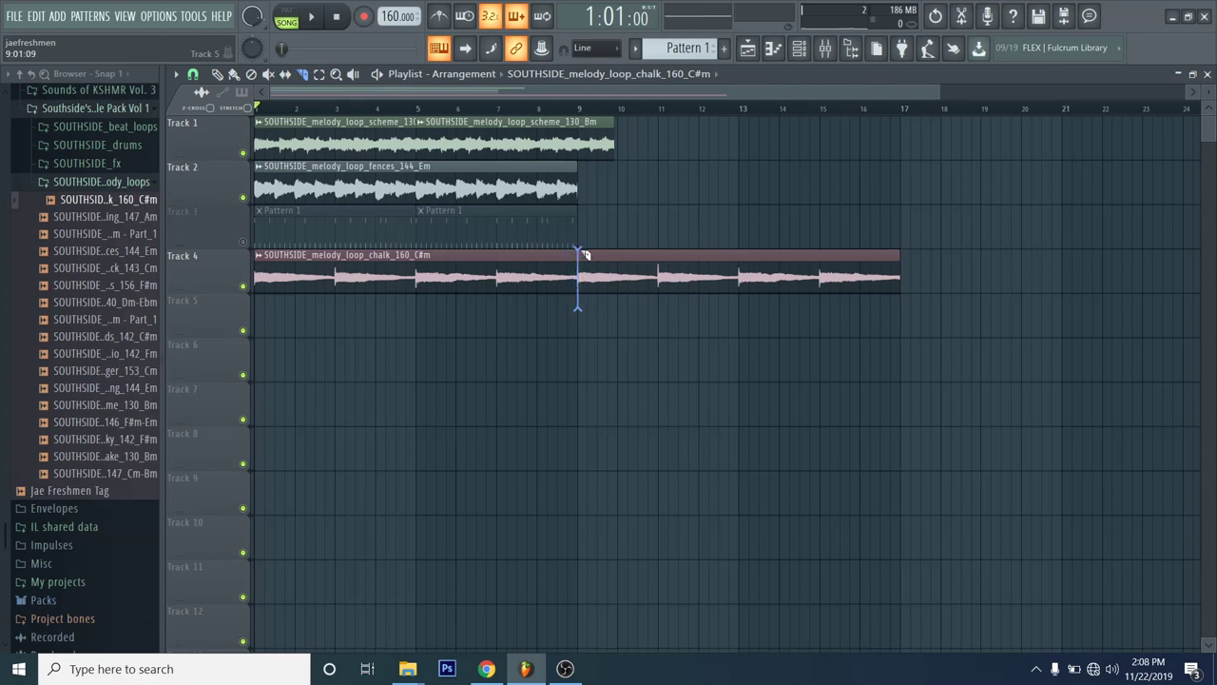
click(580, 254)
right_click(660, 275)
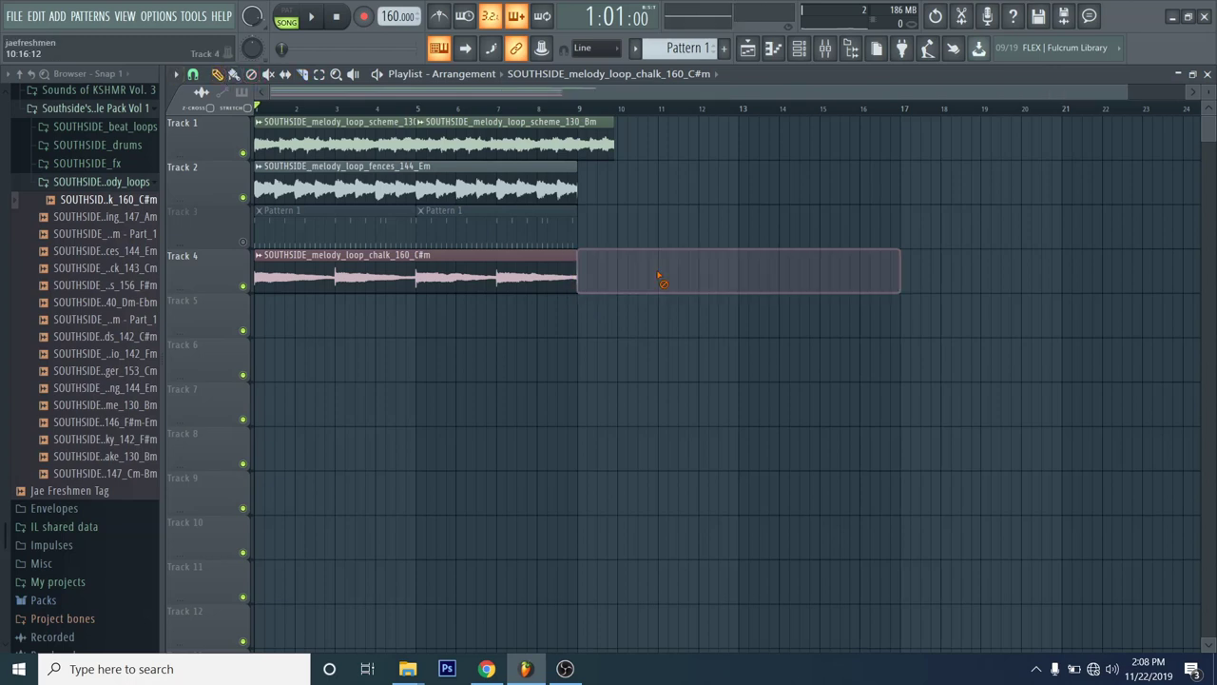
mouse_move(380, 18)
mouse_down()
mouse_move(380, 38)
mouse_move(388, 19)
mouse_up()
Step: Confirm clip stretching and shorten the chalk loop with its TIME knob
click(631, 376)
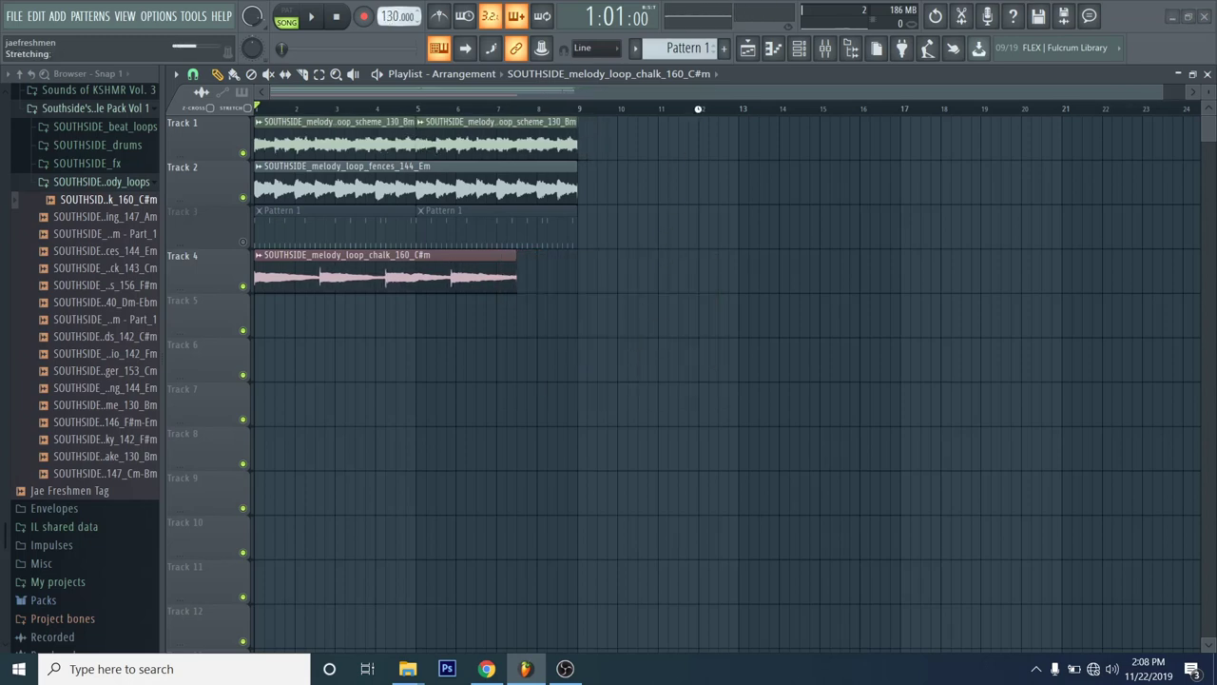
click(800, 47)
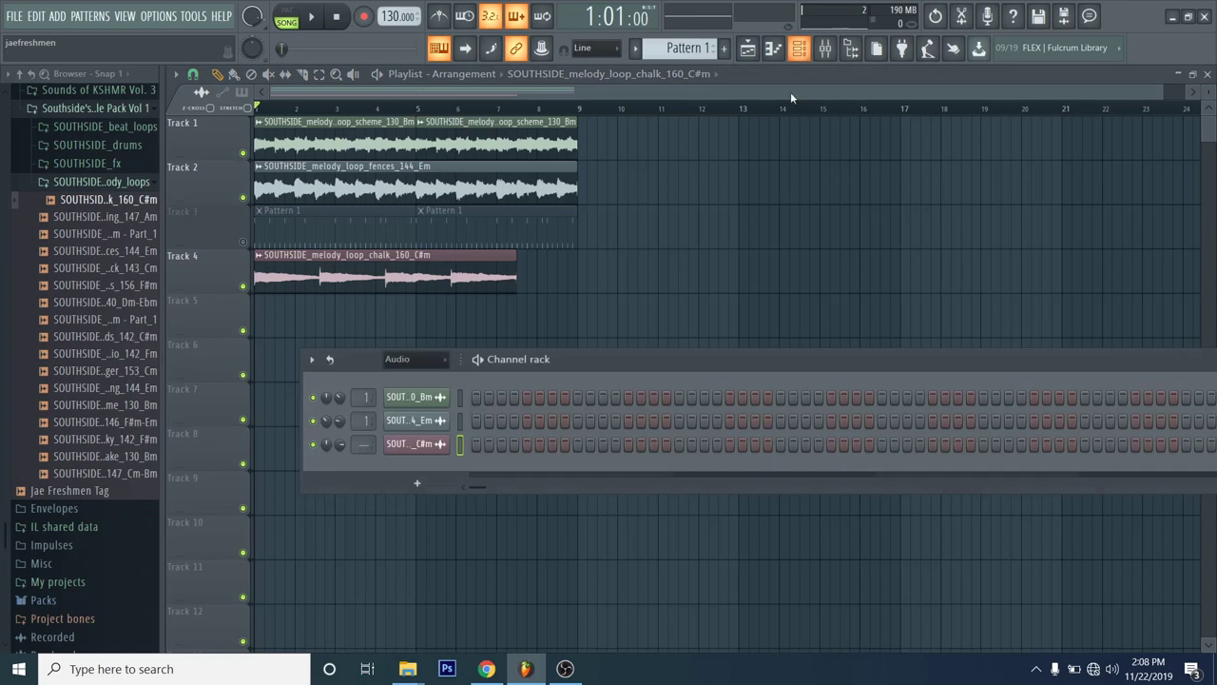
click(437, 445)
drag(535, 198, 979, 218)
drag(982, 297, 982, 288)
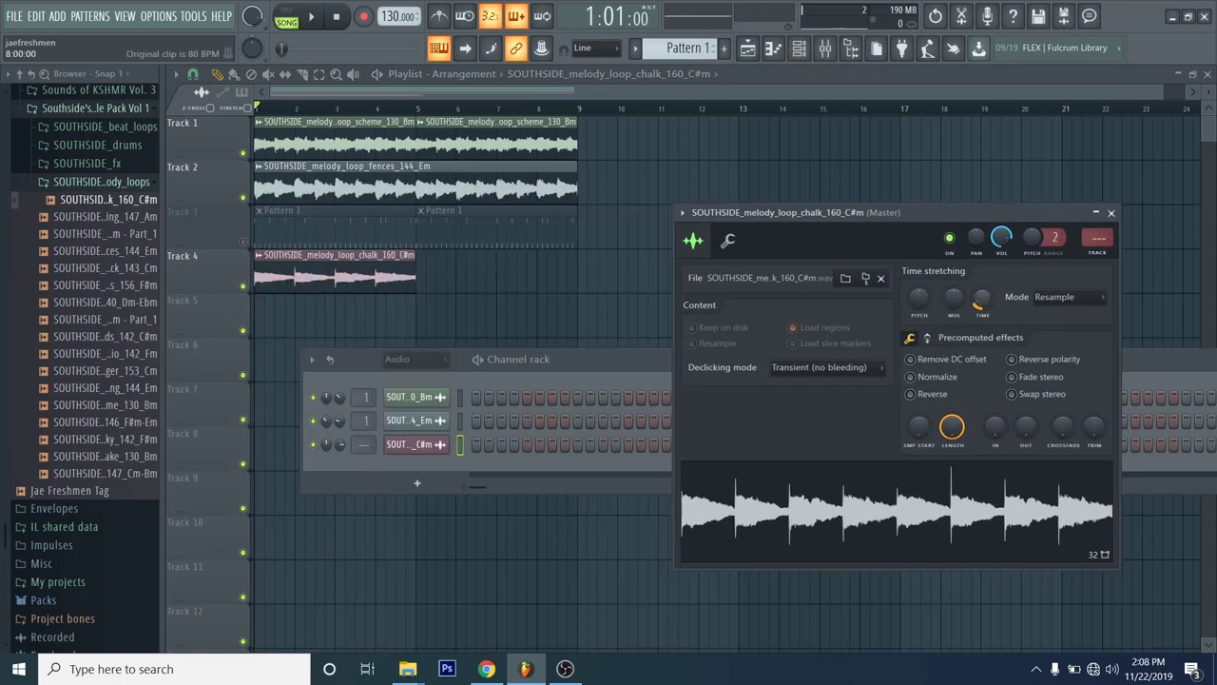
key(space)
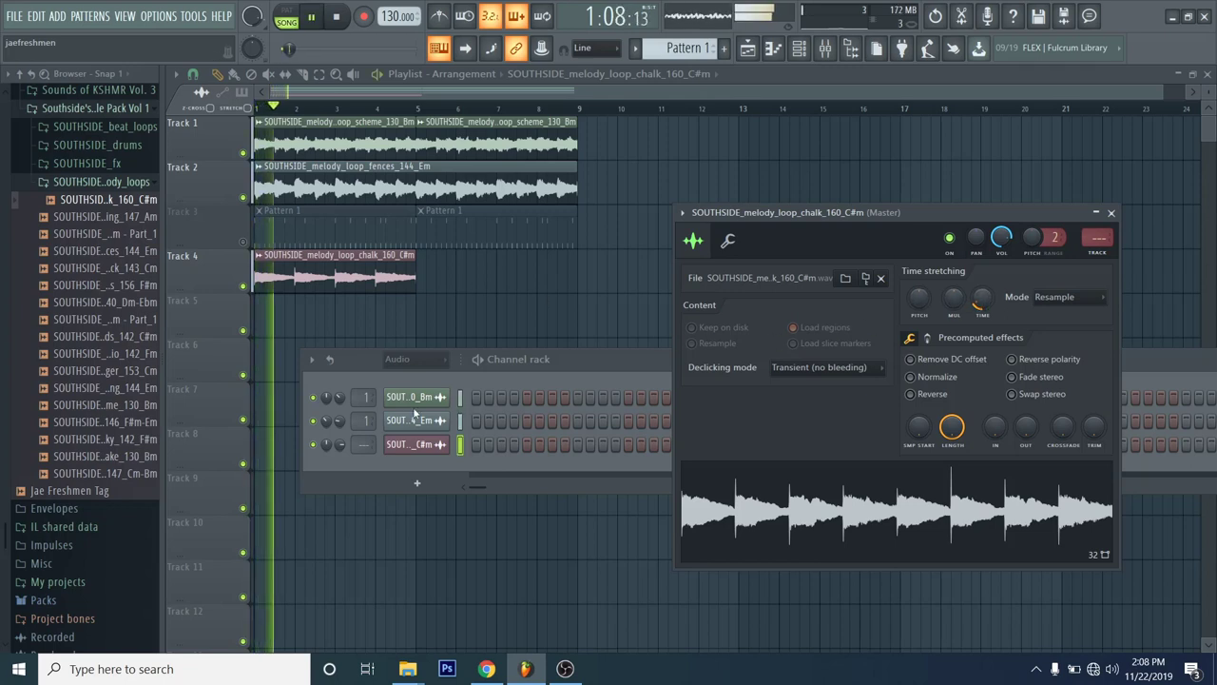
key(space)
key(F6)
key(space)
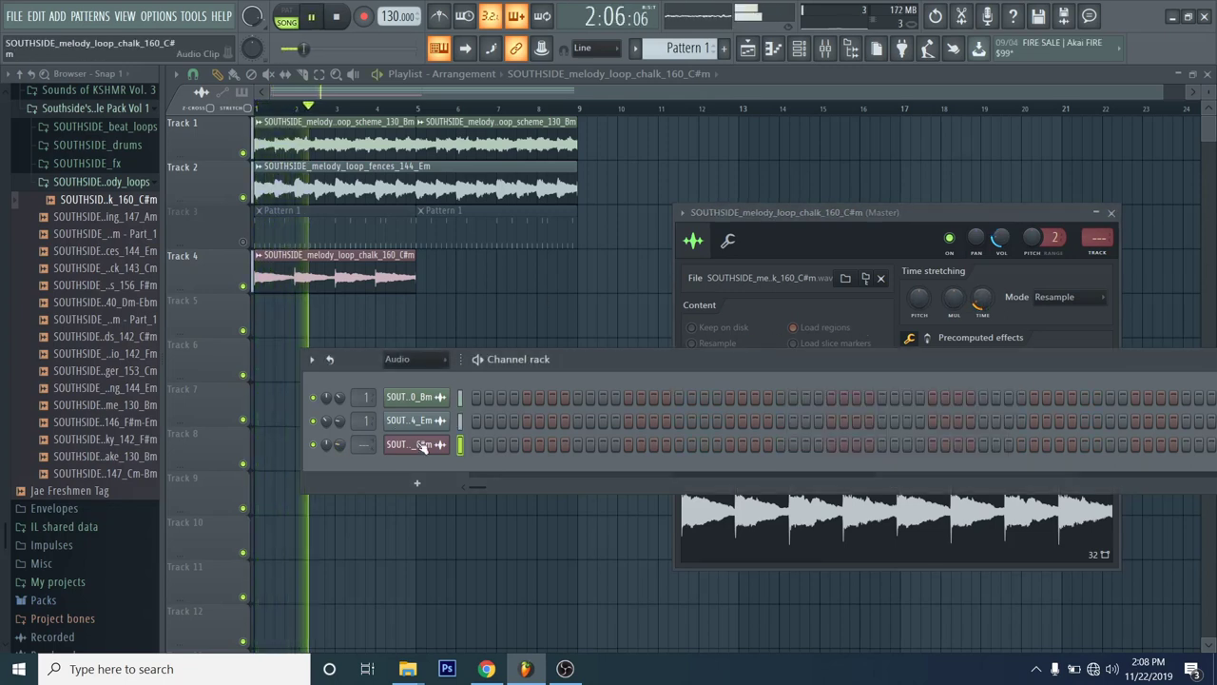
key(space)
Step: Switch the chalk loop's time-stretch mode from Resample to Auto and audition it
click(397, 445)
click(397, 445)
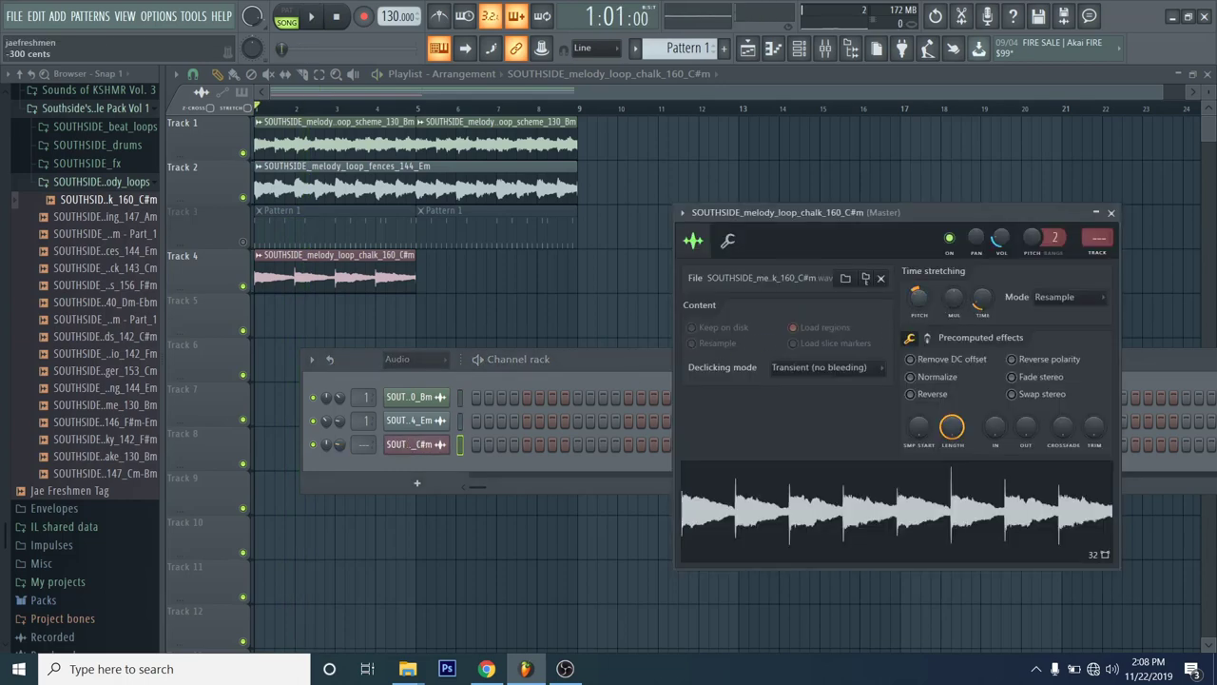
drag(914, 298, 914, 302)
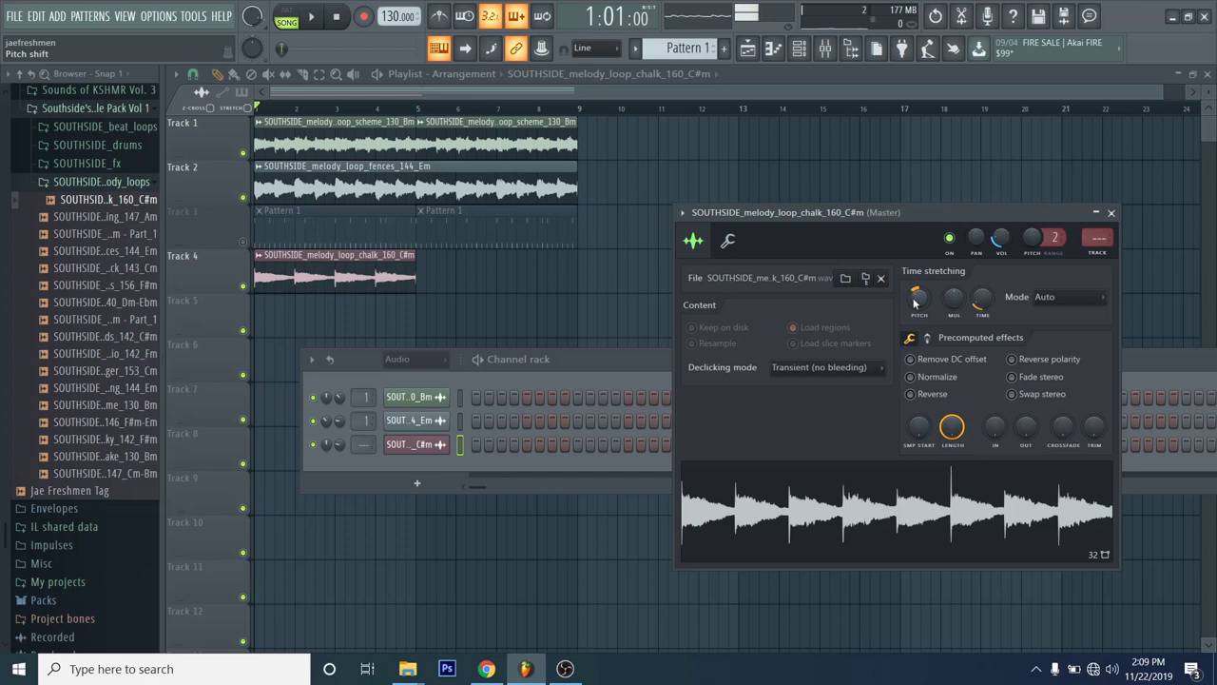
key(space)
click(336, 446)
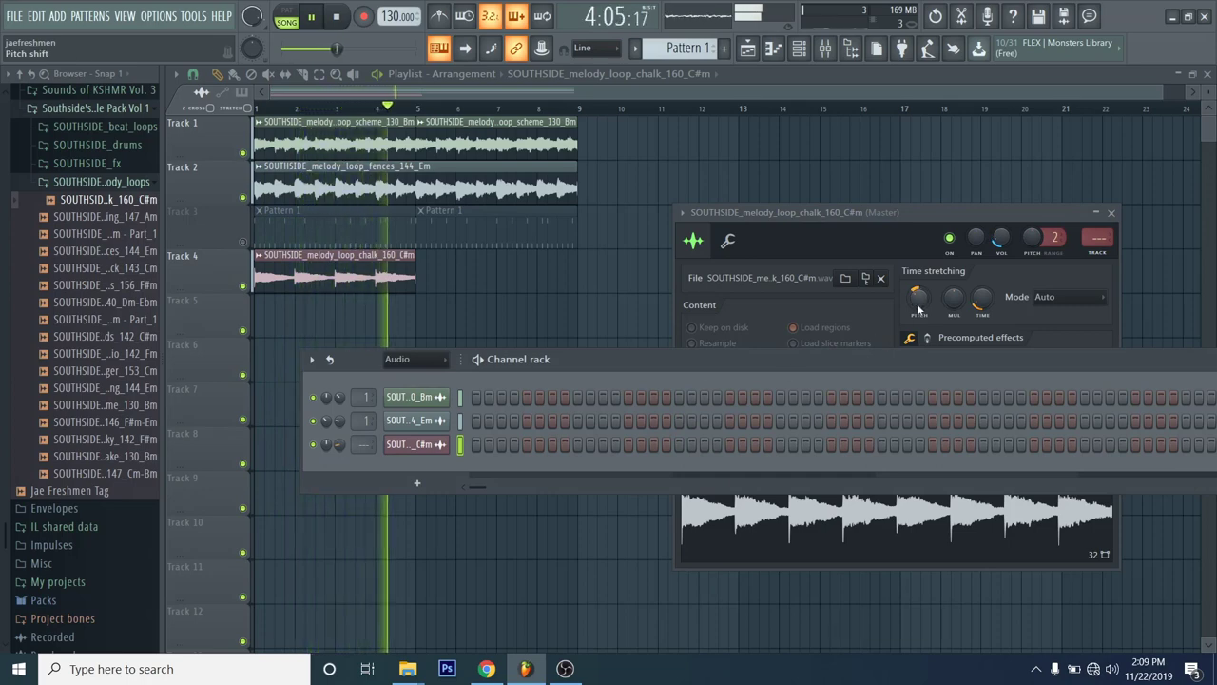
key(space)
click(880, 343)
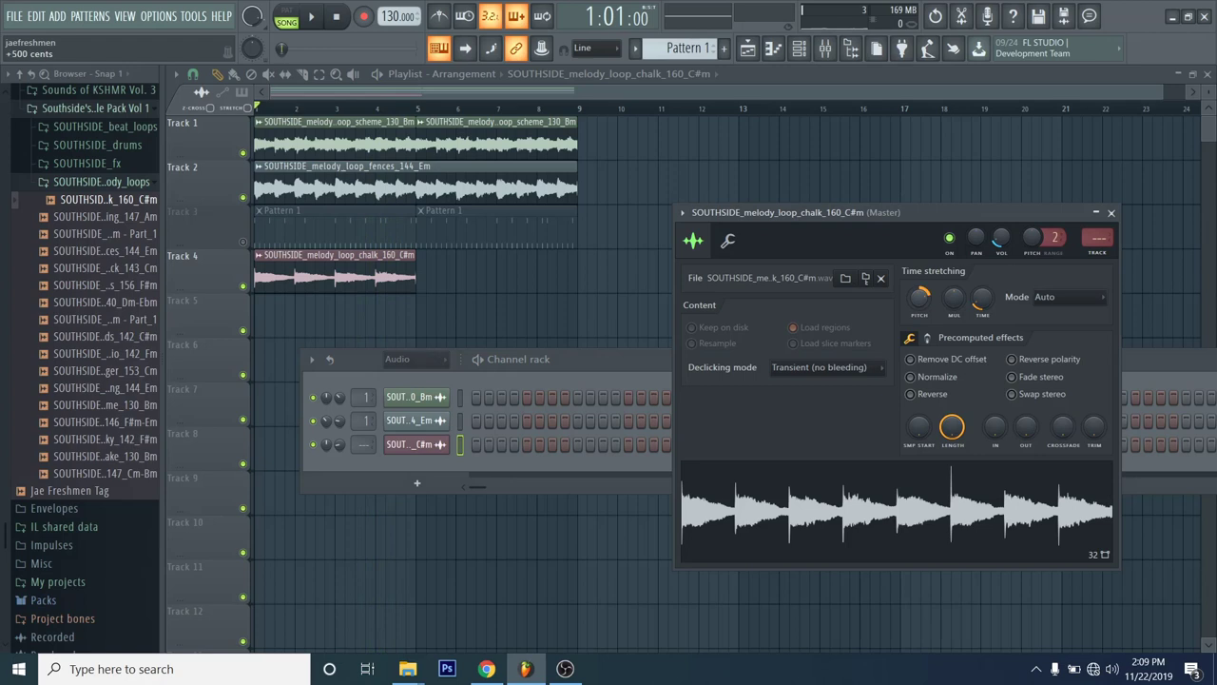
key(space)
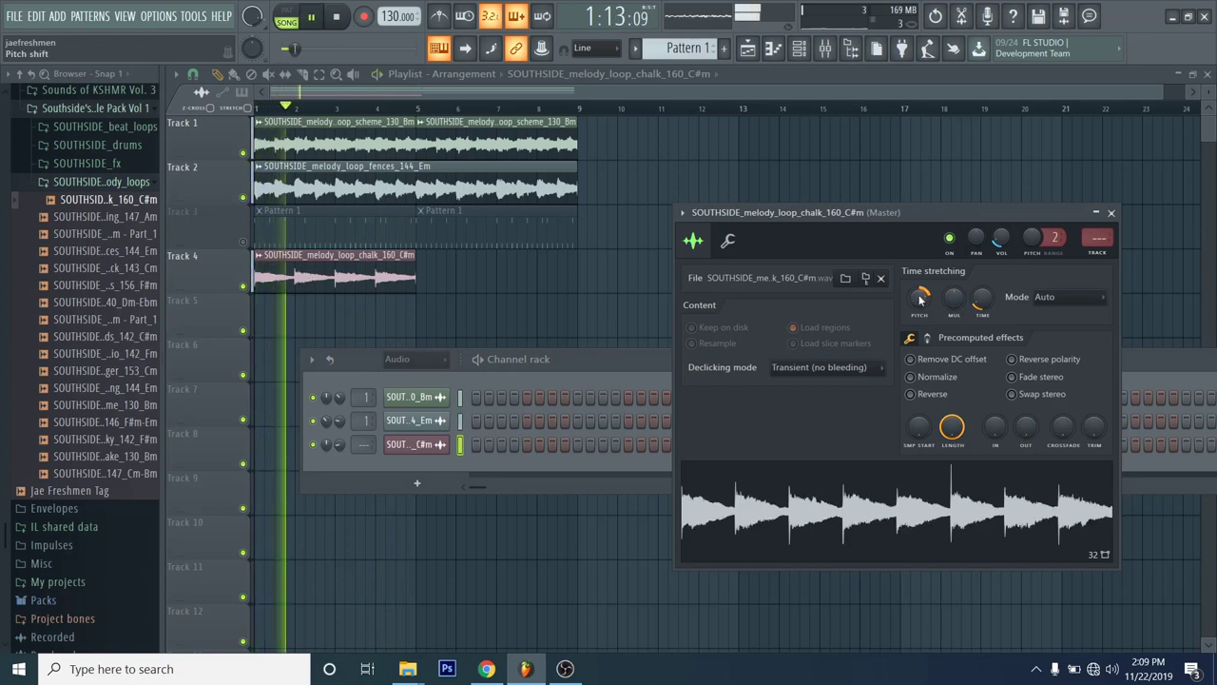
Step: Mute the fences loop on Track 2 and reopen the chalk sample settings
click(242, 197)
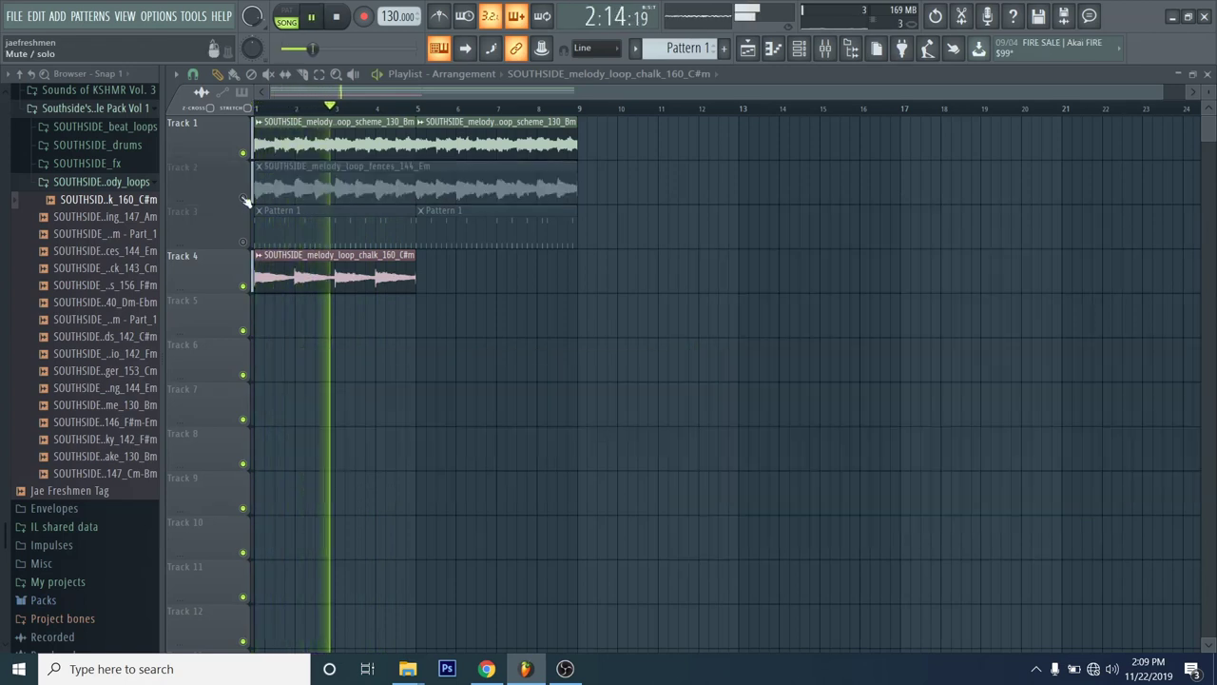
click(799, 49)
click(415, 445)
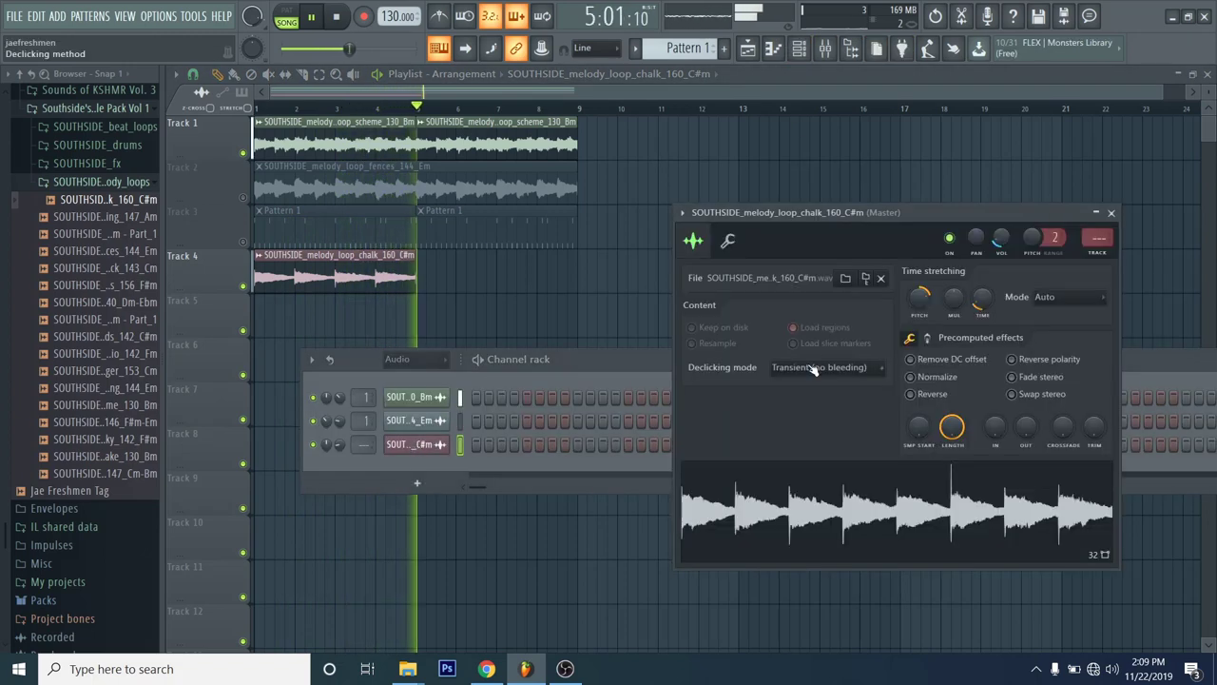
key(space)
key(space)
Step: Paint a second chalk clip on Track 4 covering bars 5–9
click(531, 277)
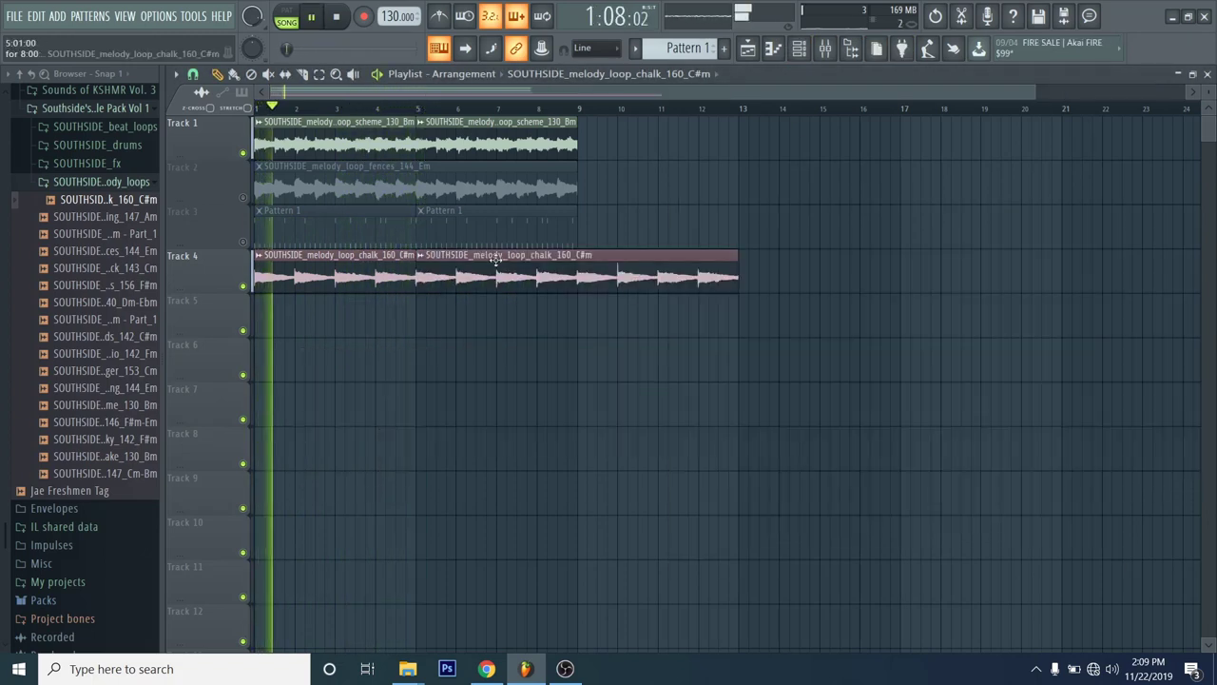
right_click(679, 274)
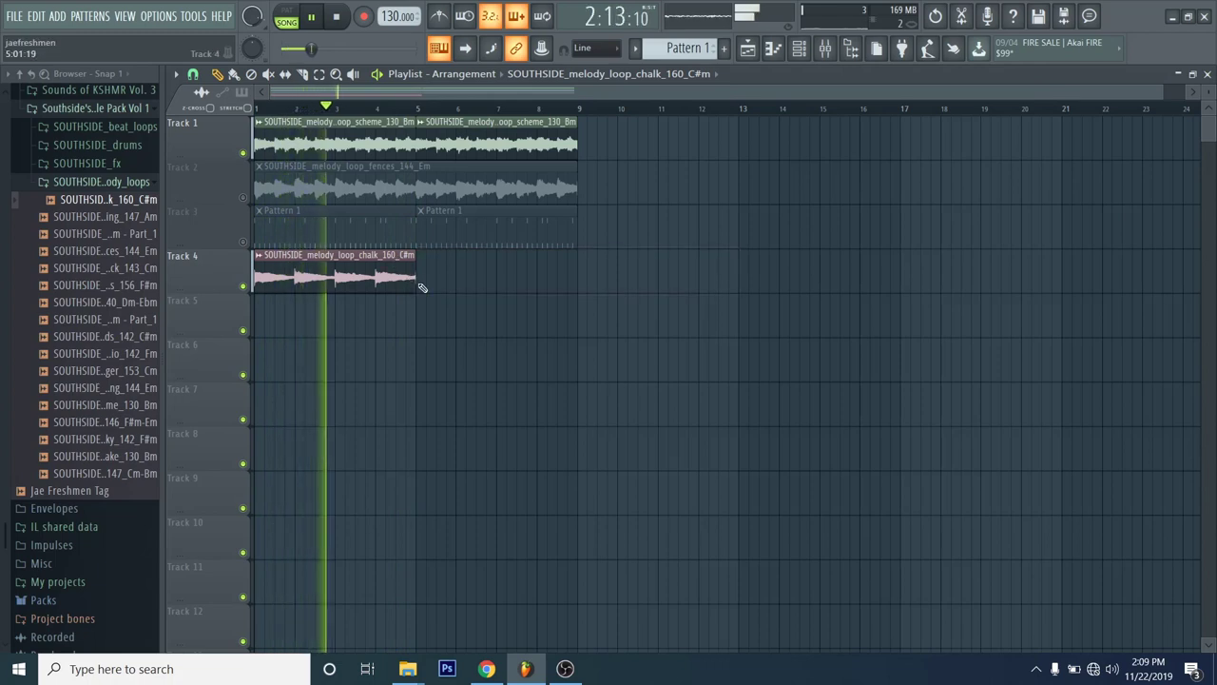
click(447, 274)
Step: Raise the chalk loop's PITCH knob to +382 cents, checking by ear during playback
click(799, 48)
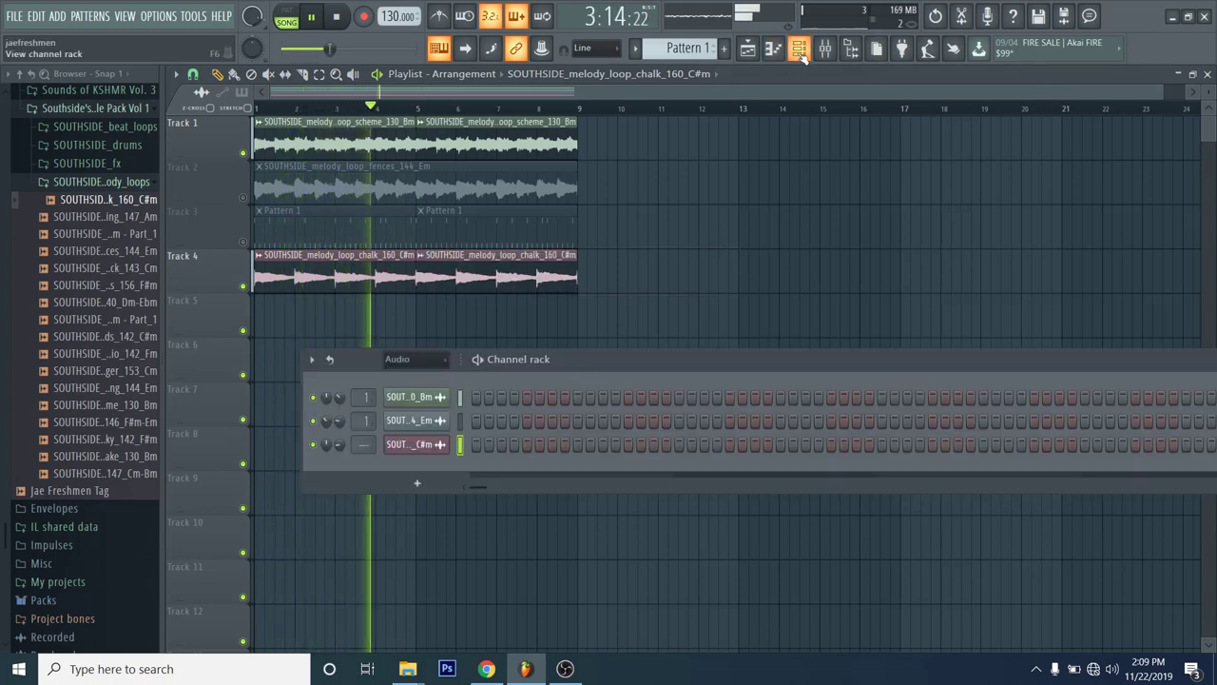
key(space)
click(422, 447)
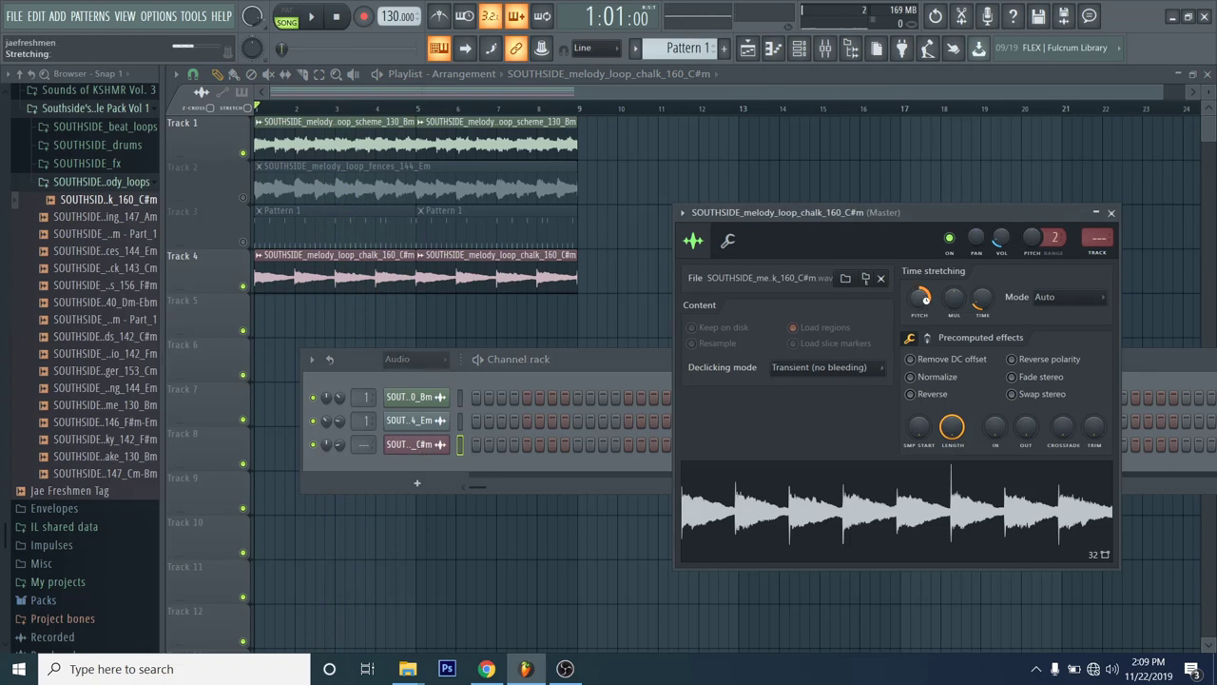
key(space)
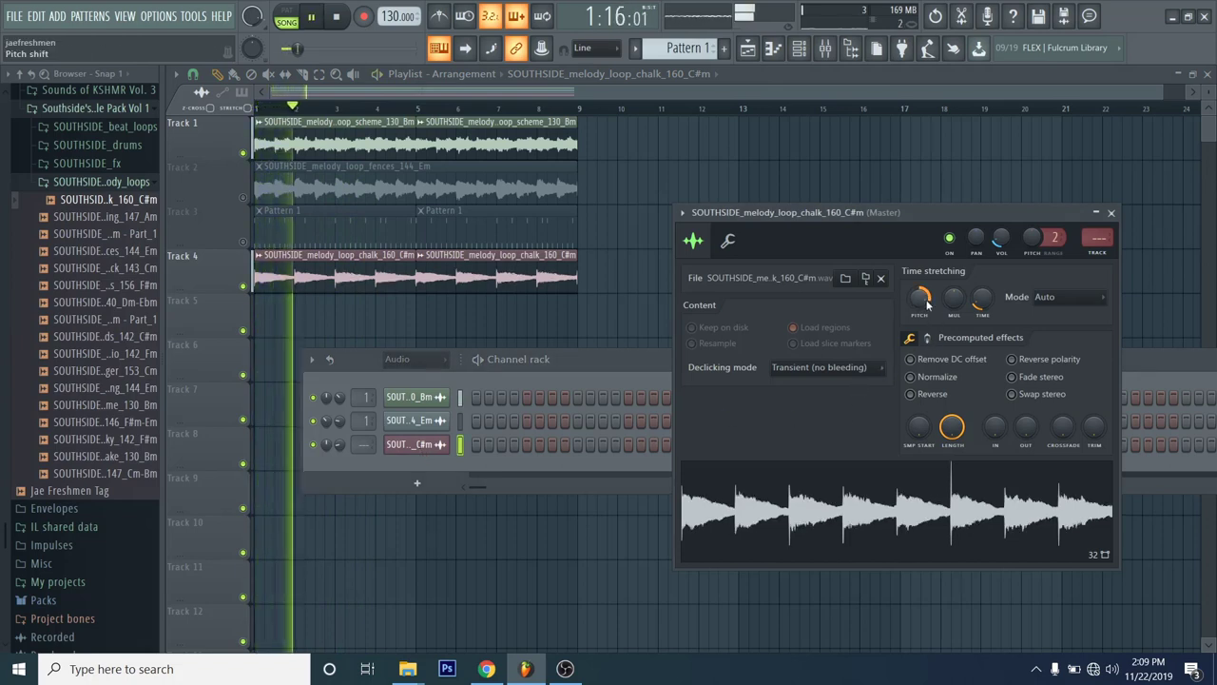
key(space)
drag(928, 303, 928, 285)
key(space)
key(space)
key(space)
key(space)
key(space)
key(space)
key(space)
key(space)
key(space)
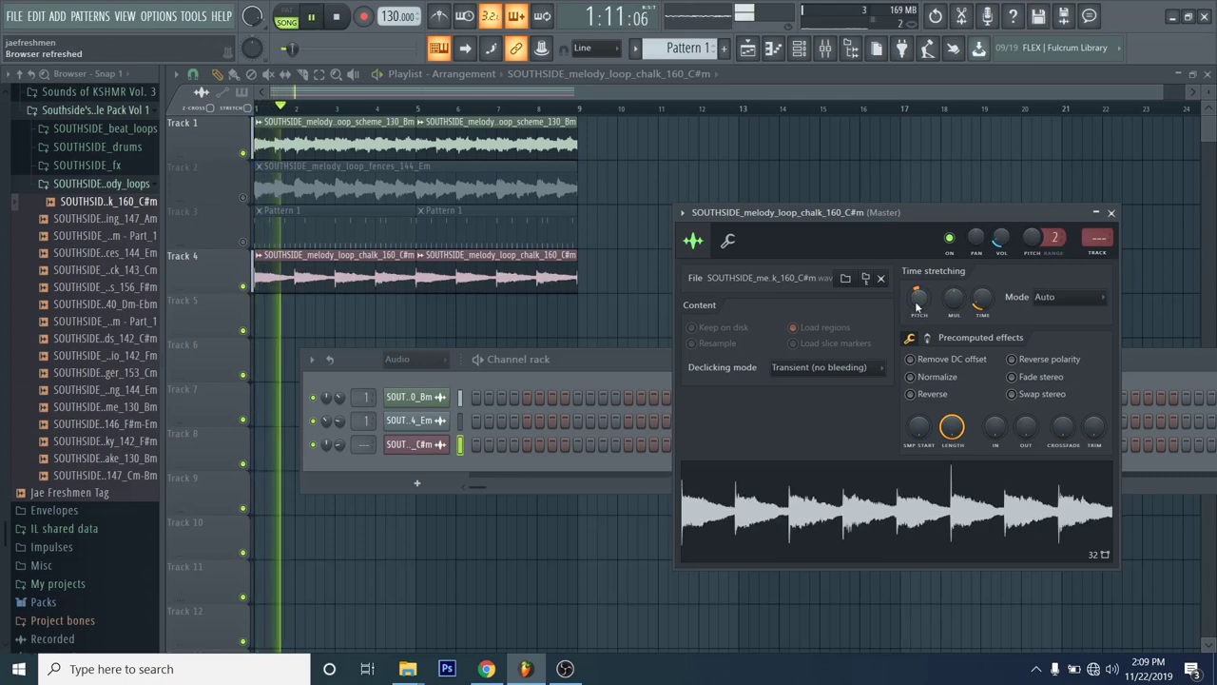
key(space)
key(space)
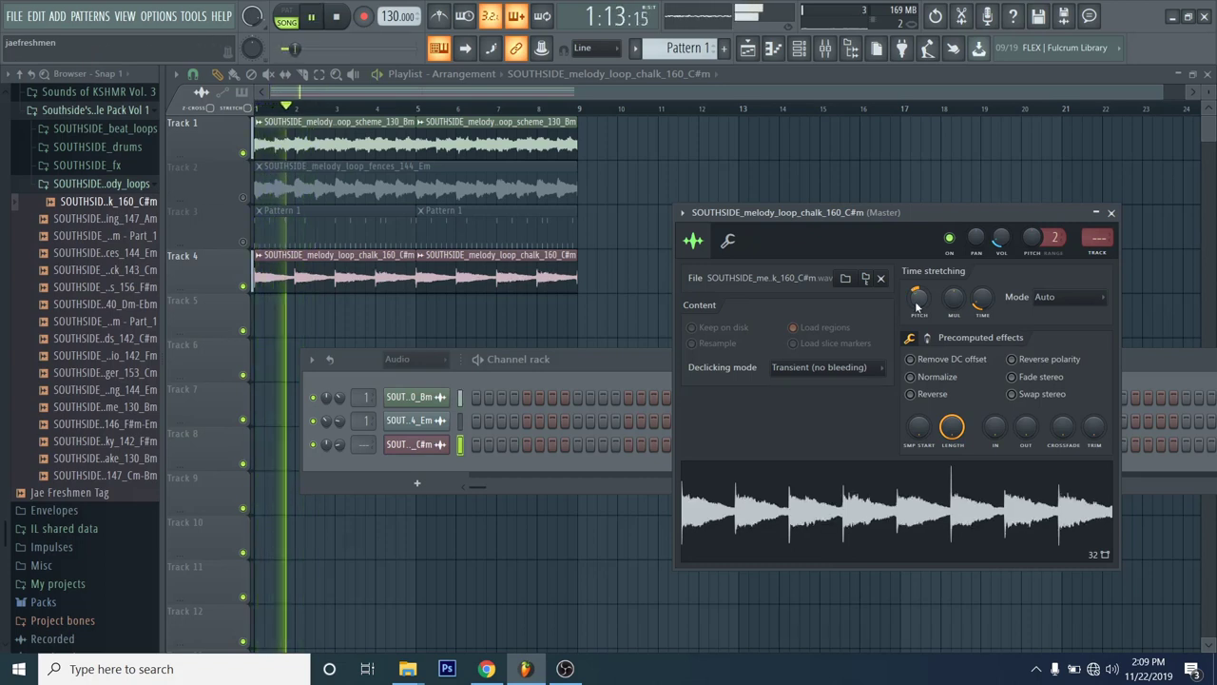
key(space)
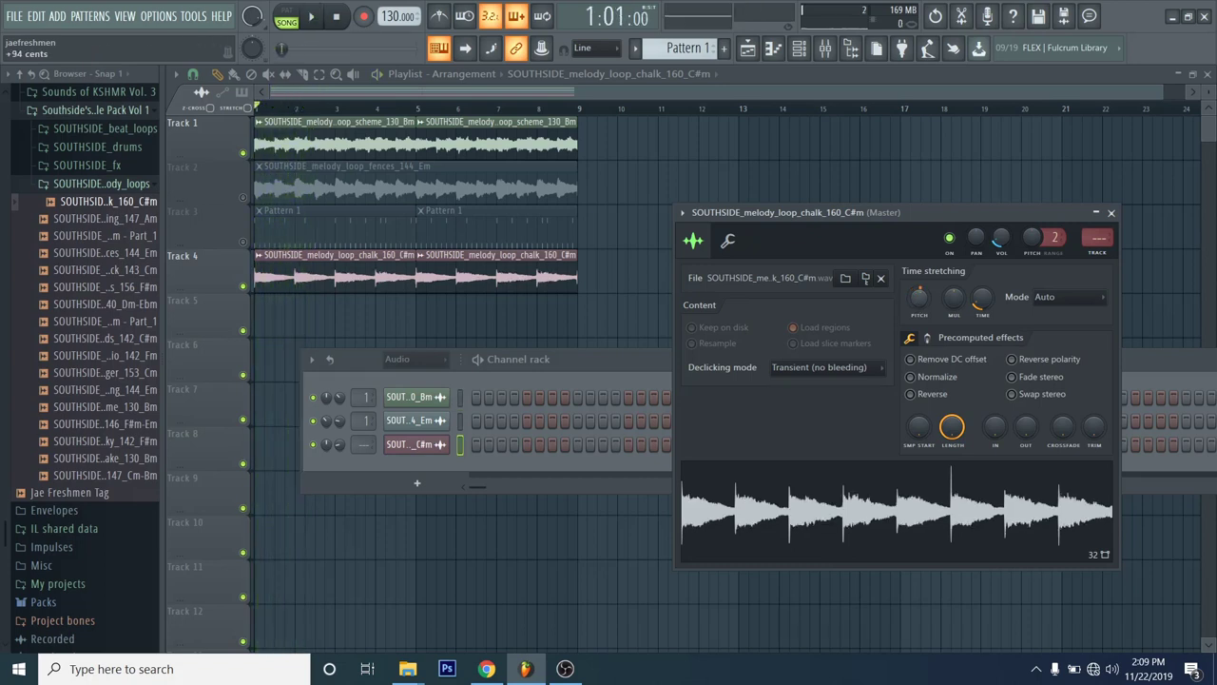
key(space)
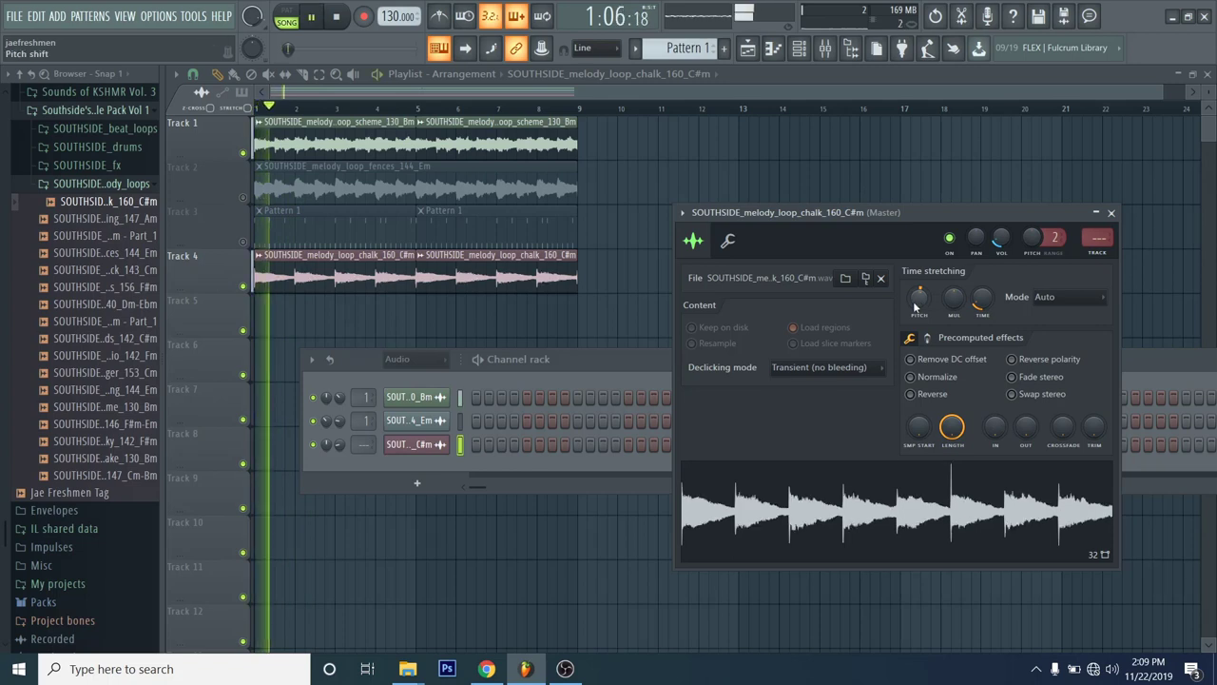
key(space)
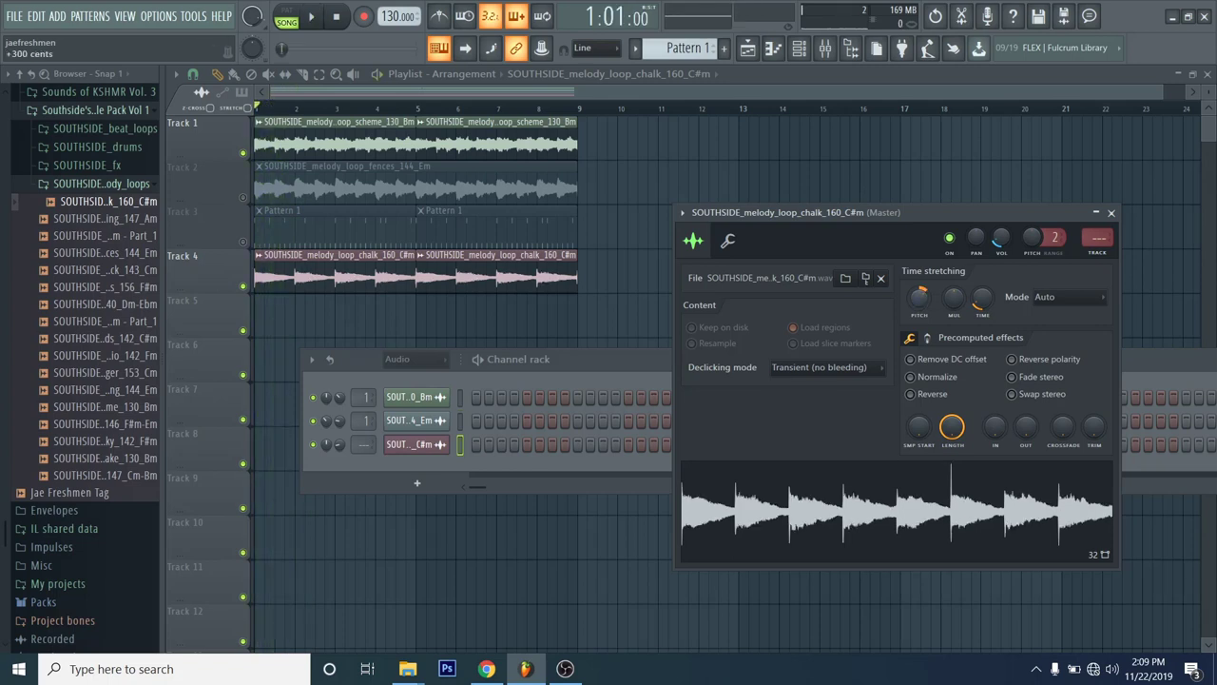
key(space)
key(space)
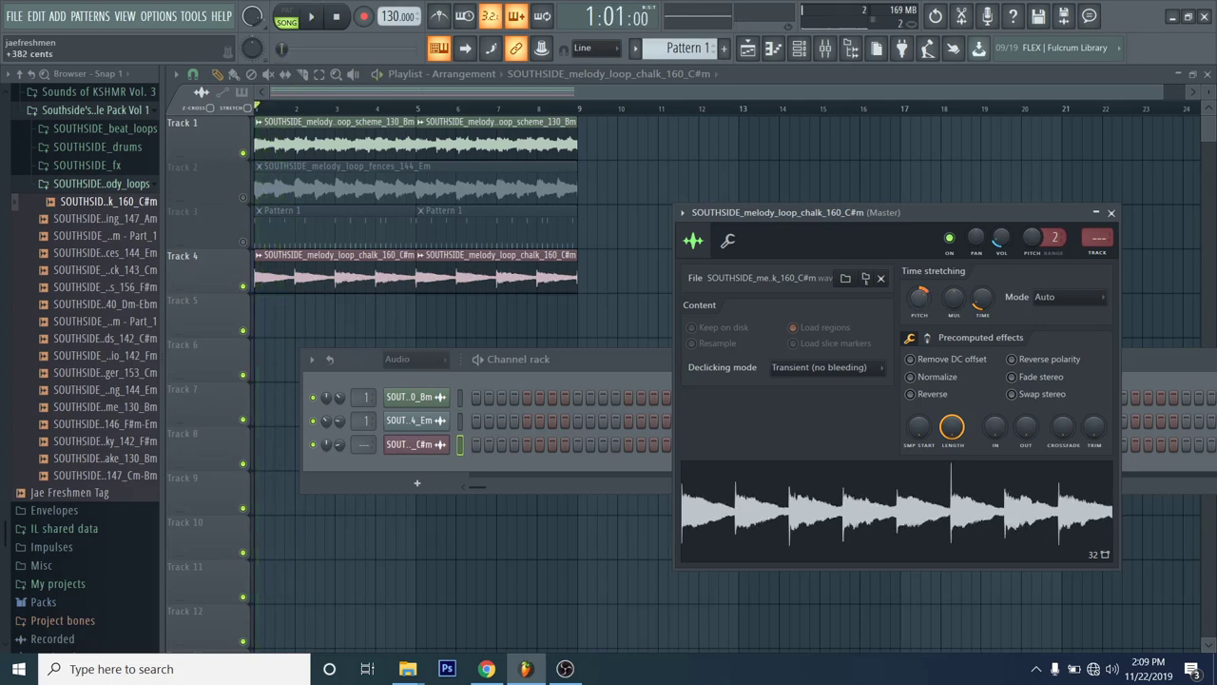
key(space)
key(space)
key(space)
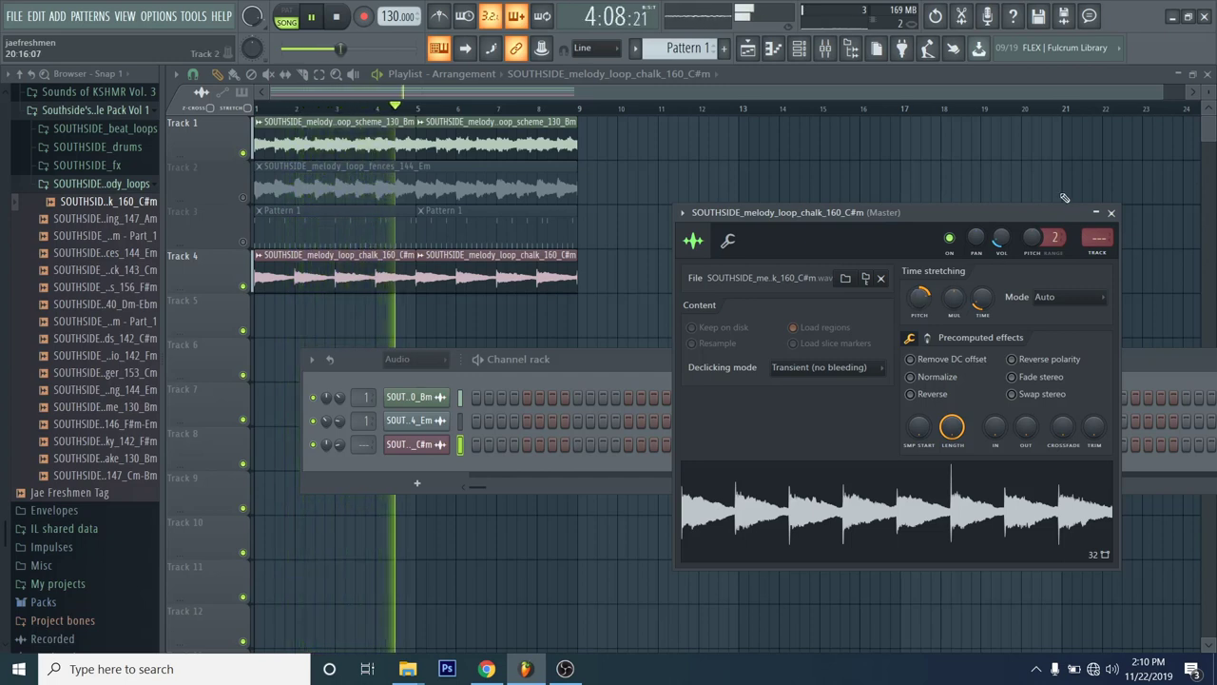
Step: Close the chalk settings and play the song from bar 3
click(1112, 213)
key(space)
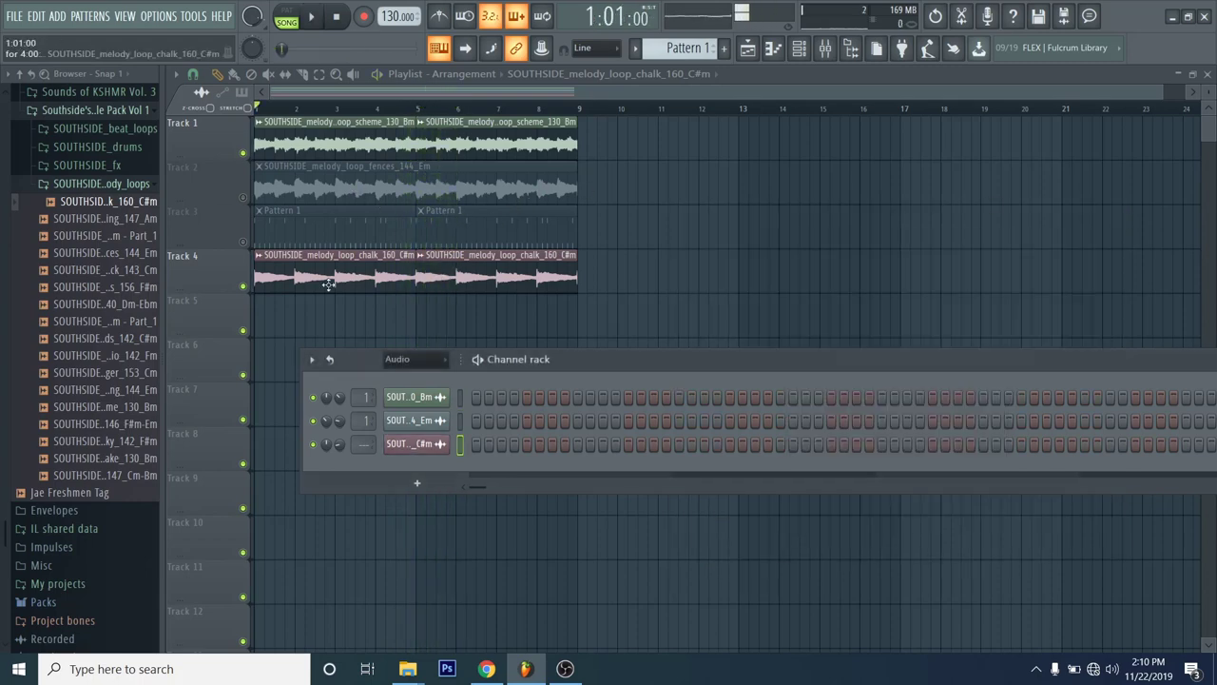
click(336, 108)
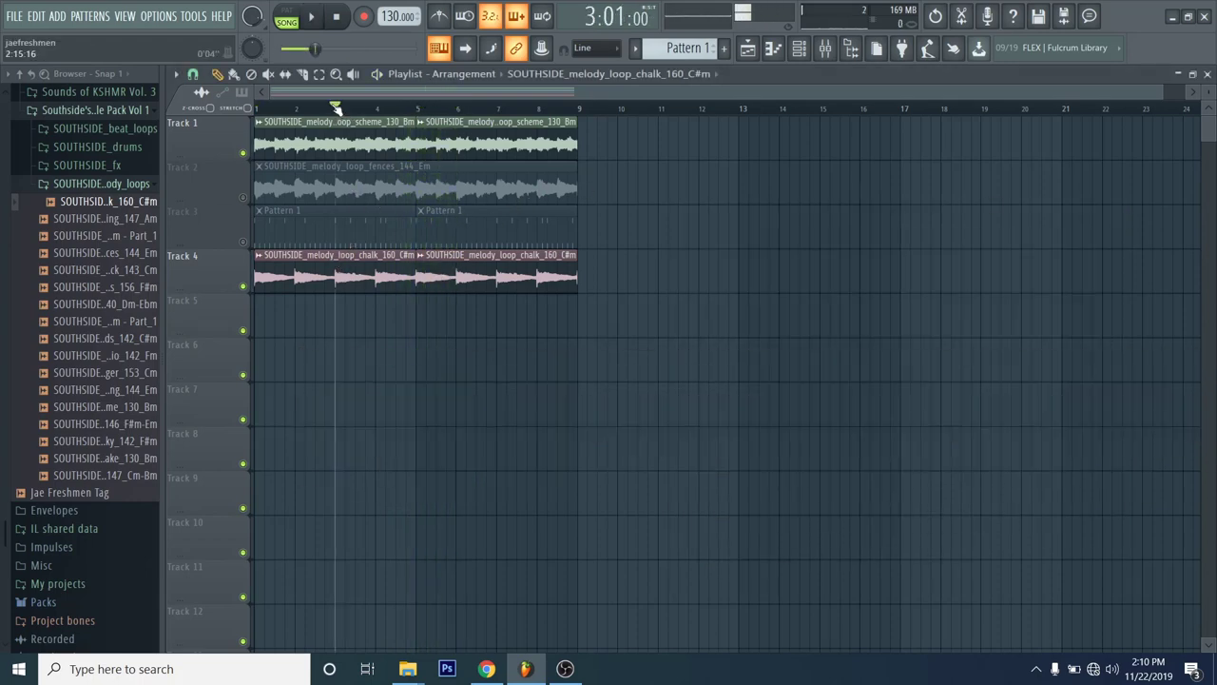
key(space)
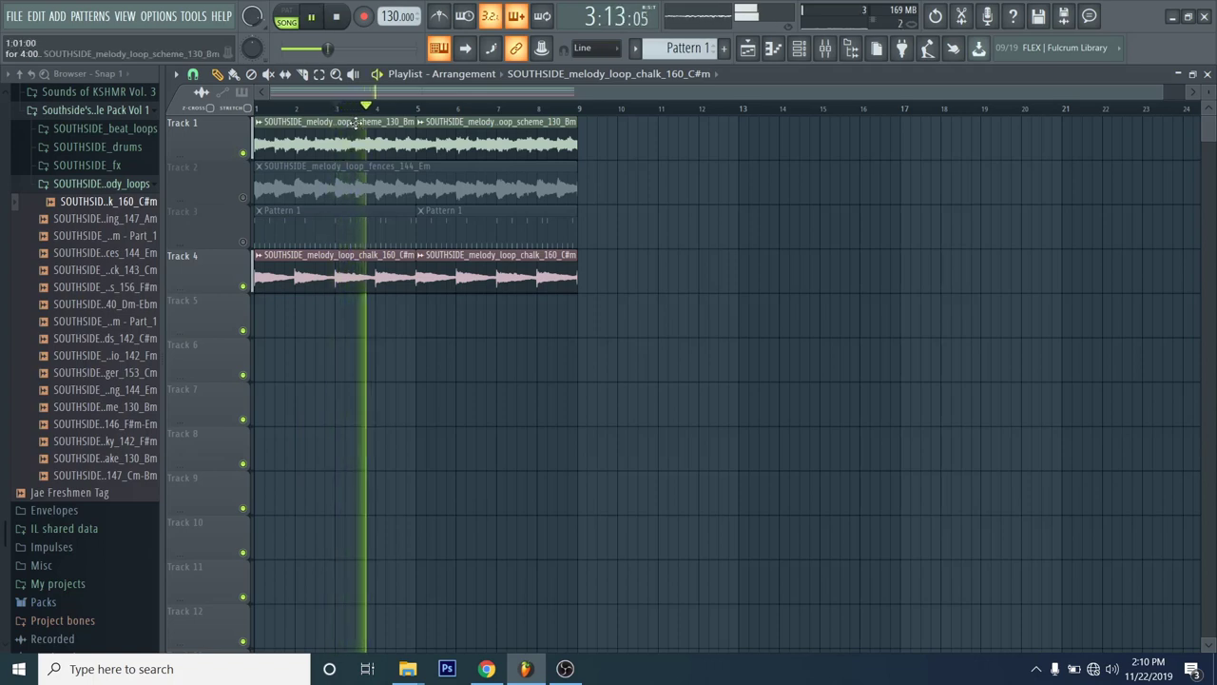
key(space)
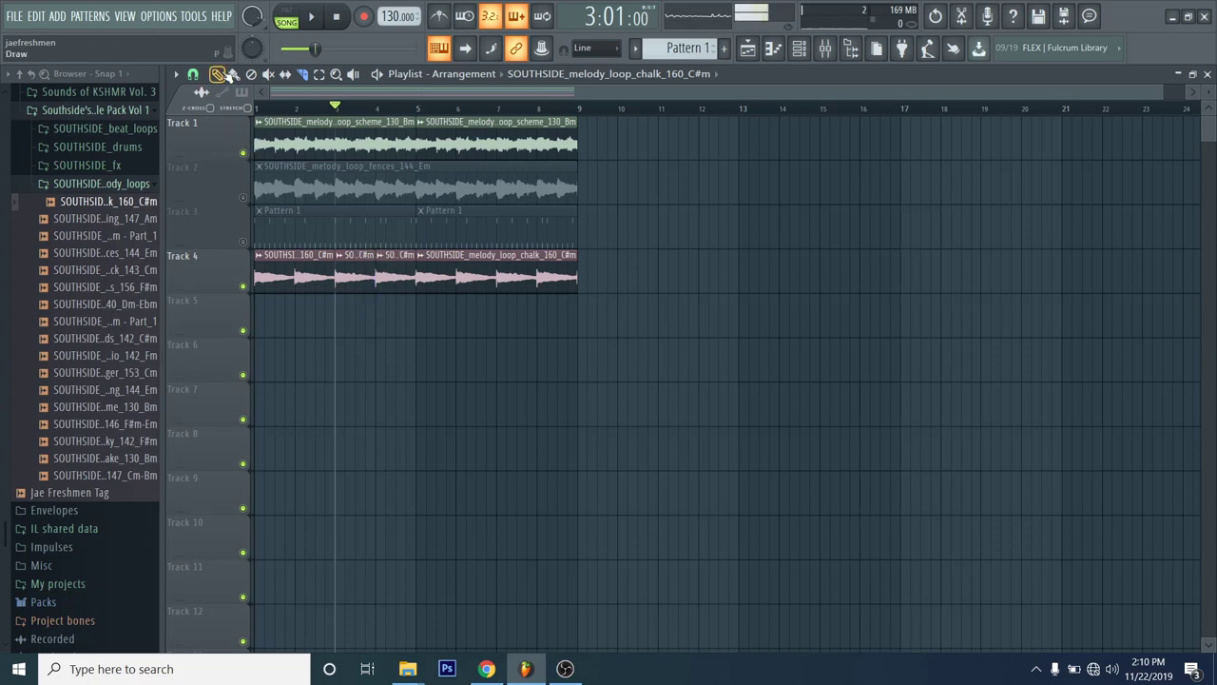
Step: Save the first Track 4 chalk clip as a unique sample, chalk_160_C#m - Part_1.wav
click(340, 255)
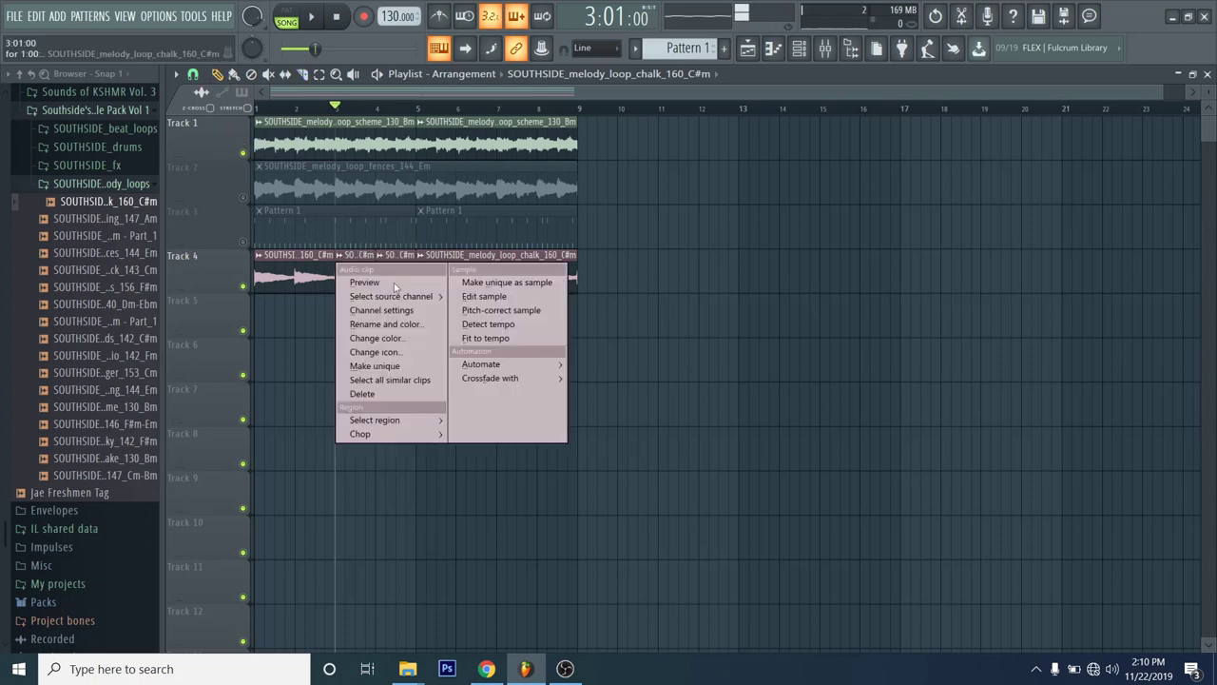
click(484, 283)
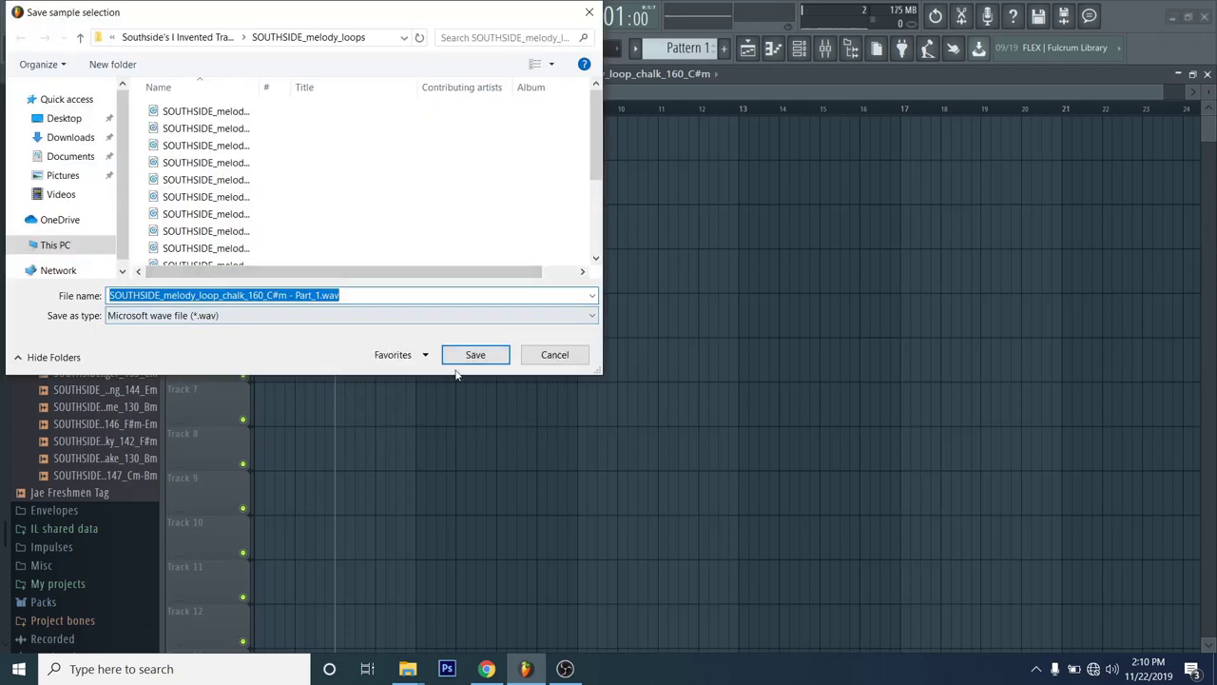
click(472, 355)
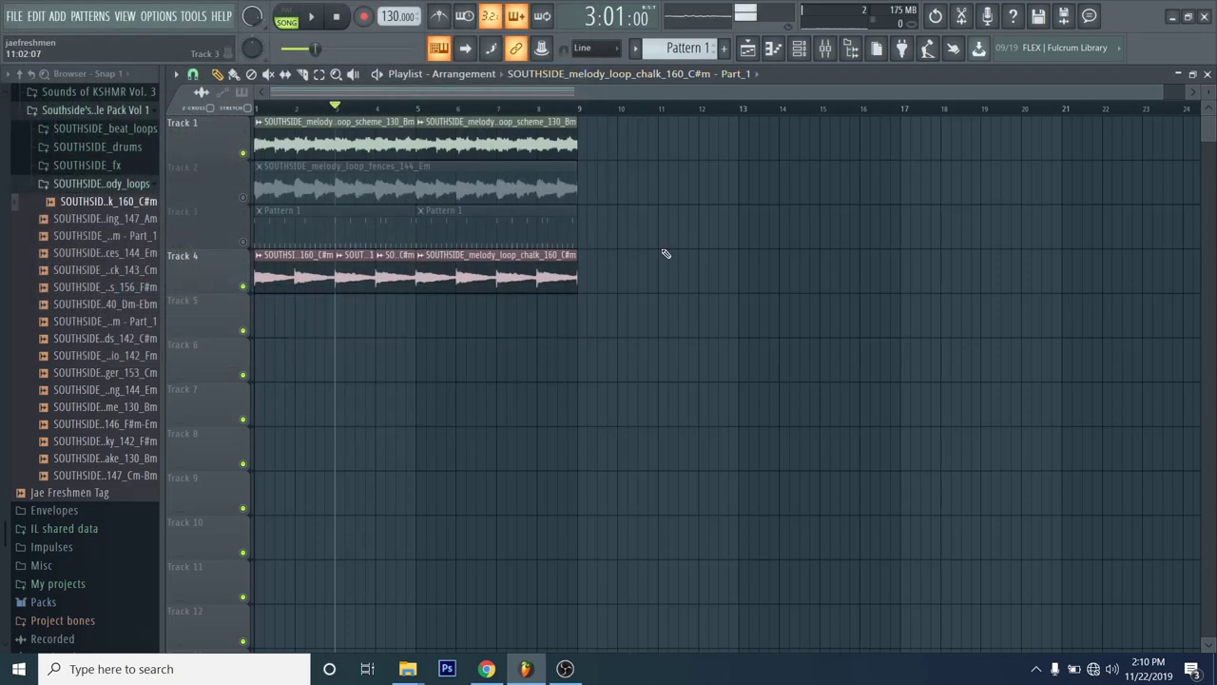
click(798, 48)
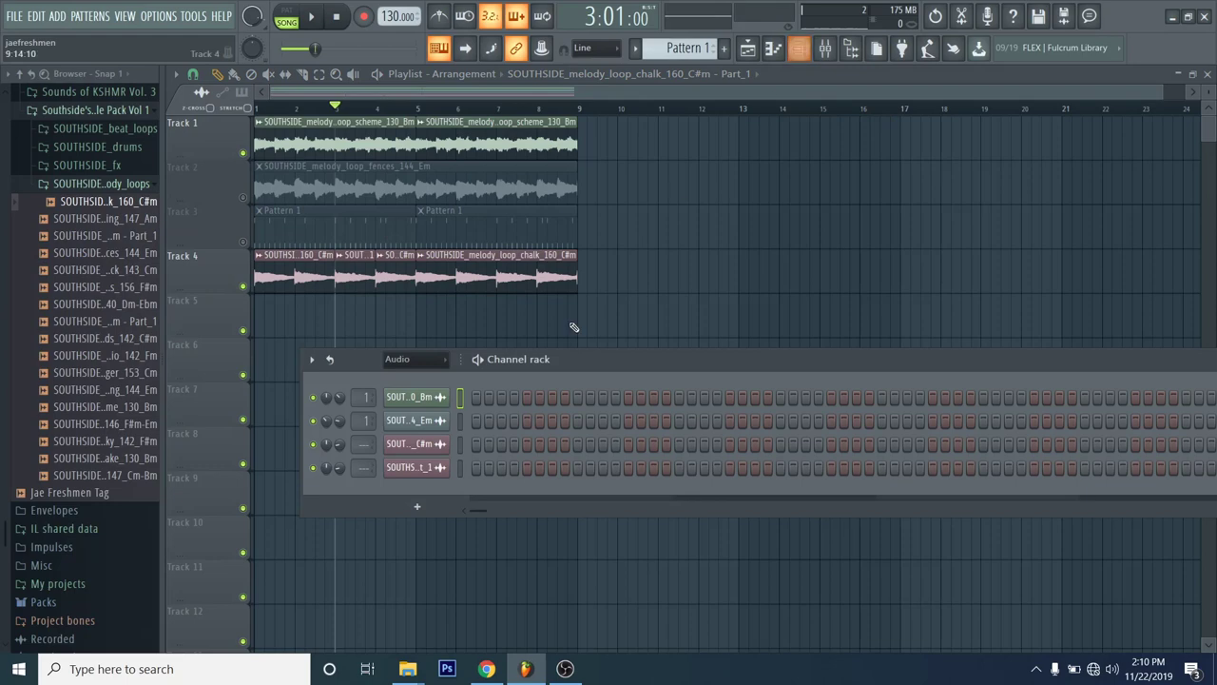
click(427, 470)
Step: Audition the chalk melody, lower the chalk sample's pitch, and play it back
drag(549, 208, 890, 207)
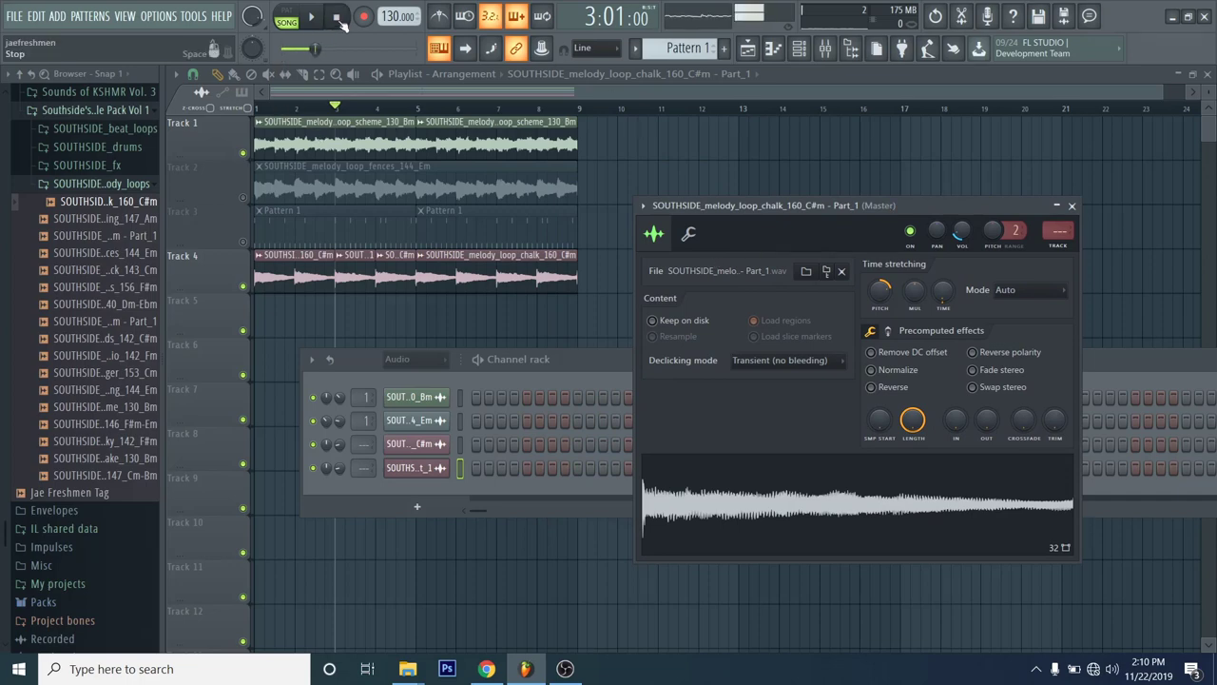
key(space)
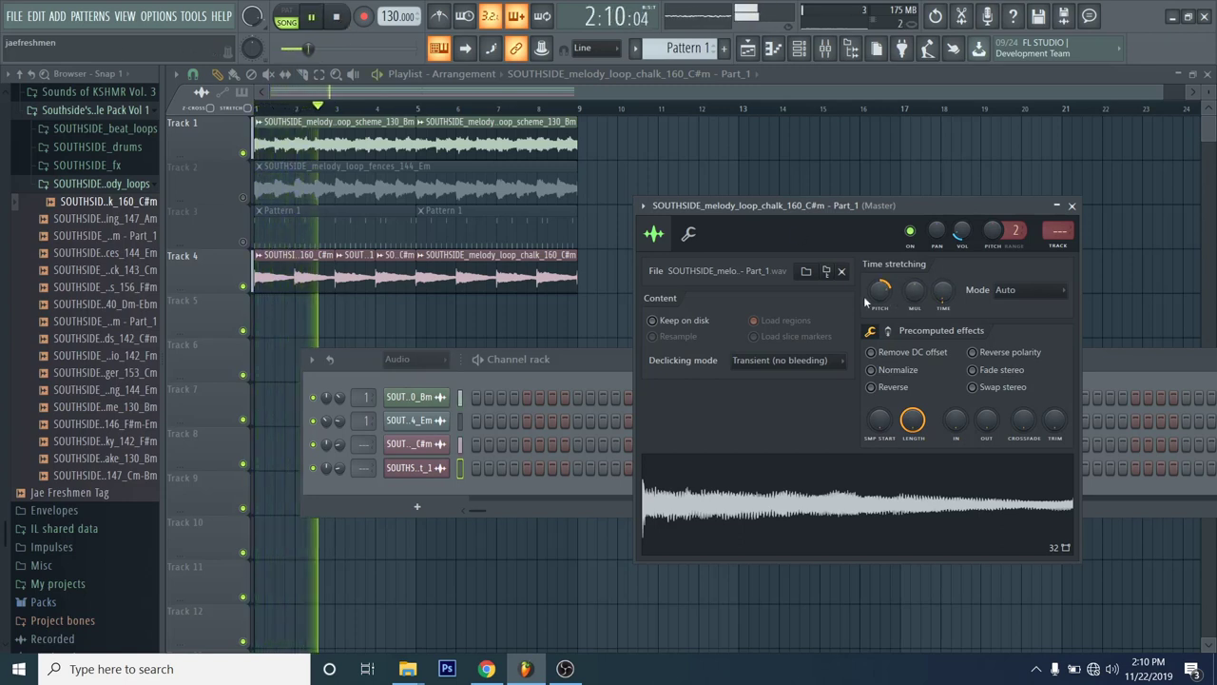
key(space)
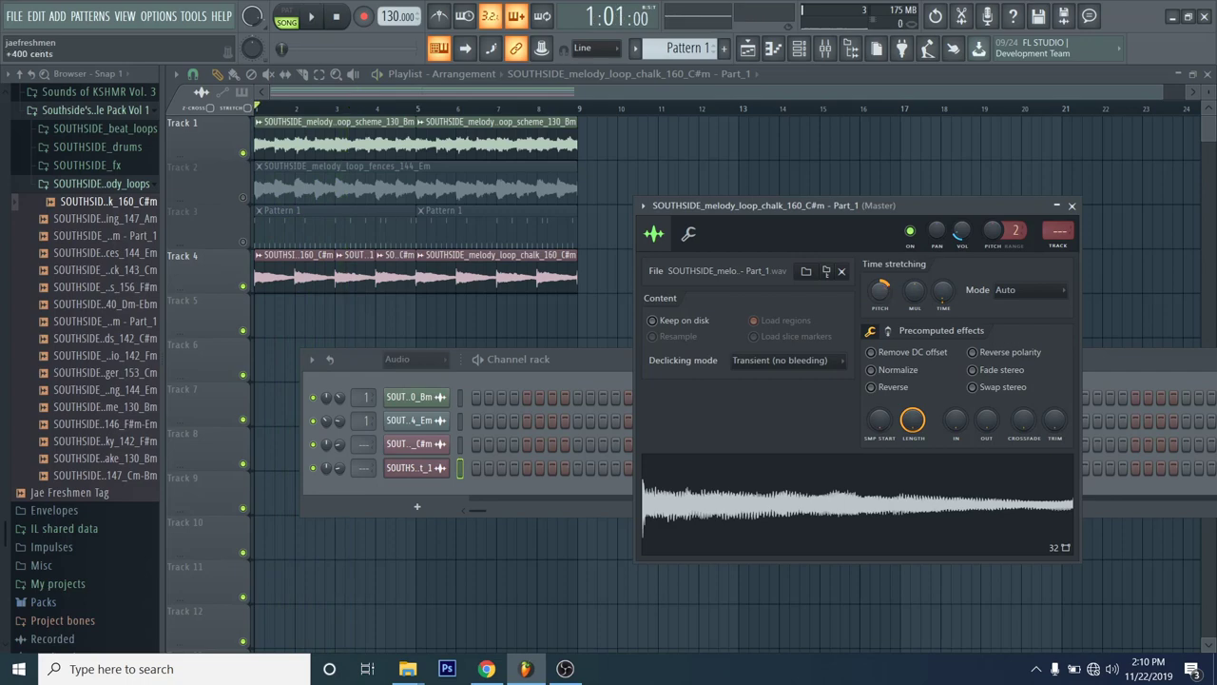
drag(881, 292, 889, 294)
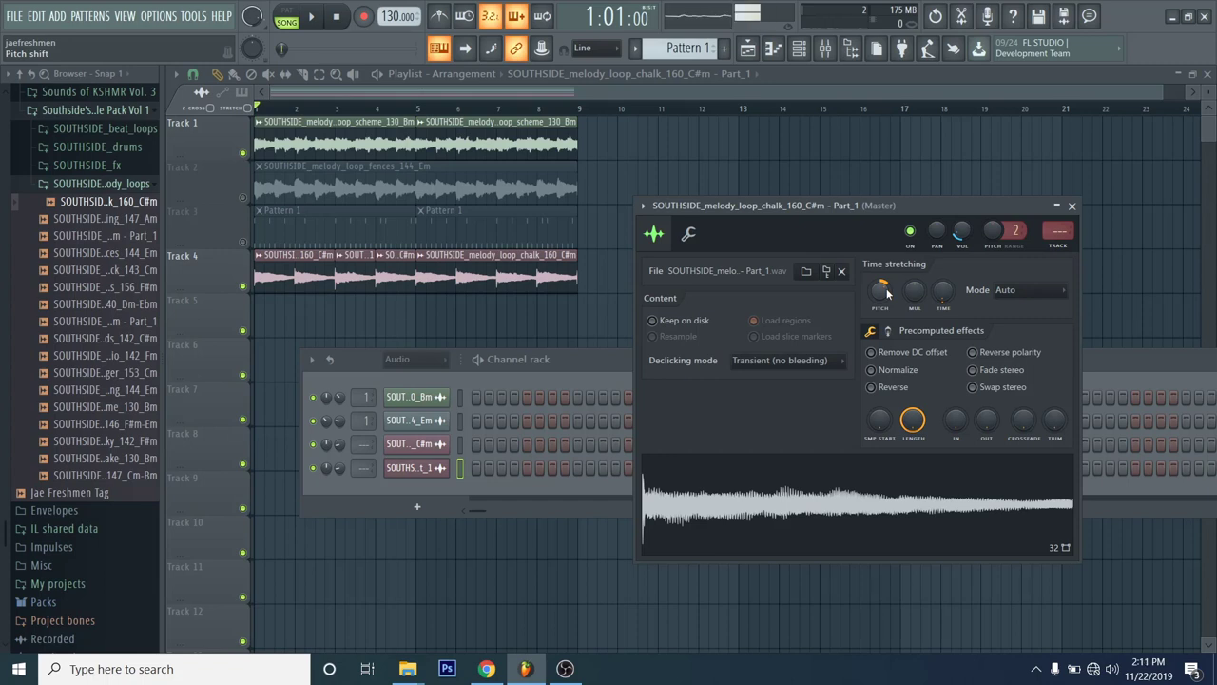
key(space)
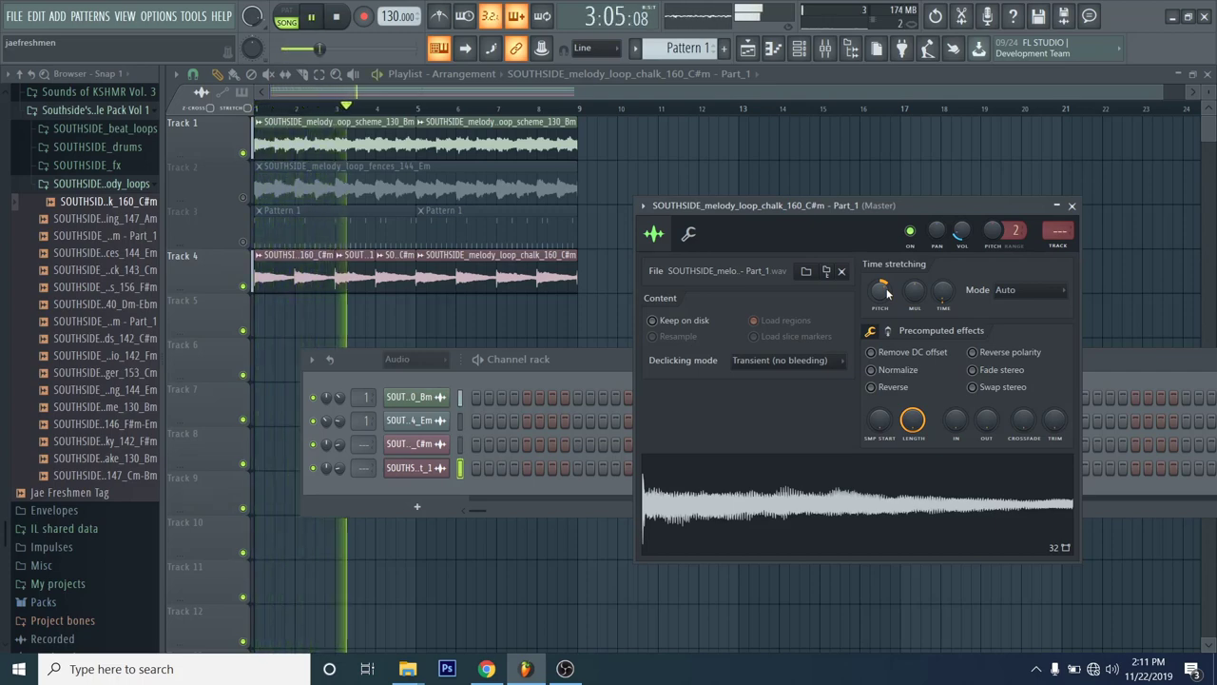
key(space)
key(space)
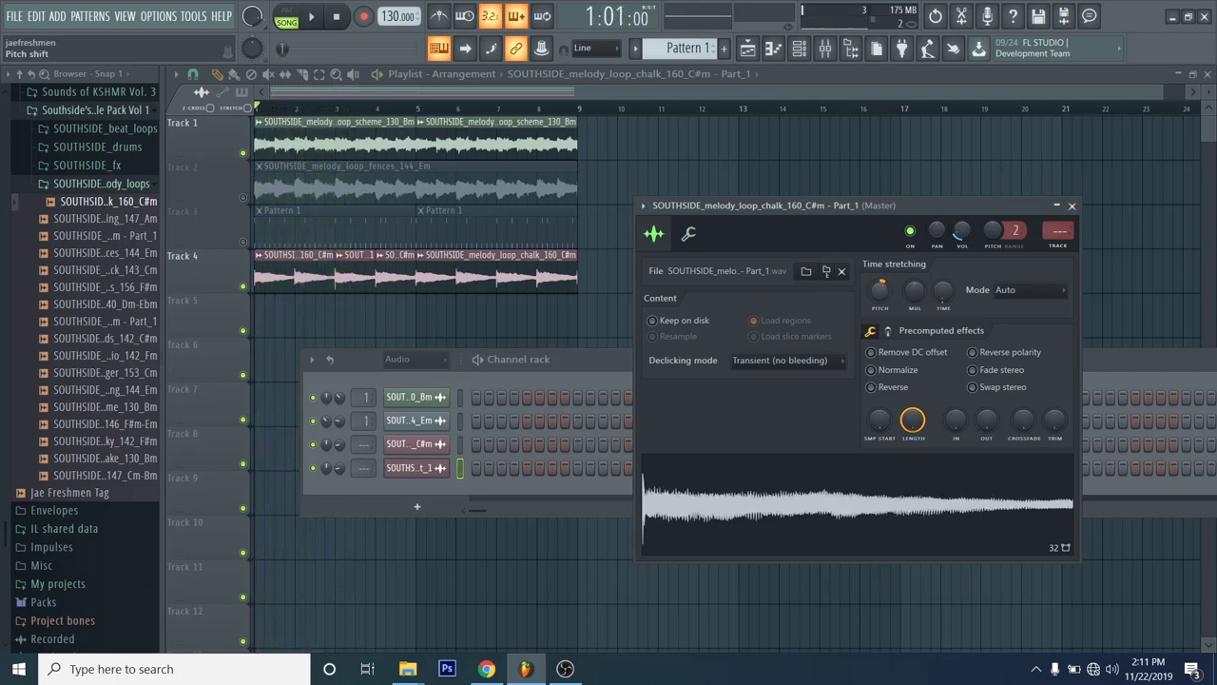
Step: Try higher and lower pitches, then settle the chalk sample at -200 cents while auditioning
key(space)
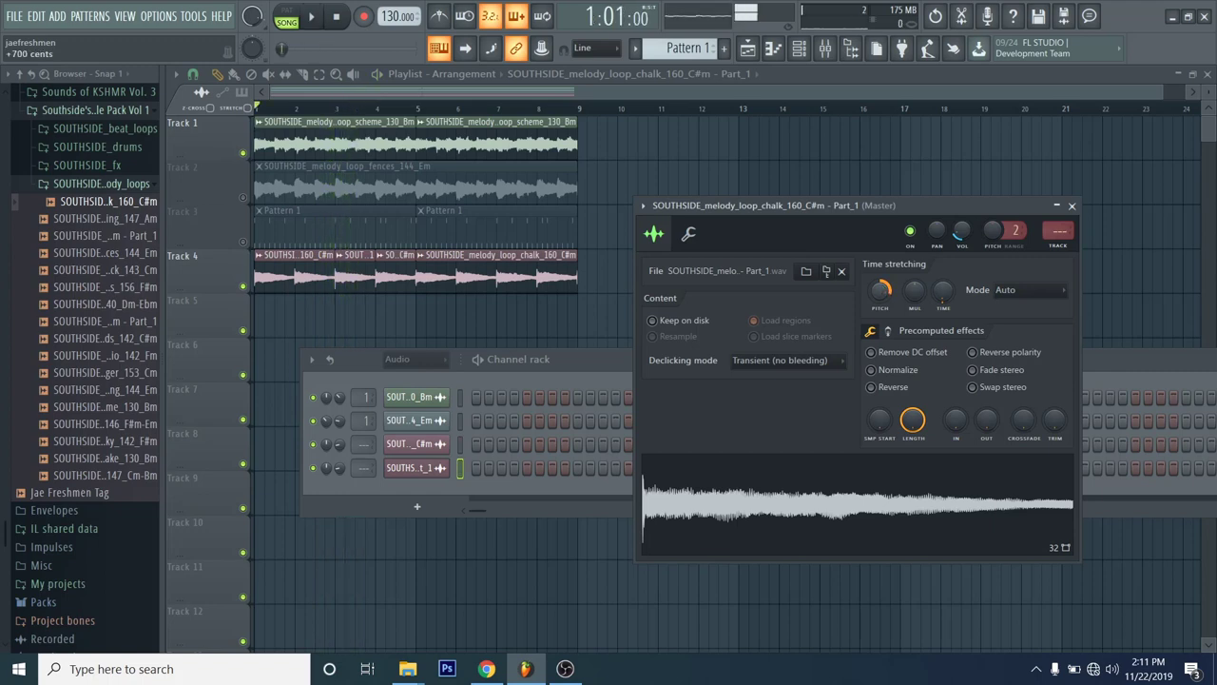
key(space)
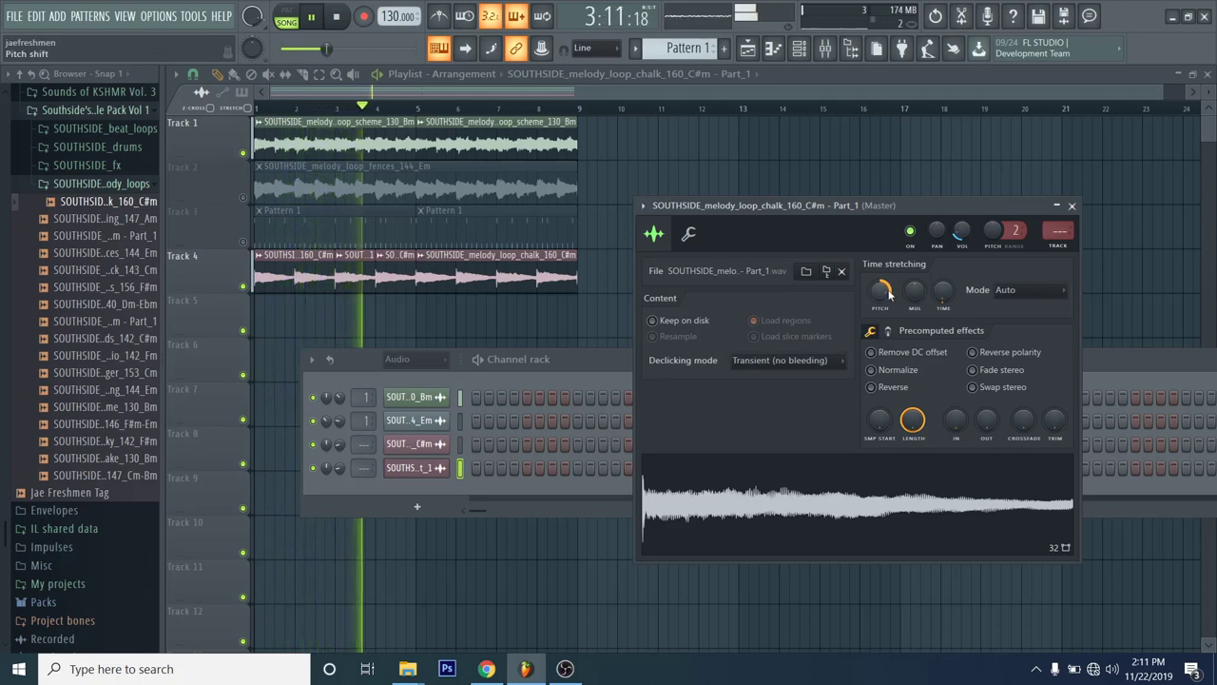
drag(889, 295, 889, 267)
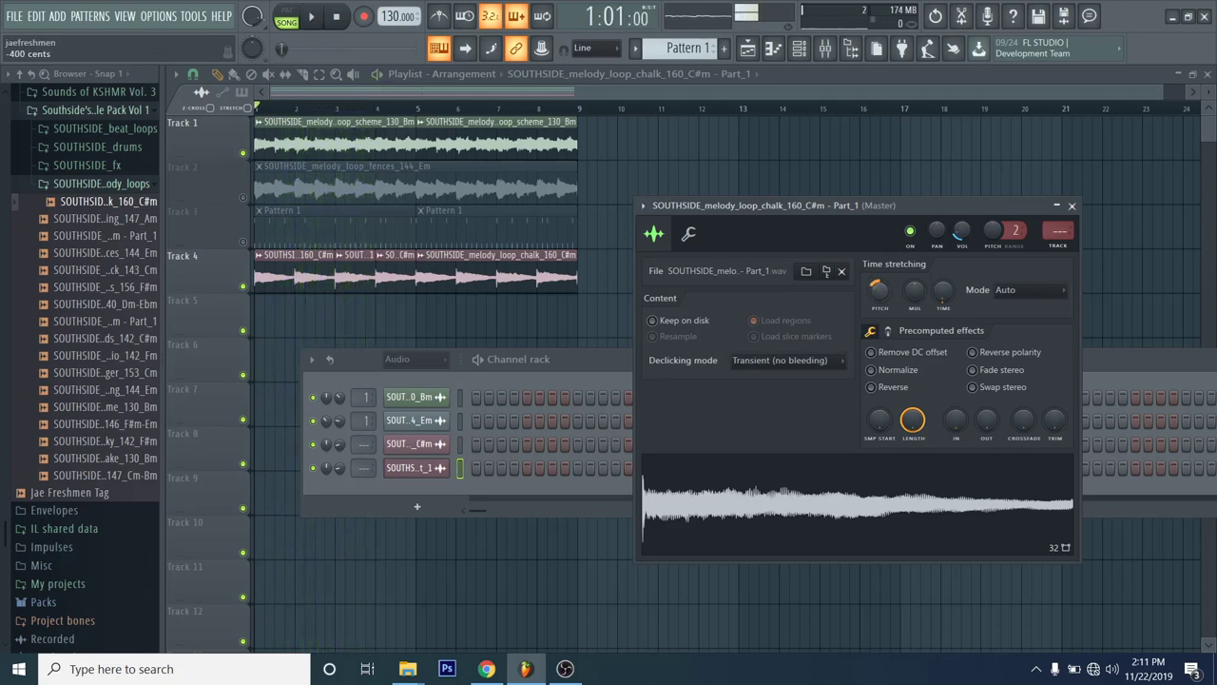
key(space)
drag(890, 290, 889, 295)
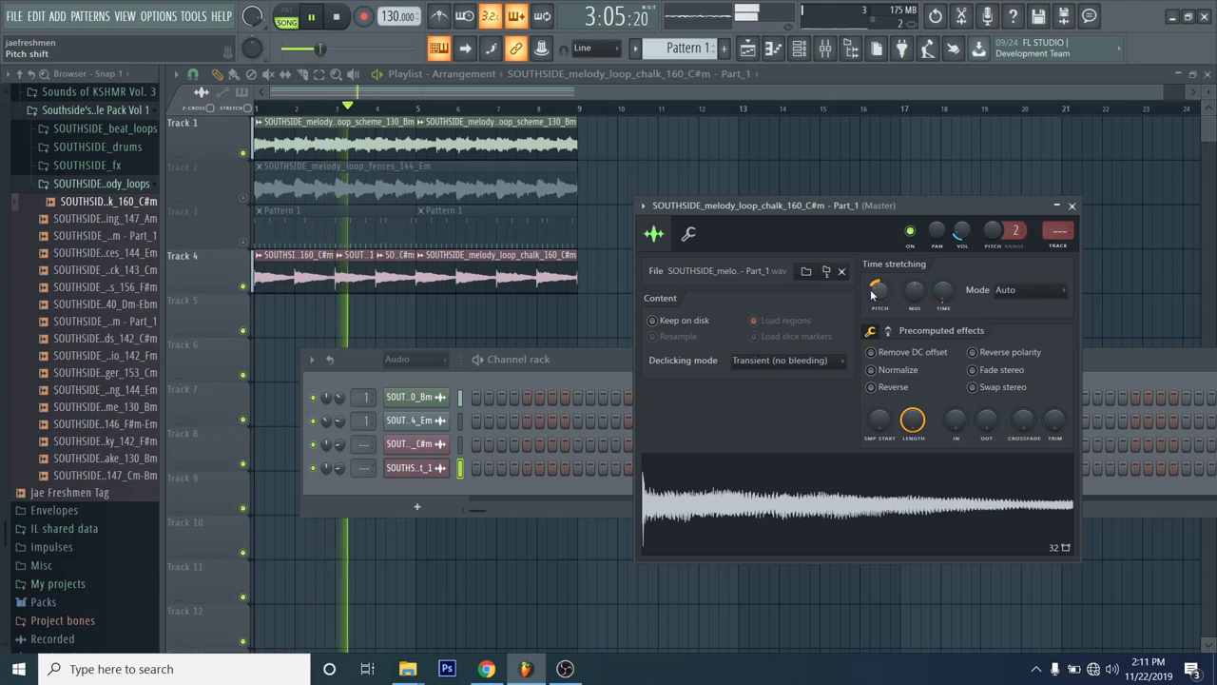
drag(879, 290, 879, 292)
key(space)
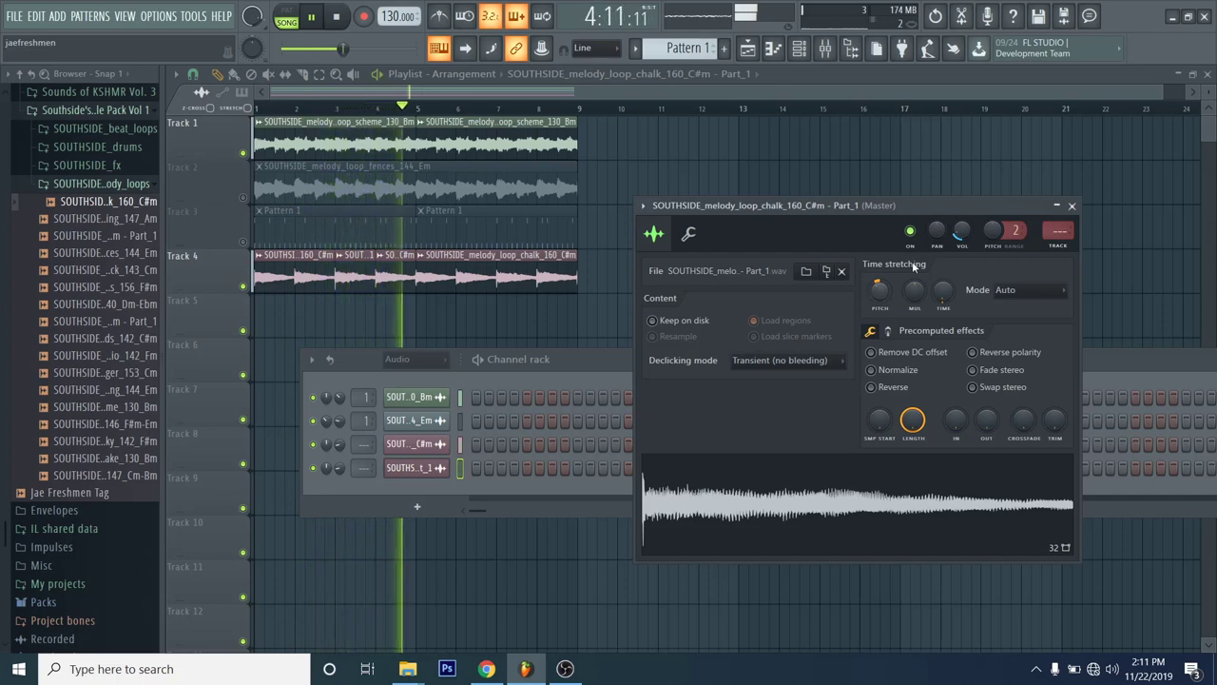
Step: Close the chalk sample settings, then restart playback from bar 7
click(1072, 207)
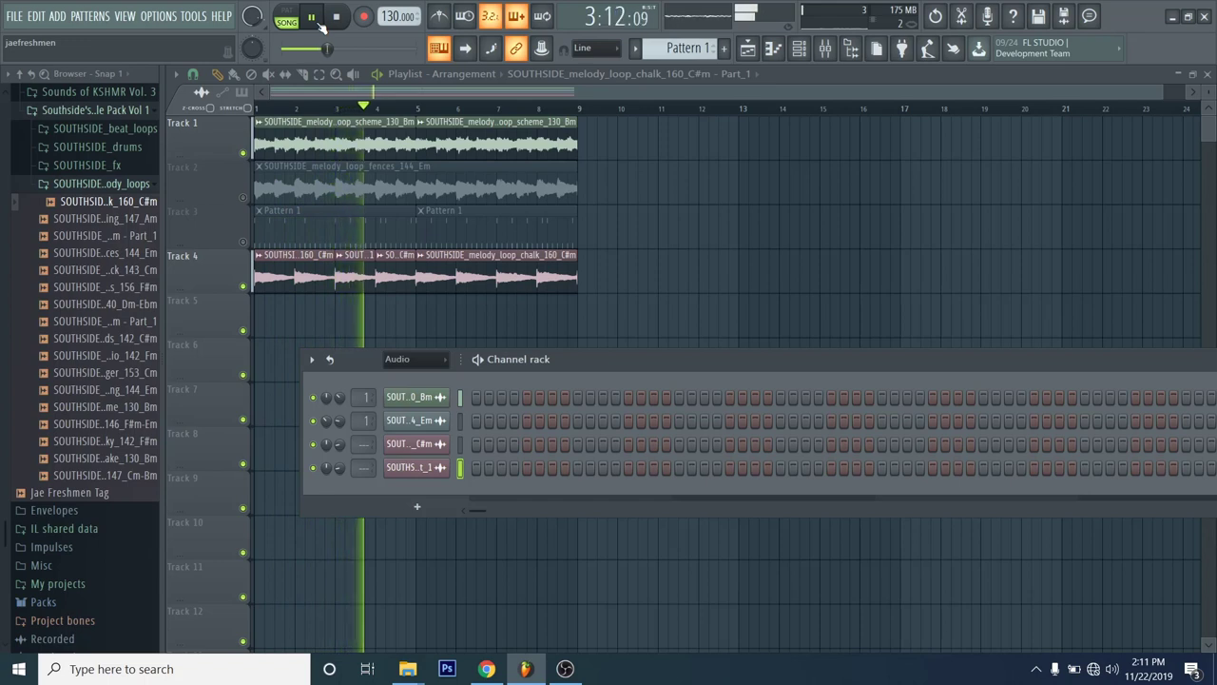
click(322, 27)
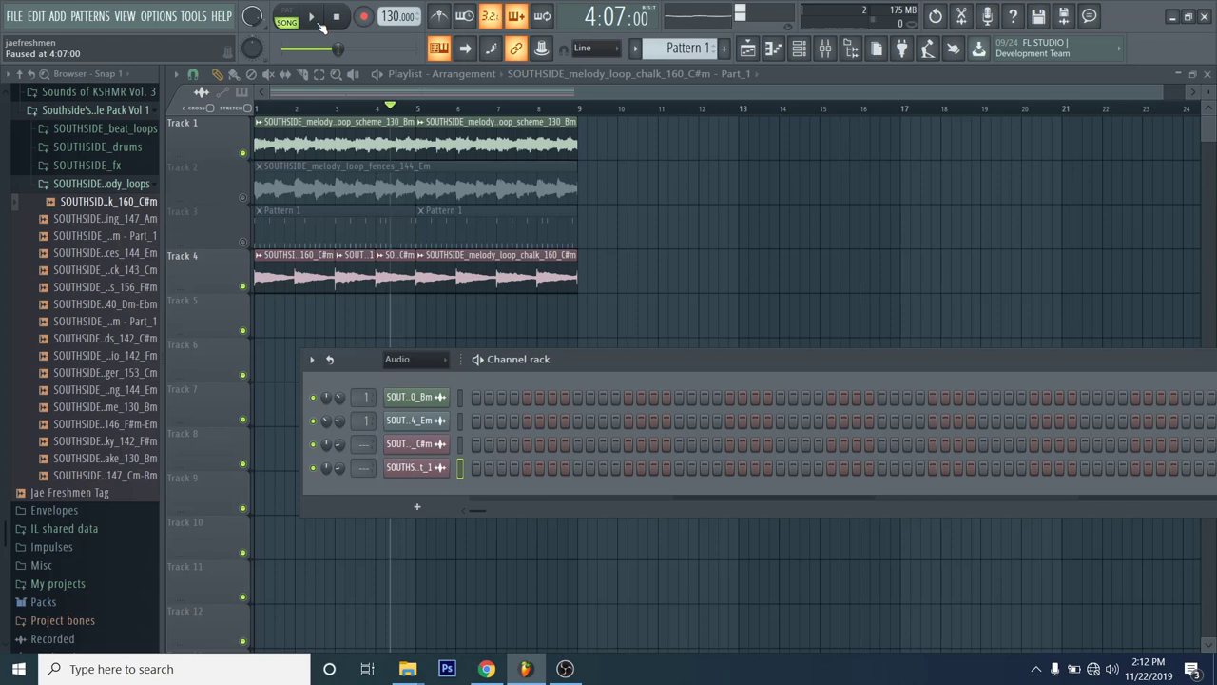
click(501, 109)
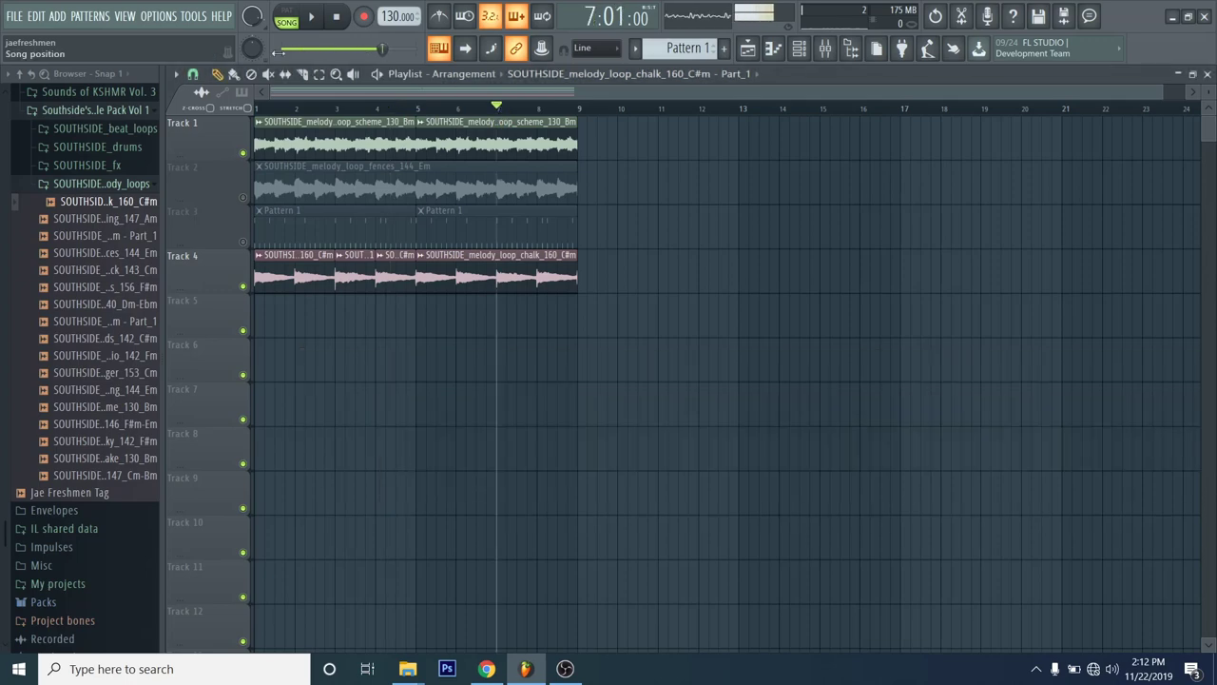
click(321, 18)
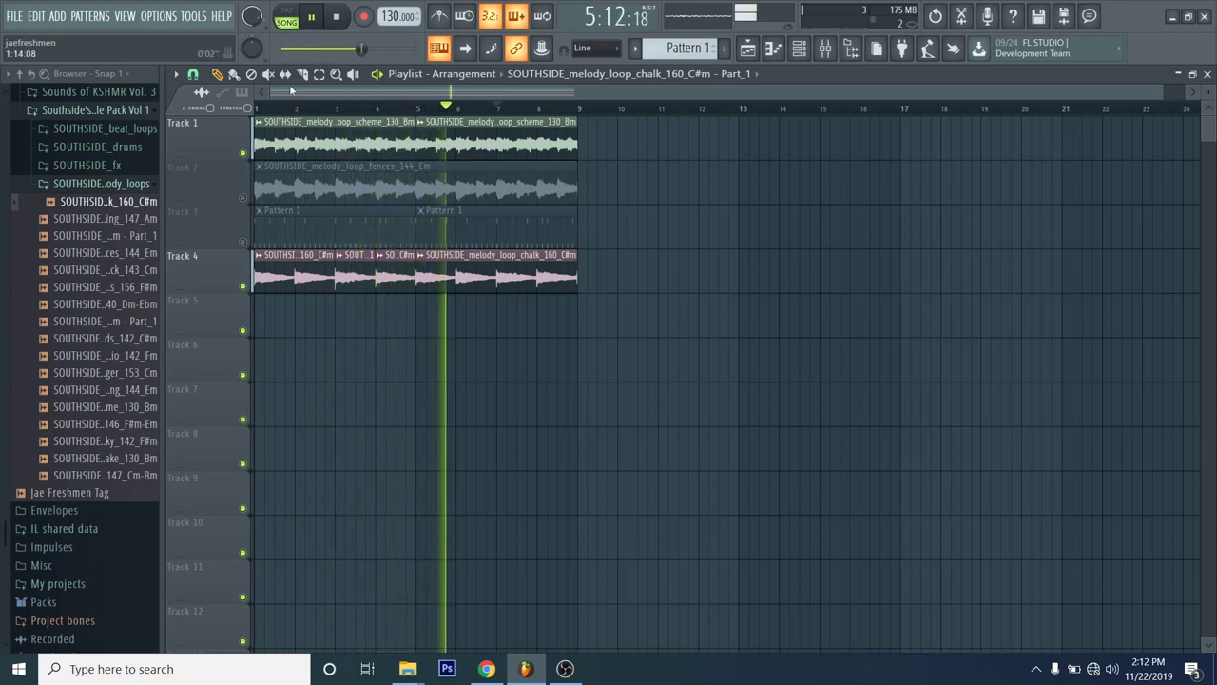
Step: Duplicate the Track 2–3 clips into bars 9–16 and repeat the Track 1 clip to bar 17
click(319, 73)
drag(561, 207, 391, 245)
drag(320, 224, 199, 183)
key(ctrl+b)
click(504, 138)
key(ctrl+b)
key(ctrl+b)
key(space)
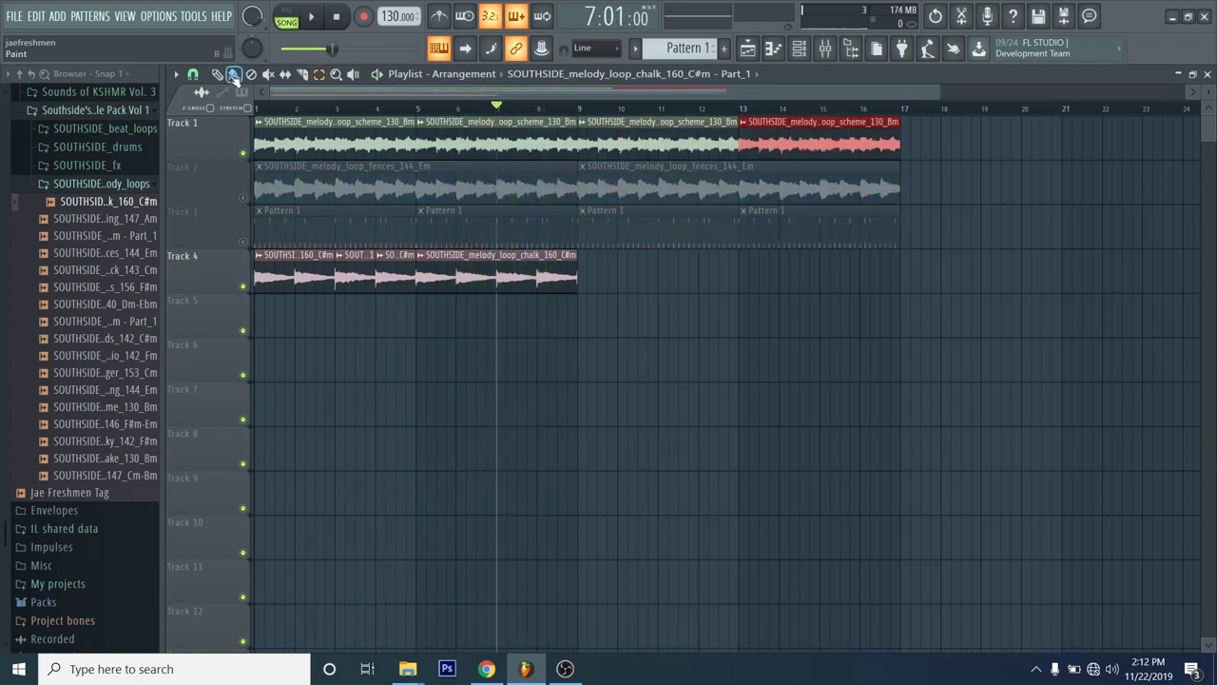
Step: Delete the fences and Pattern 1 clips from bars 1–8 on Tracks 2–3
right_click(428, 185)
right_click(456, 227)
right_click(376, 219)
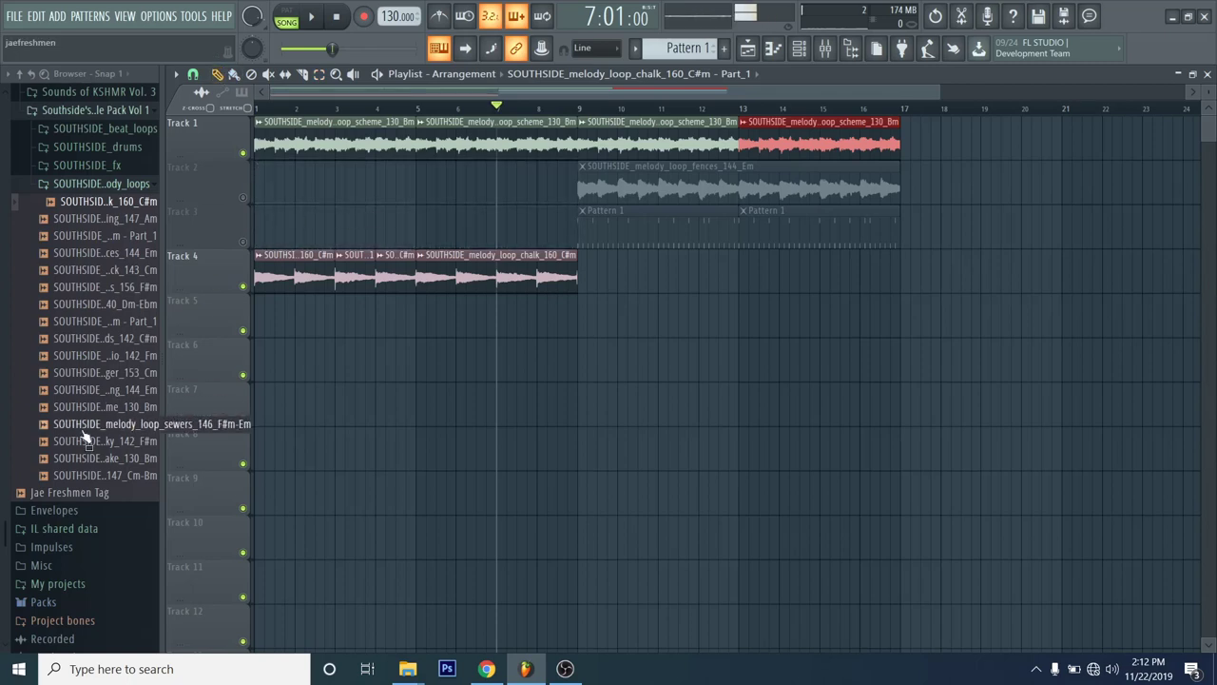
Step: Place the Jae Freshmen Tag sample on Track 5 at bar 9
scroll(84, 432, down, 3)
drag(83, 407, 597, 293)
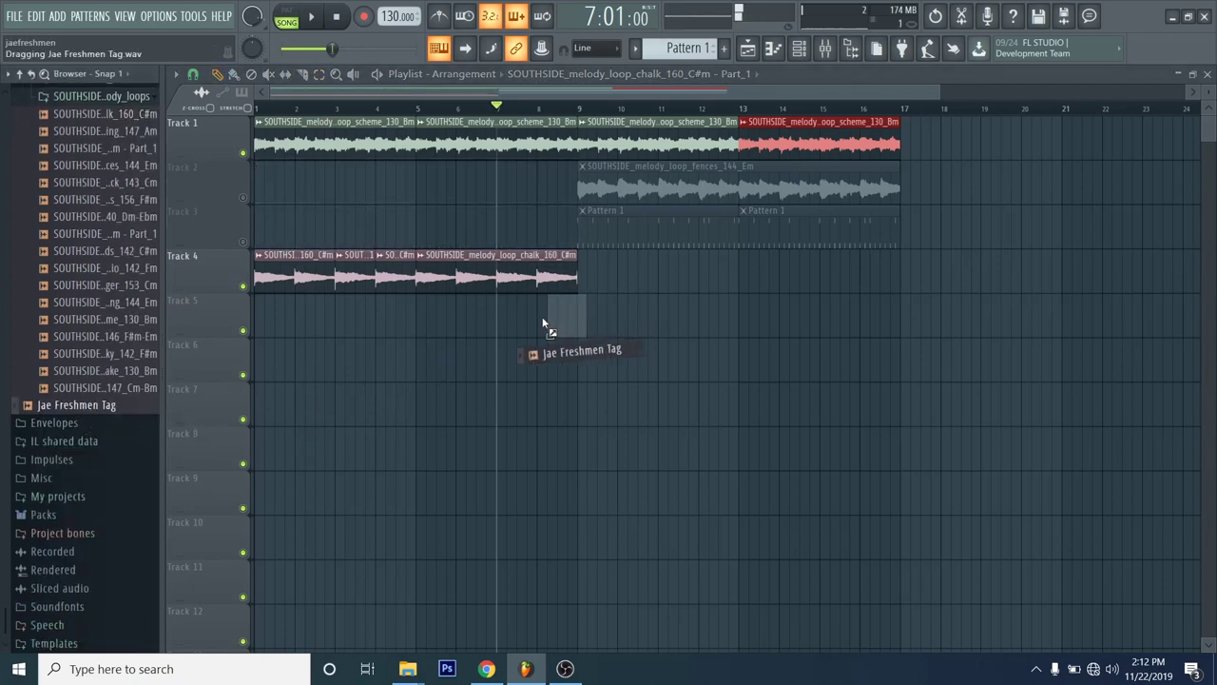
drag(545, 326, 548, 323)
drag(935, 93, 537, 92)
drag(446, 319, 566, 319)
drag(538, 92, 726, 92)
scroll(515, 133, down, 2)
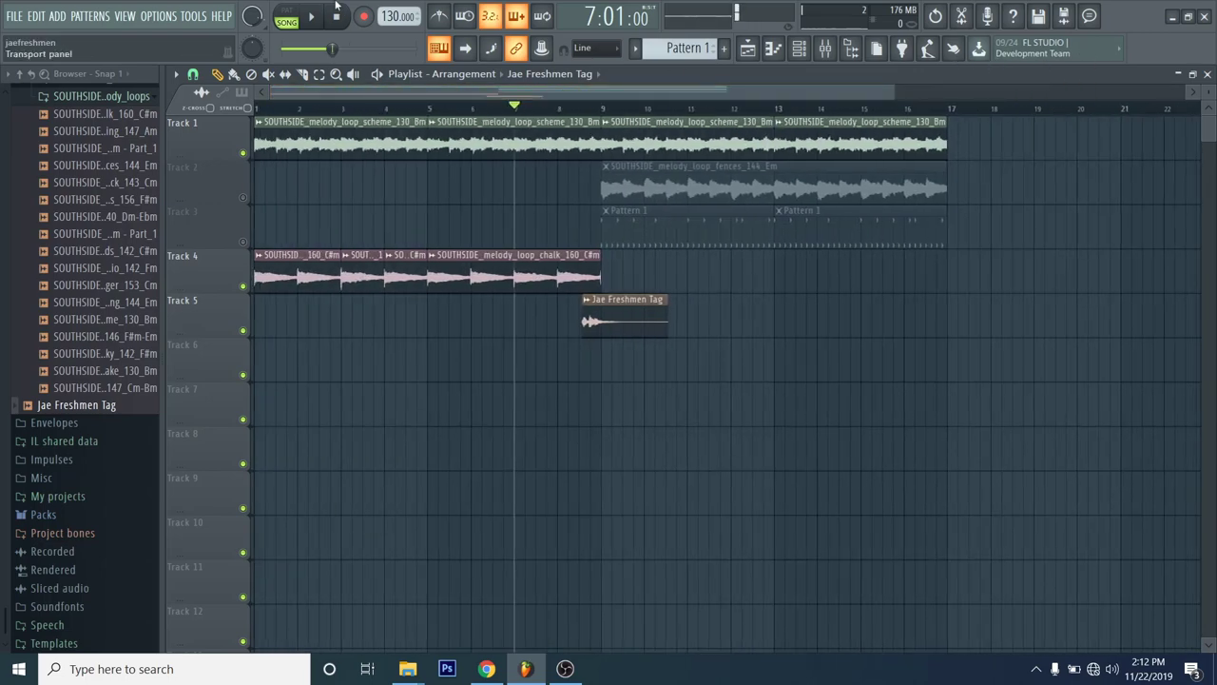
Step: Unmute Tracks 2 and 3, then duplicate the bar 9–17 clips on Tracks 1–3 into bars 17–25
click(243, 197)
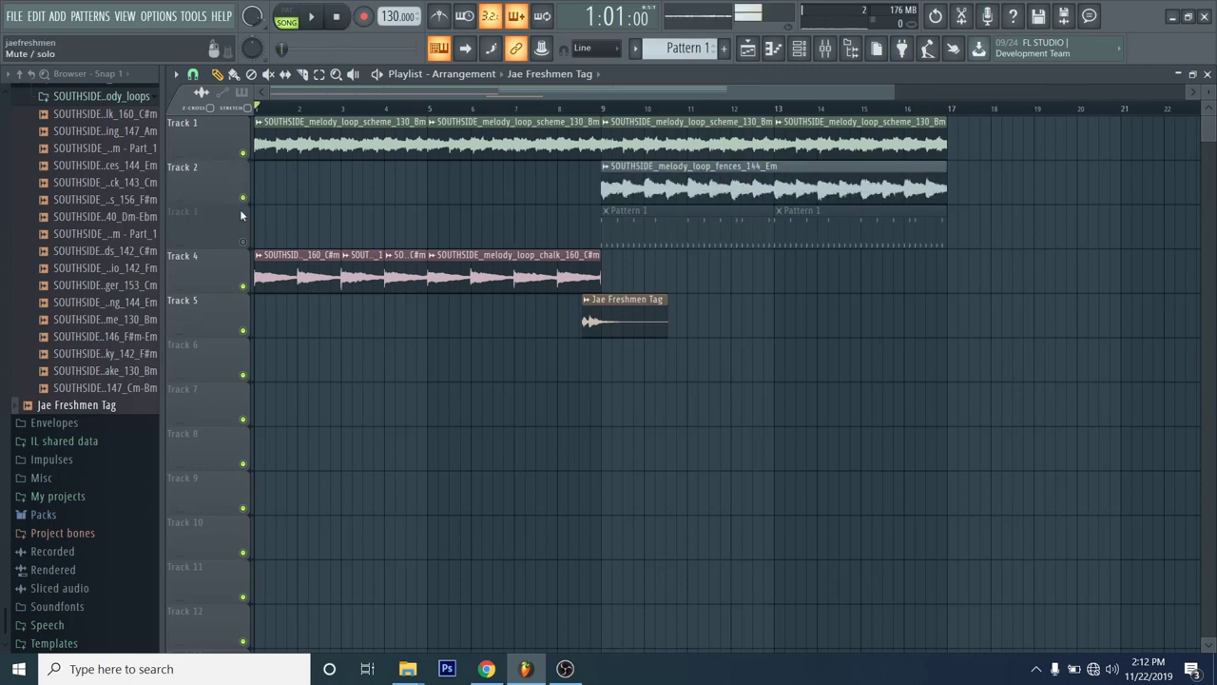
click(243, 241)
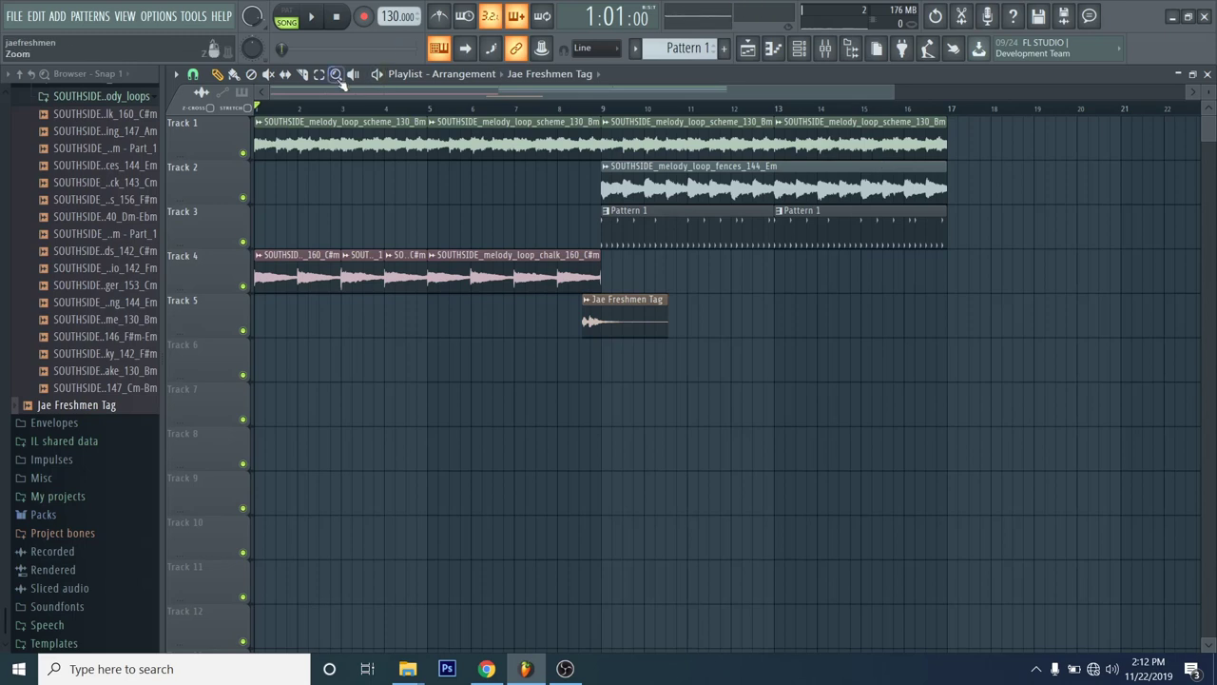
drag(775, 249, 685, 143)
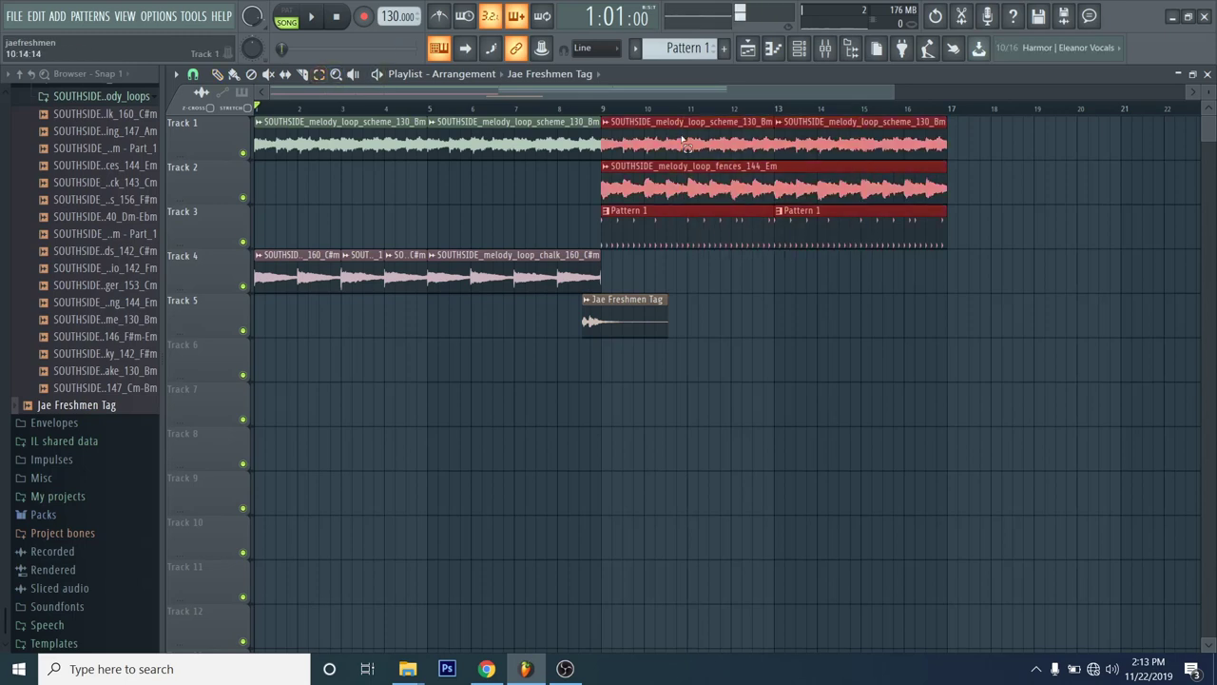
key(ctrl+b)
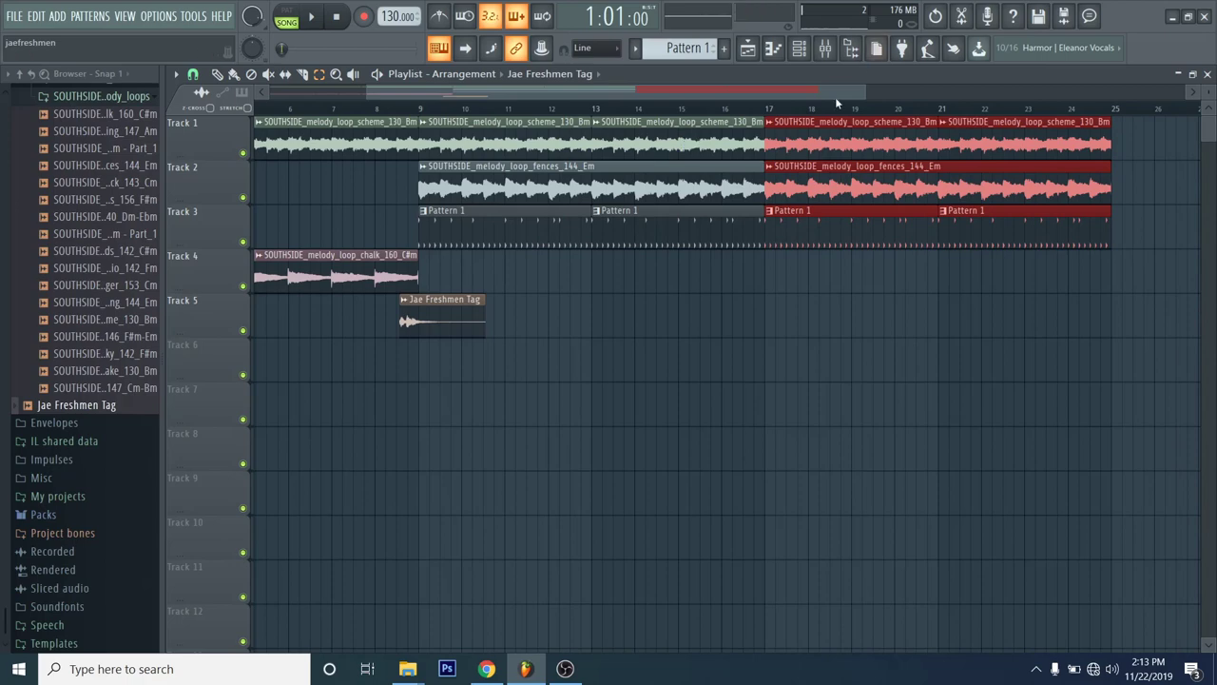
drag(836, 89, 1098, 107)
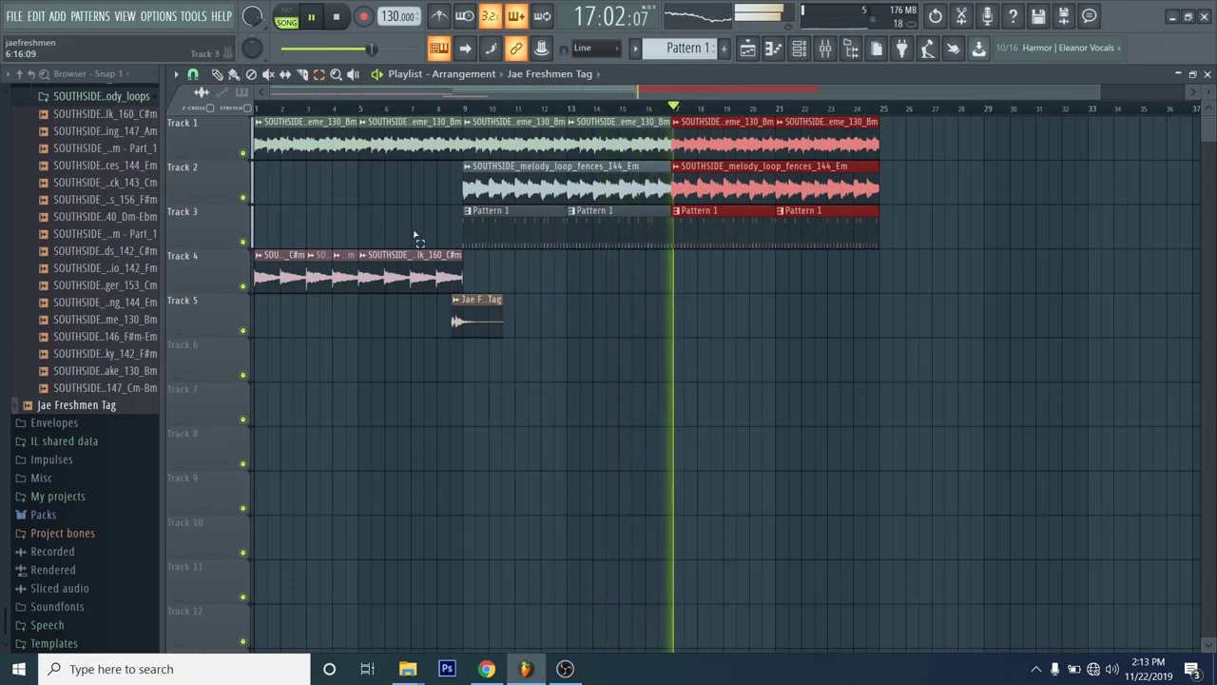
Step: Move the chalk clips to bar 25, duplicate bars 17–25 onward, and delete the fences copy
drag(463, 256, 255, 274)
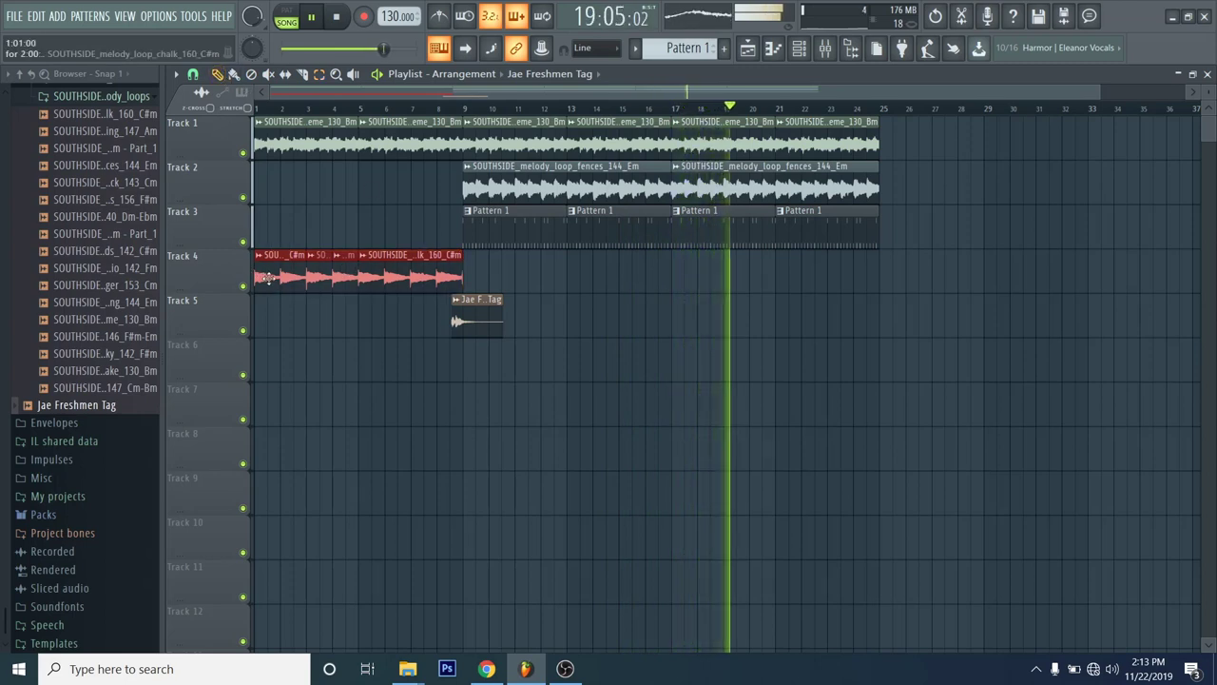
drag(269, 276, 901, 285)
drag(823, 239, 702, 154)
key(ctrl+b)
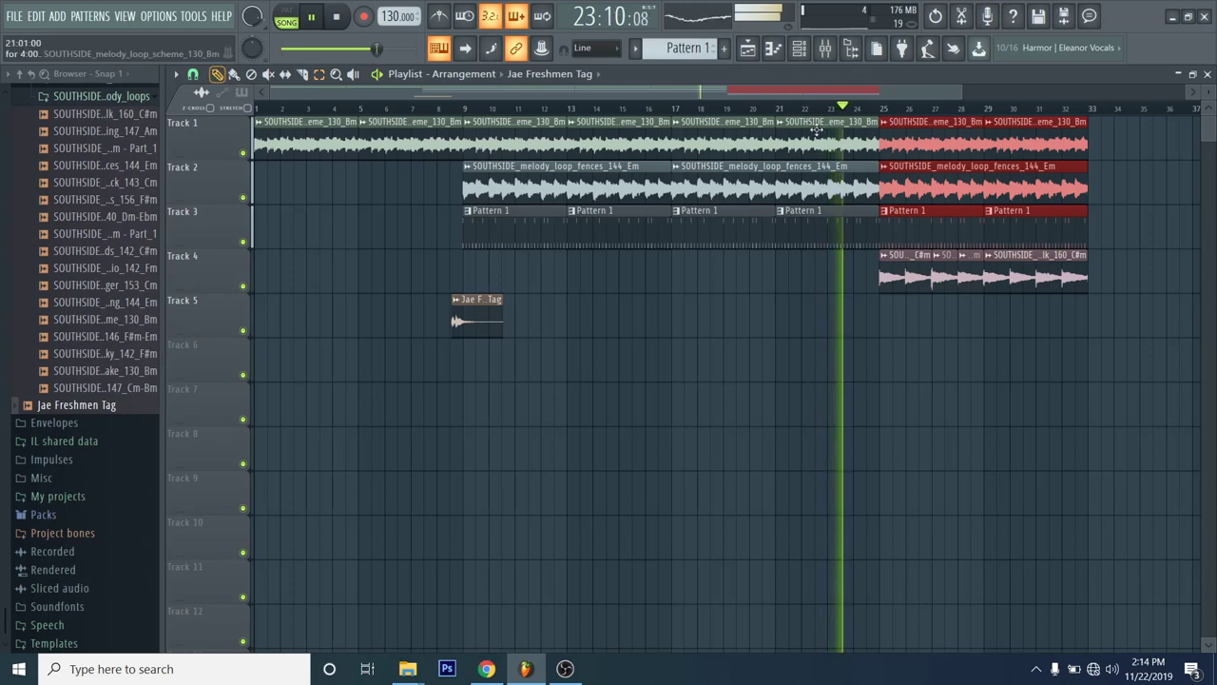
right_click(918, 184)
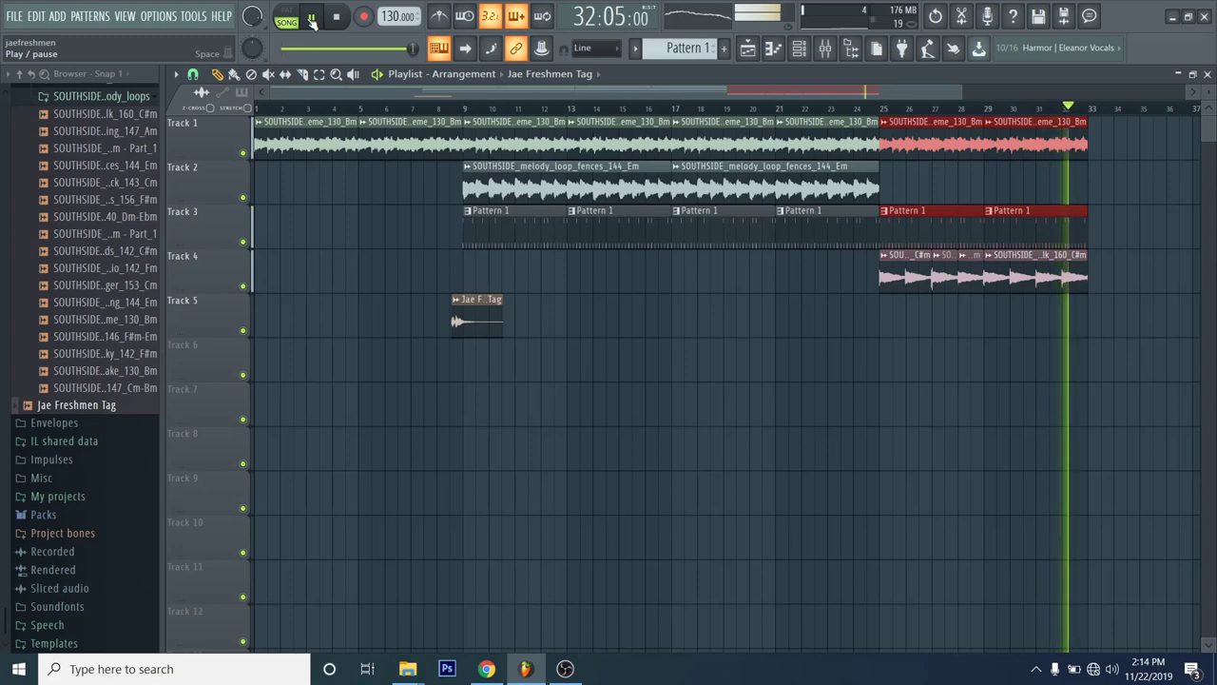
click(312, 22)
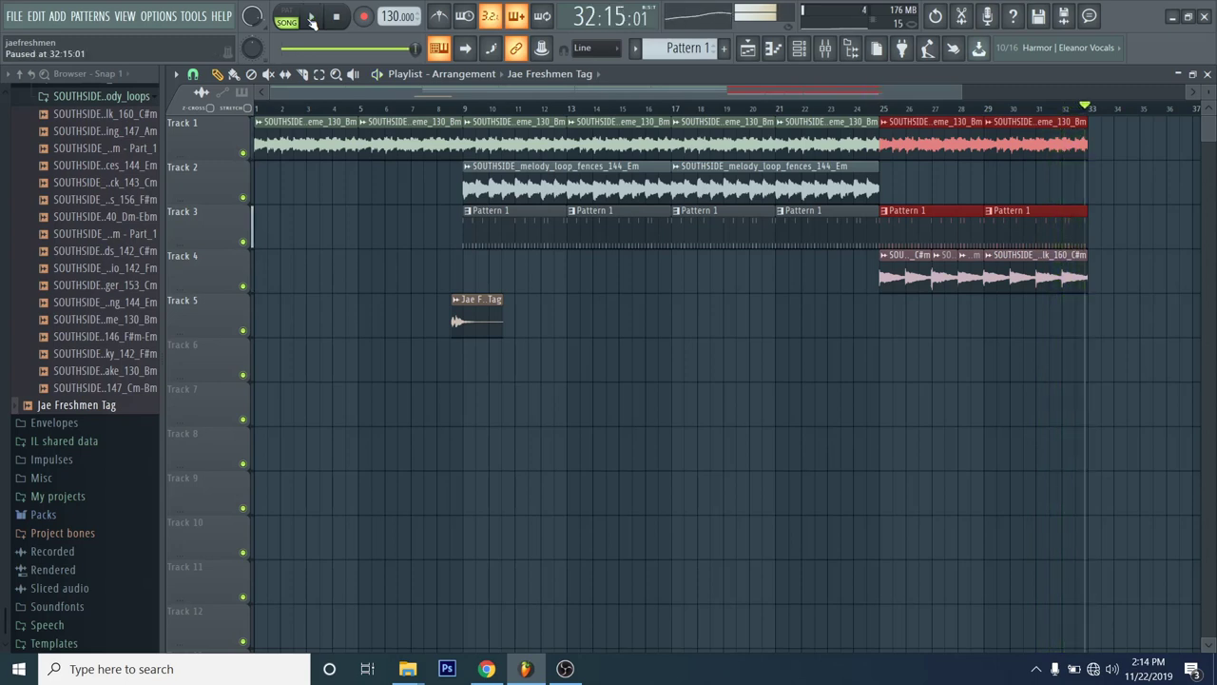